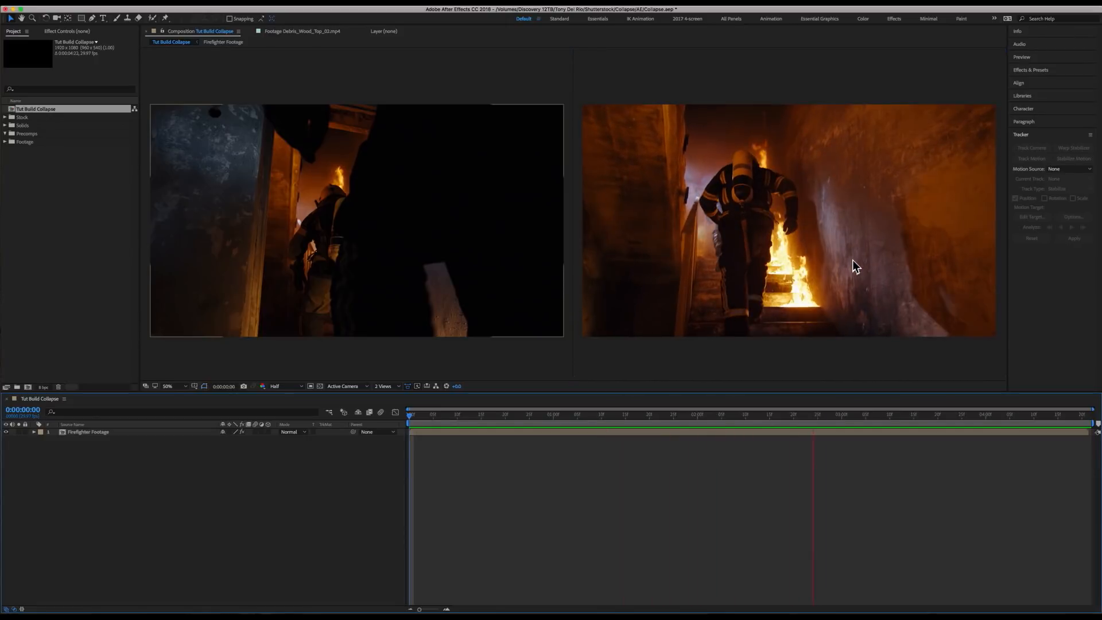
Return the composition to its first frame and preview the two Debris_Wood_Top clips in the Stock folder.
{"action": "key", "text": "space"}
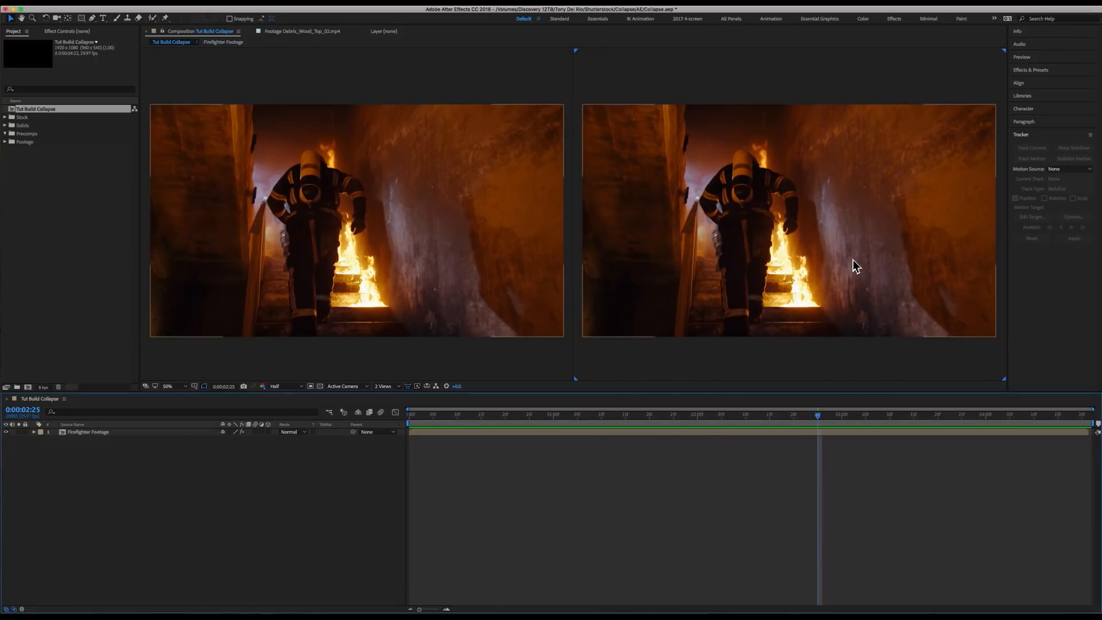
{"action": "left_click_drag", "start_coordinate": [816, 414], "coordinate": [387, 419]}
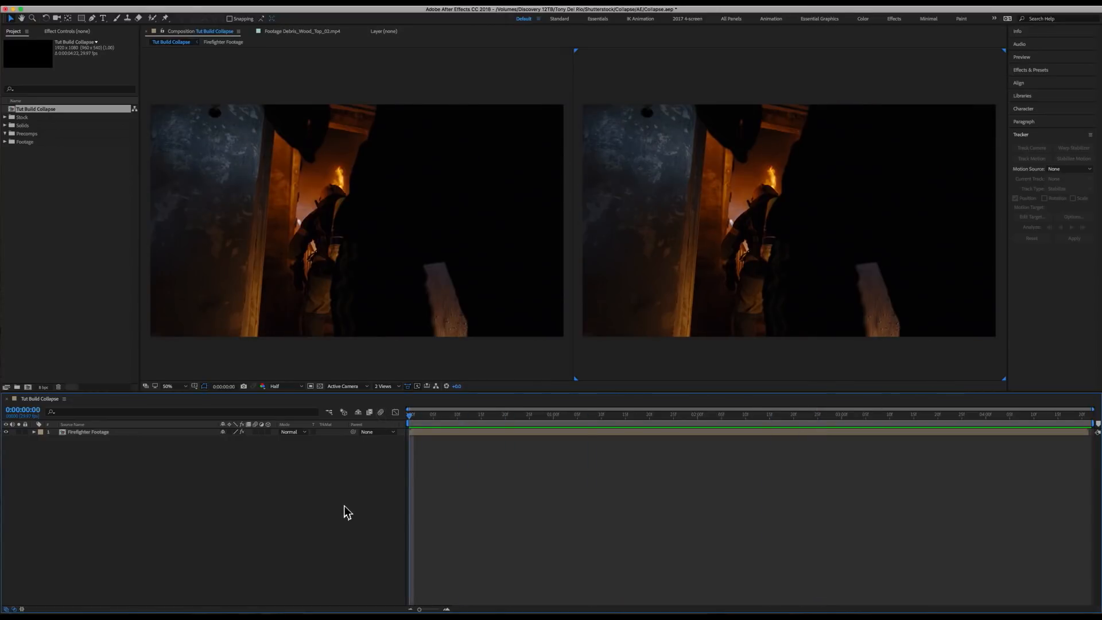
{"action": "left_click", "coordinate": [5, 117]}
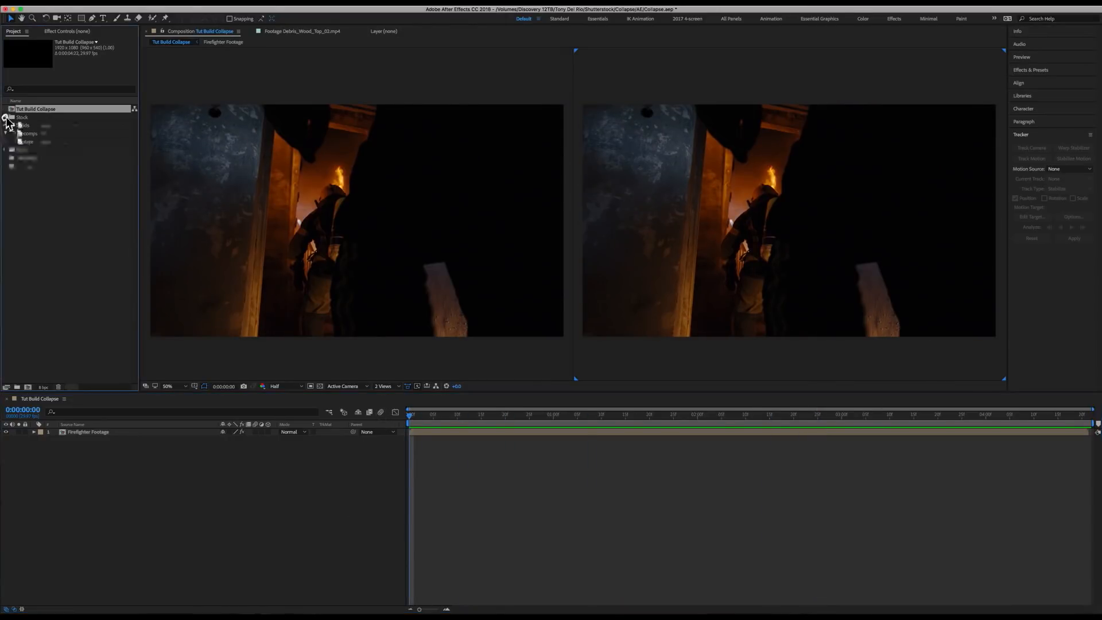
{"action": "double_click", "coordinate": [25, 127]}
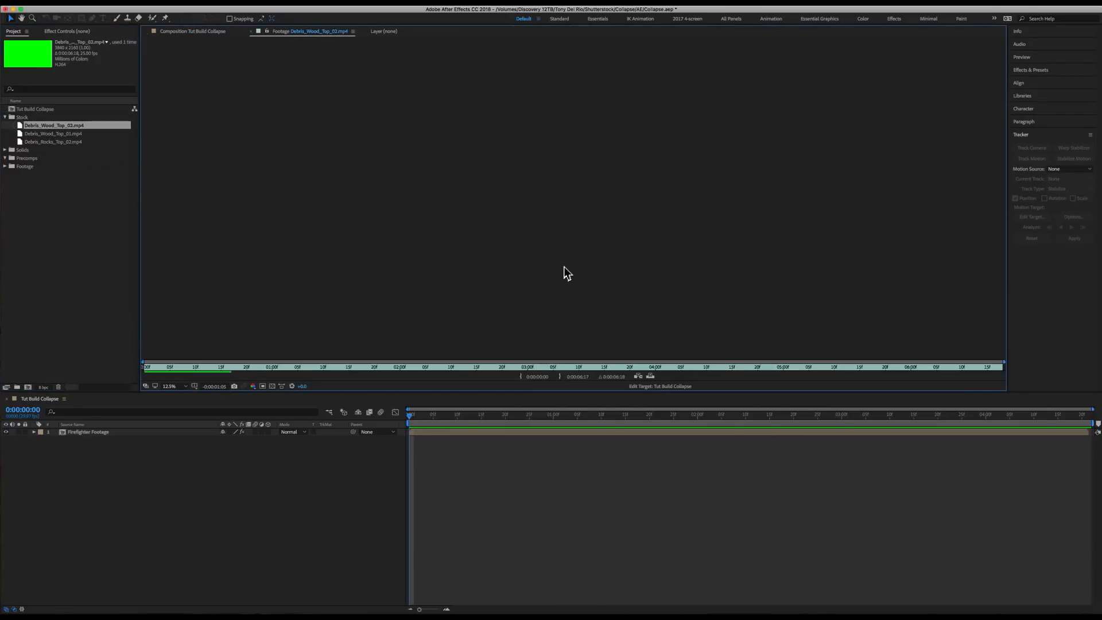
{"action": "scroll", "coordinate": [608, 209], "scroll_direction": "up", "scroll_amount": 2}
{"action": "key", "text": "space"}
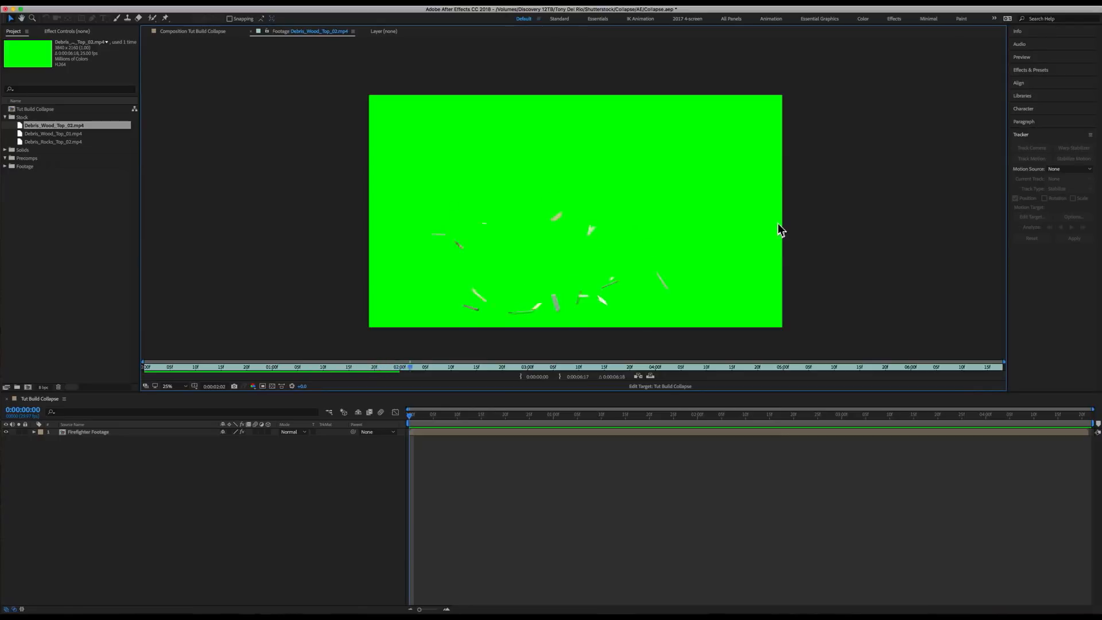
{"action": "double_click", "coordinate": [36, 135]}
{"action": "key", "text": "space"}
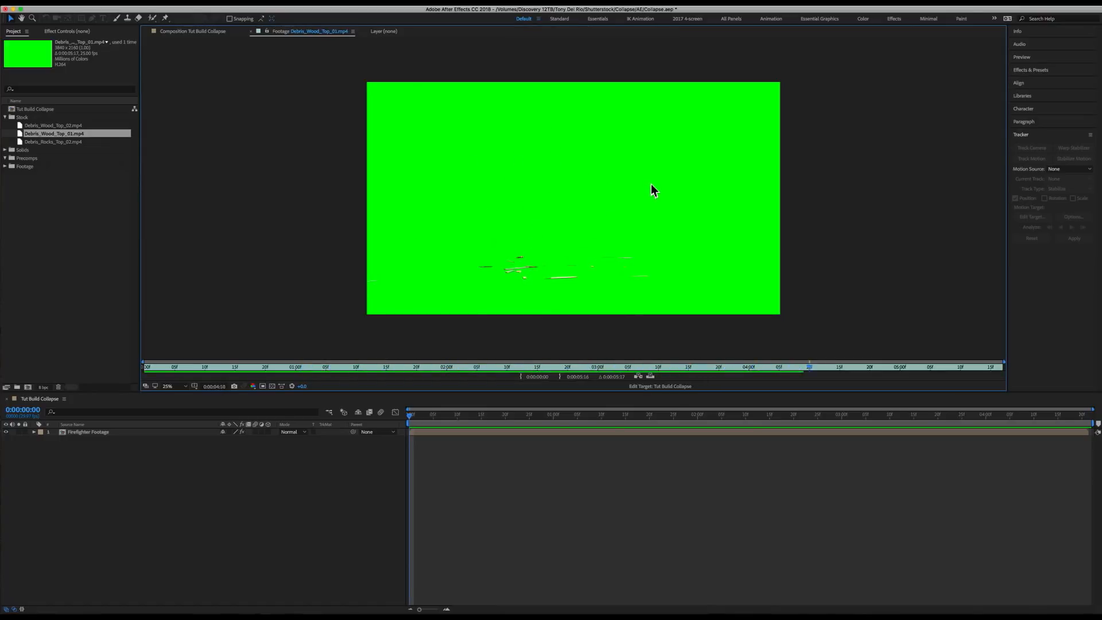
Review the Firefighter Footage layer in the Tut Build Collapse composition and return to its first frame.
{"action": "left_click", "coordinate": [41, 398]}
{"action": "left_click", "coordinate": [451, 432]}
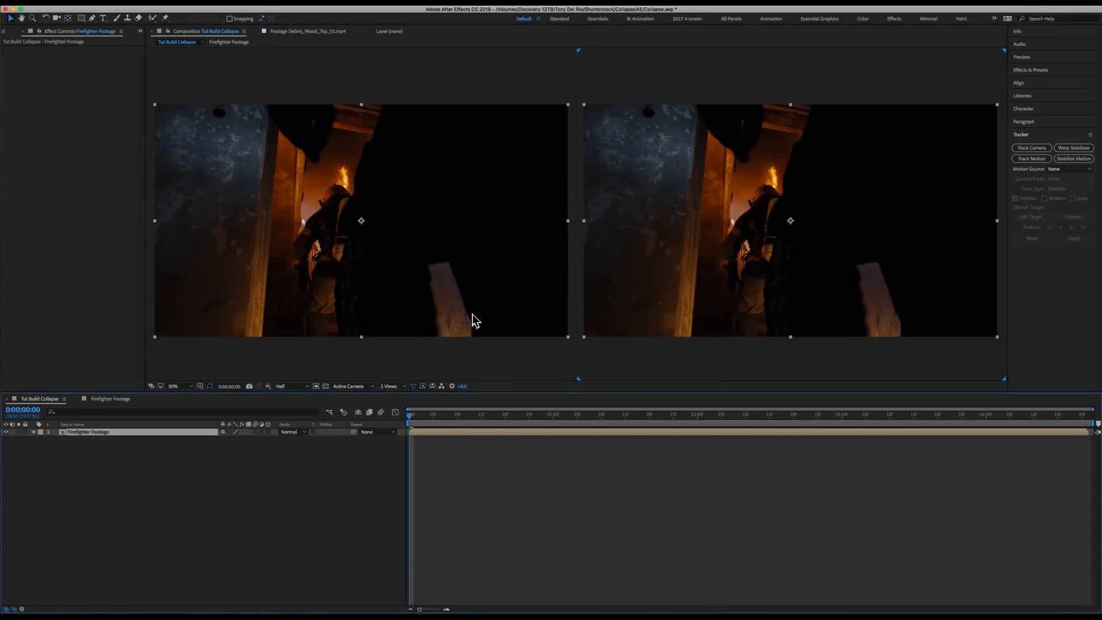
{"action": "left_click_drag", "start_coordinate": [412, 415], "coordinate": [712, 414]}
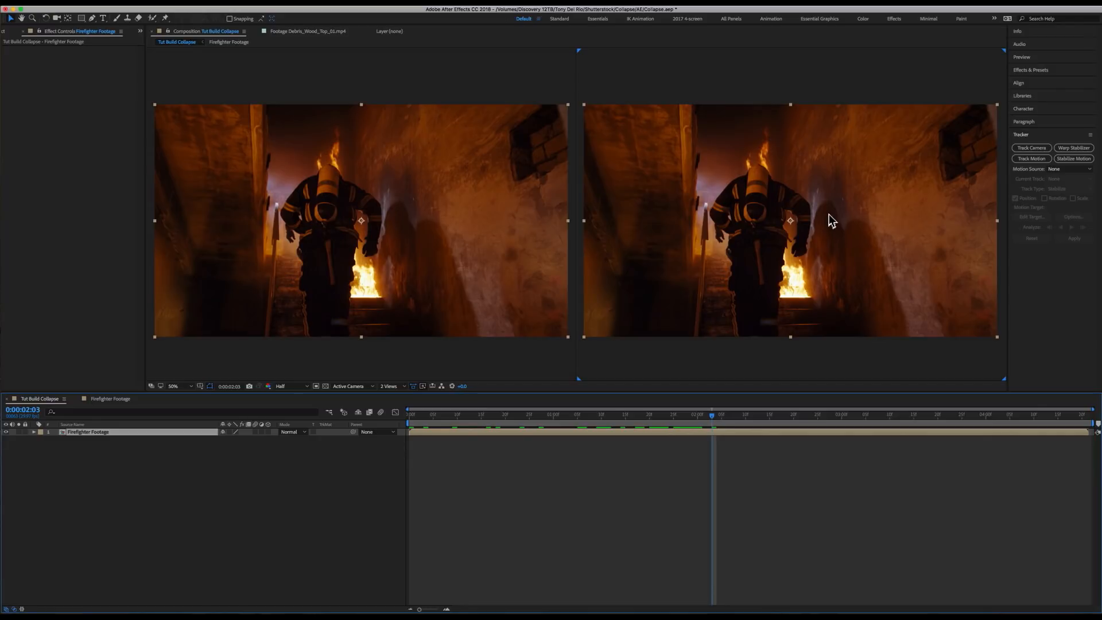
{"action": "left_click_drag", "start_coordinate": [745, 416], "coordinate": [401, 425]}
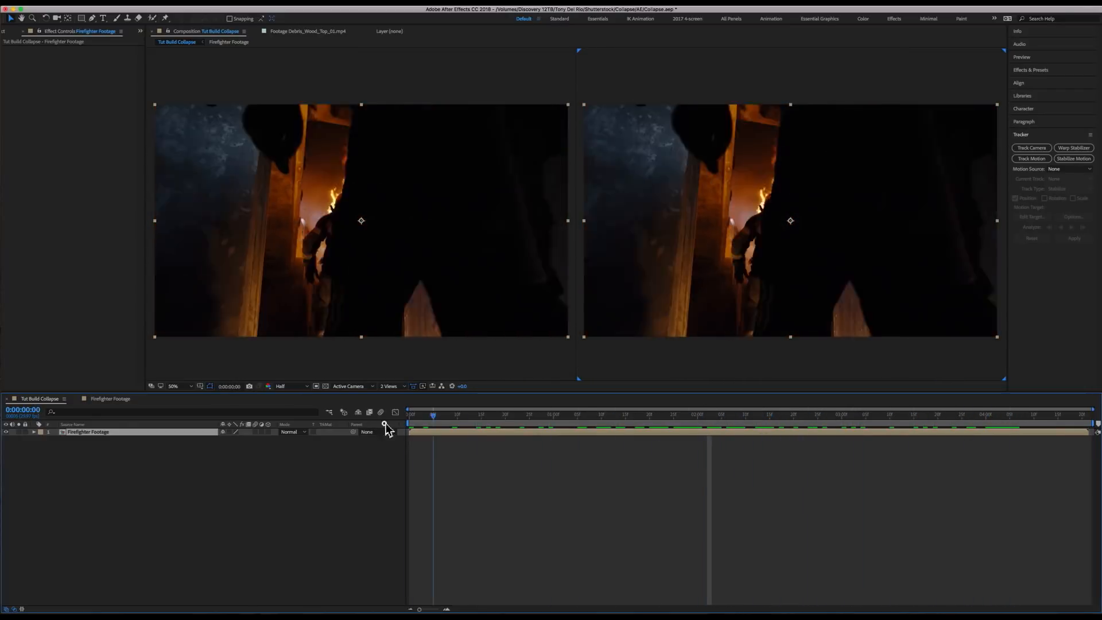
Run the 3D Camera Tracker on the Firefighter Footage layer with its advanced solve method set to Typical.
{"action": "left_click", "coordinate": [1033, 151]}
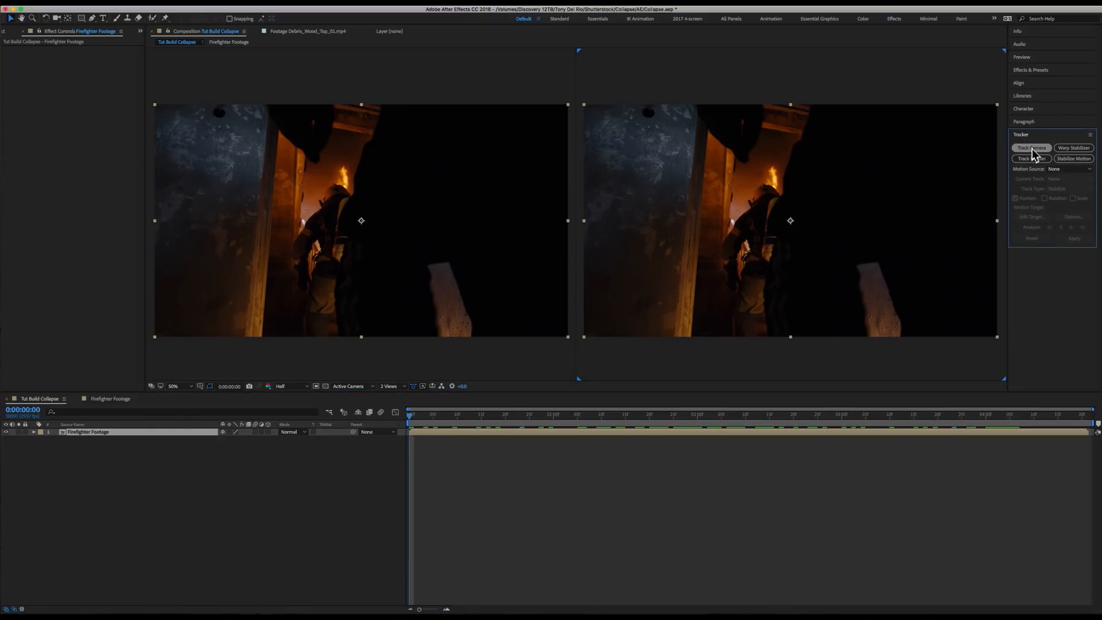
{"action": "left_click", "coordinate": [1033, 149]}
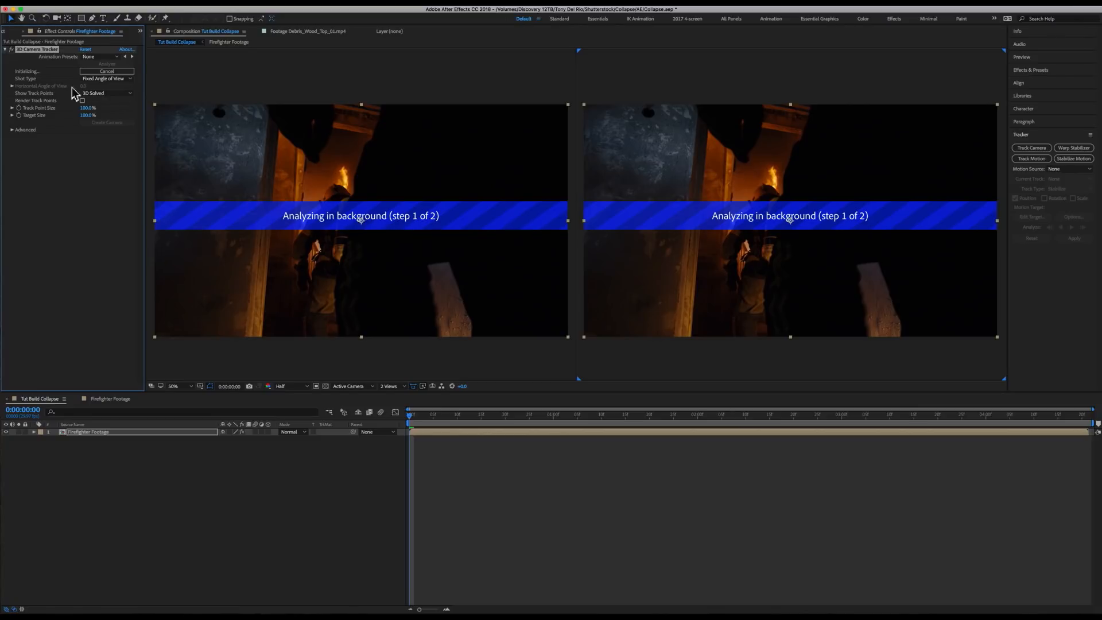
{"action": "left_click", "coordinate": [12, 129]}
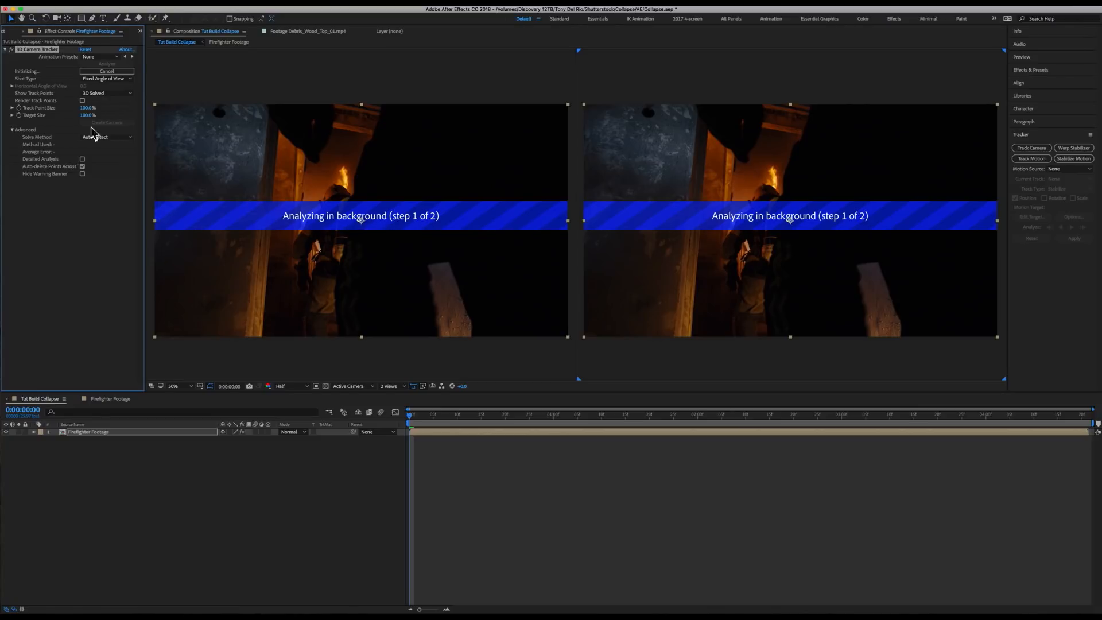
{"action": "left_click", "coordinate": [108, 137]}
{"action": "left_click", "coordinate": [109, 163]}
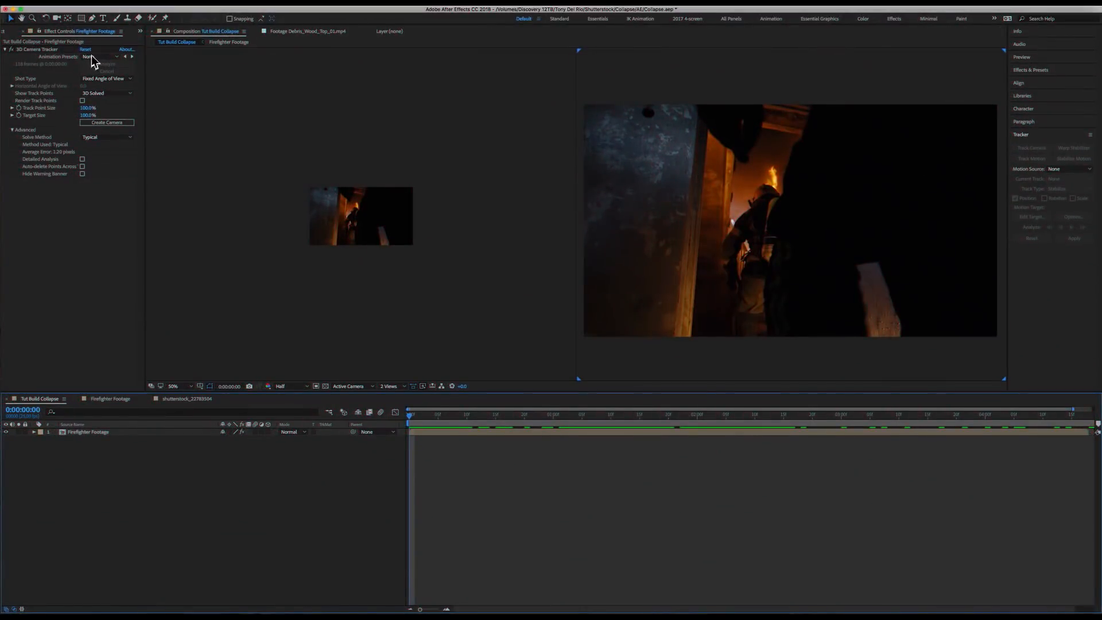
At 0:00:02:06, create a solid and camera from three track points on the stairway wall beside the firefighter.
{"action": "left_click", "coordinate": [52, 50]}
{"action": "left_click_drag", "start_coordinate": [422, 416], "coordinate": [732, 428]}
{"action": "left_click", "coordinate": [841, 155]}
{"action": "left_click", "coordinate": [868, 204], "text": "shift"}
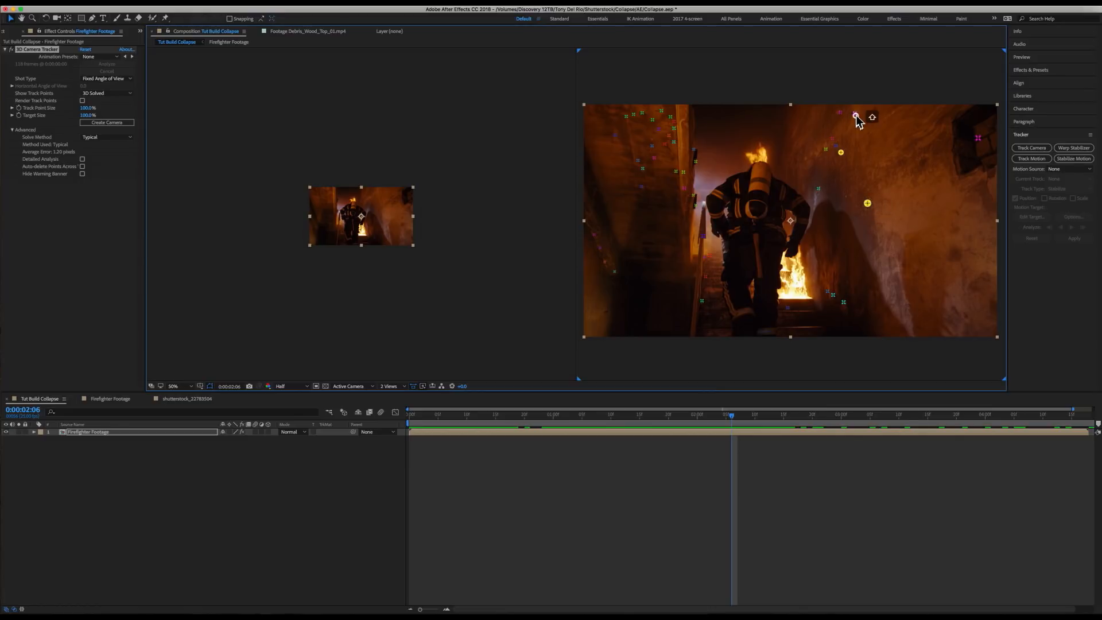
{"action": "left_click", "coordinate": [855, 113], "text": "shift"}
{"action": "right_click", "coordinate": [860, 162]}
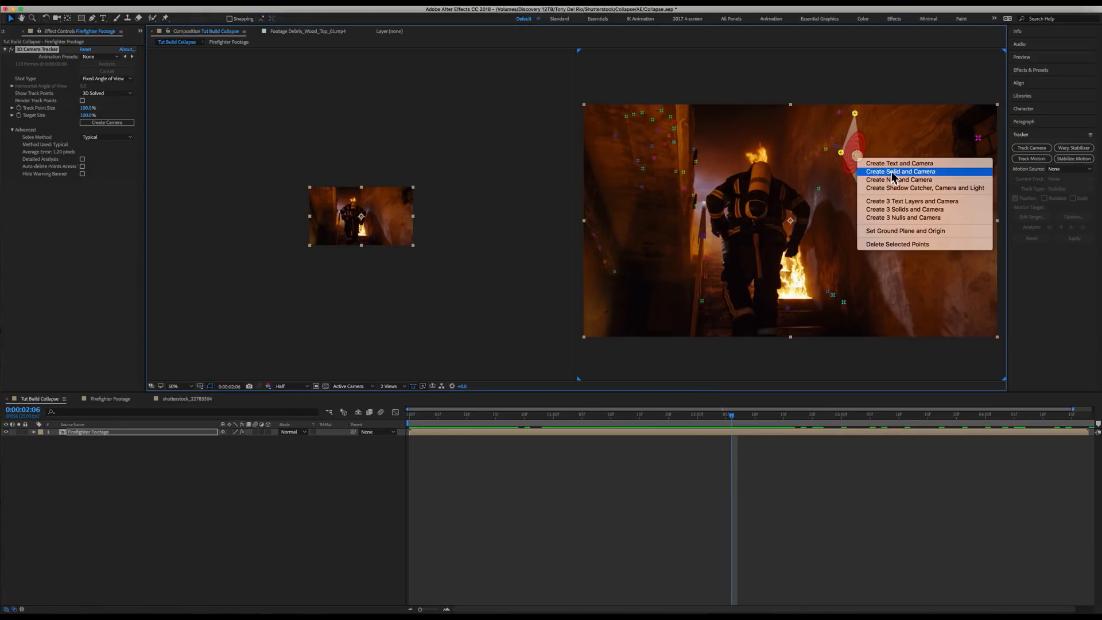
{"action": "left_click", "coordinate": [936, 171]}
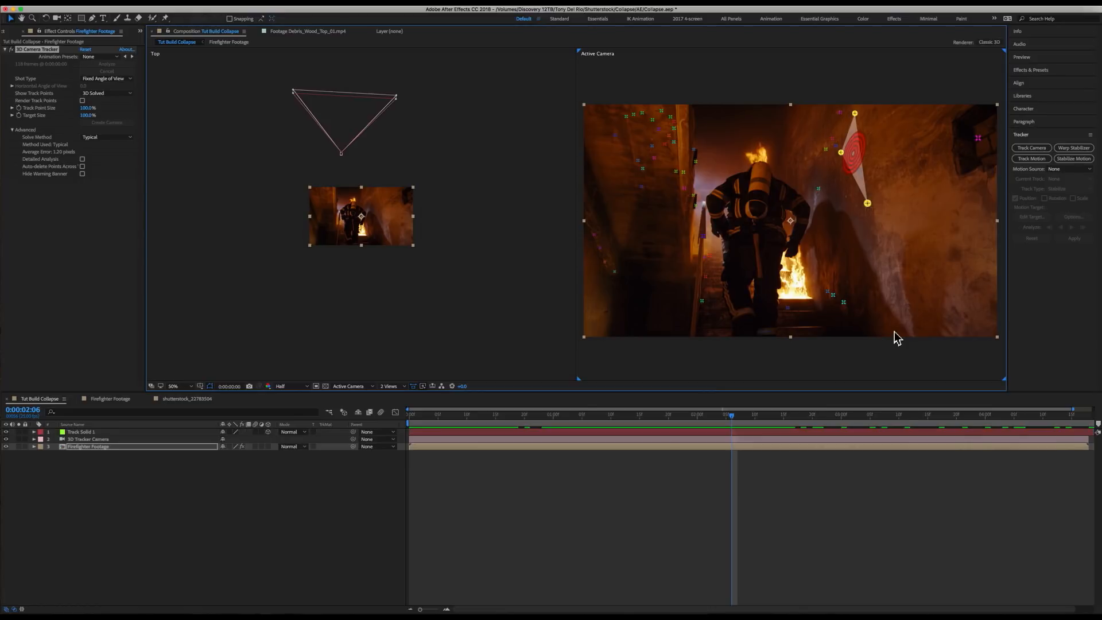
Check how the track solid sticks to the wall back at 0:00:00:22 and hide the Track Solid 1 layer.
{"action": "left_click", "coordinate": [364, 466]}
{"action": "left_click_drag", "start_coordinate": [735, 411], "coordinate": [534, 426]}
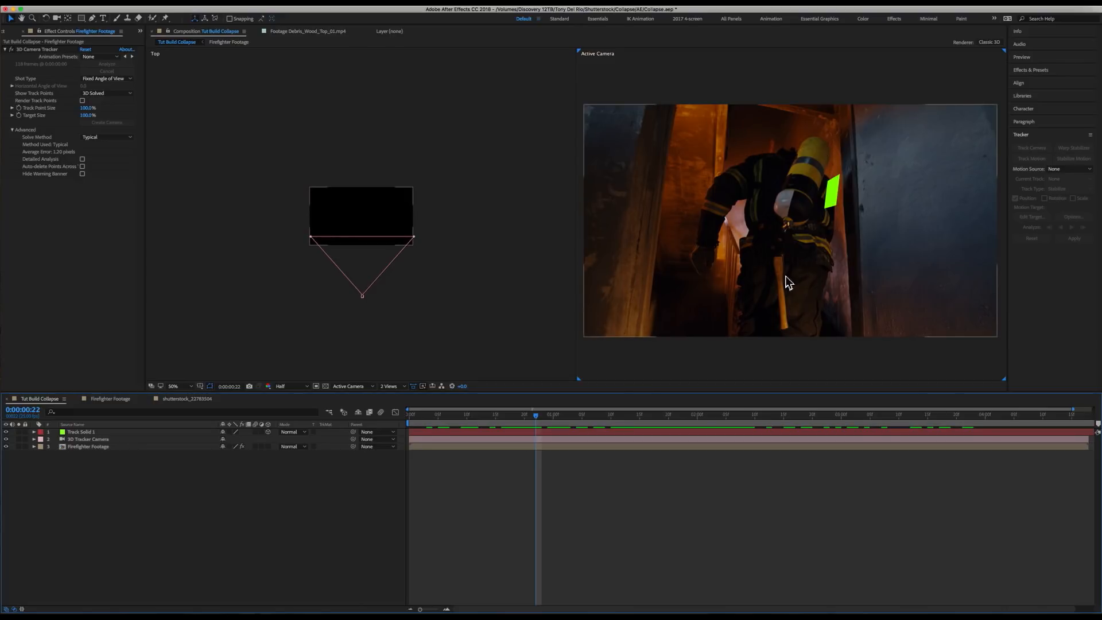
{"action": "left_click", "coordinate": [6, 432]}
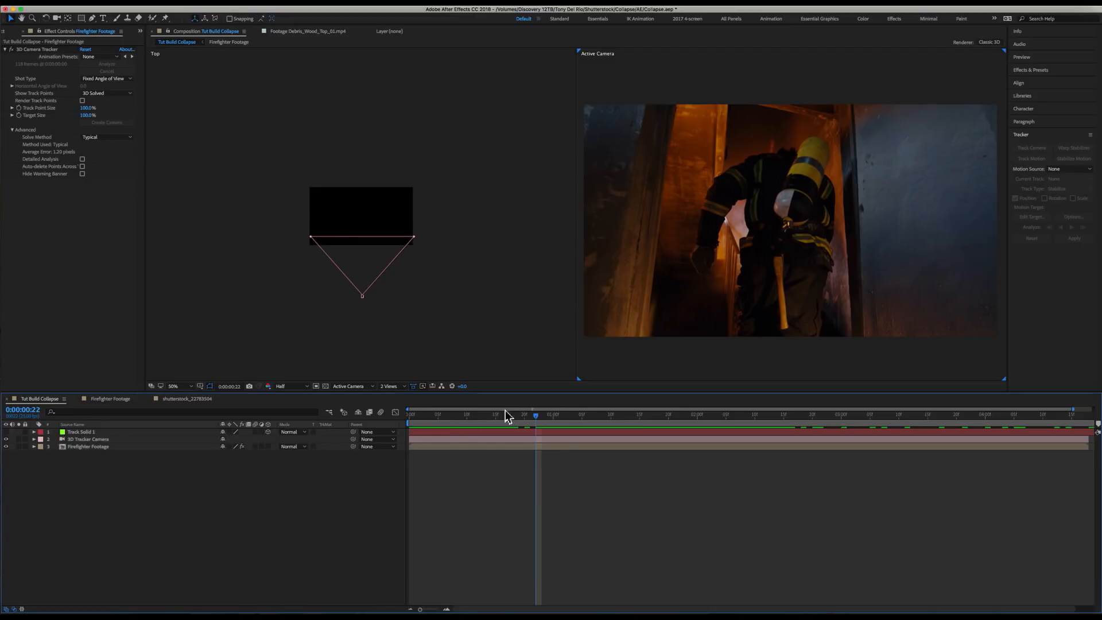
Create a composition-sized magenta solid named Track Matte Left and make it a 3D layer.
{"action": "left_click", "coordinate": [167, 3]}
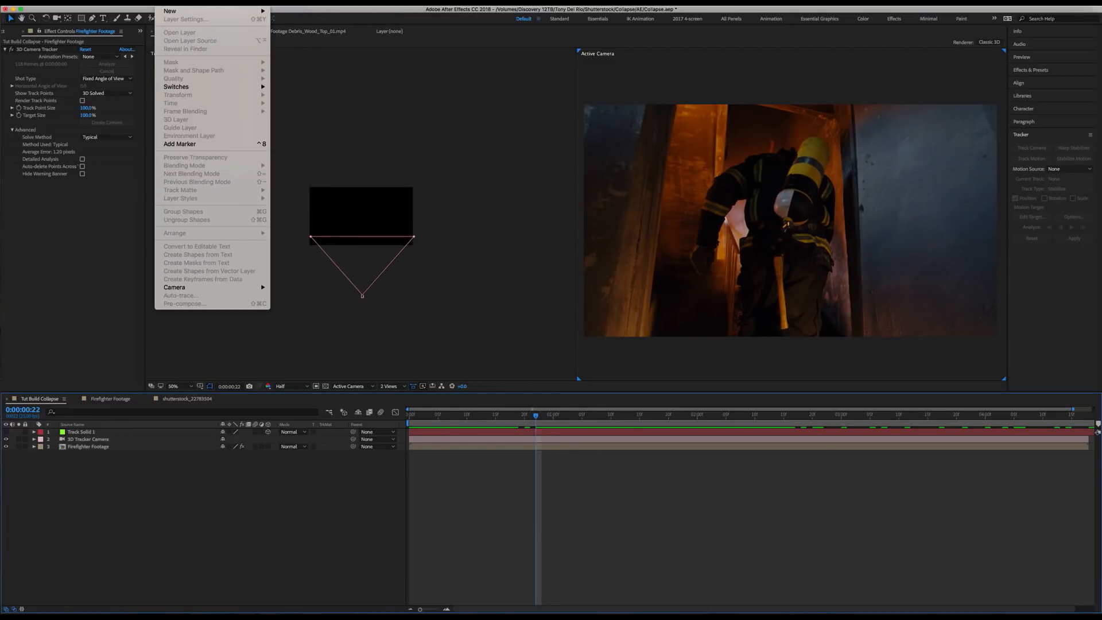
{"action": "mouse_move", "coordinate": [169, 11]}
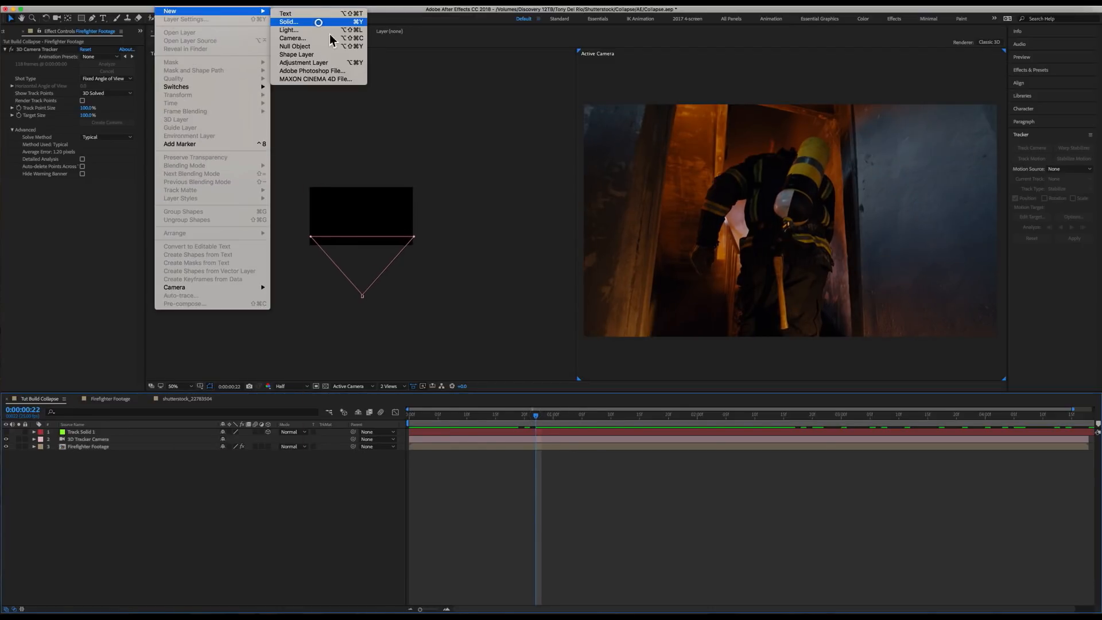
{"action": "left_click", "coordinate": [323, 21]}
{"action": "type", "text": "Track M"}
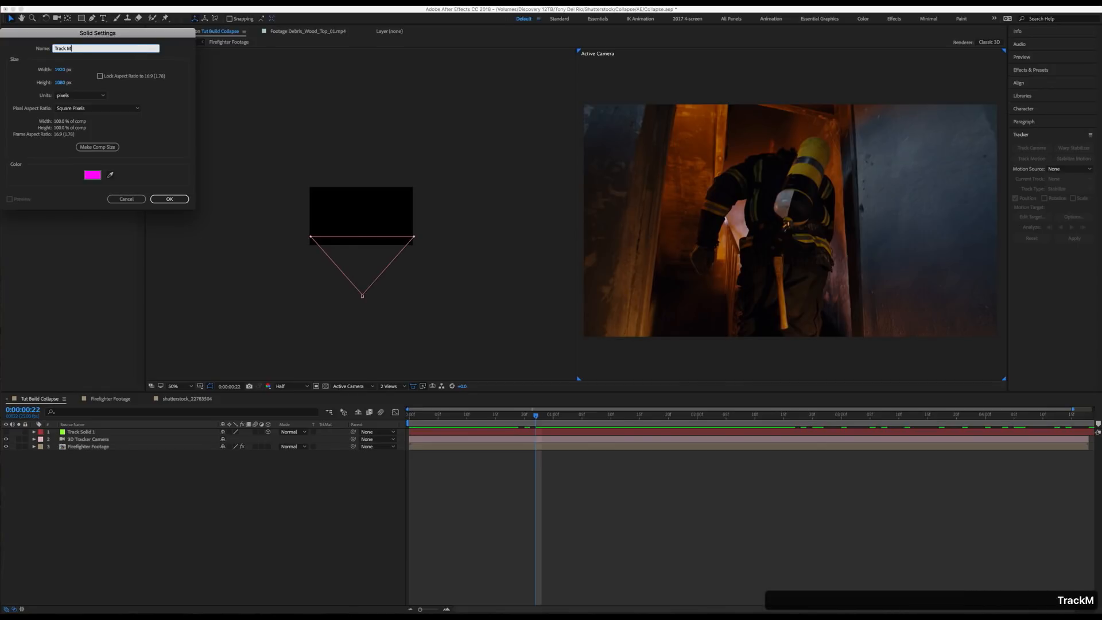
{"action": "type", "text": "atte PeftLeft"}
{"action": "key", "text": "Return"}
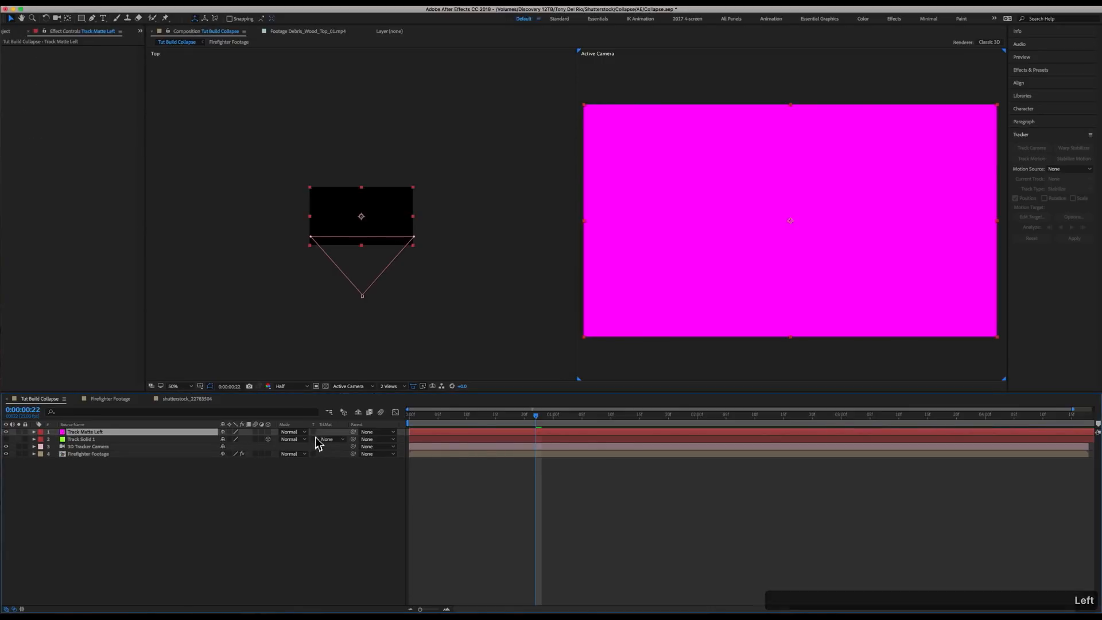
{"action": "left_click", "coordinate": [268, 432]}
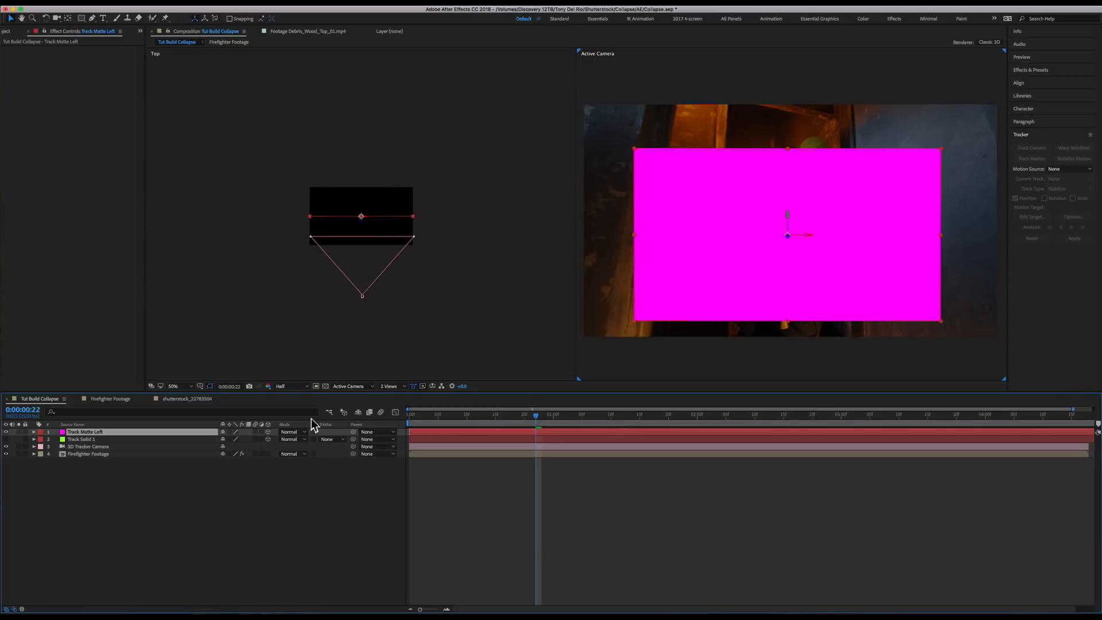
At 0:00:00:16, create a null from a single 3D Camera Tracker point near the wooden door frame left of the firefighter.
{"action": "left_click", "coordinate": [89, 454]}
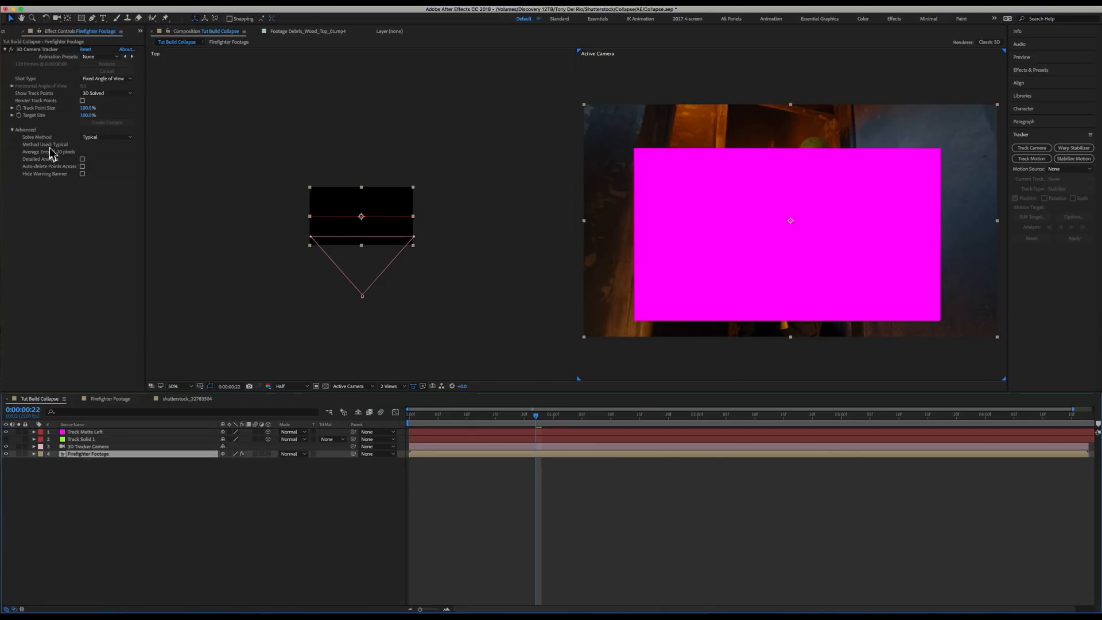
{"action": "left_click", "coordinate": [40, 51]}
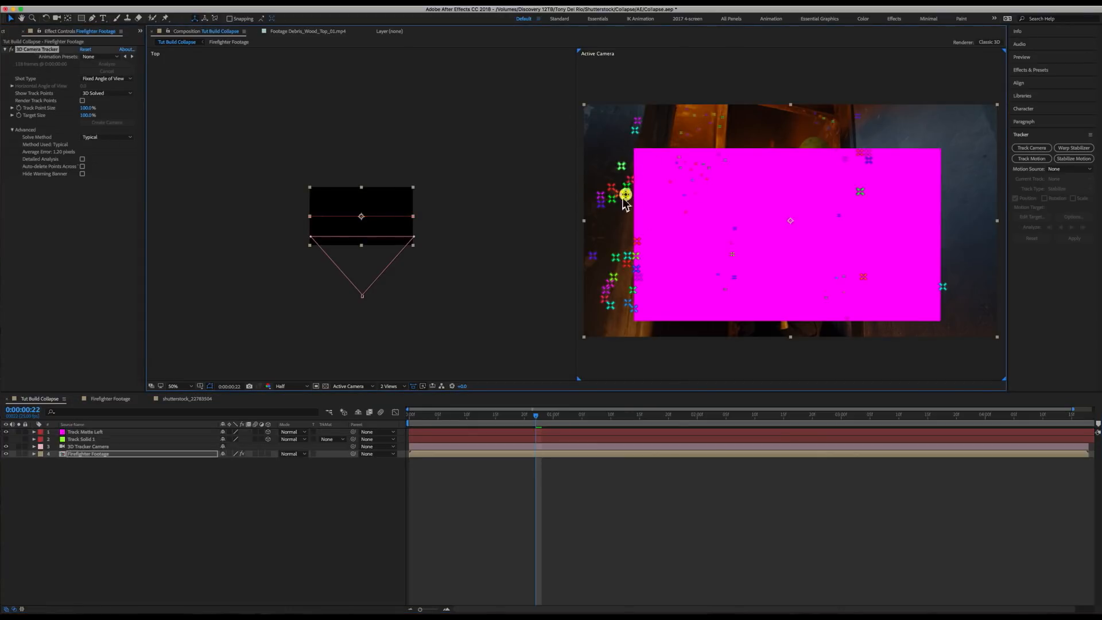
{"action": "left_click_drag", "start_coordinate": [536, 418], "coordinate": [502, 419]}
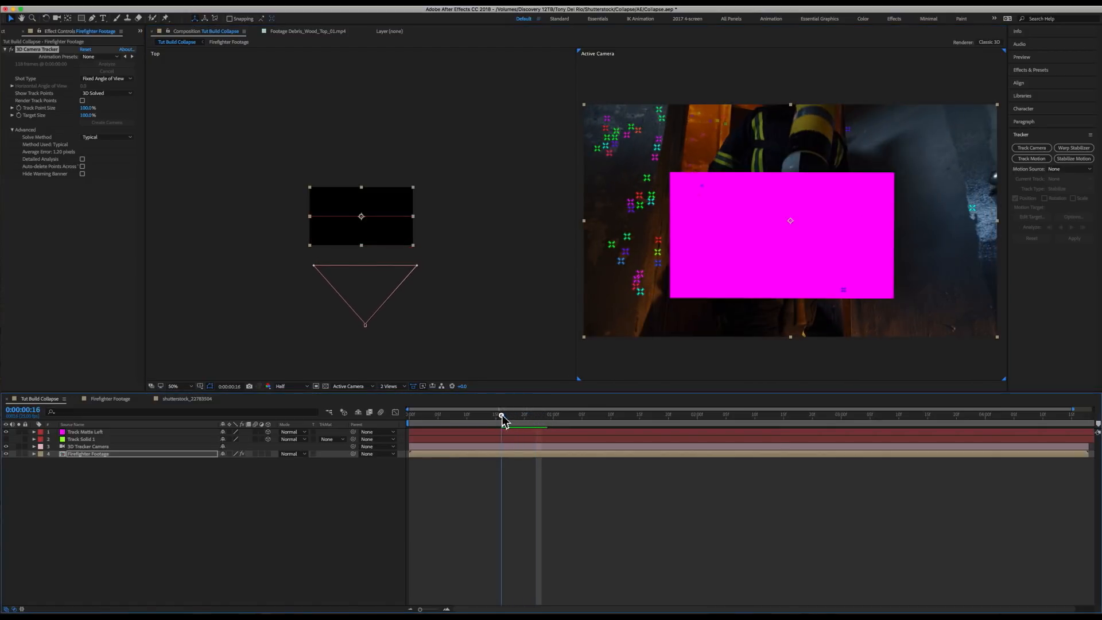
{"action": "right_click", "coordinate": [652, 205]}
{"action": "left_click", "coordinate": [692, 229]}
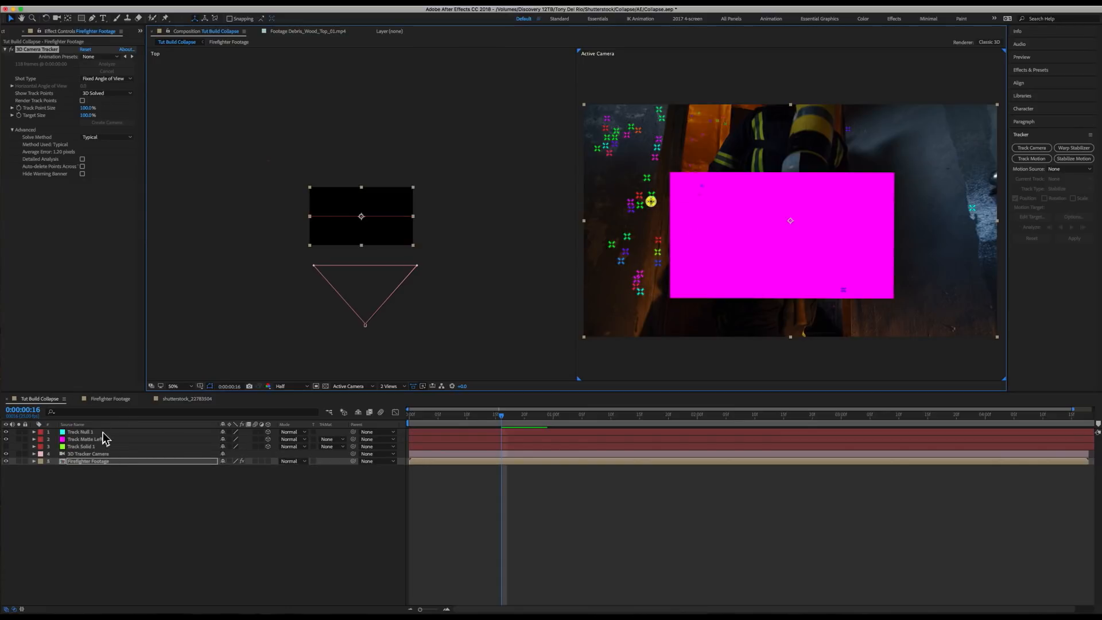
Copy the track null's position onto the Track Matte Left layer and delete the null.
{"action": "left_click", "coordinate": [102, 433]}
{"action": "key", "text": "p"}
{"action": "left_click", "coordinate": [70, 440]}
{"action": "key", "text": "super+c"}
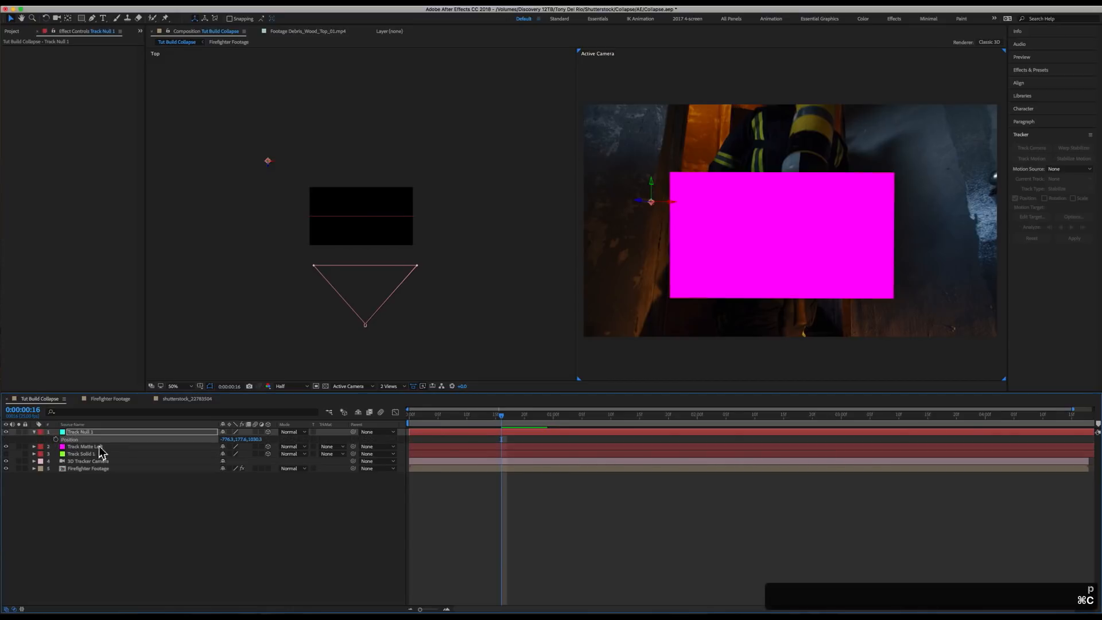
{"action": "left_click", "coordinate": [97, 448]}
{"action": "key", "text": "super+v"}
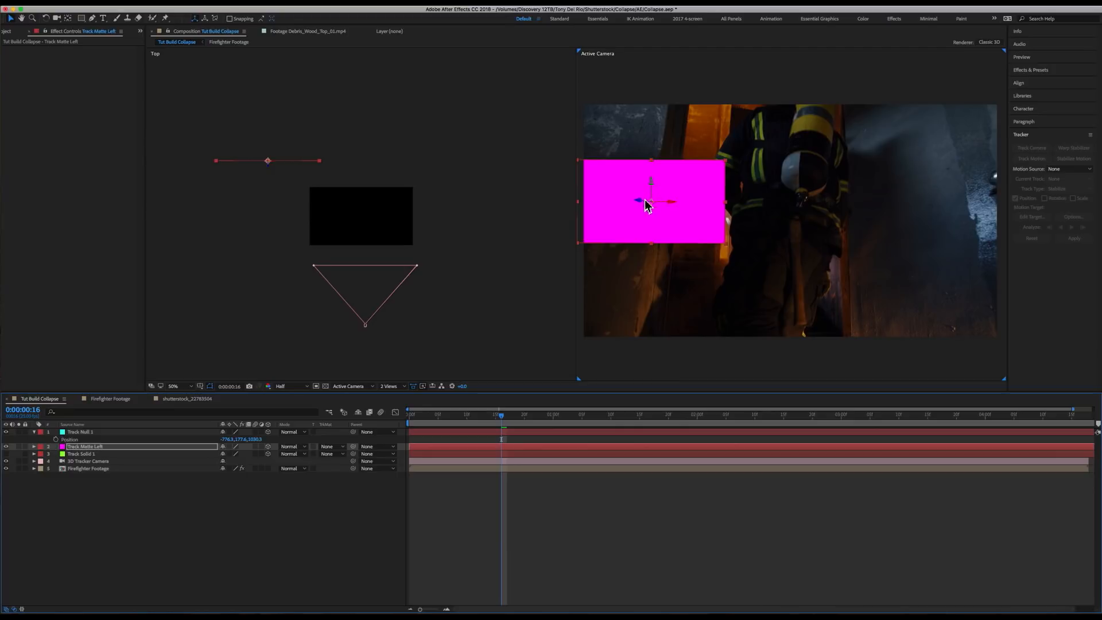
{"action": "left_click", "coordinate": [83, 432]}
{"action": "key", "text": "Delete"}
Move Track Matte Left sideways until its right edge meets the left door frame, and shift its anchor point to that edge.
{"action": "left_click", "coordinate": [102, 434]}
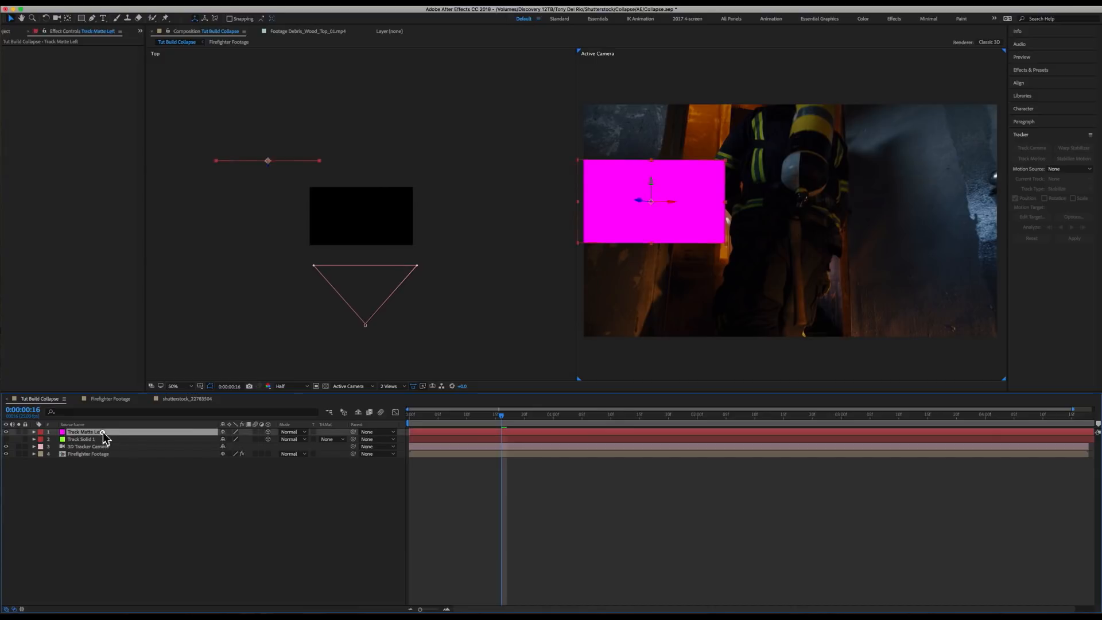
{"action": "key", "text": "v"}
{"action": "left_click", "coordinate": [697, 223]}
{"action": "left_click_drag", "start_coordinate": [697, 224], "coordinate": [657, 229]}
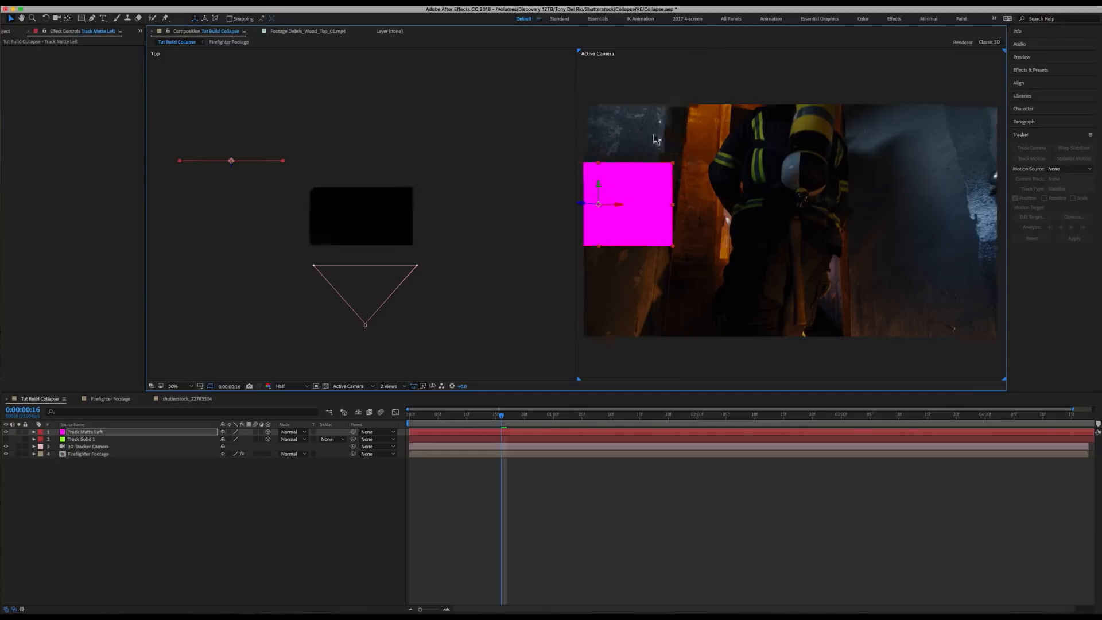
{"action": "key", "text": "y"}
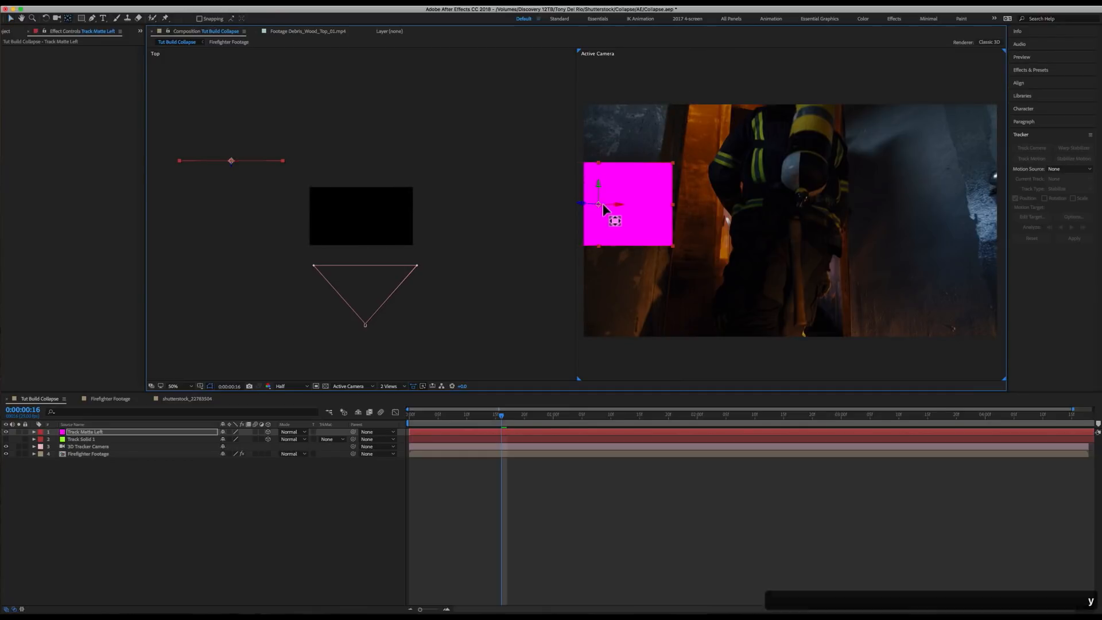
{"action": "left_click_drag", "start_coordinate": [627, 217], "coordinate": [673, 206]}
{"action": "key", "text": "v"}
Rotate Track Matte Left about Z to match the left door frame's tilt, and stretch it vertically past the picture's upper and lower edges.
{"action": "key", "text": "r"}
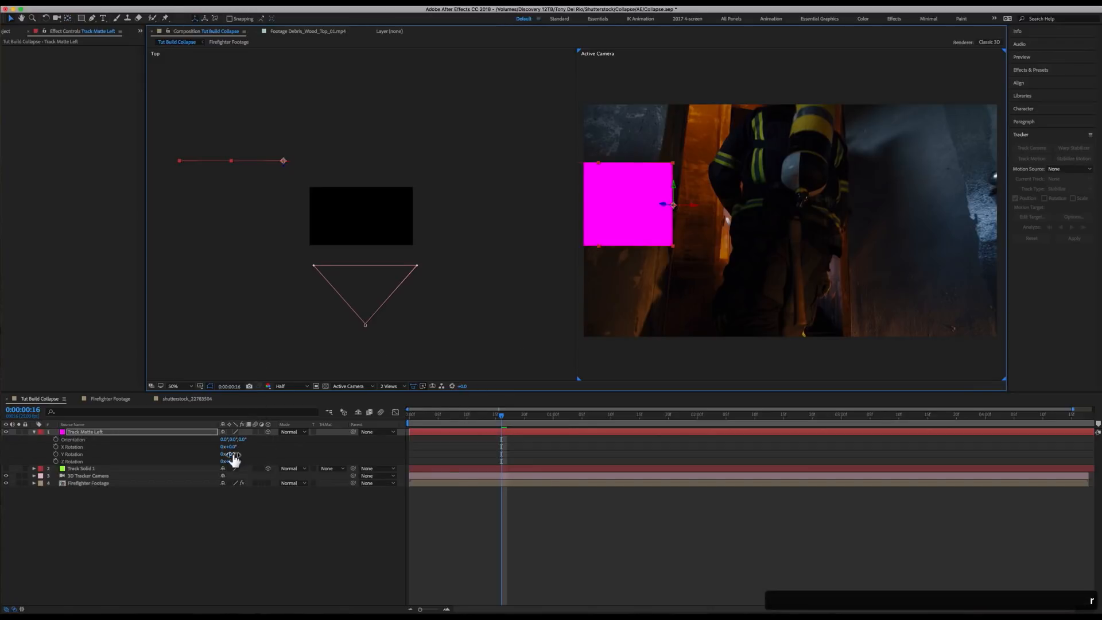
{"action": "left_click_drag", "start_coordinate": [235, 463], "coordinate": [238, 463]}
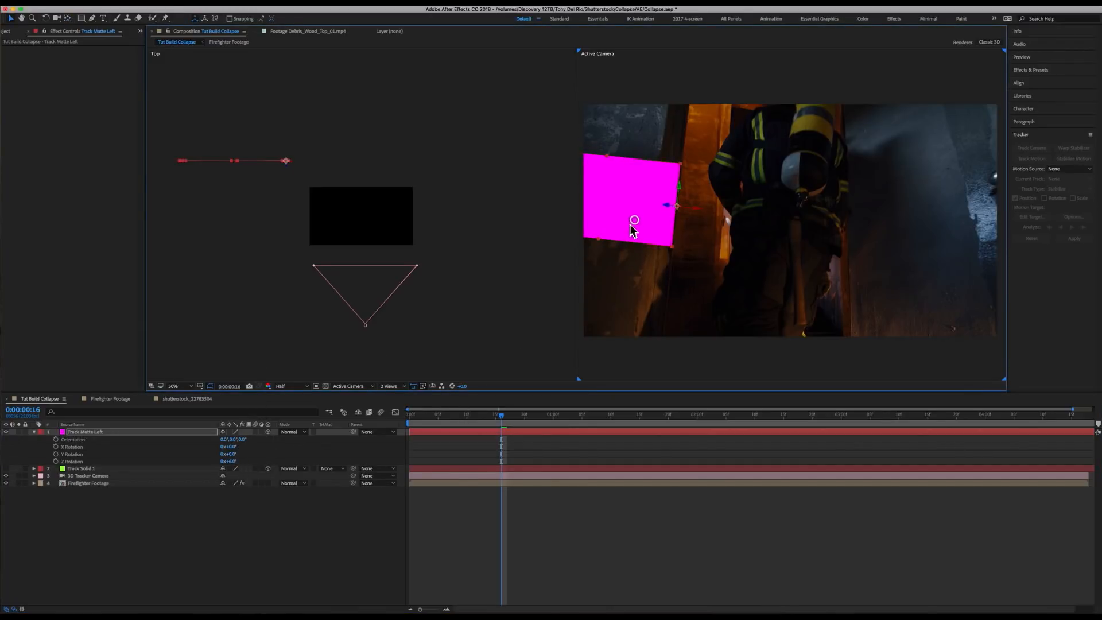
{"action": "key", "text": "s"}
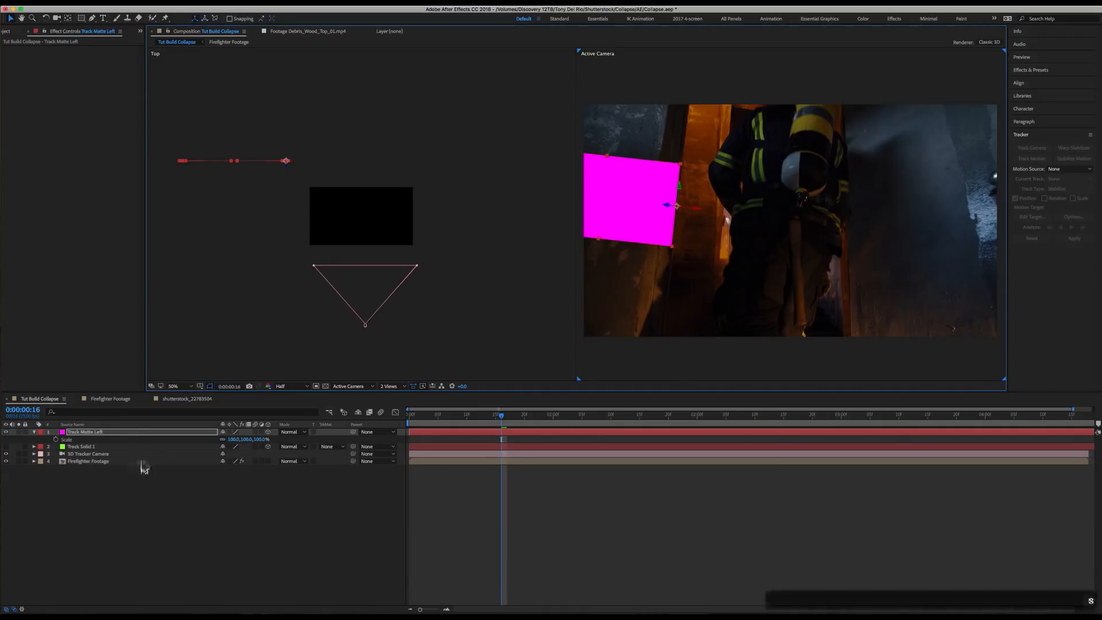
{"action": "left_click_drag", "start_coordinate": [246, 439], "coordinate": [398, 473]}
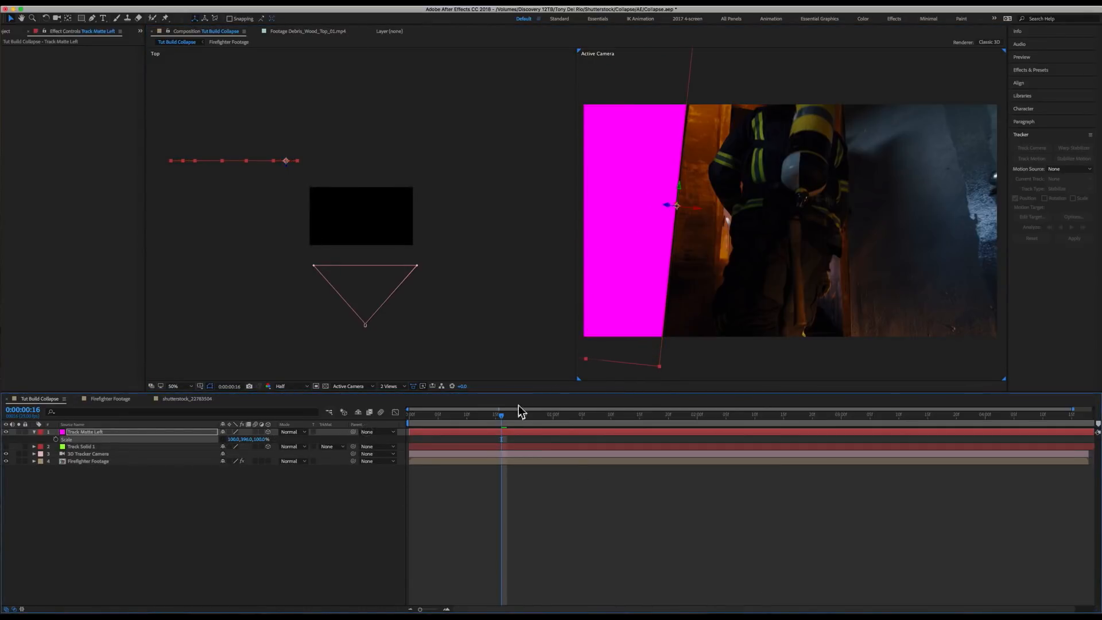
At 0:00:00:02, scale Track Matte Left to about 151% wide, 607% high and 100% deep to cover everything left of the doorway.
{"action": "left_click", "coordinate": [489, 418]}
{"action": "left_click_drag", "start_coordinate": [489, 422], "coordinate": [425, 414]}
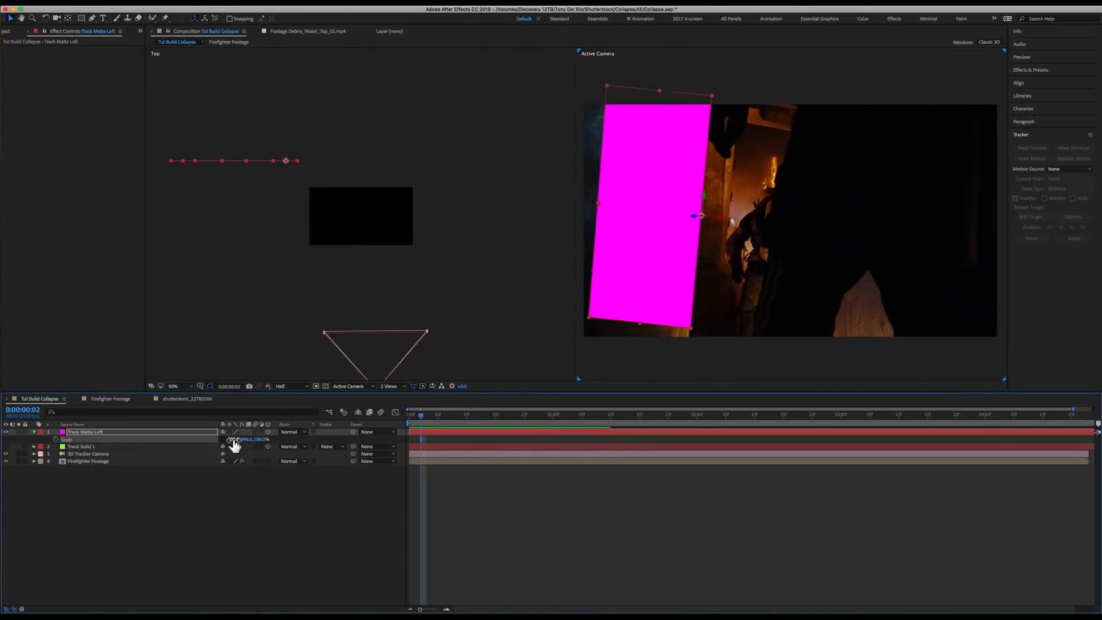
{"action": "left_click_drag", "start_coordinate": [247, 439], "coordinate": [349, 437]}
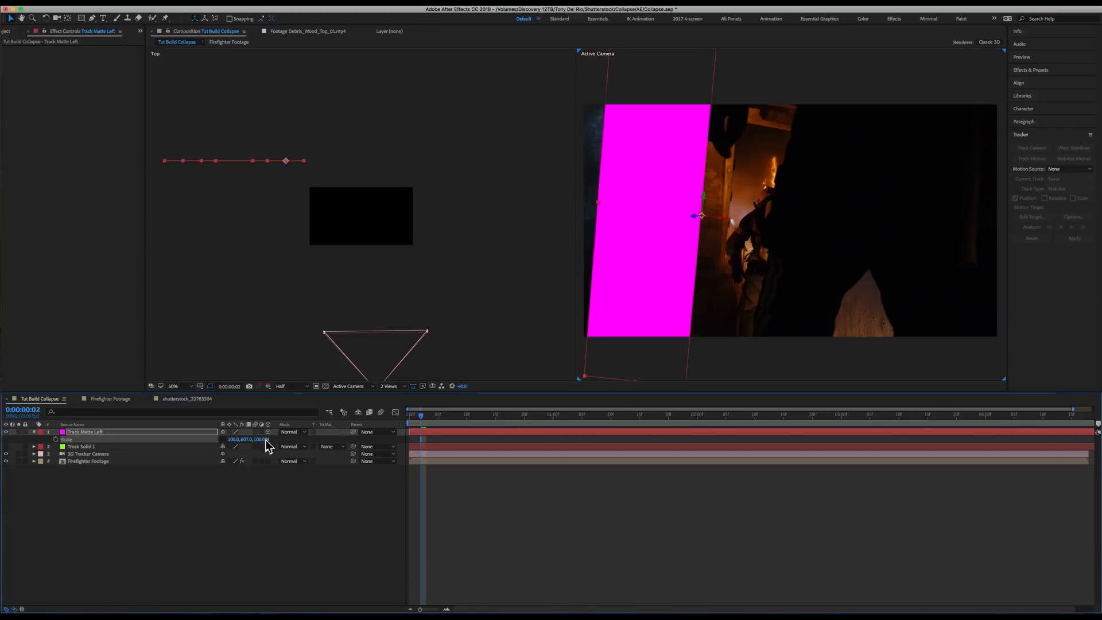
{"action": "left_click_drag", "start_coordinate": [233, 439], "coordinate": [244, 439]}
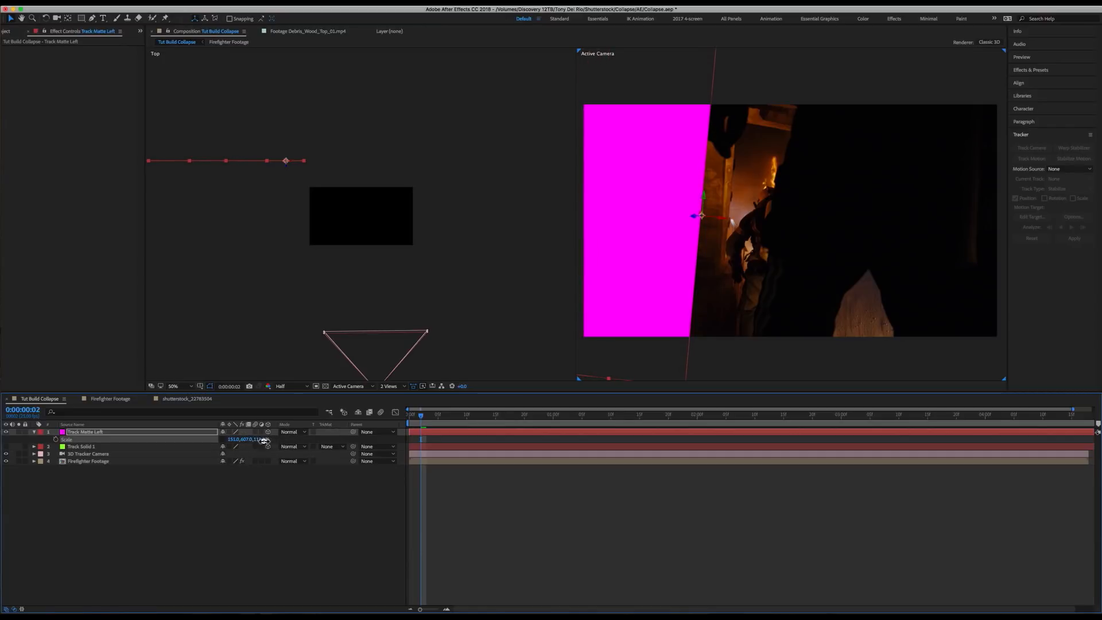
{"action": "type", "text": "100"}
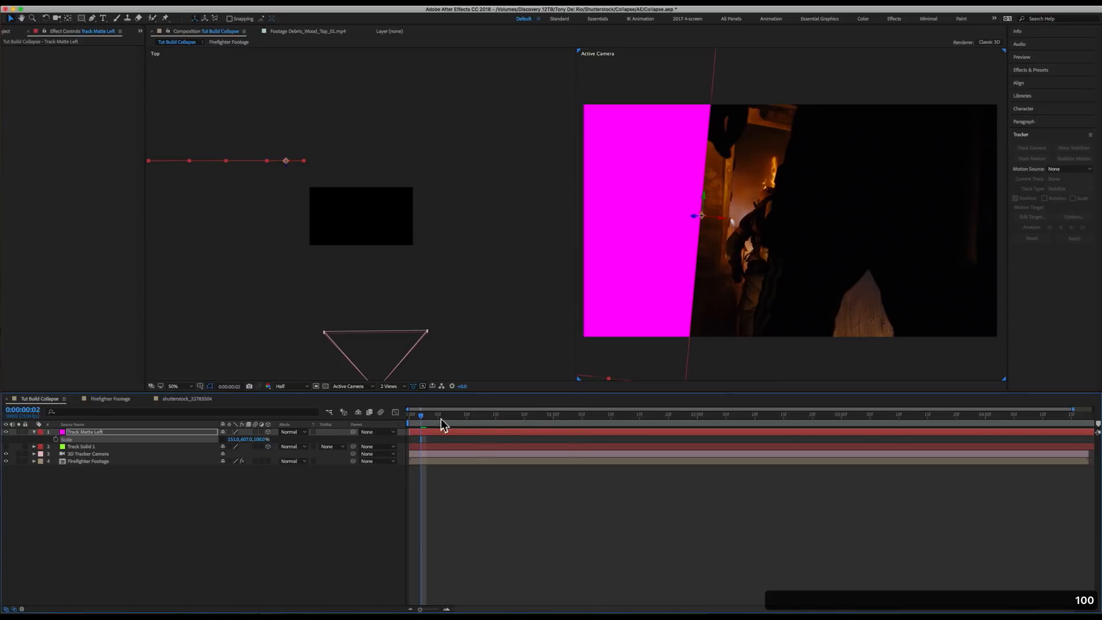
Nudge Track Matte Left onto the door frame at 0:00:00:13, keyframe its position there, and realign it at 0:00:01:07.
{"action": "left_click_drag", "start_coordinate": [422, 413], "coordinate": [484, 426]}
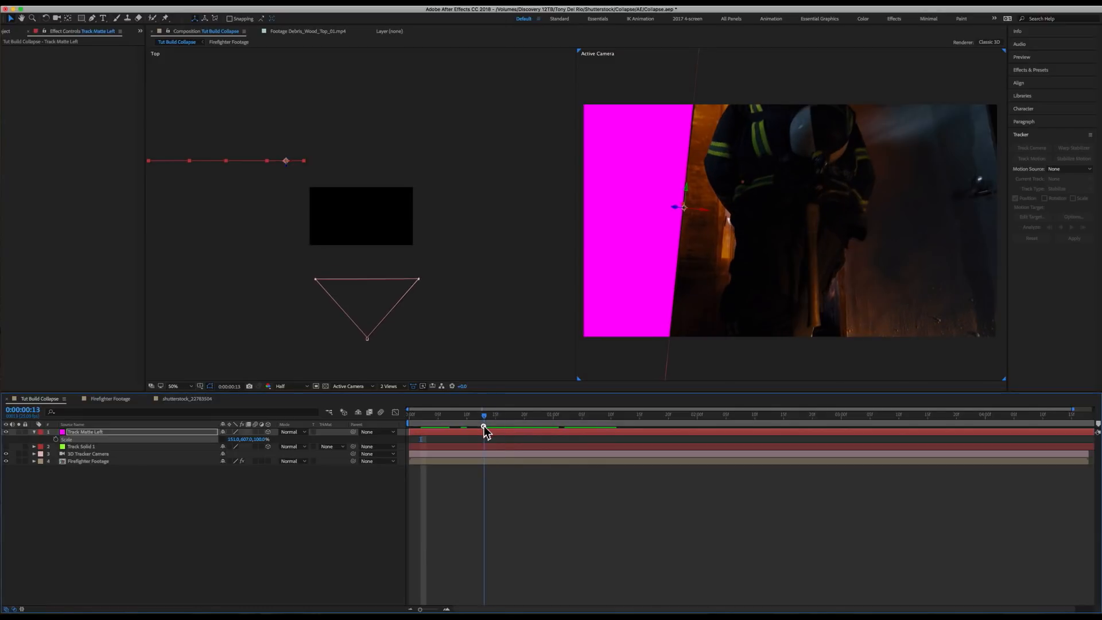
{"action": "left_click_drag", "start_coordinate": [661, 255], "coordinate": [663, 255]}
{"action": "left_click", "coordinate": [663, 254]}
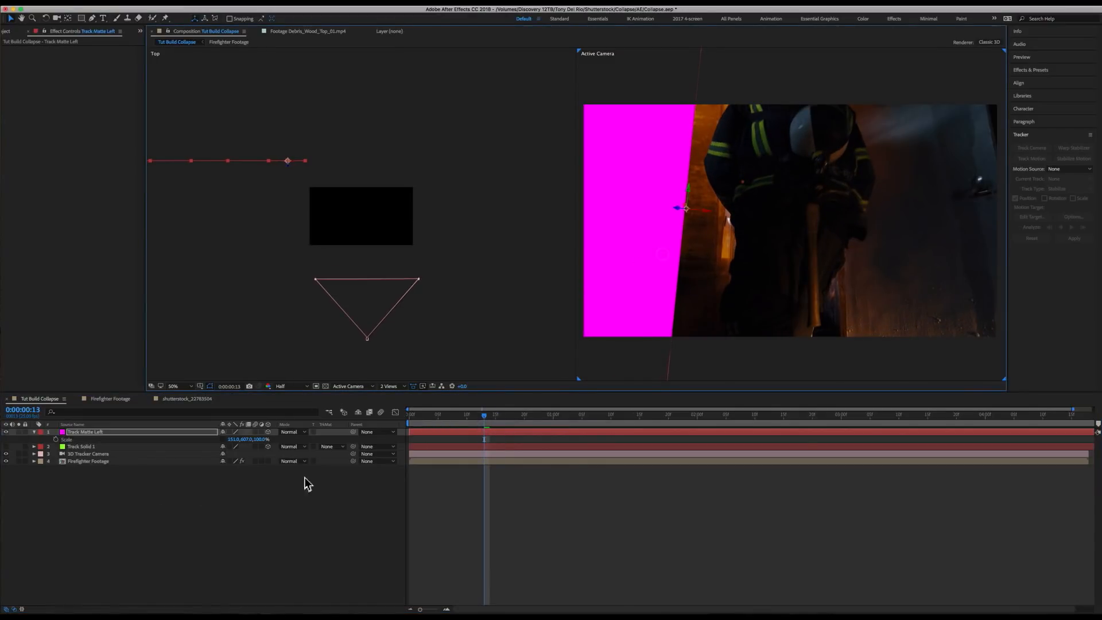
{"action": "key", "text": "p"}
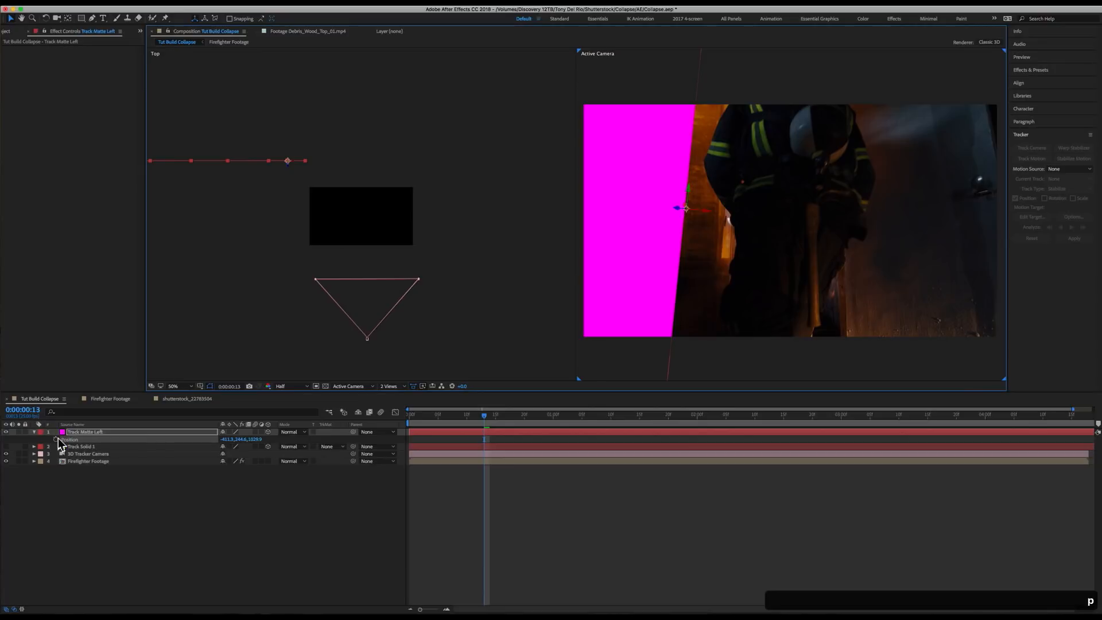
{"action": "left_click_drag", "start_coordinate": [510, 415], "coordinate": [597, 416]}
{"action": "left_click_drag", "start_coordinate": [592, 179], "coordinate": [611, 186]}
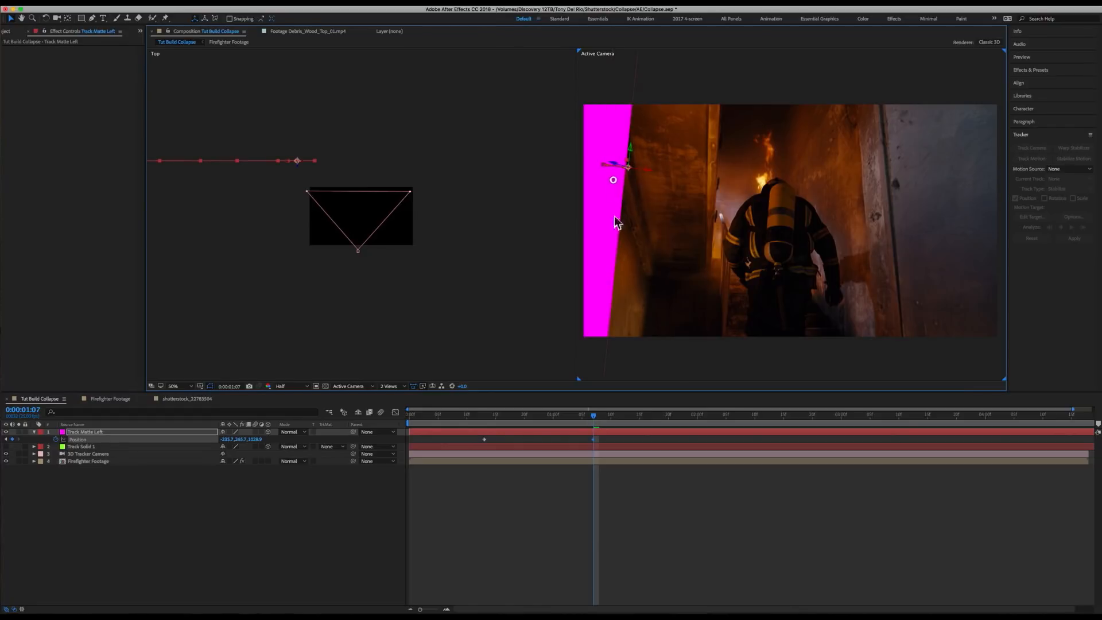
Keyframe Track Matte Left's X, Y and Z rotation at 0:00:00:13, and set its Z rotation to about 11° at 0:00:01:07.
{"action": "left_click_drag", "start_coordinate": [593, 416], "coordinate": [485, 419]}
{"action": "key", "text": "shift+r"}
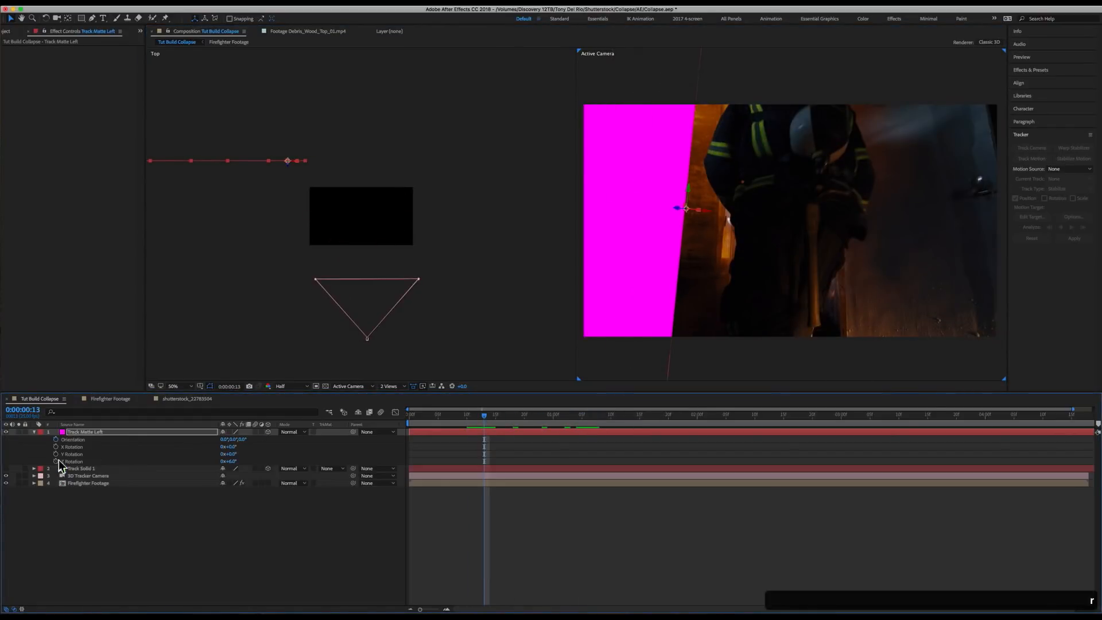
{"action": "left_click", "coordinate": [19, 439]}
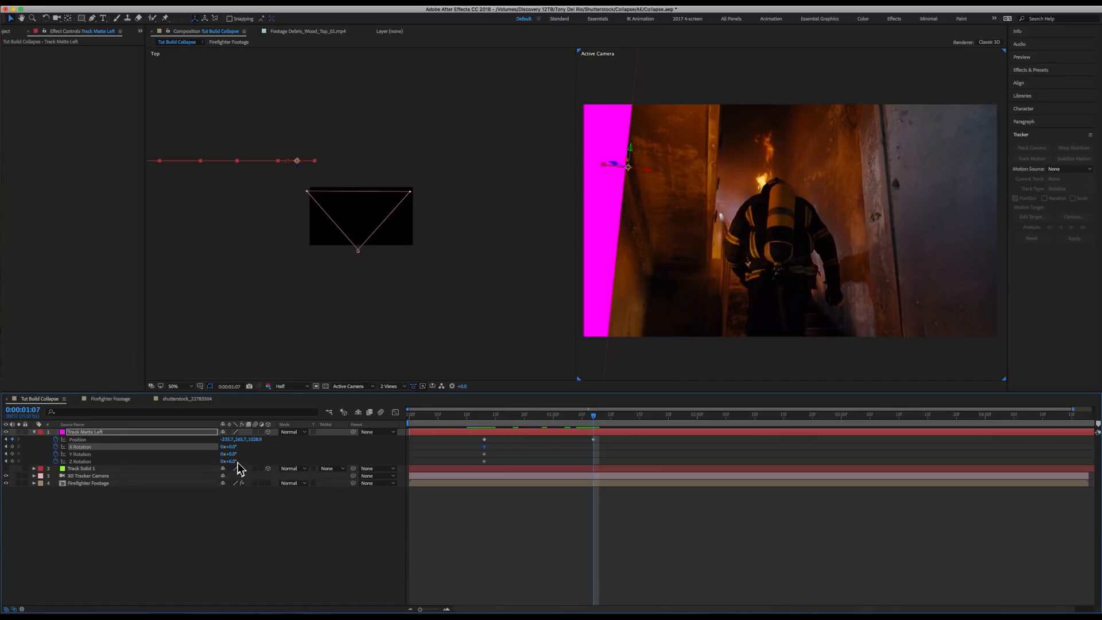
{"action": "left_click_drag", "start_coordinate": [238, 462], "coordinate": [236, 461]}
{"action": "left_click_drag", "start_coordinate": [621, 415], "coordinate": [554, 421]}
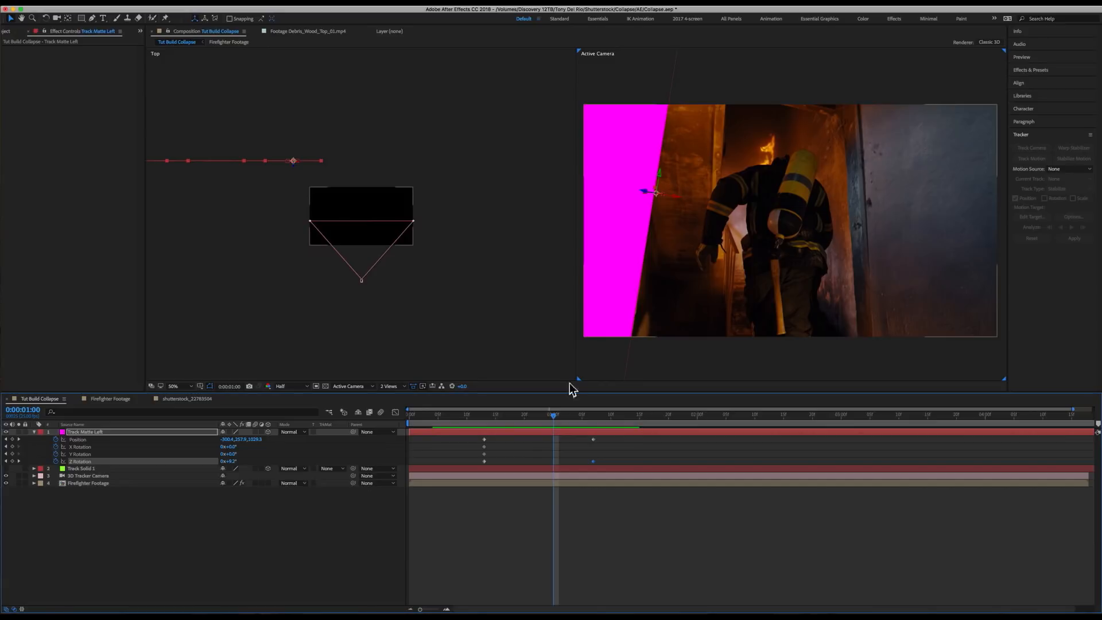
At 0:00:01:00, create a null from a 3D Camera Tracker point on the door frame right of the firefighter.
{"action": "left_click", "coordinate": [98, 484]}
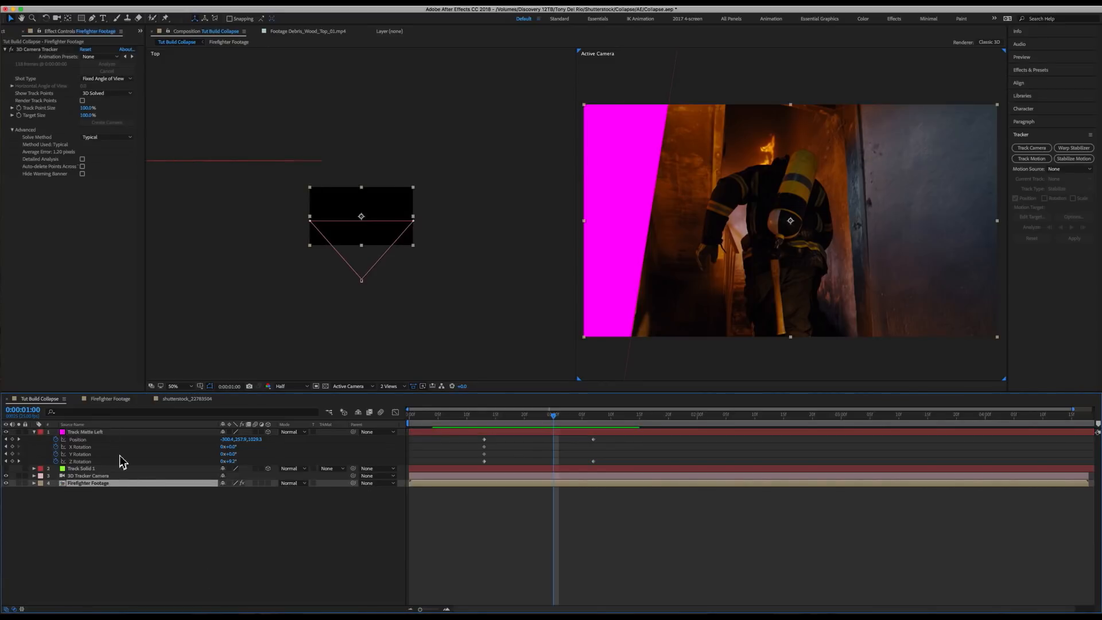
{"action": "left_click", "coordinate": [32, 50]}
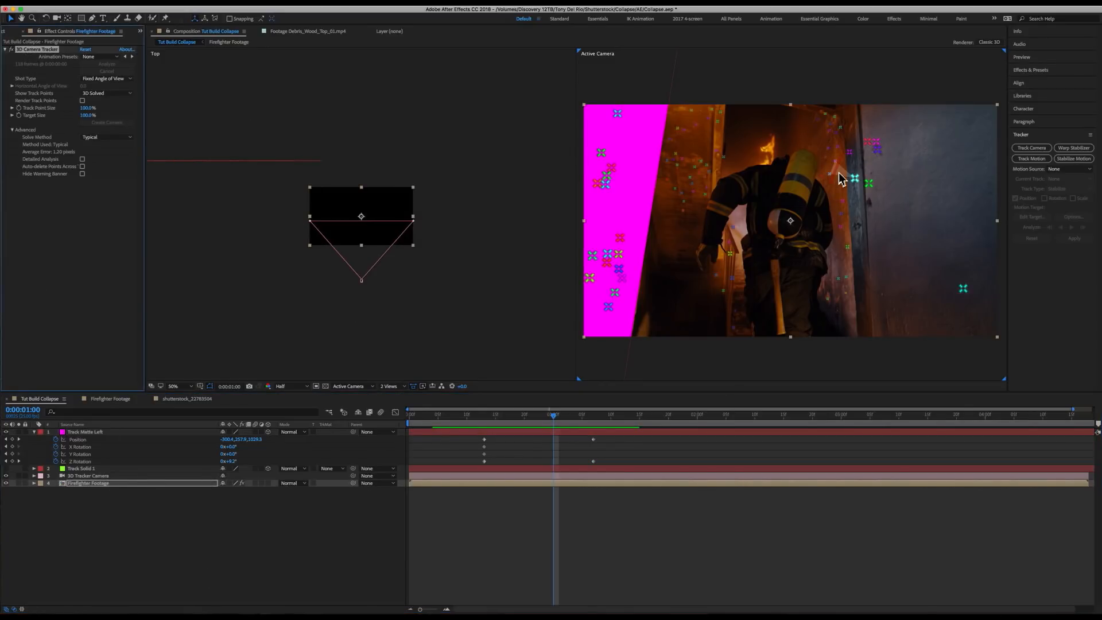
{"action": "right_click", "coordinate": [857, 181]}
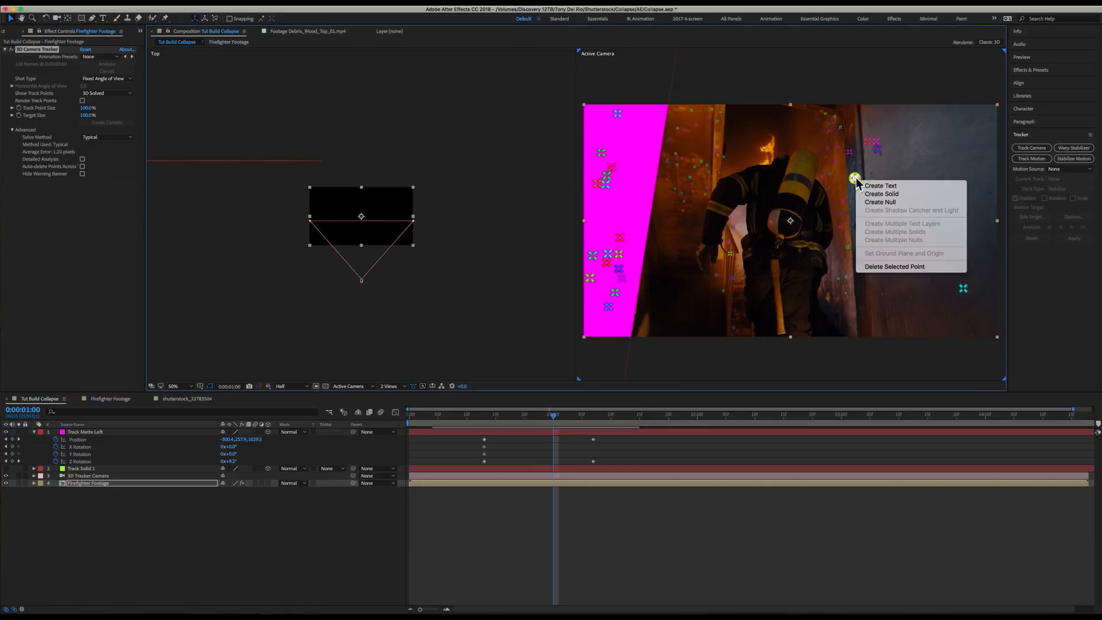
{"action": "left_click", "coordinate": [880, 202]}
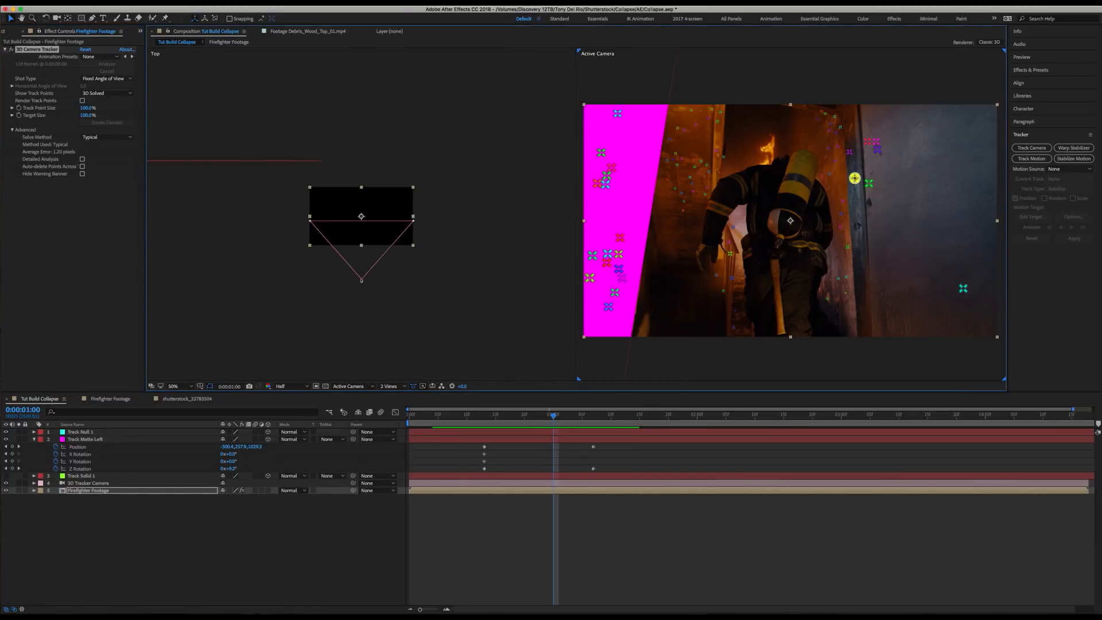
Create a composition-sized magenta solid named Track Matte Right, make it 3D, and place it above Track Matte Left in the layer stack.
{"action": "left_click", "coordinate": [166, 3]}
{"action": "left_click", "coordinate": [285, 19]}
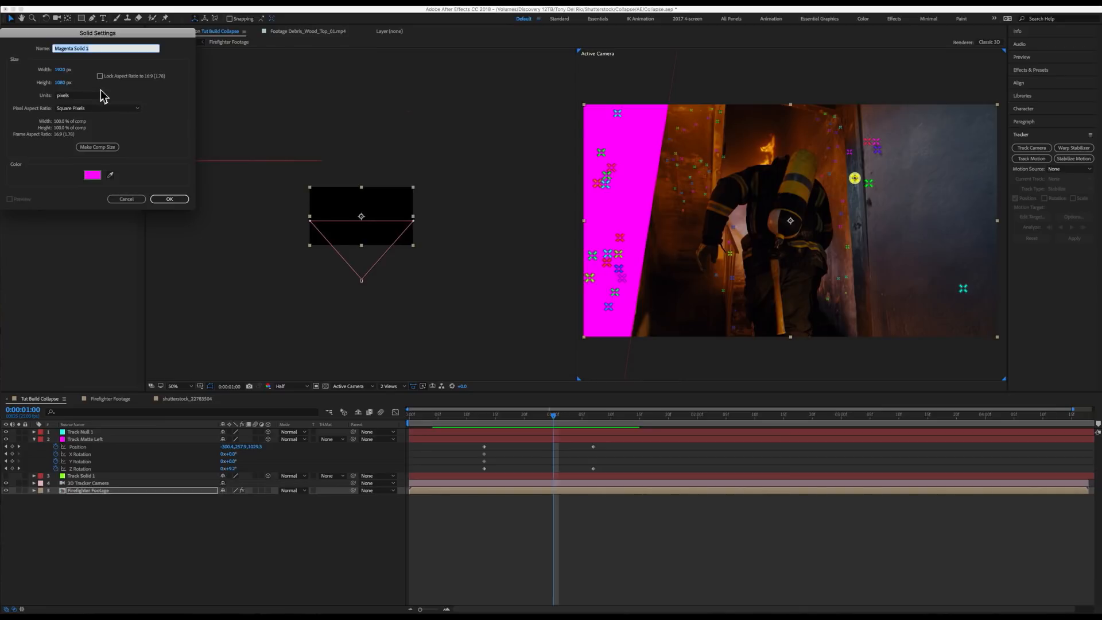
{"action": "type", "text": "Track Mat"}
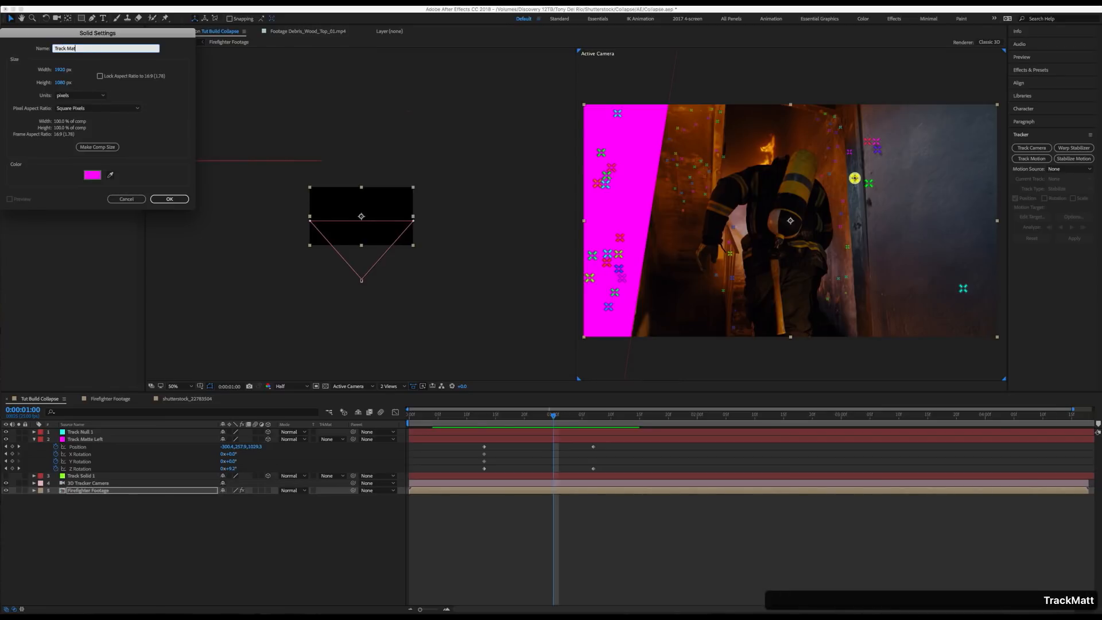
{"action": "type", "text": "te Right"}
{"action": "key", "text": "Return"}
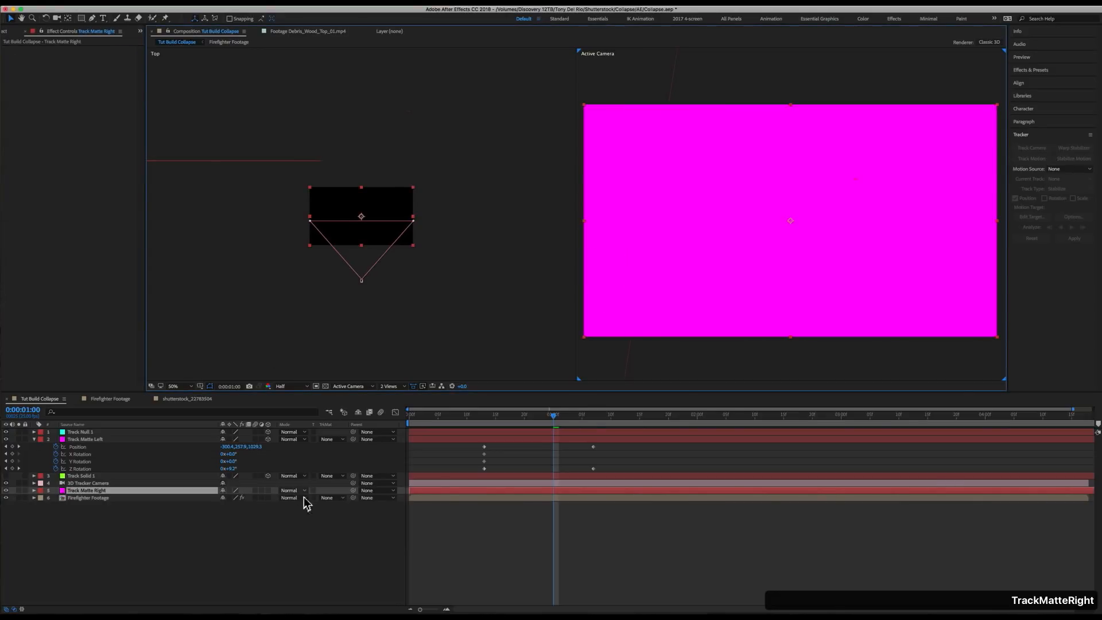
{"action": "left_click", "coordinate": [268, 490]}
{"action": "left_click_drag", "start_coordinate": [99, 492], "coordinate": [112, 445]}
Copy the track null's position onto the Track Matte Right layer and delete the null.
{"action": "left_click", "coordinate": [90, 433]}
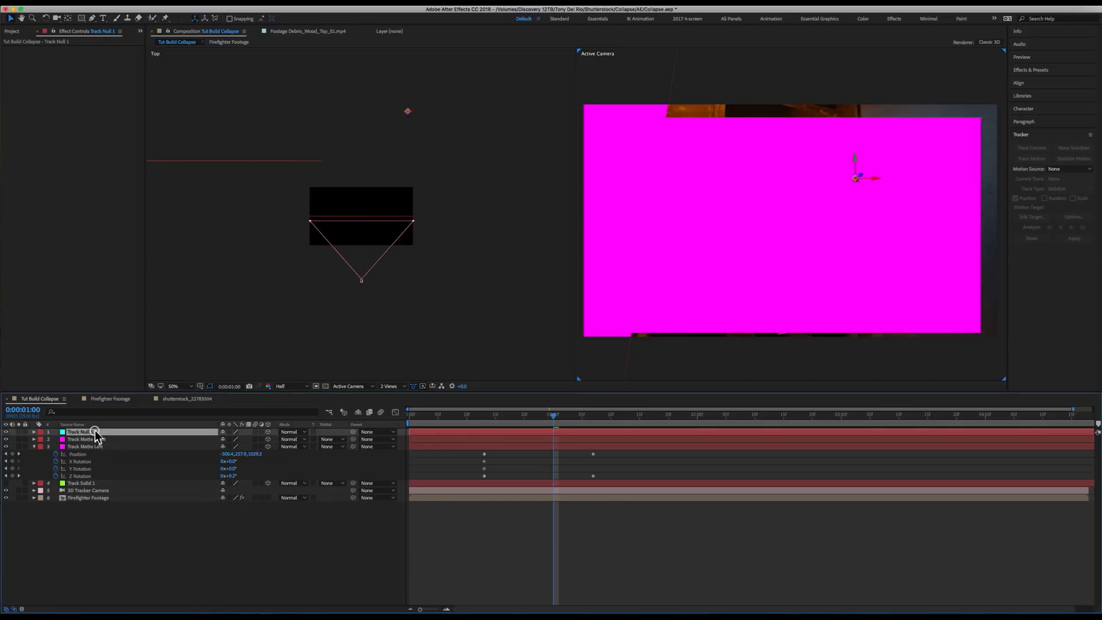
{"action": "key", "text": "p"}
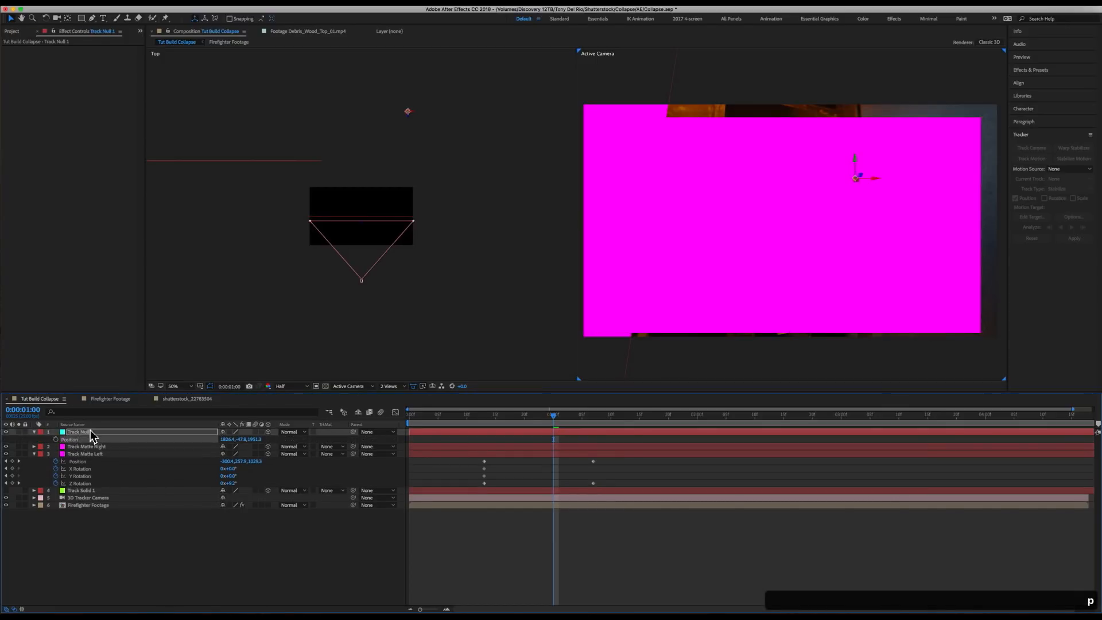
{"action": "key", "text": "cmd+c"}
{"action": "left_click", "coordinate": [89, 449]}
{"action": "key", "text": "cmd+v"}
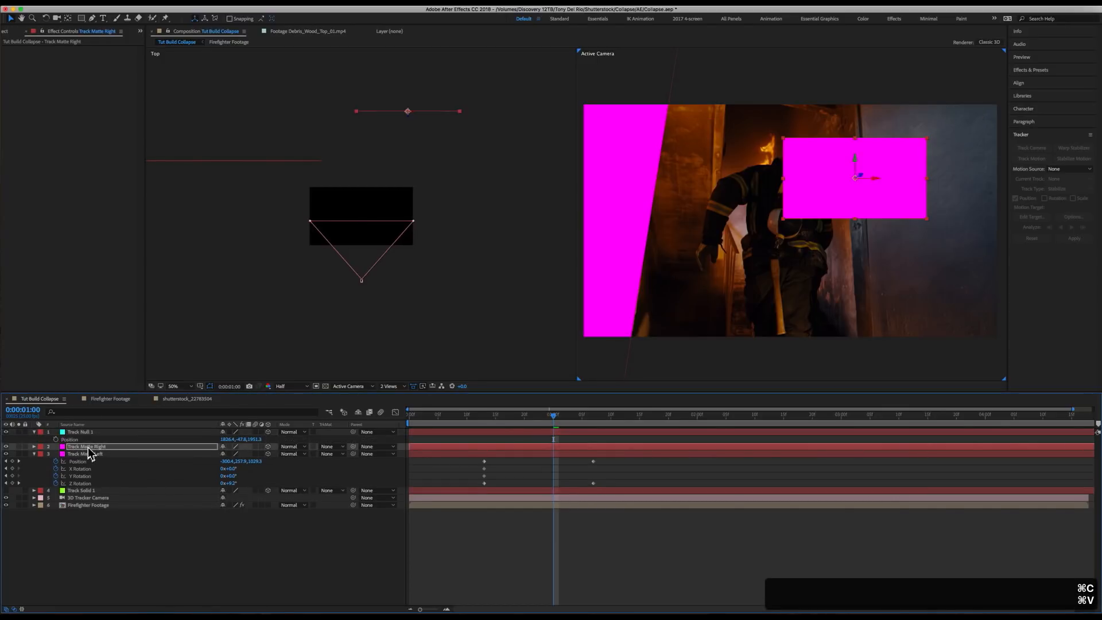
{"action": "left_click", "coordinate": [89, 433]}
{"action": "key", "text": "Delete"}
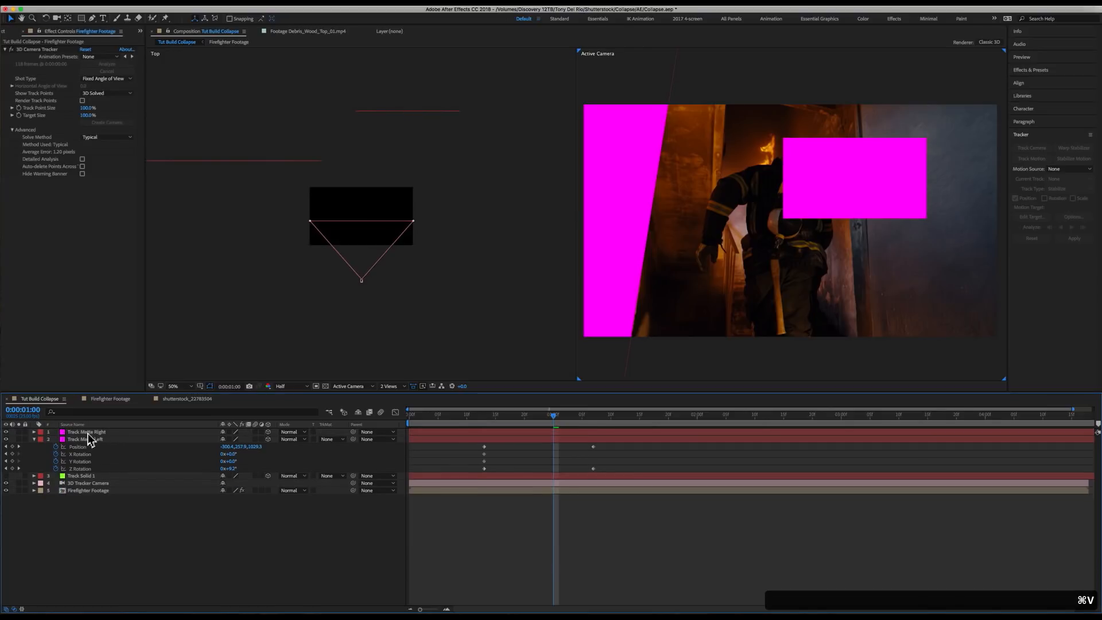
Align Track Matte Right's left edge and anchor point with the right door frame, tilting and enlarging it to cover everything right of the doorway.
{"action": "left_click", "coordinate": [86, 431]}
{"action": "left_click_drag", "start_coordinate": [862, 181], "coordinate": [853, 248]}
{"action": "key", "text": "y"}
{"action": "key", "text": "s"}
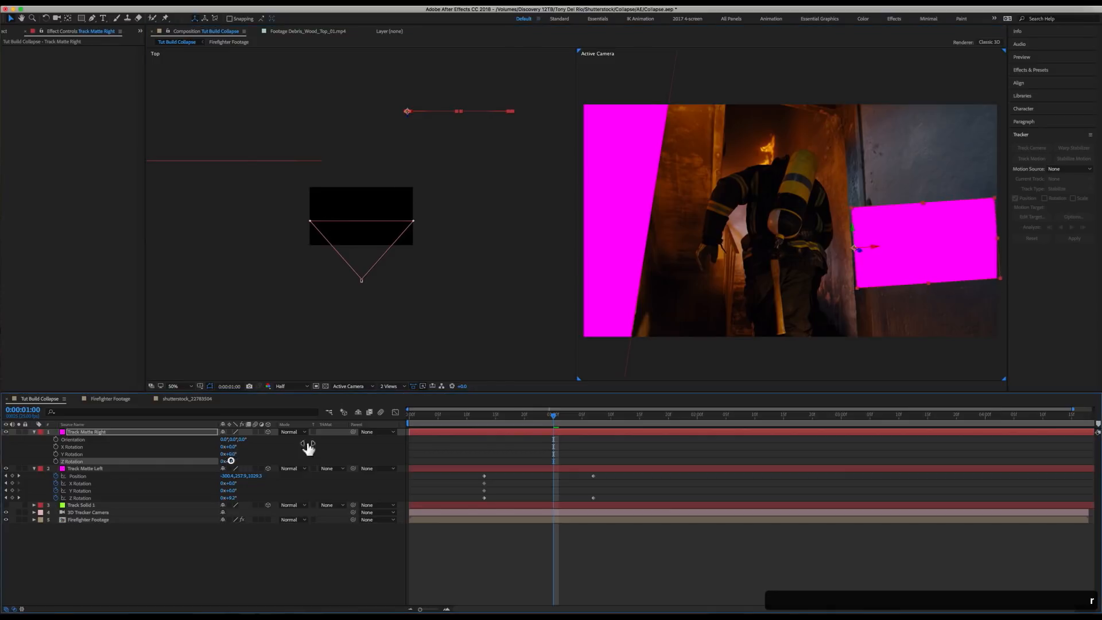
{"action": "left_click", "coordinate": [223, 440]}
{"action": "mouse_move", "coordinate": [251, 440]}
{"action": "left_mouse_down"}
{"action": "mouse_move", "coordinate": [289, 436]}
{"action": "mouse_move", "coordinate": [252, 439]}
{"action": "left_mouse_up"}
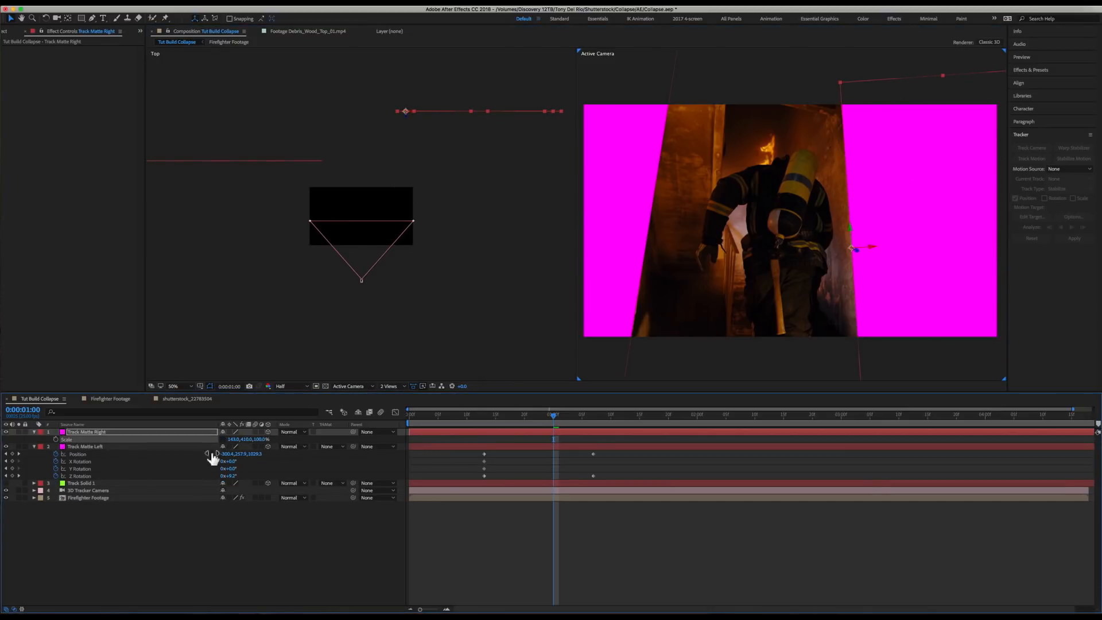
Enable position and rotation keyframes on Track Matte Right, and realign it to the door frame at 0:00:01:23 with Z rotation about -11°.
{"action": "left_click_drag", "start_coordinate": [545, 414], "coordinate": [686, 416]}
{"action": "double_click", "coordinate": [35, 432]}
{"action": "left_click", "coordinate": [55, 454]}
{"action": "left_click", "coordinate": [56, 490]}
{"action": "left_click", "coordinate": [55, 483]}
{"action": "left_click", "coordinate": [56, 476]}
{"action": "left_click_drag", "start_coordinate": [997, 197], "coordinate": [972, 198]}
{"action": "left_click_drag", "start_coordinate": [231, 491], "coordinate": [228, 491]}
{"action": "left_click_drag", "start_coordinate": [967, 201], "coordinate": [963, 203]}
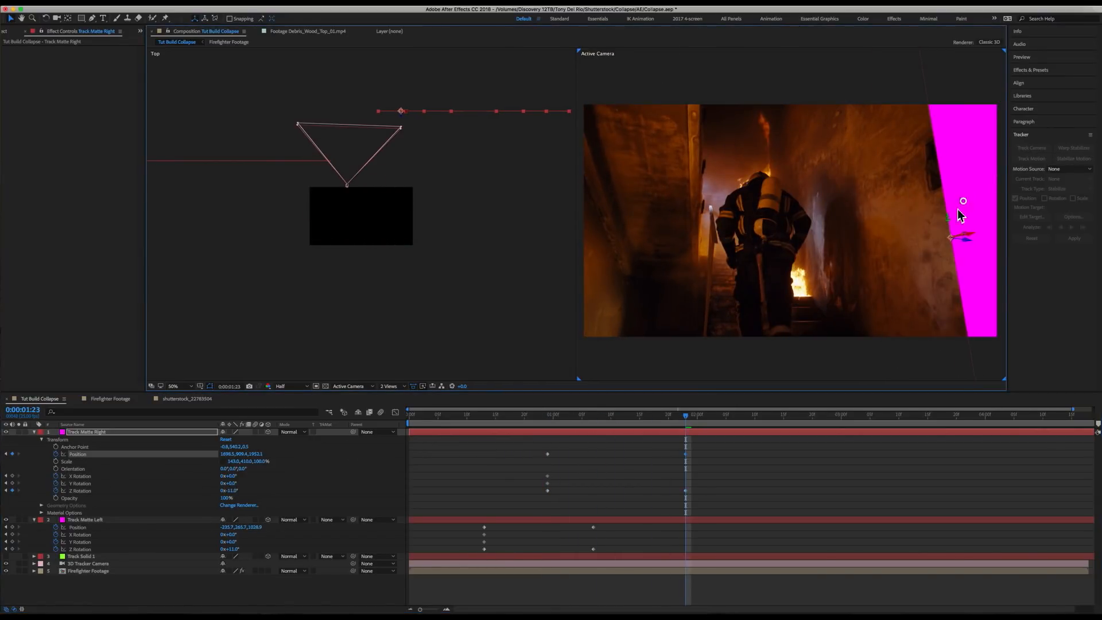
At 0:00:02:01, realign Track Matte Right to the exiting door frame and set its Z rotation to about -18°.
{"action": "key", "text": "Page_Down"}
{"action": "key", "text": "Page_Down"}
{"action": "key", "text": "Page_Down"}
{"action": "key", "text": "Page_Down"}
{"action": "key", "text": "Page_Down"}
{"action": "key", "text": "Page_Up"}
{"action": "key", "text": "Page_Up"}
{"action": "left_click_drag", "start_coordinate": [983, 144], "coordinate": [992, 143]}
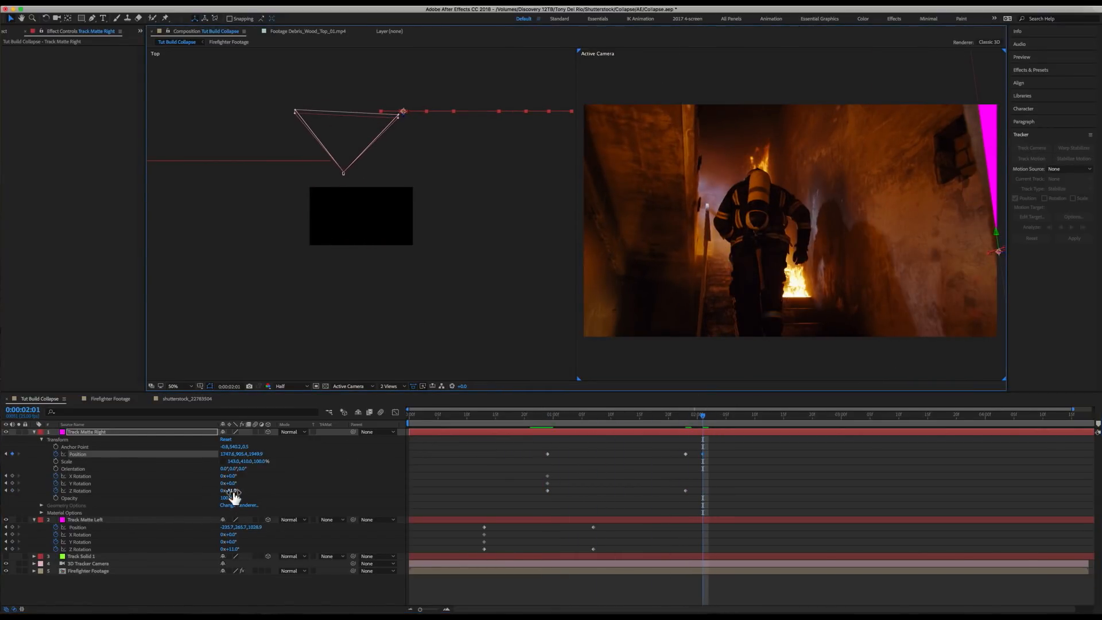
{"action": "left_click_drag", "start_coordinate": [233, 493], "coordinate": [230, 494]}
{"action": "key", "text": "Page_Down"}
{"action": "key", "text": "Page_Down"}
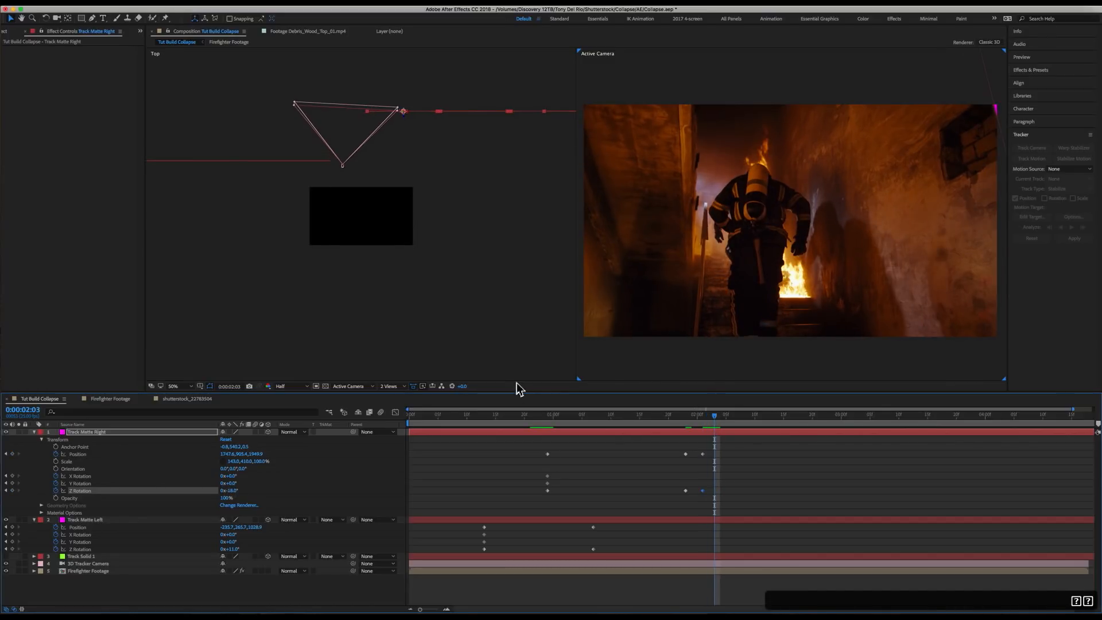
Check Track Matte Right's coverage back to 0:00:01:04 and increase its vertical scale there.
{"action": "key", "text": "comma"}
{"action": "key", "text": "comma"}
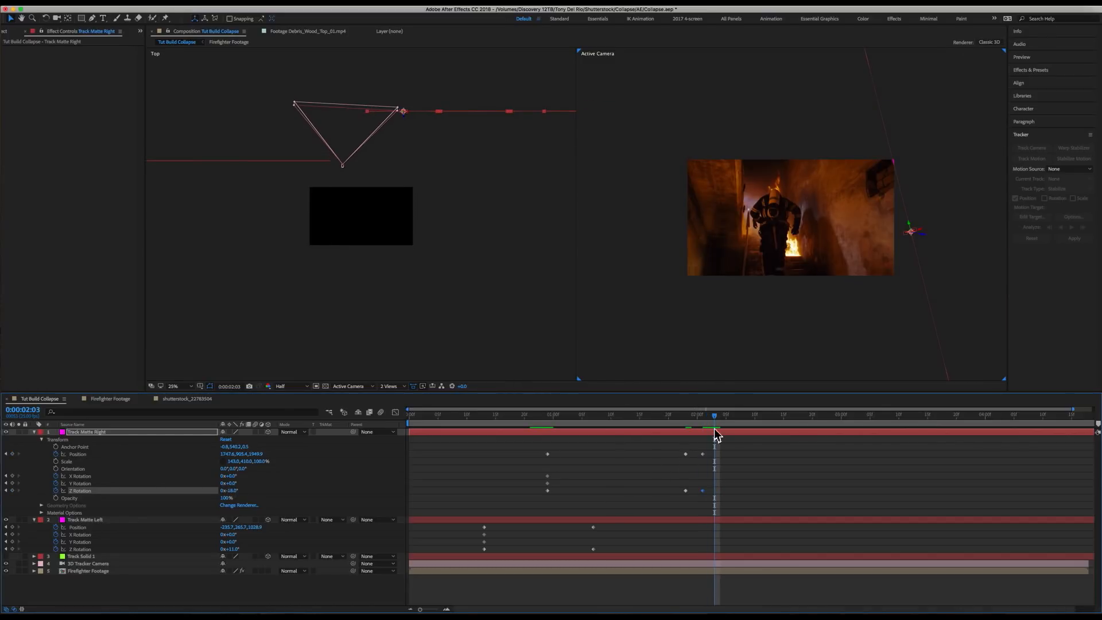
{"action": "left_click_drag", "start_coordinate": [717, 422], "coordinate": [577, 435]}
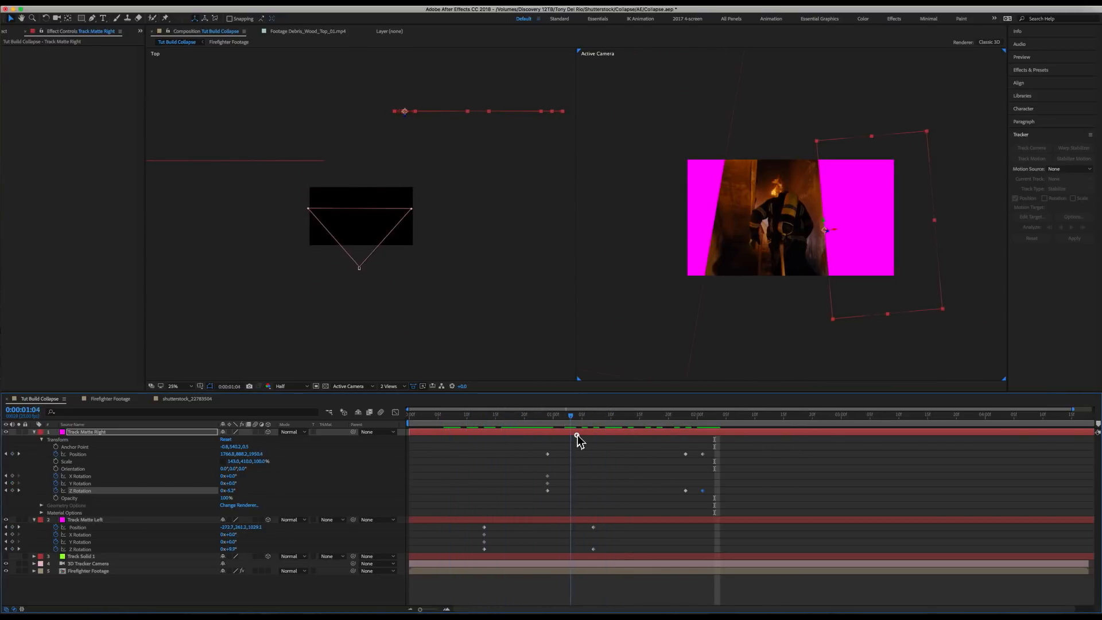
{"action": "left_click", "coordinate": [122, 432]}
{"action": "key", "text": "s"}
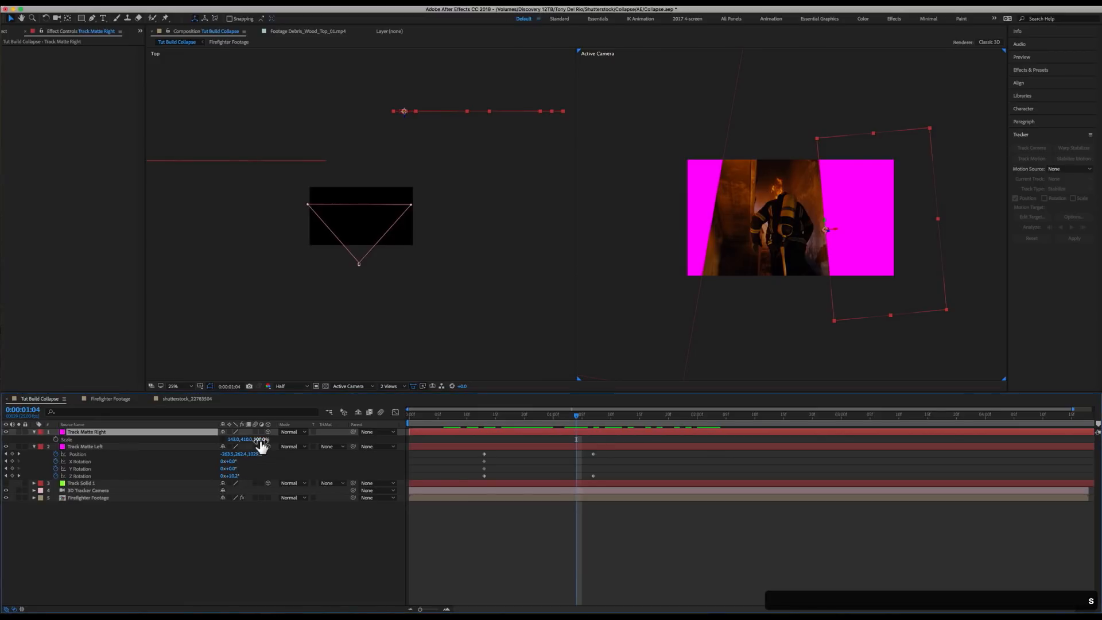
{"action": "left_click_drag", "start_coordinate": [247, 439], "coordinate": [271, 439]}
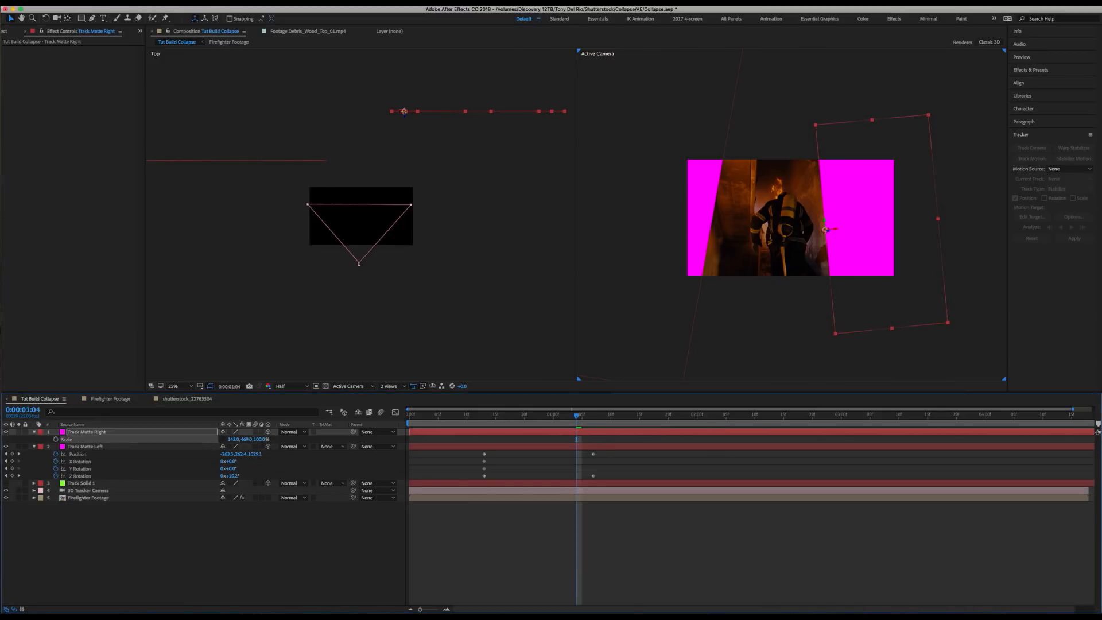
Pre-compose Track Matte Left and Track Matte Right together into a new composition named Door Track Matte.
{"action": "left_click", "coordinate": [110, 448]}
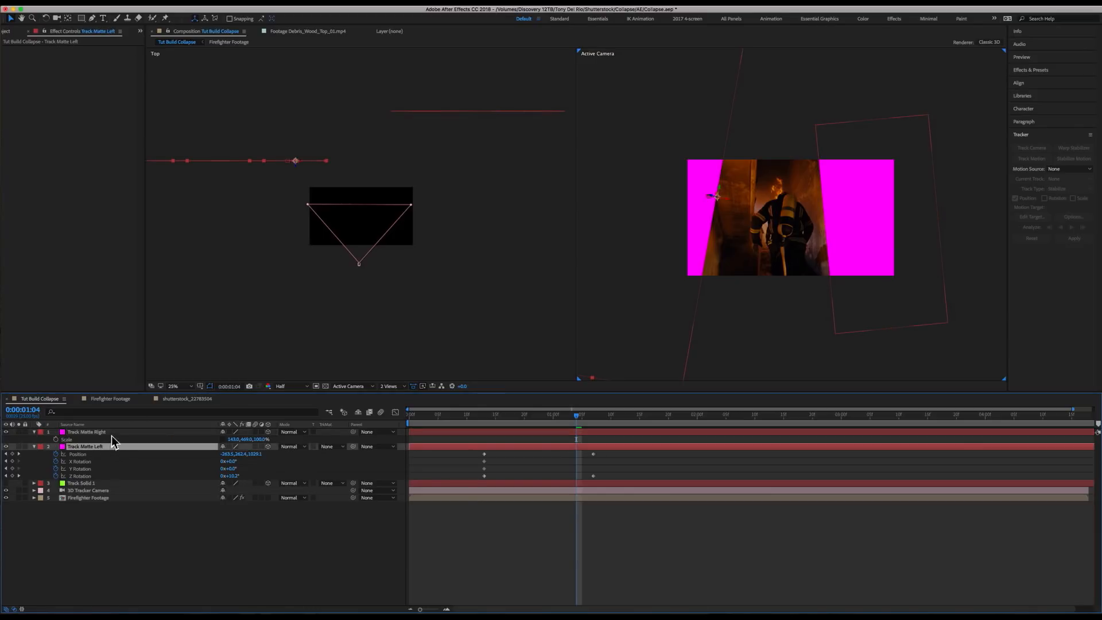
{"action": "left_click", "coordinate": [101, 433], "text": "shift"}
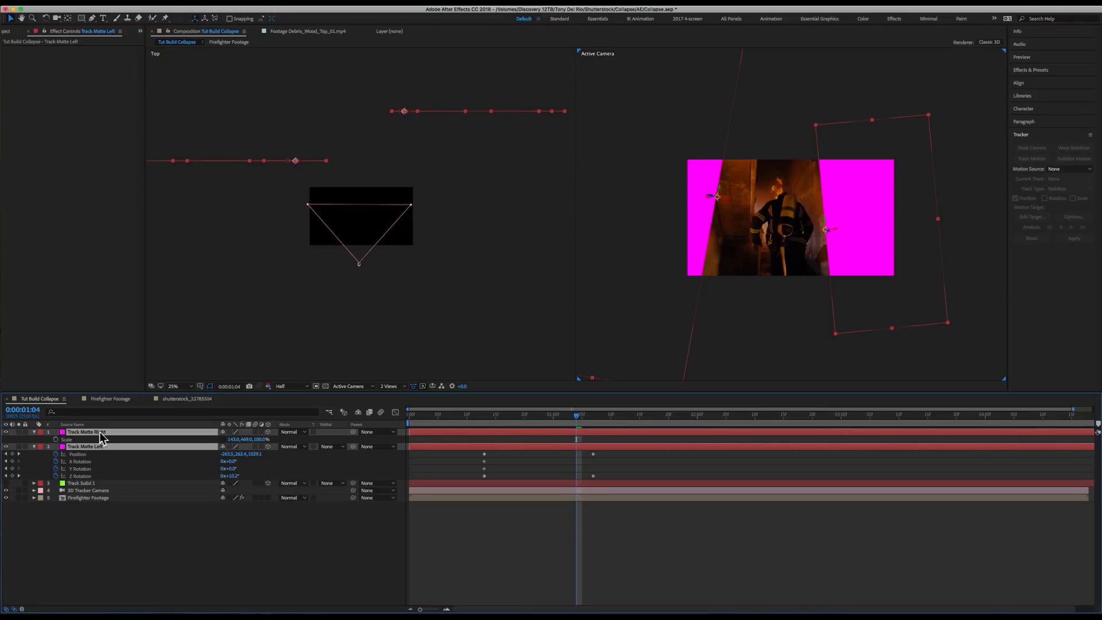
{"action": "right_click", "coordinate": [101, 438]}
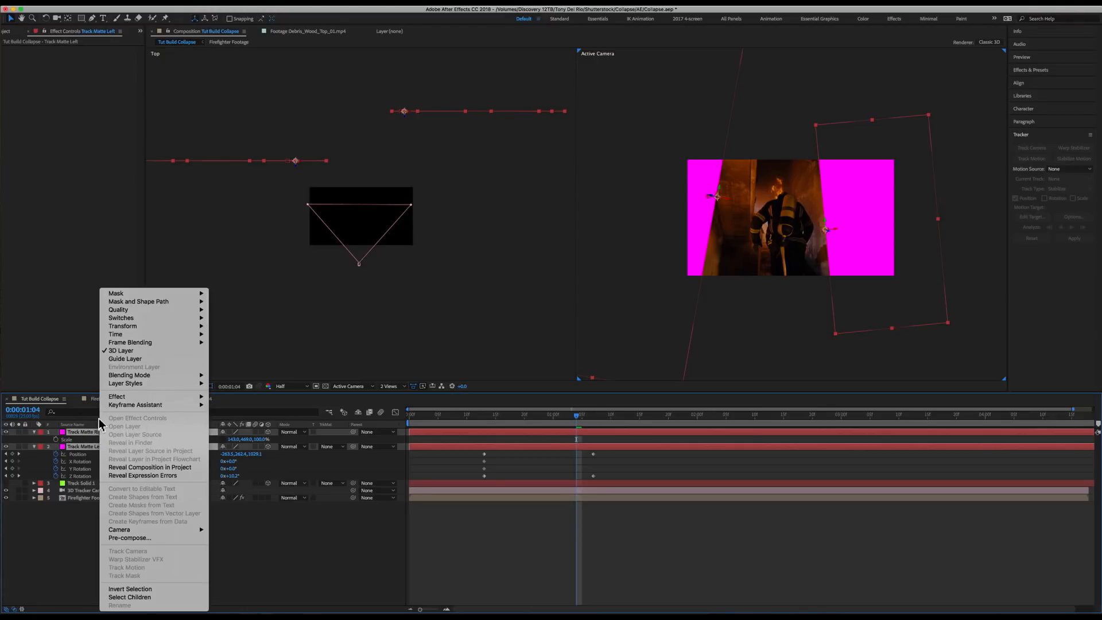
{"action": "left_click", "coordinate": [160, 540]}
{"action": "left_click", "coordinate": [125, 49]}
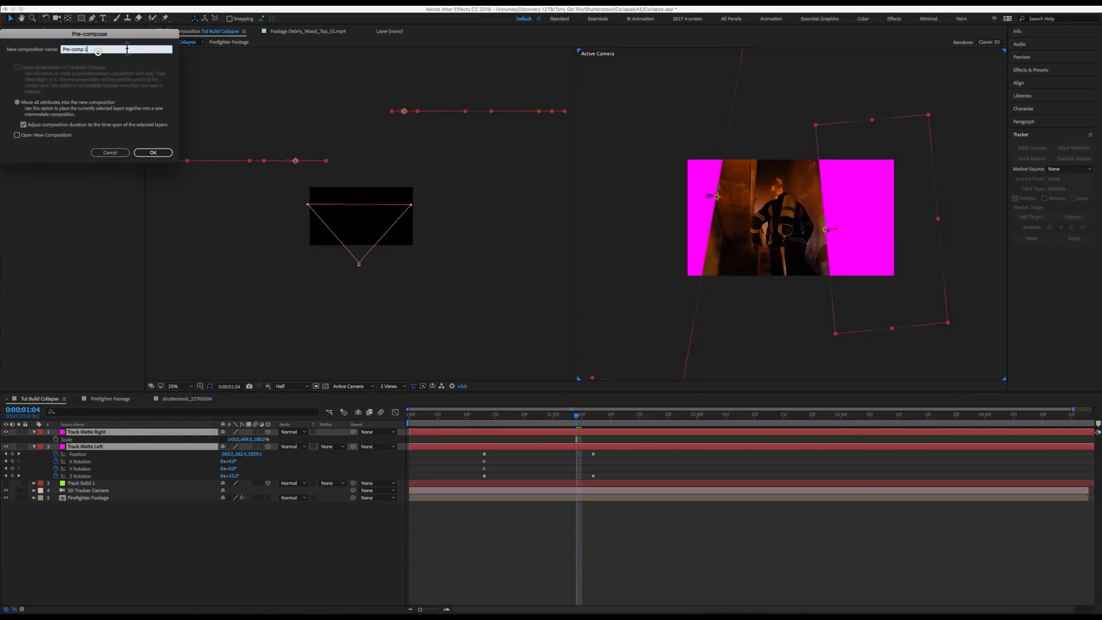
{"action": "type", "text": "Foor"}
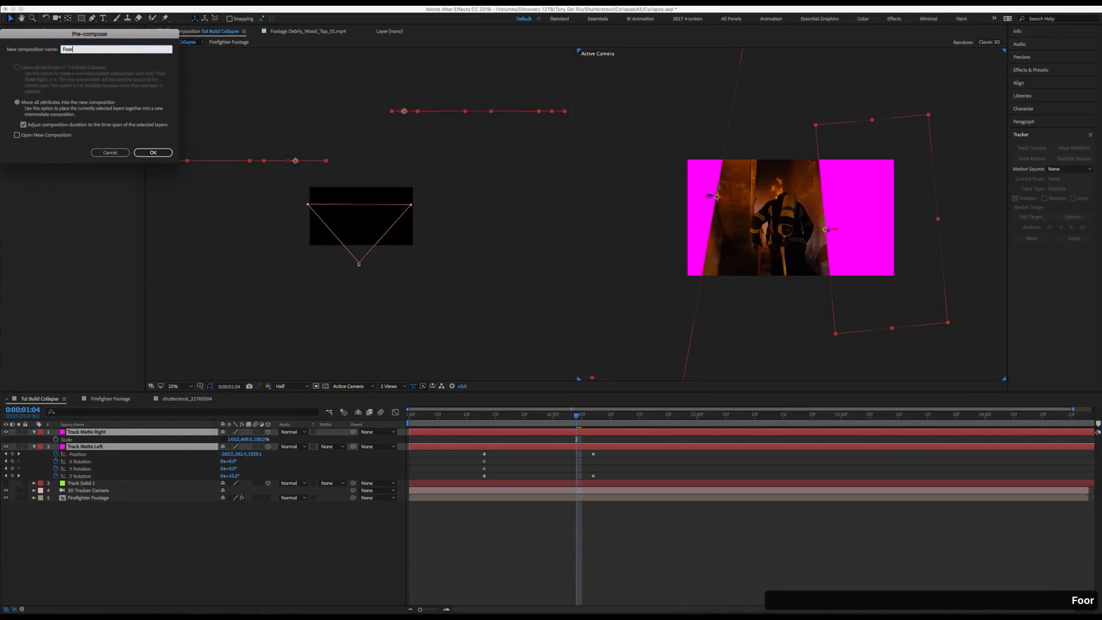
{"action": "type", "text": " Tr"}
{"action": "key", "text": "super+a"}
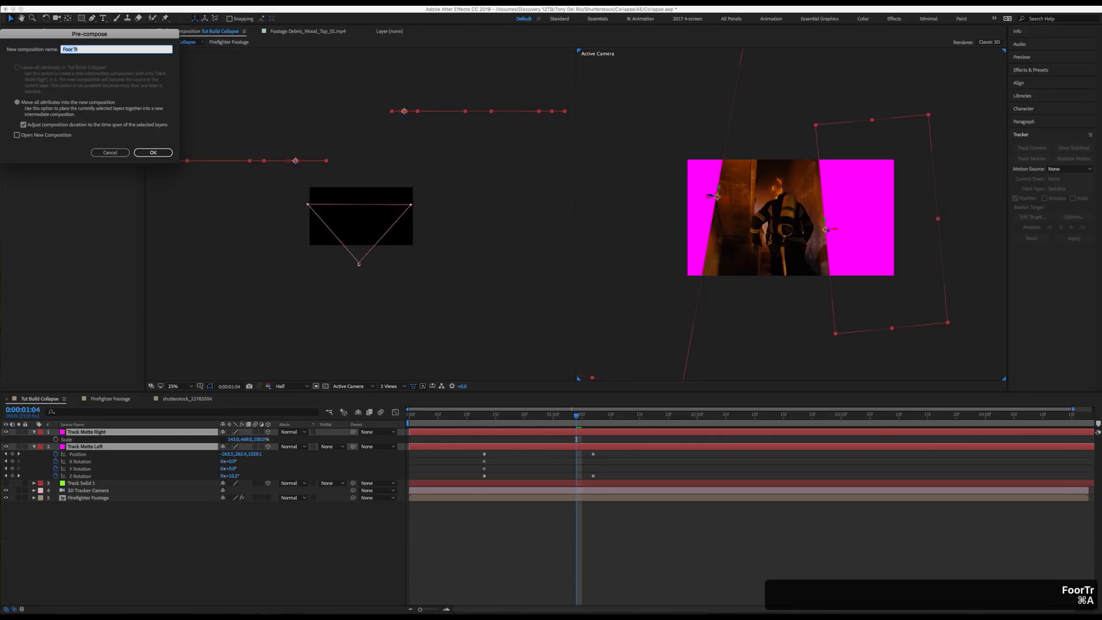
{"action": "type", "text": "Door D"}
{"action": "key", "text": "BackSpace"}
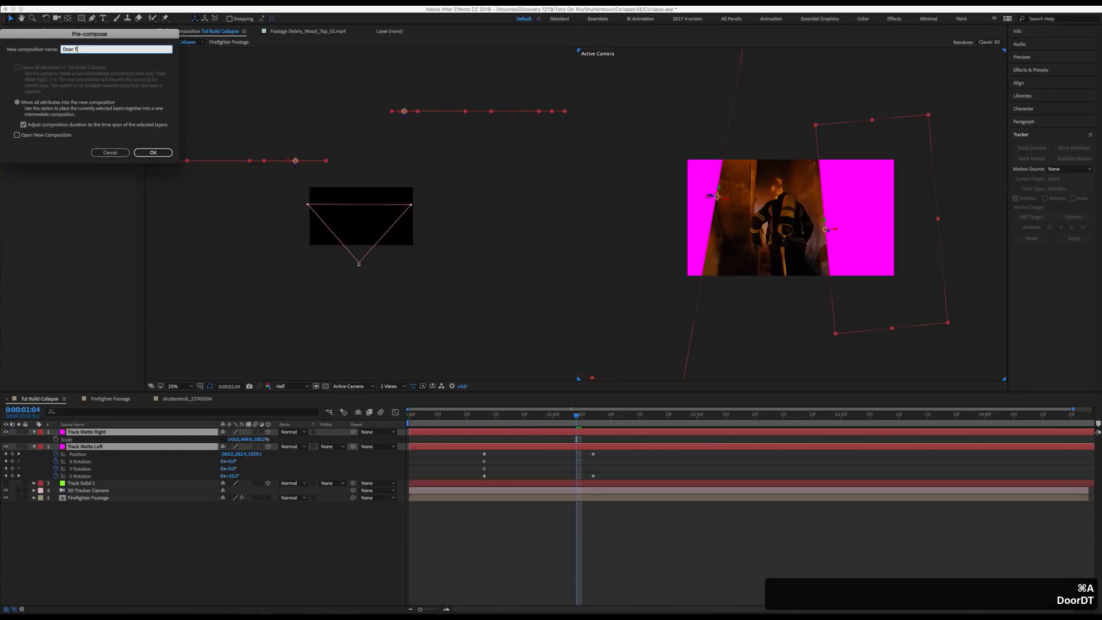
{"action": "type", "text": "Track Matte"}
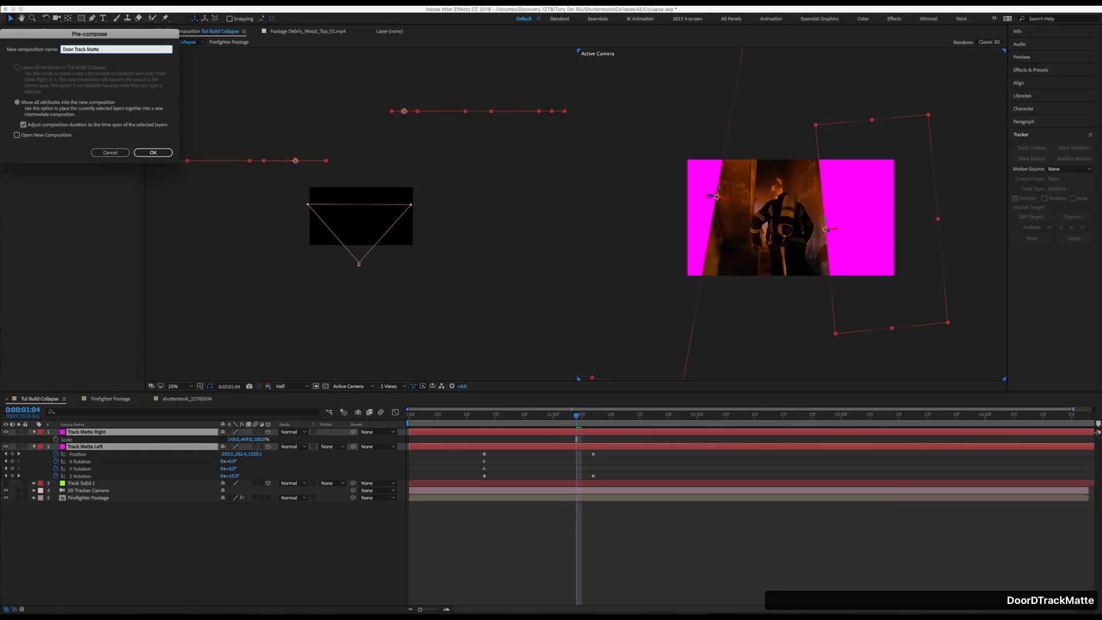
{"action": "key", "text": "Return"}
Make the Door Track Matte precomp a 3D layer and turn on Collapse Transformations, checking its alignment at several frames.
{"action": "left_click_drag", "start_coordinate": [573, 421], "coordinate": [623, 405]}
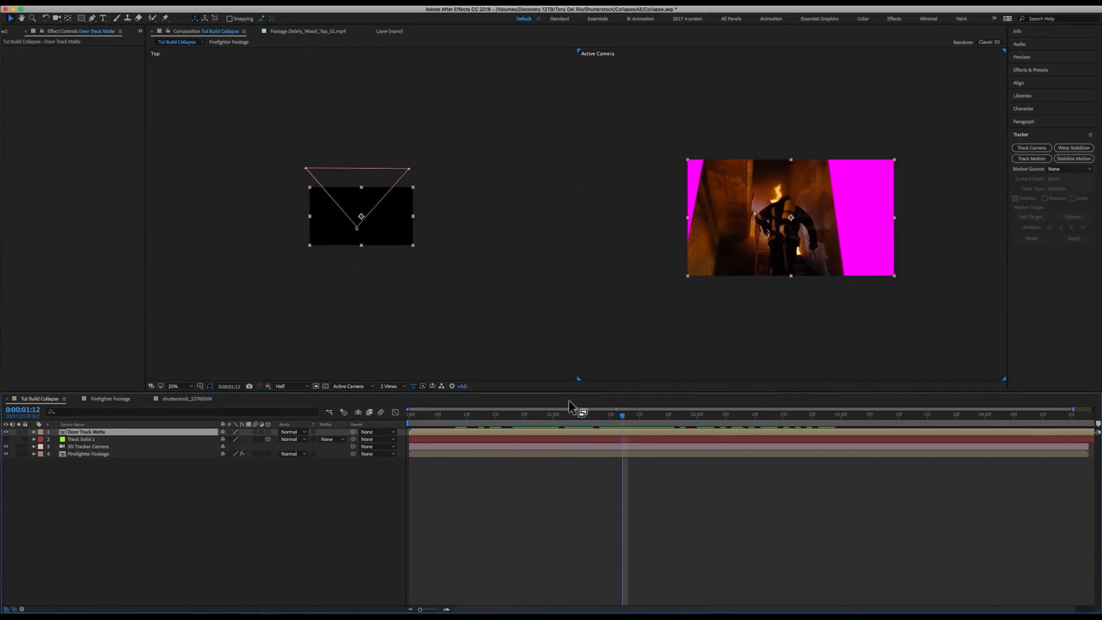
{"action": "left_click", "coordinate": [268, 432]}
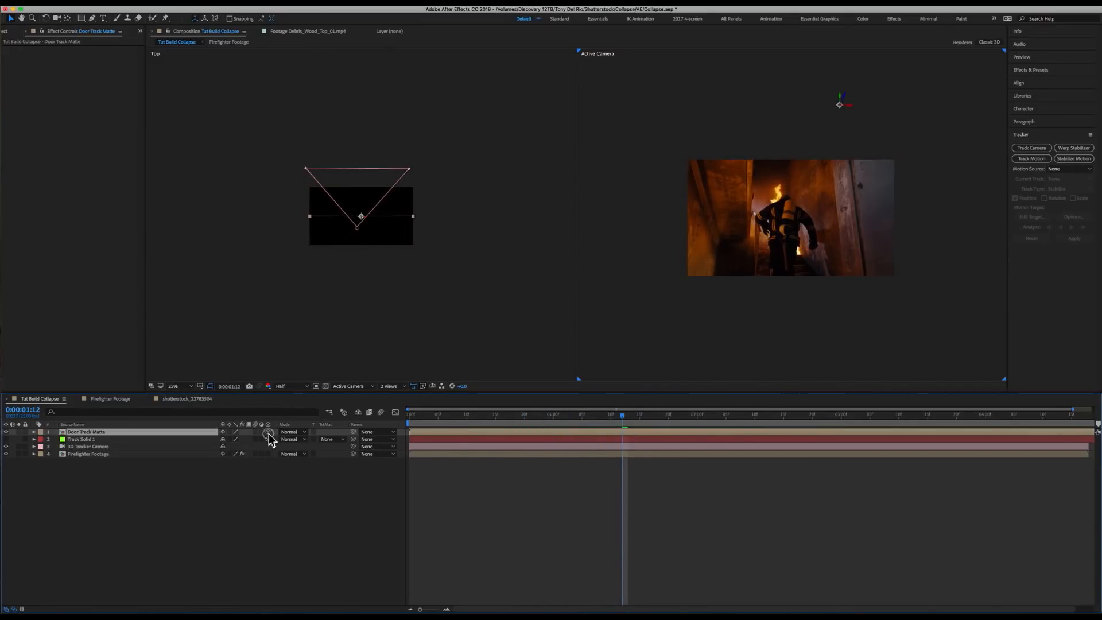
{"action": "left_click_drag", "start_coordinate": [620, 422], "coordinate": [529, 418]}
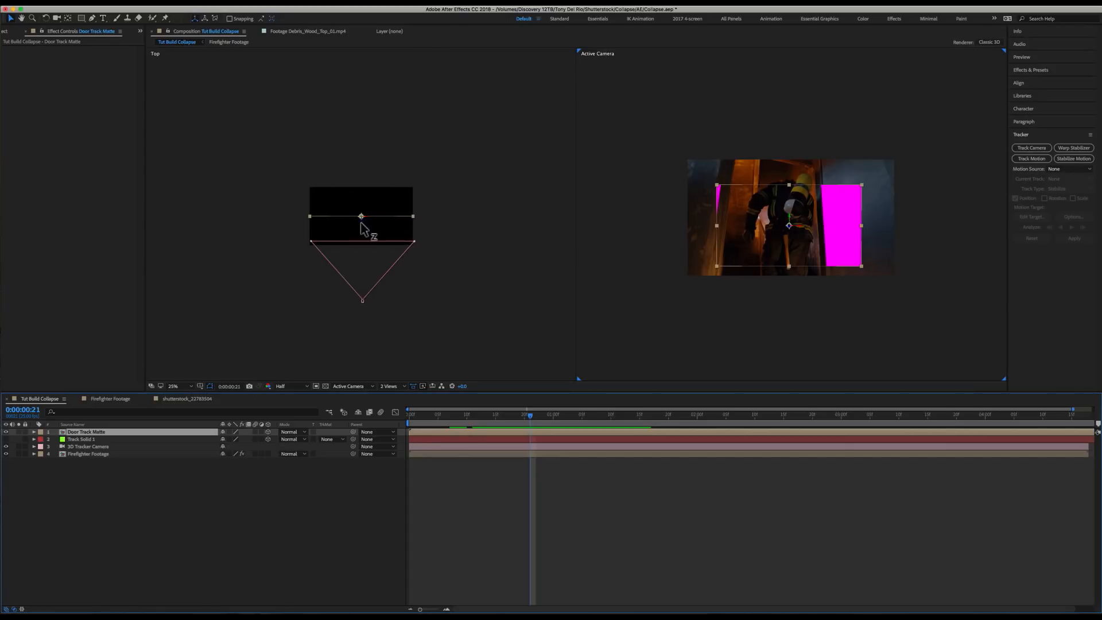
{"action": "left_click_drag", "start_coordinate": [538, 419], "coordinate": [558, 413]}
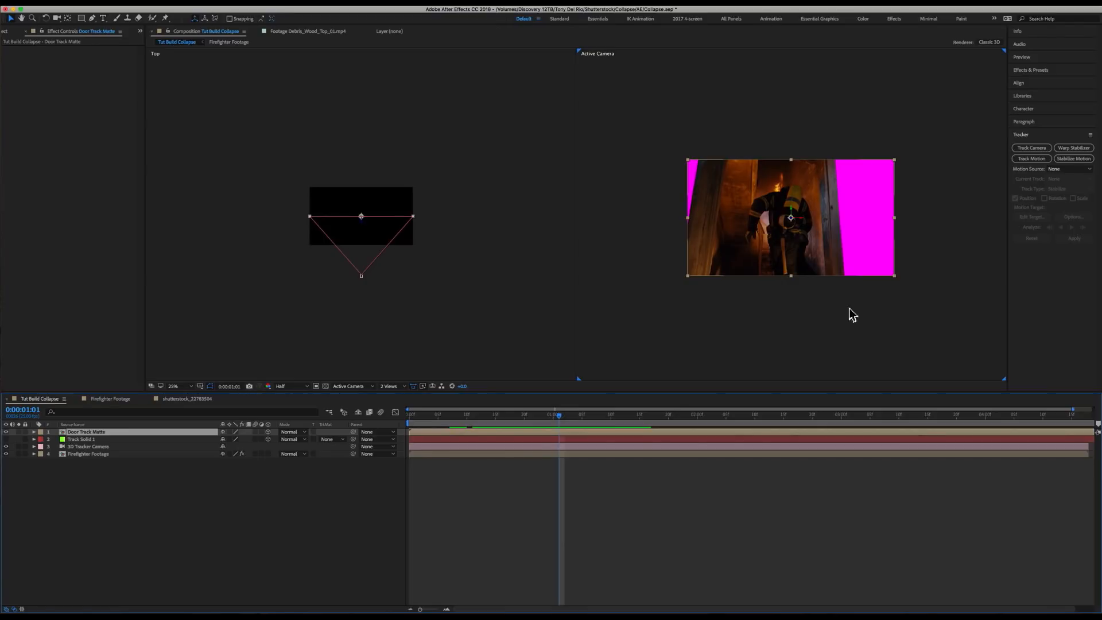
{"action": "left_click", "coordinate": [478, 414]}
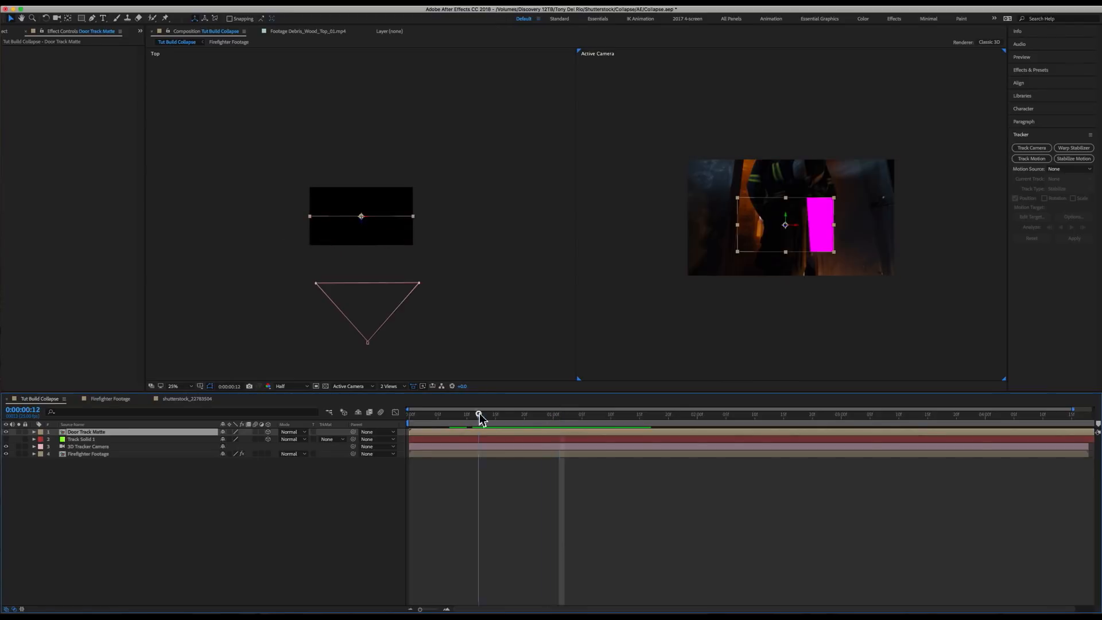
{"action": "left_click", "coordinate": [230, 432]}
{"action": "scroll", "coordinate": [499, 111], "scroll_direction": "down", "scroll_amount": 1}
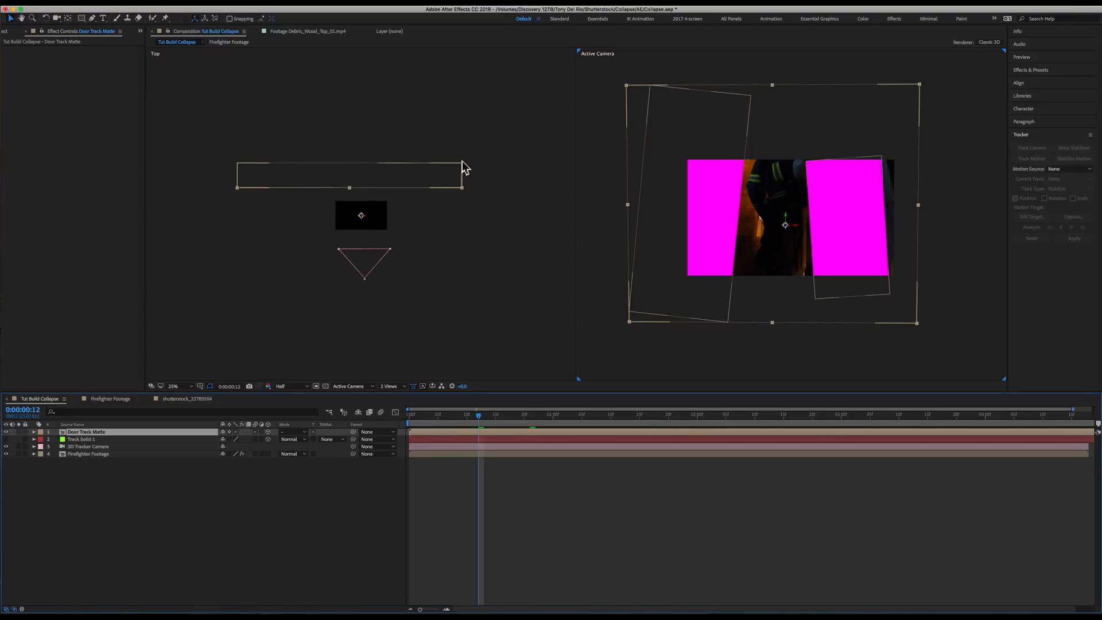
{"action": "mouse_move", "coordinate": [480, 421]}
{"action": "left_mouse_down"}
{"action": "mouse_move", "coordinate": [706, 403]}
{"action": "mouse_move", "coordinate": [348, 402]}
{"action": "mouse_move", "coordinate": [618, 396]}
{"action": "mouse_move", "coordinate": [722, 406]}
{"action": "mouse_move", "coordinate": [493, 401]}
{"action": "mouse_move", "coordinate": [495, 418]}
{"action": "mouse_move", "coordinate": [728, 422]}
{"action": "mouse_move", "coordinate": [446, 416]}
{"action": "mouse_move", "coordinate": [638, 408]}
{"action": "mouse_move", "coordinate": [490, 404]}
{"action": "left_mouse_up"}
Show only the Active Camera in a single view and set the Door Track Matte layer's label colour to Fuchsia.
{"action": "left_click", "coordinate": [396, 386]}
{"action": "left_click", "coordinate": [402, 391]}
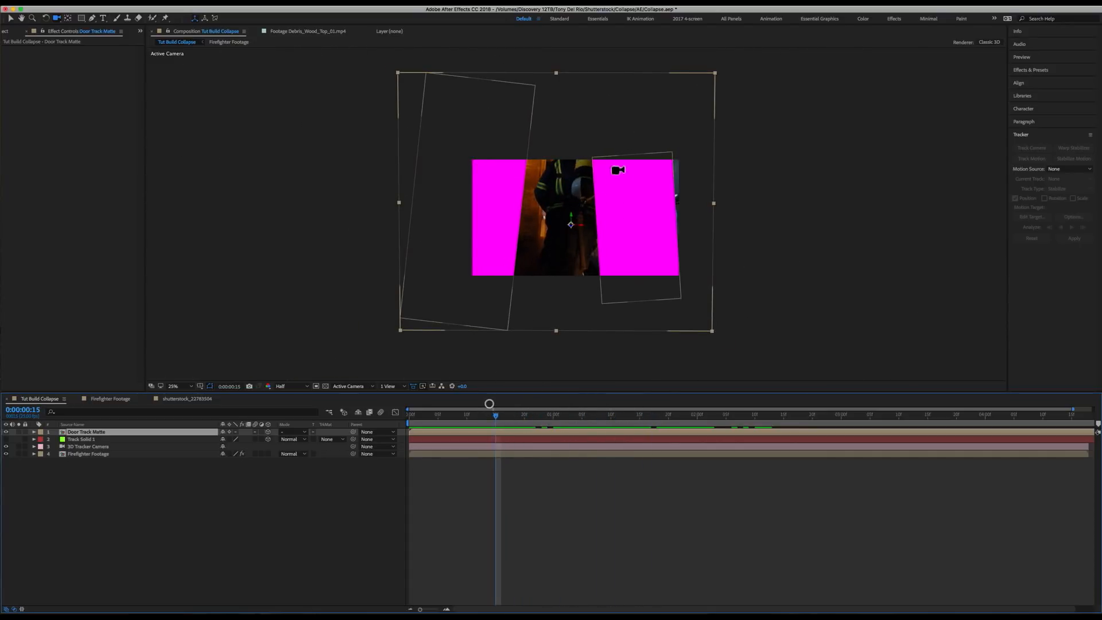
{"action": "left_click", "coordinate": [43, 437]}
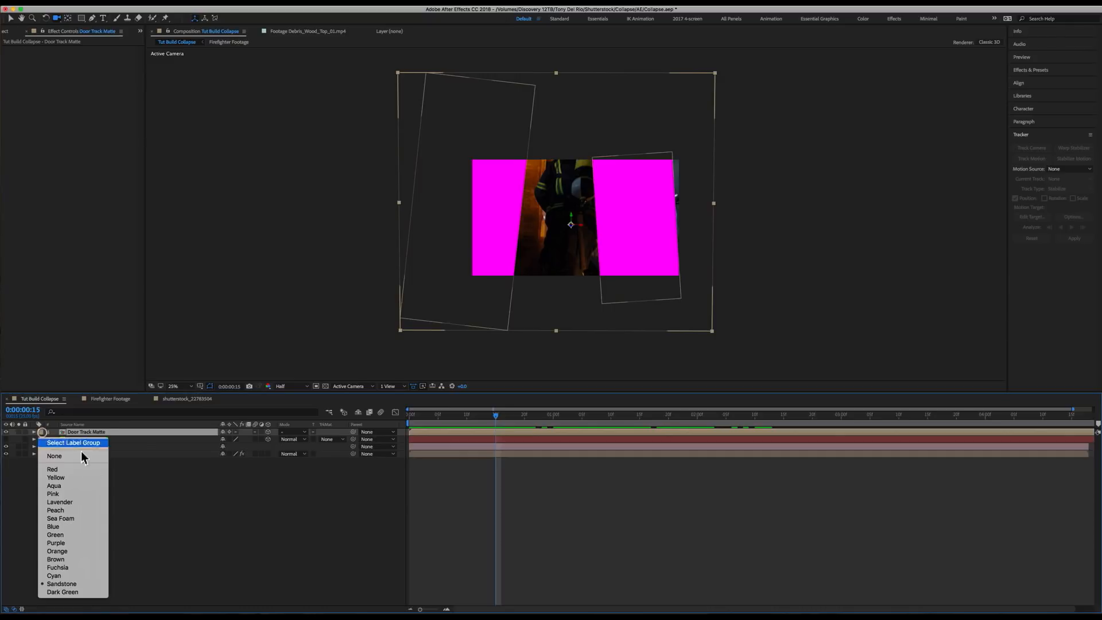
{"action": "left_click", "coordinate": [85, 568]}
{"action": "left_click_drag", "start_coordinate": [522, 414], "coordinate": [557, 404]}
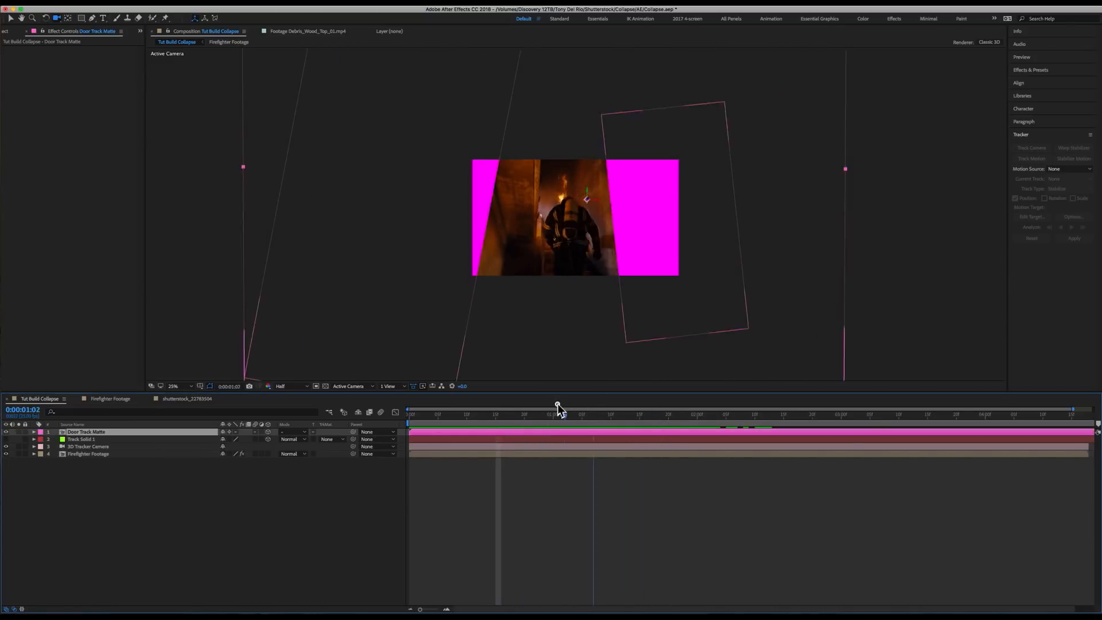
Hide the Door Track Matte layer and return to the 2 Views - Horizontal layout at about 0:00:01:00.
{"action": "left_click", "coordinate": [6, 432]}
{"action": "left_click", "coordinate": [392, 386]}
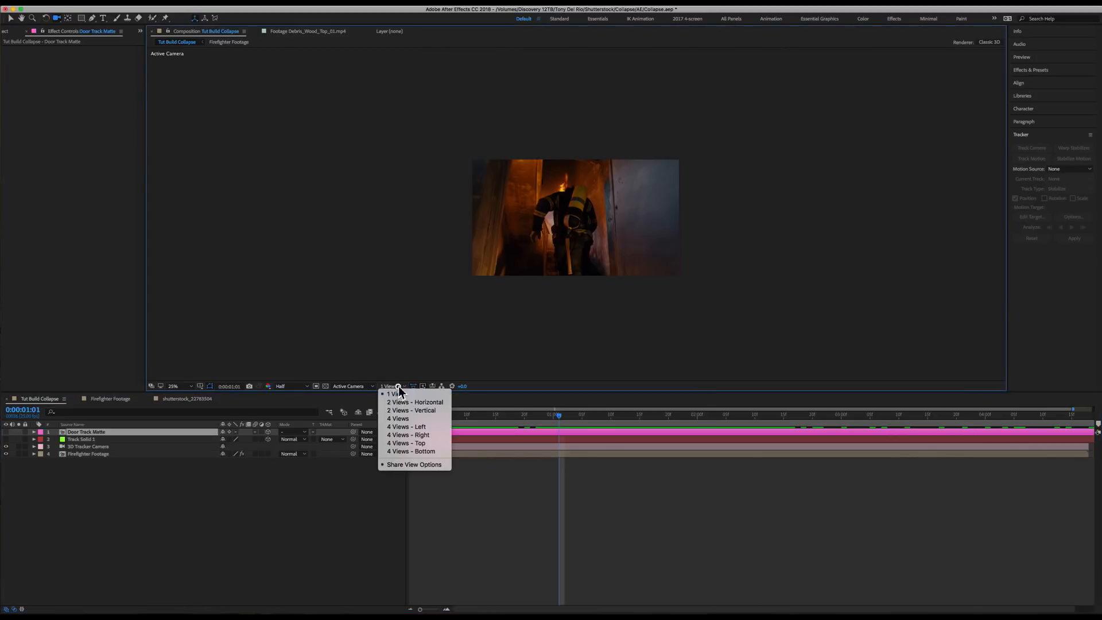
{"action": "left_click", "coordinate": [416, 405]}
{"action": "scroll", "coordinate": [368, 232], "scroll_direction": "up", "scroll_amount": 2}
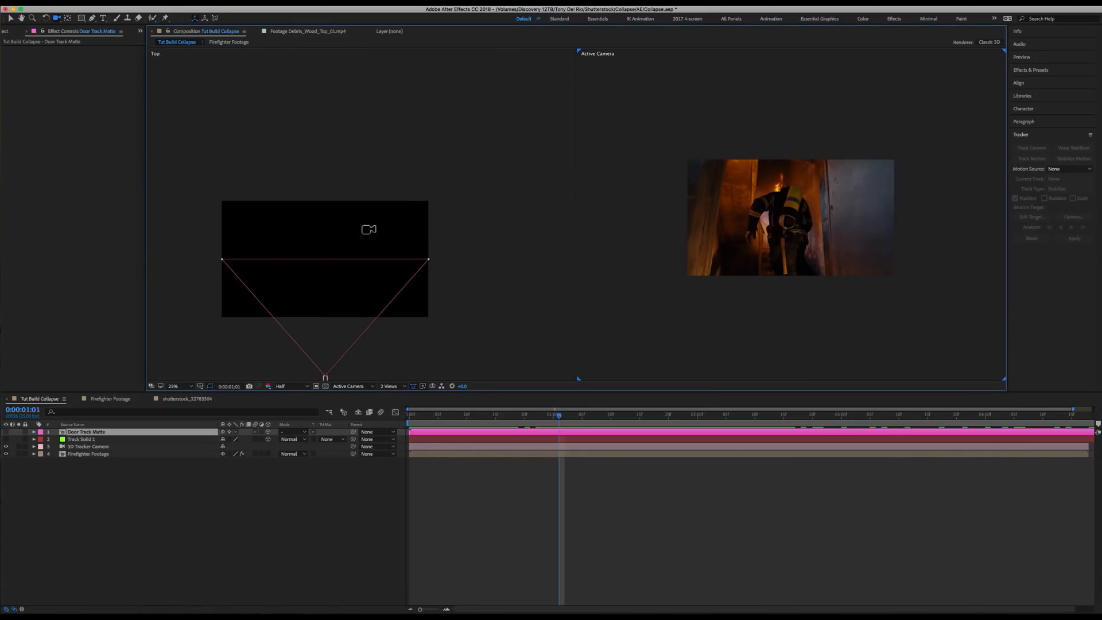
{"action": "mouse_move", "coordinate": [571, 415]}
{"action": "left_mouse_down"}
{"action": "mouse_move", "coordinate": [753, 408]}
{"action": "mouse_move", "coordinate": [555, 415]}
{"action": "left_mouse_up"}
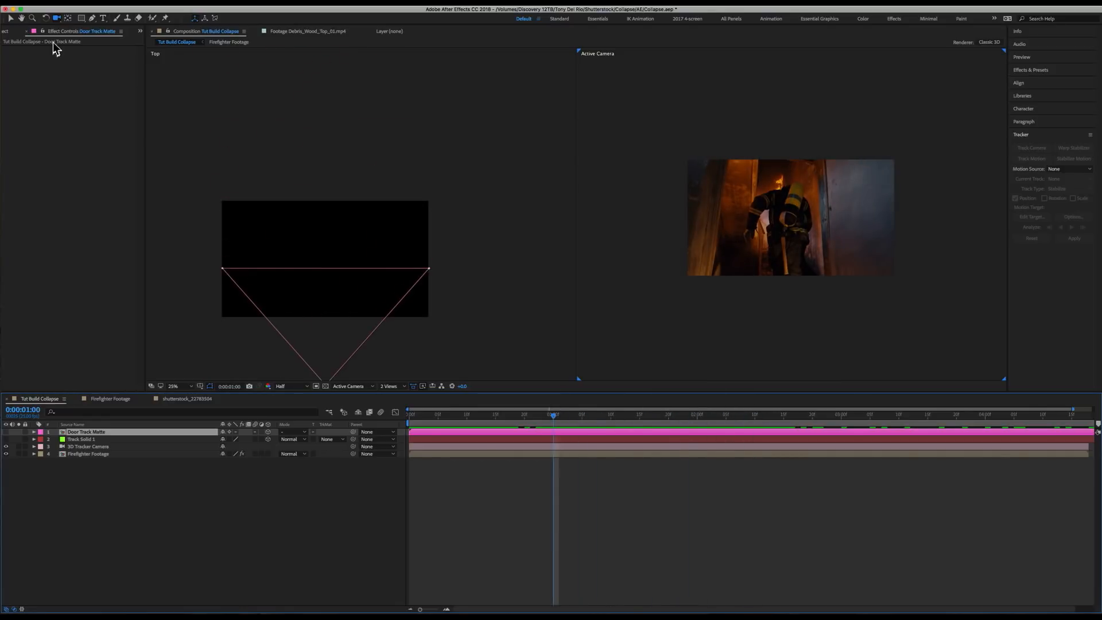
Preview the stock clip Debris_Wood_Top_03.mp4 in the footage viewer.
{"action": "left_click", "coordinate": [12, 31]}
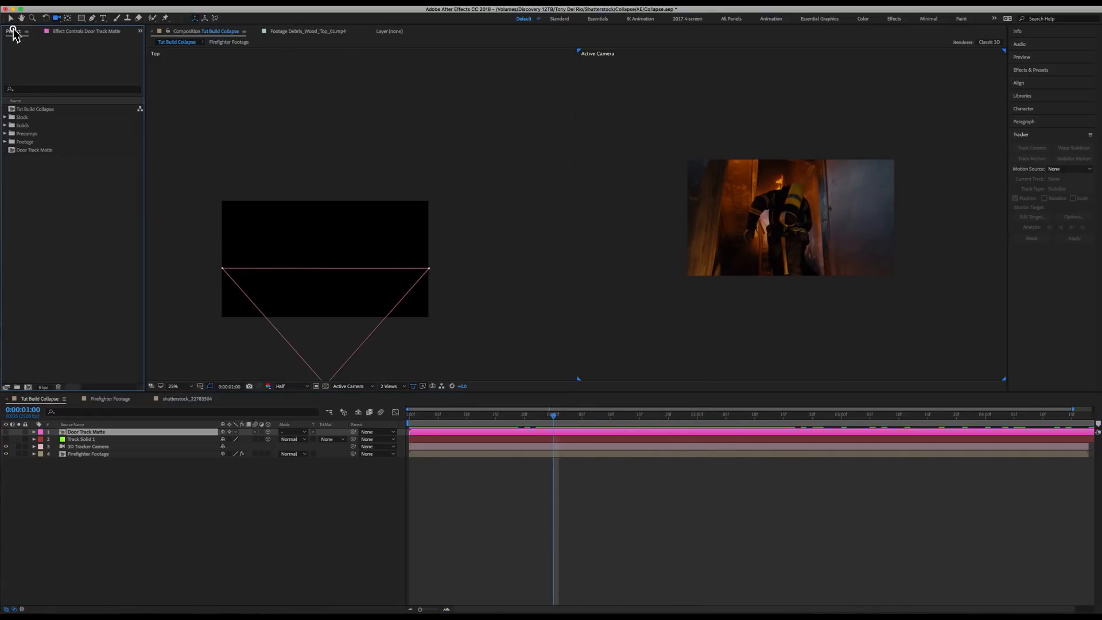
{"action": "left_click", "coordinate": [5, 118]}
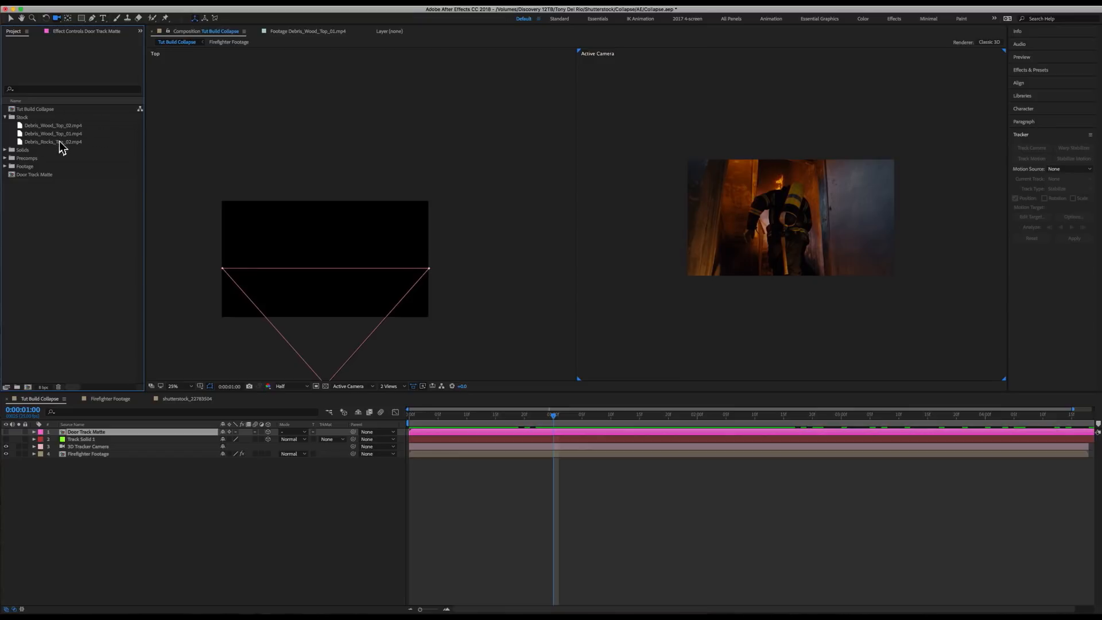
{"action": "double_click", "coordinate": [53, 125]}
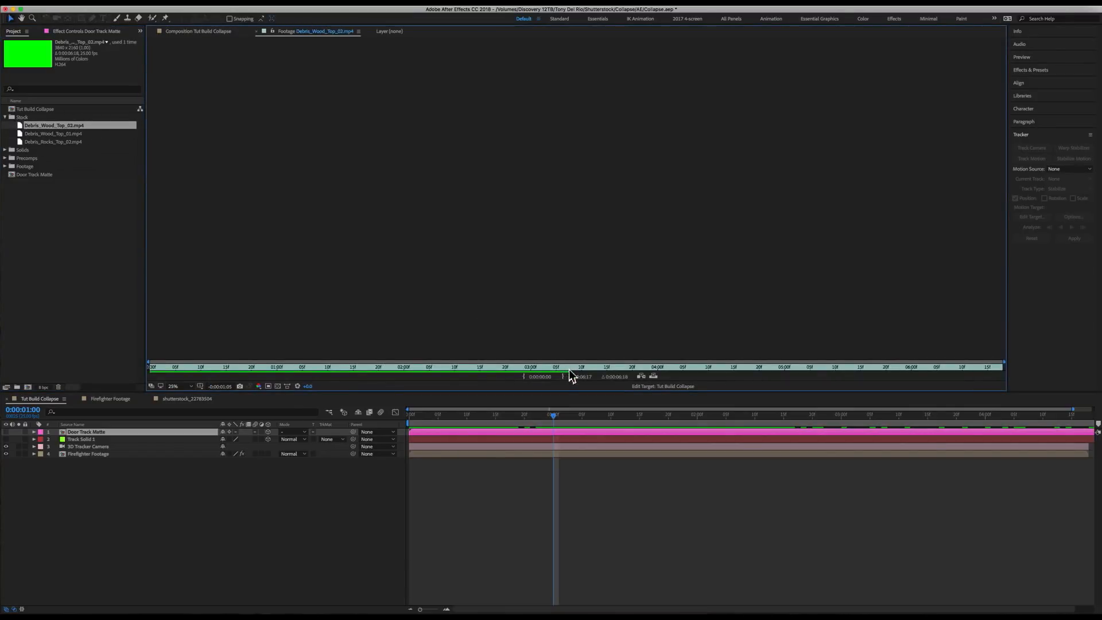
{"action": "left_click_drag", "start_coordinate": [569, 368], "coordinate": [175, 350]}
{"action": "key", "text": "space"}
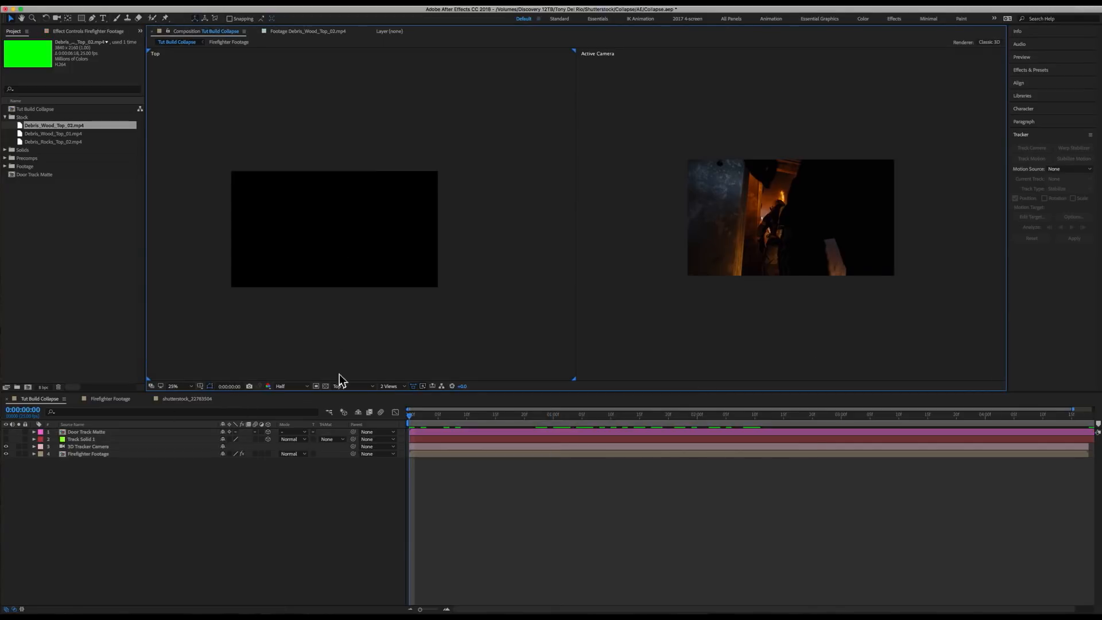
Add Debris_Wood_Top_03.mp4 as the top layer starting at 0:00:00:00, and make Door Track Matte visible for positioning.
{"action": "left_click_drag", "start_coordinate": [27, 131], "coordinate": [114, 441]}
{"action": "left_click_drag", "start_coordinate": [115, 435], "coordinate": [418, 436]}
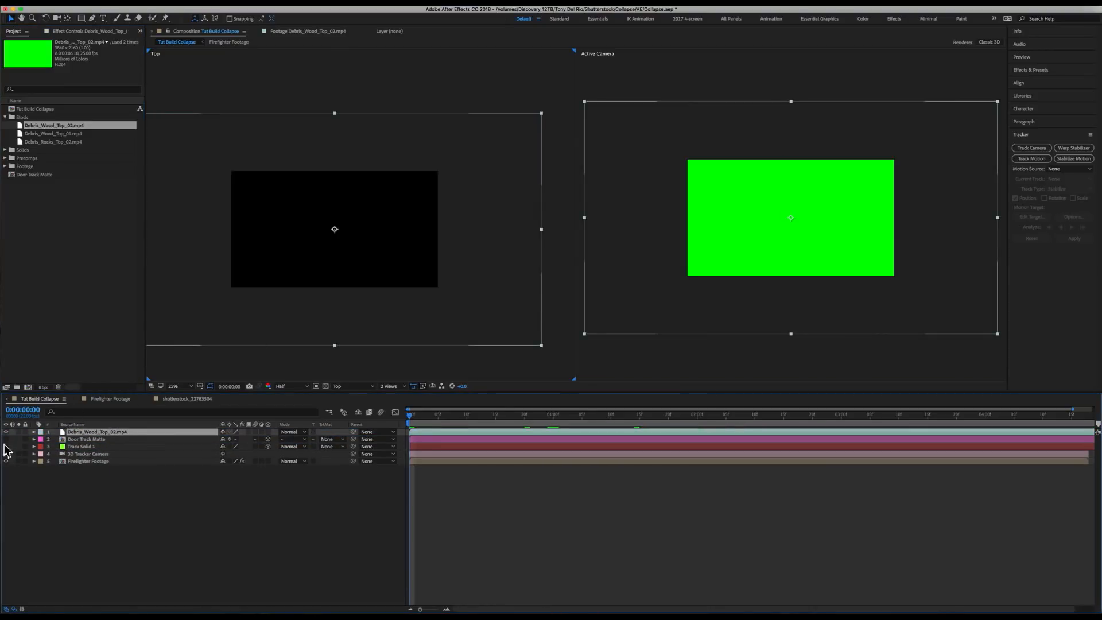
{"action": "left_click", "coordinate": [83, 439]}
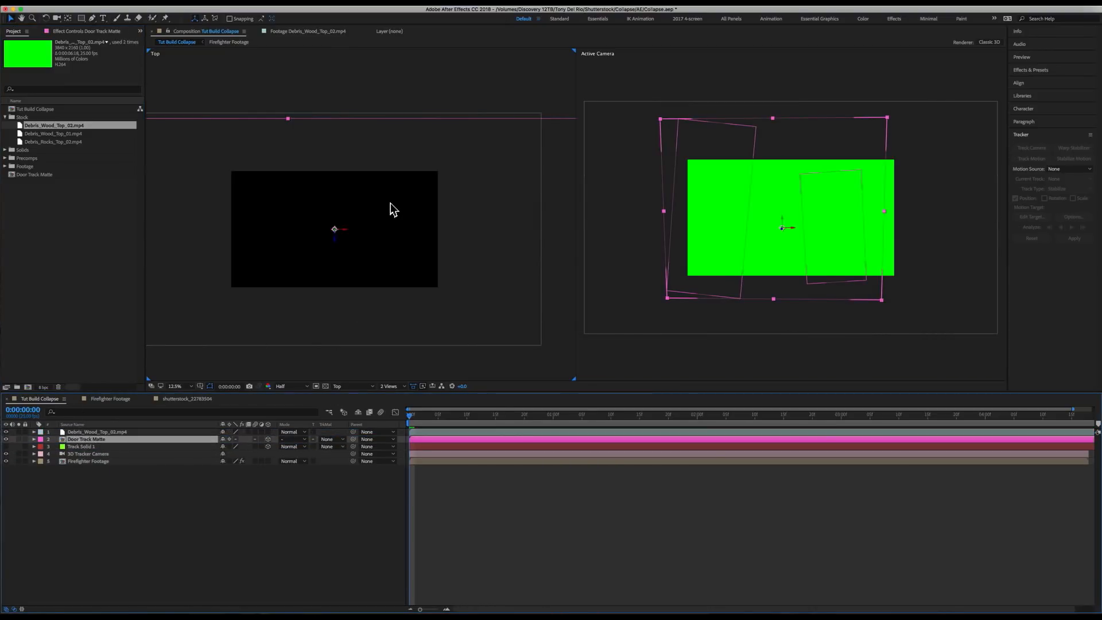
{"action": "scroll", "coordinate": [394, 209], "scroll_direction": "down", "scroll_amount": 2}
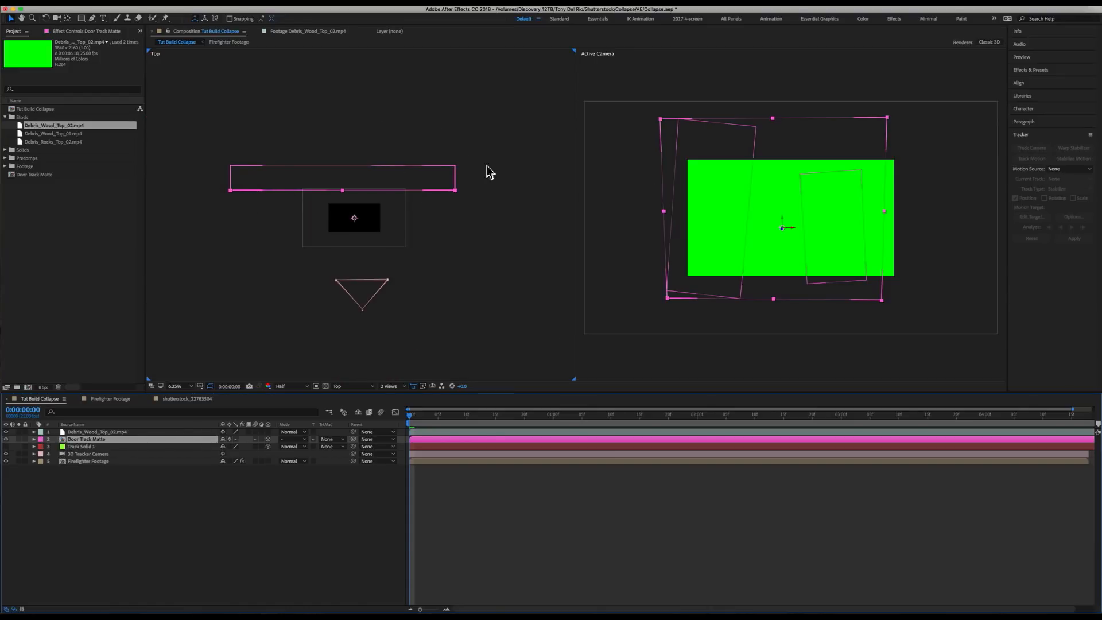
Make the debris clip a 3D layer and push it back in depth behind the door track matte.
{"action": "left_click", "coordinate": [99, 432]}
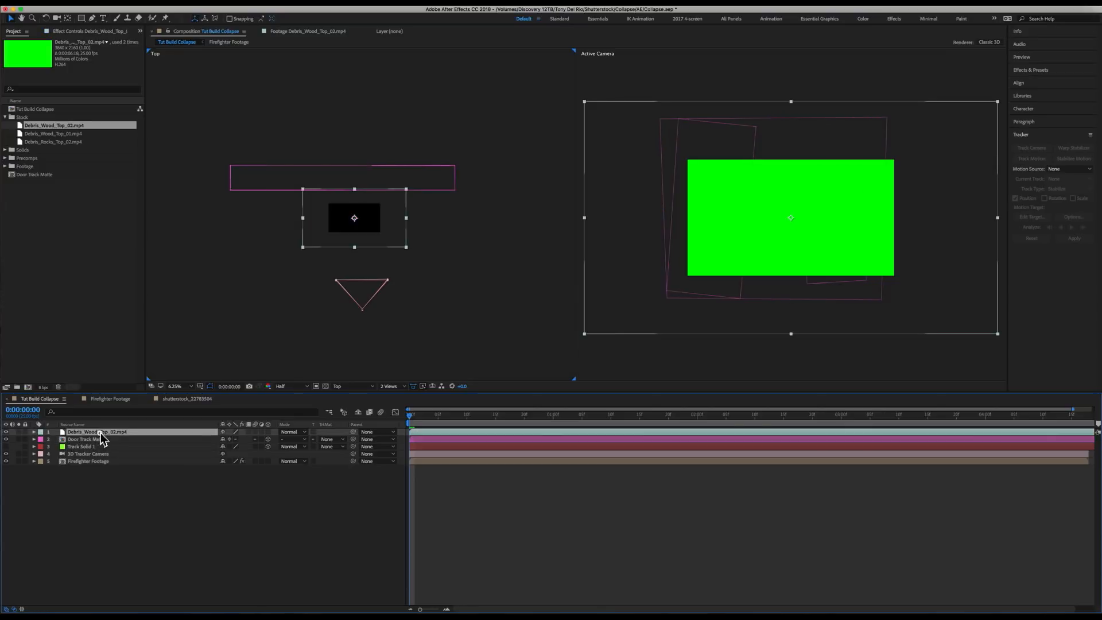
{"action": "left_click", "coordinate": [268, 432]}
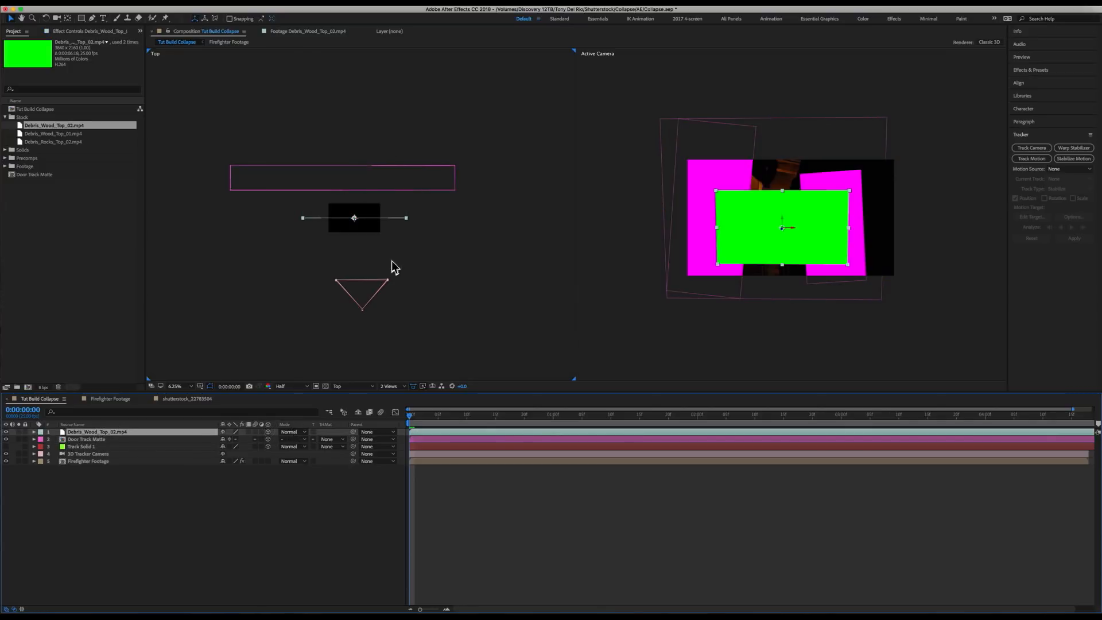
{"action": "left_click", "coordinate": [355, 223]}
{"action": "left_click_drag", "start_coordinate": [355, 222], "coordinate": [394, 139]}
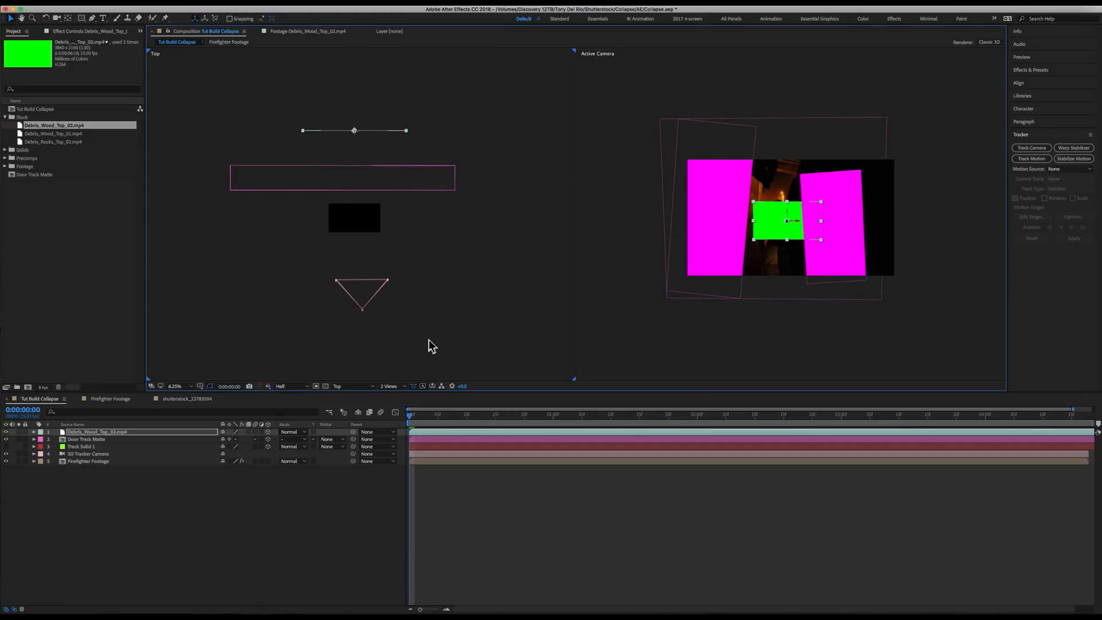
Scale the debris layer to 361%, and place Door Track Matte directly above it, hidden.
{"action": "key", "text": "s"}
{"action": "left_click_drag", "start_coordinate": [264, 441], "coordinate": [588, 427]}
{"action": "left_click_drag", "start_coordinate": [92, 447], "coordinate": [95, 432]}
{"action": "left_click", "coordinate": [6, 431]}
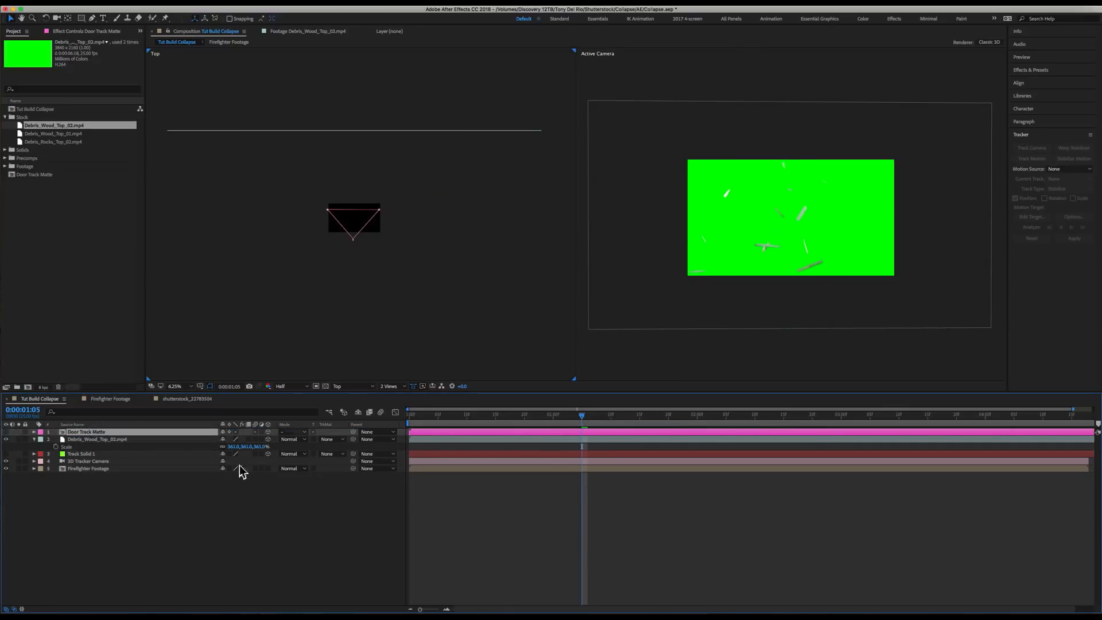
Apply the Keylight (1.2) effect to the debris layer at 0:00:00:22, where wood pieces are falling.
{"action": "left_click", "coordinate": [112, 440]}
{"action": "left_click_drag", "start_coordinate": [581, 420], "coordinate": [537, 417]}
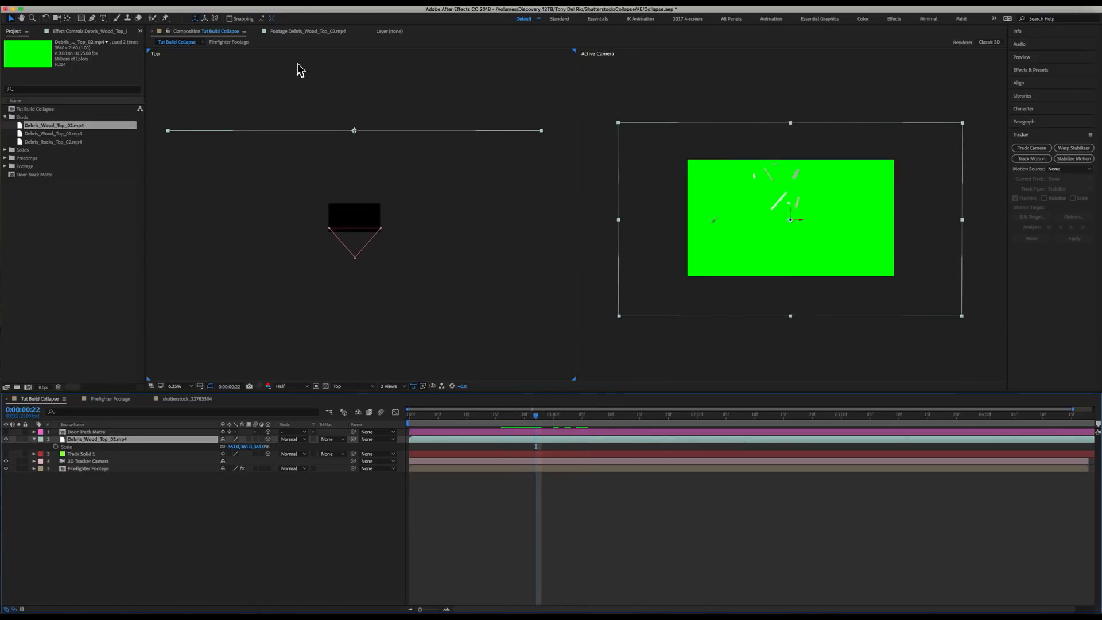
{"action": "left_click", "coordinate": [190, 3]}
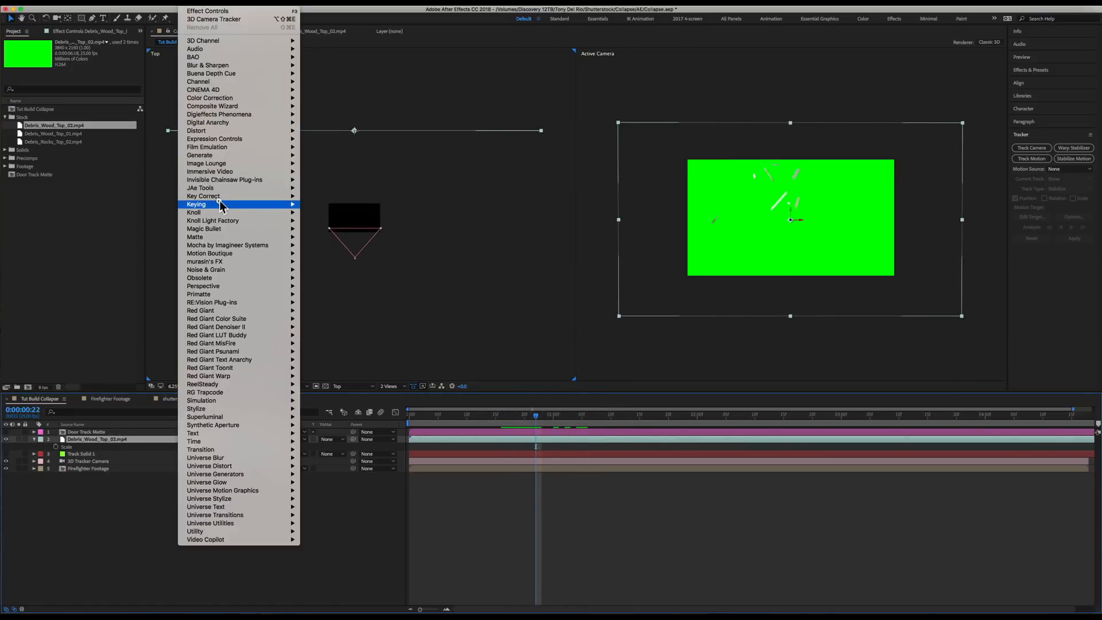
{"action": "mouse_move", "coordinate": [224, 205]}
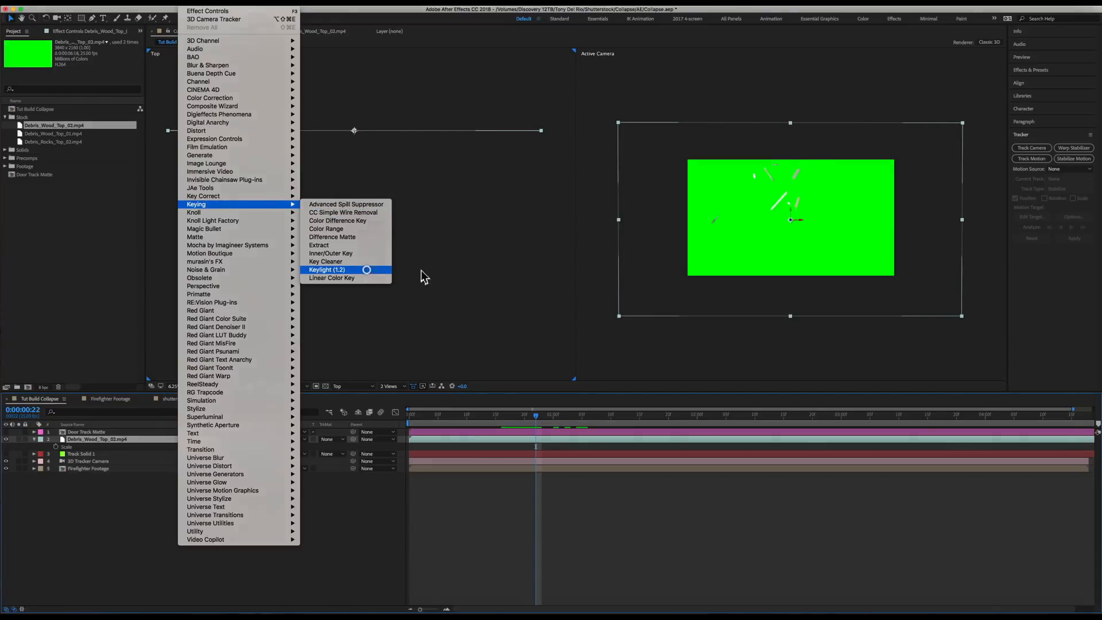
{"action": "left_click", "coordinate": [370, 271]}
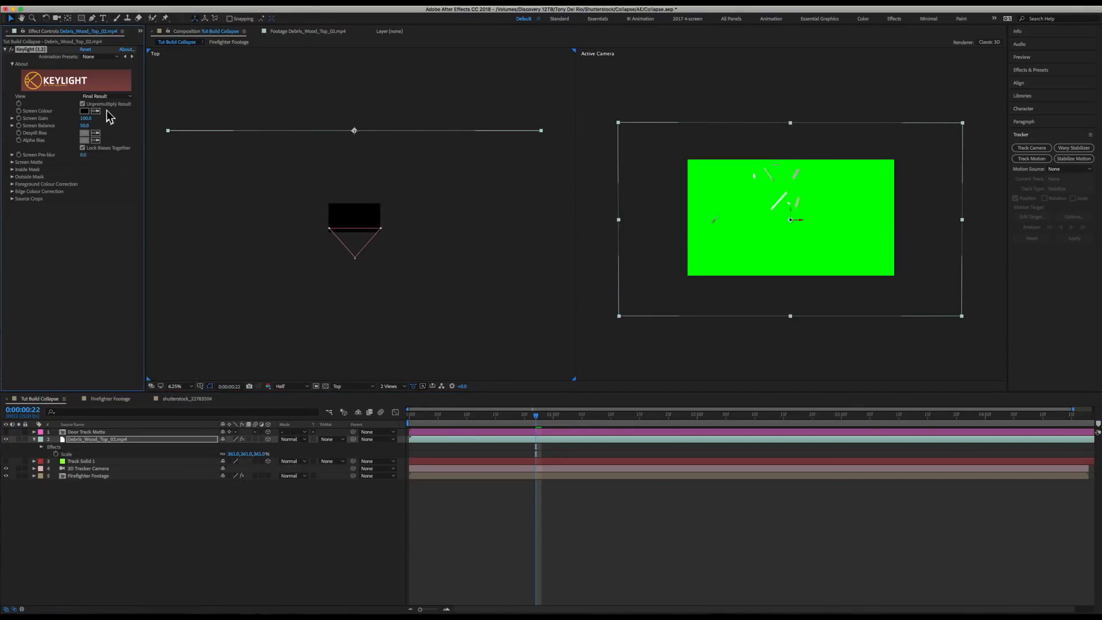
Sample the clip's green background as Keylight's Screen Colour, enlarge the camera view, and inspect the key in Screen Matte view.
{"action": "left_click", "coordinate": [833, 231]}
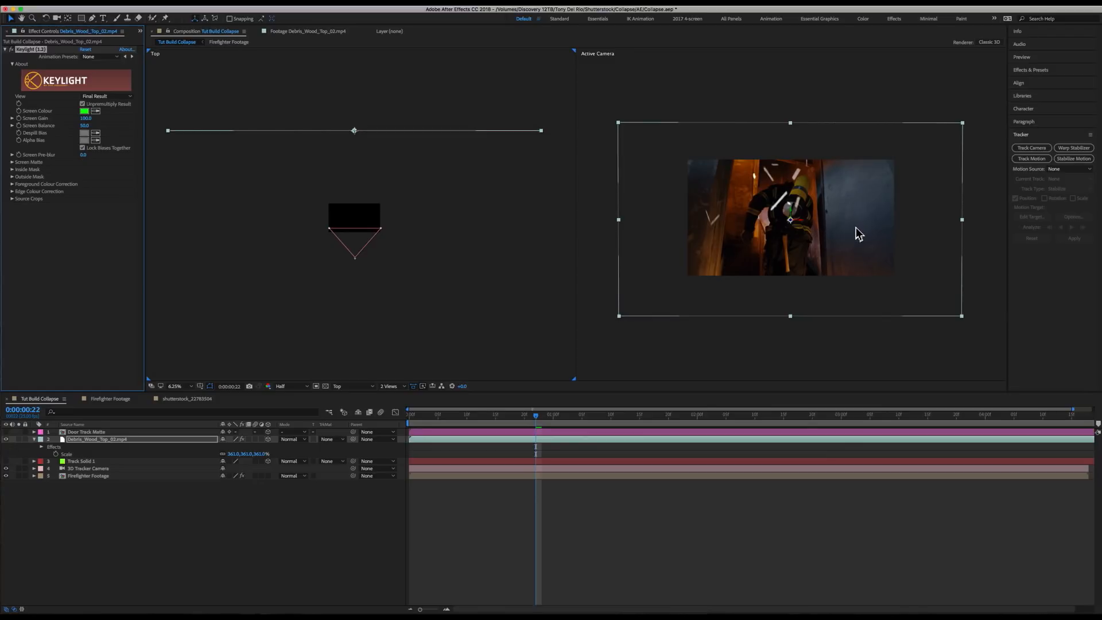
{"action": "key", "text": "period"}
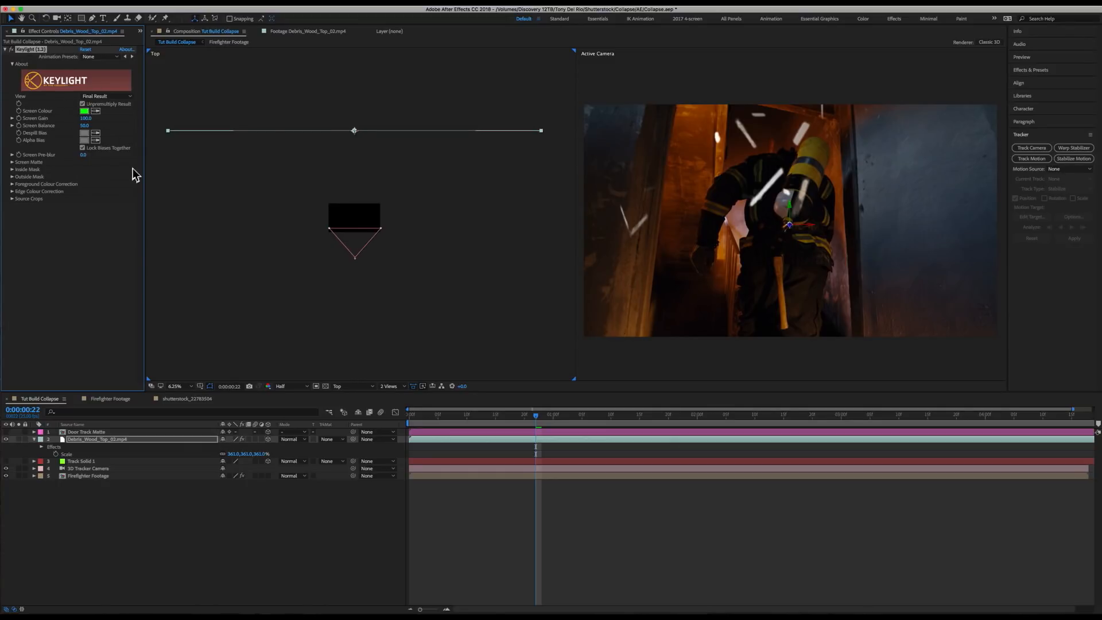
{"action": "left_click", "coordinate": [107, 97]}
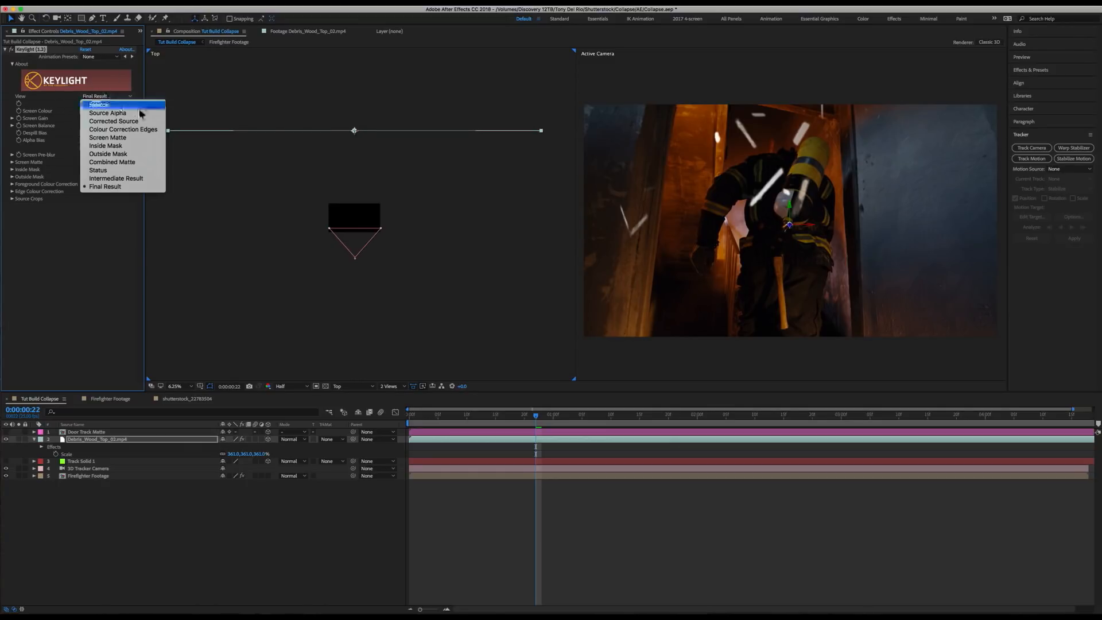
{"action": "left_click", "coordinate": [124, 138]}
{"action": "left_click", "coordinate": [13, 162]}
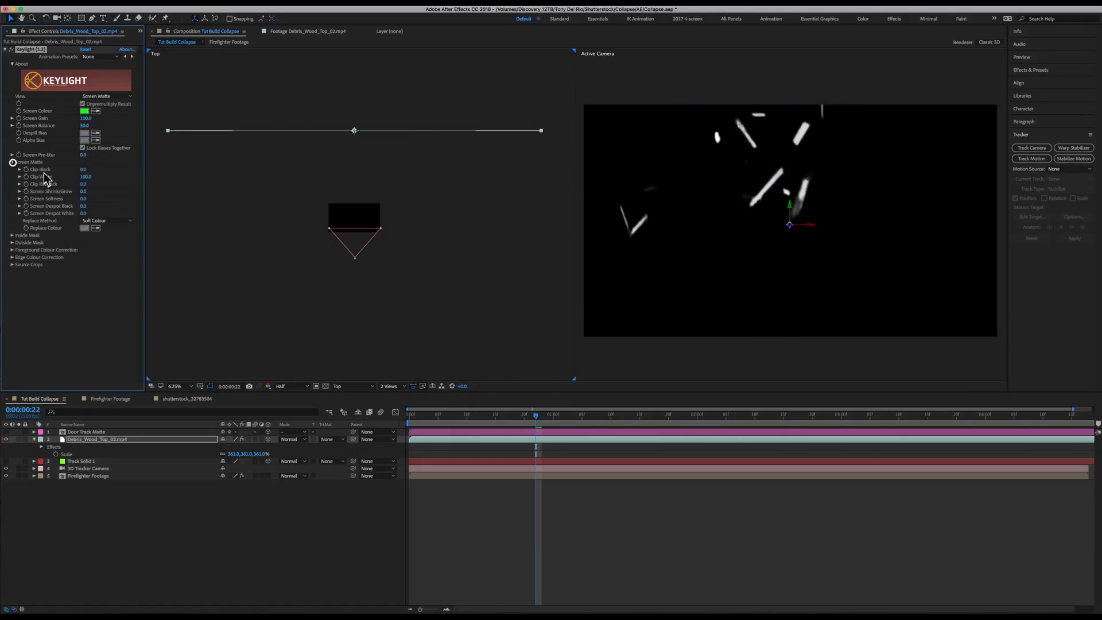
{"action": "left_click_drag", "start_coordinate": [83, 176], "coordinate": [104, 169]}
{"action": "key", "text": "super+z"}
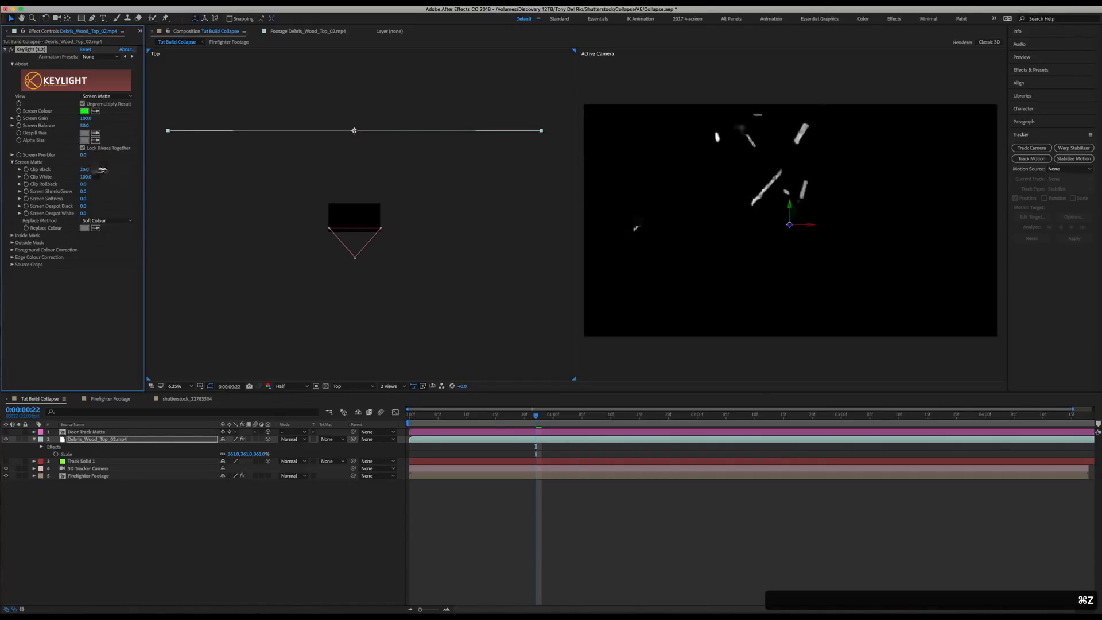
{"action": "key", "text": "super+z"}
Set Keylight's Replace Method to Hard Colour and return its View to Final Result.
{"action": "left_click", "coordinate": [122, 221]}
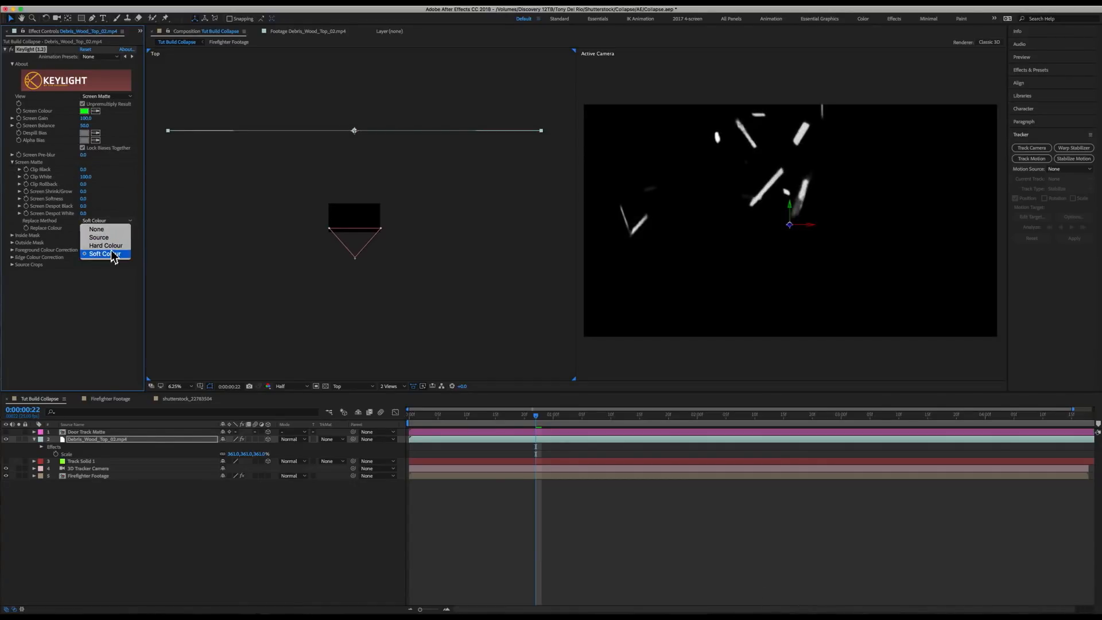
{"action": "left_click", "coordinate": [109, 246]}
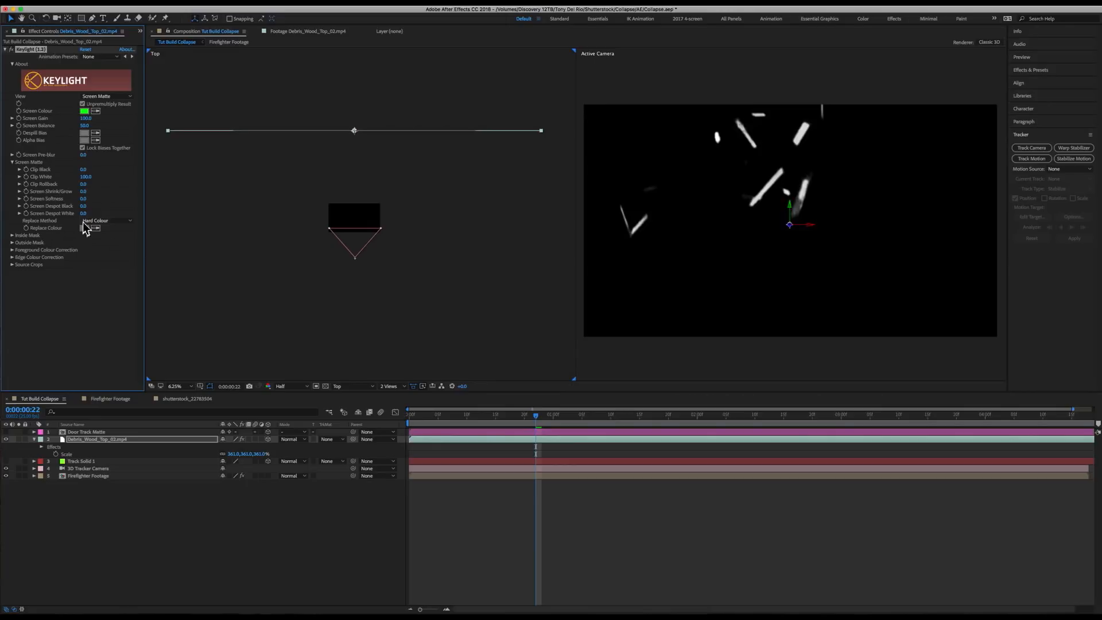
{"action": "left_click", "coordinate": [123, 98]}
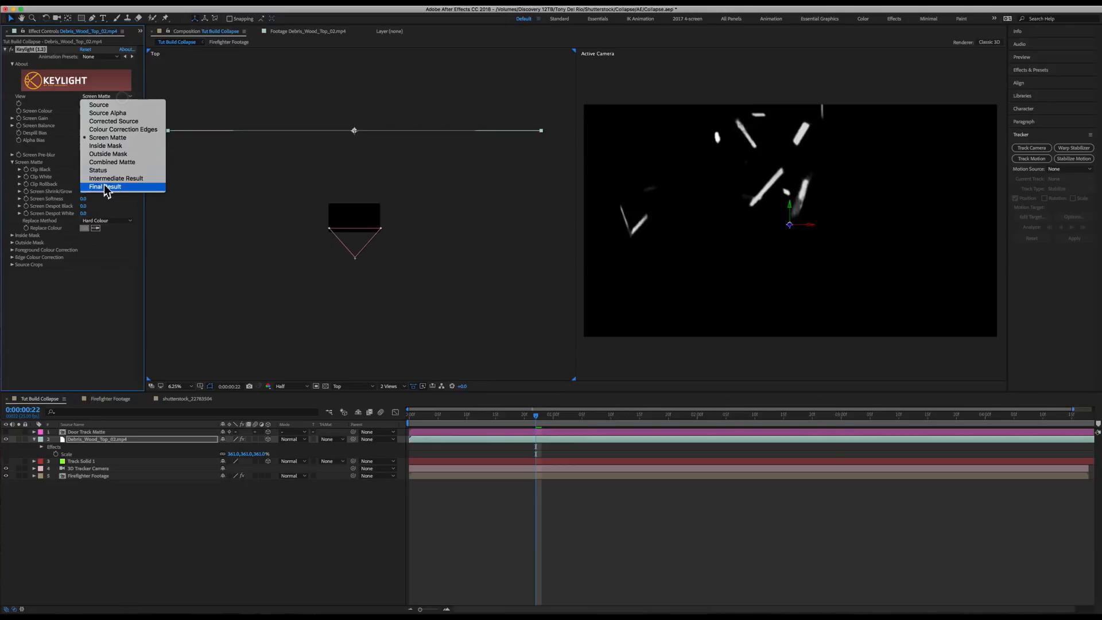
{"action": "left_click", "coordinate": [109, 182]}
Set Keylight's Screen Pre-blur to 1.0 and Clip White to 44, checking the large wood pieces at 0:00:02:02.
{"action": "left_click_drag", "start_coordinate": [534, 418], "coordinate": [708, 423]}
{"action": "scroll", "coordinate": [760, 232], "scroll_direction": "up", "scroll_amount": 2}
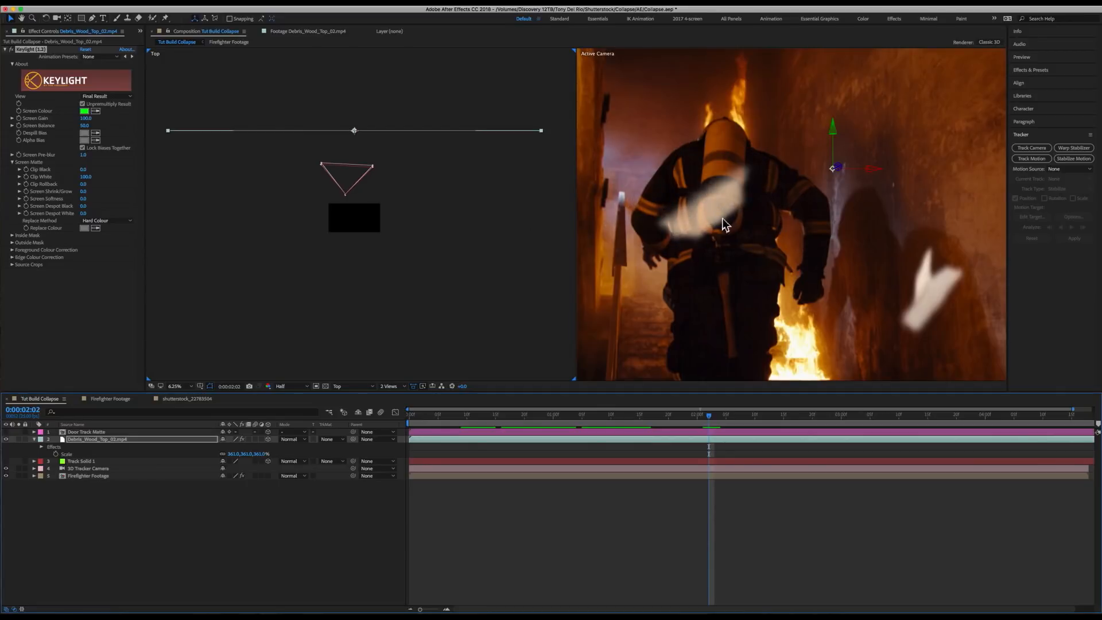
{"action": "left_click", "coordinate": [112, 175]}
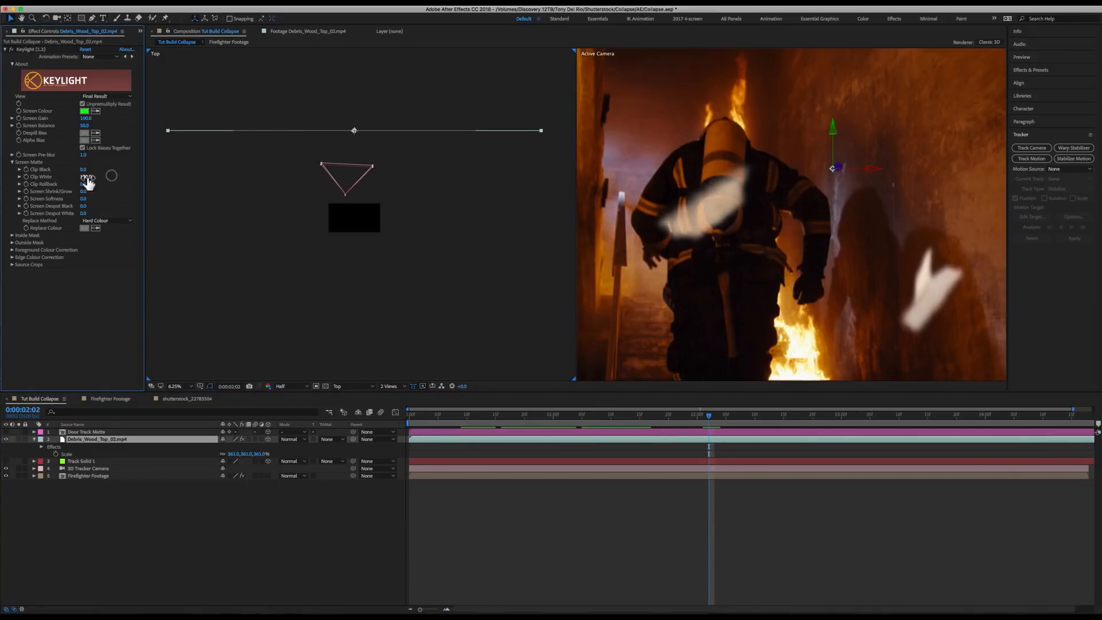
{"action": "left_click_drag", "start_coordinate": [84, 177], "coordinate": [64, 178]}
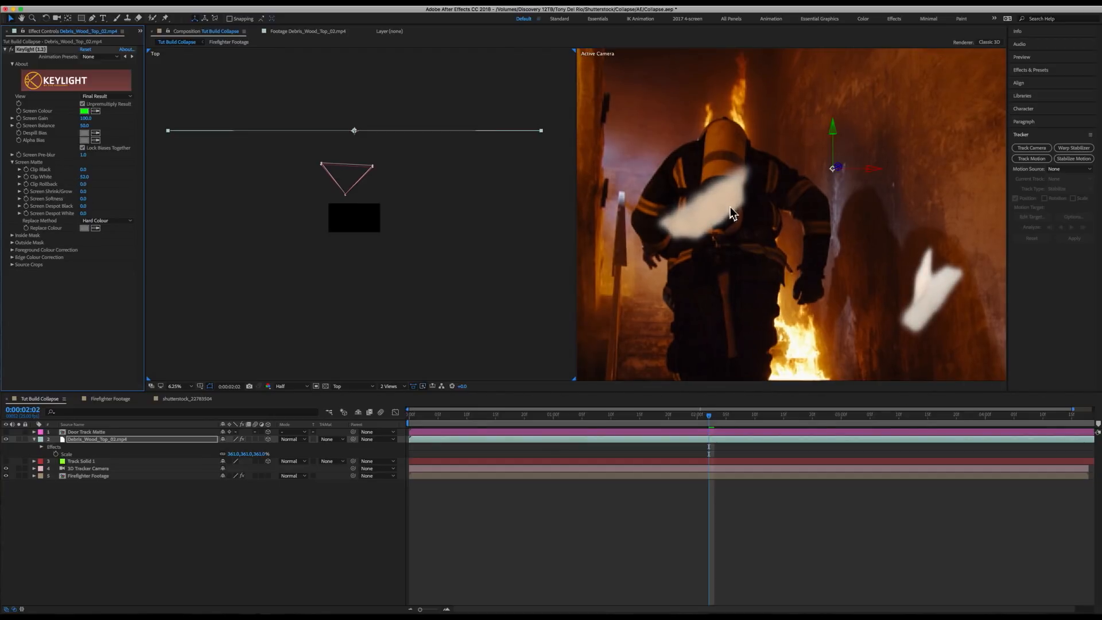
{"action": "left_click_drag", "start_coordinate": [84, 178], "coordinate": [124, 181]}
{"action": "left_click_drag", "start_coordinate": [712, 414], "coordinate": [532, 421]}
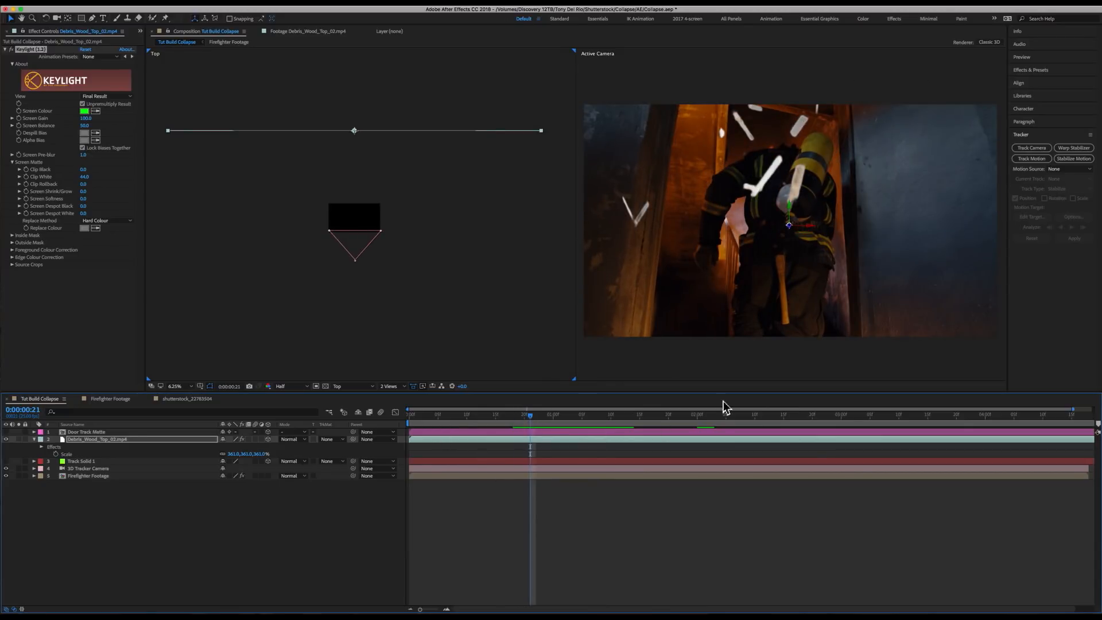
Set the debris layer's track matte to Alpha Inverted Matte "Door Track Matte" and preview the debris falling behind the doorway.
{"action": "left_click", "coordinate": [87, 432]}
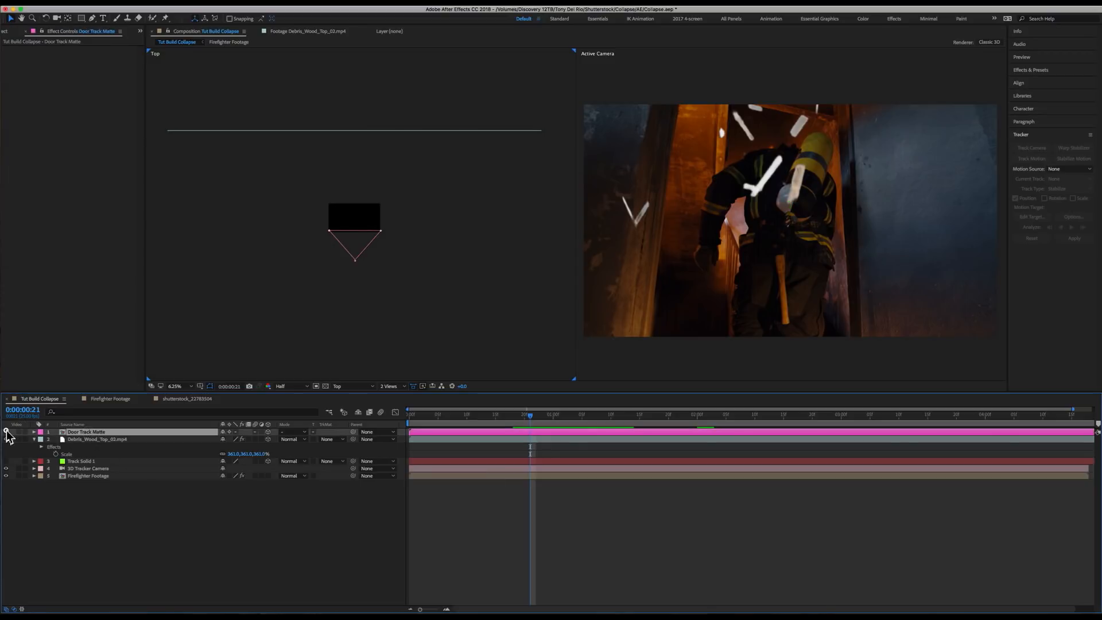
{"action": "left_click", "coordinate": [6, 432]}
{"action": "mouse_move", "coordinate": [546, 421]}
{"action": "left_mouse_down"}
{"action": "mouse_move", "coordinate": [665, 420]}
{"action": "mouse_move", "coordinate": [548, 418]}
{"action": "left_mouse_up"}
{"action": "left_click", "coordinate": [138, 439]}
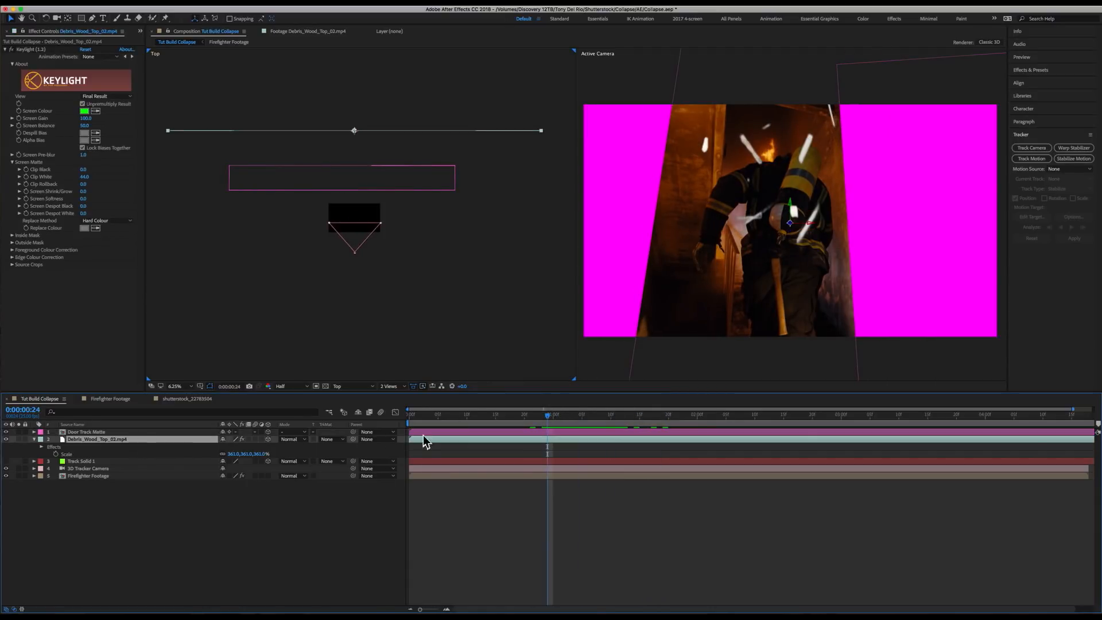
{"action": "left_click", "coordinate": [338, 440]}
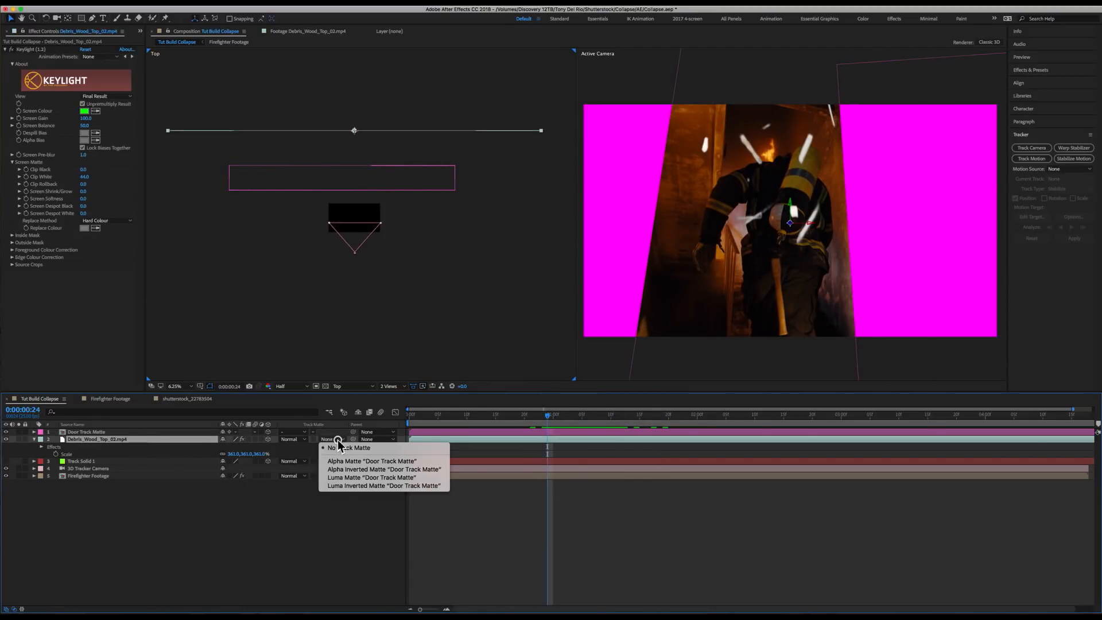
{"action": "left_click", "coordinate": [344, 470]}
{"action": "left_click_drag", "start_coordinate": [537, 419], "coordinate": [581, 415]}
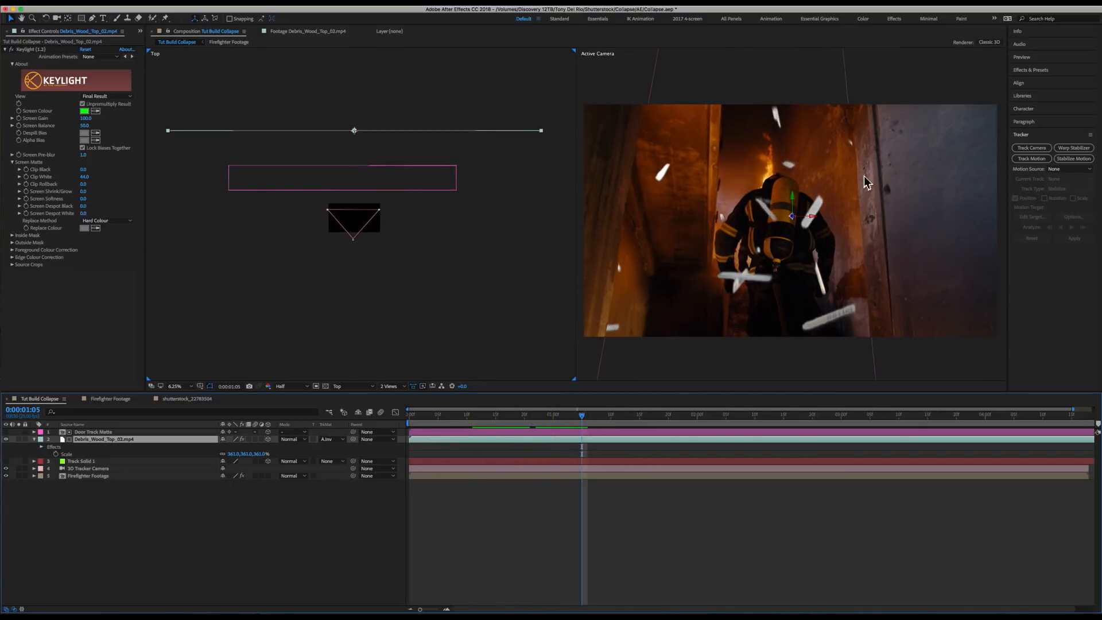
{"action": "key", "text": "Page_Up"}
{"action": "left_click_drag", "start_coordinate": [498, 419], "coordinate": [480, 420]}
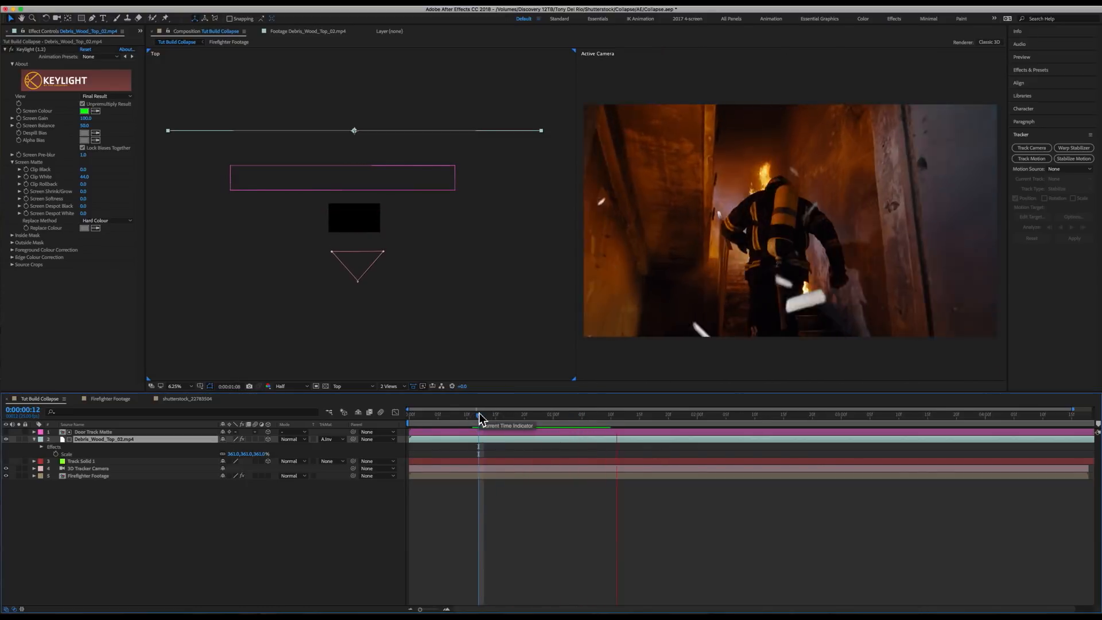
{"action": "left_click", "coordinate": [744, 416]}
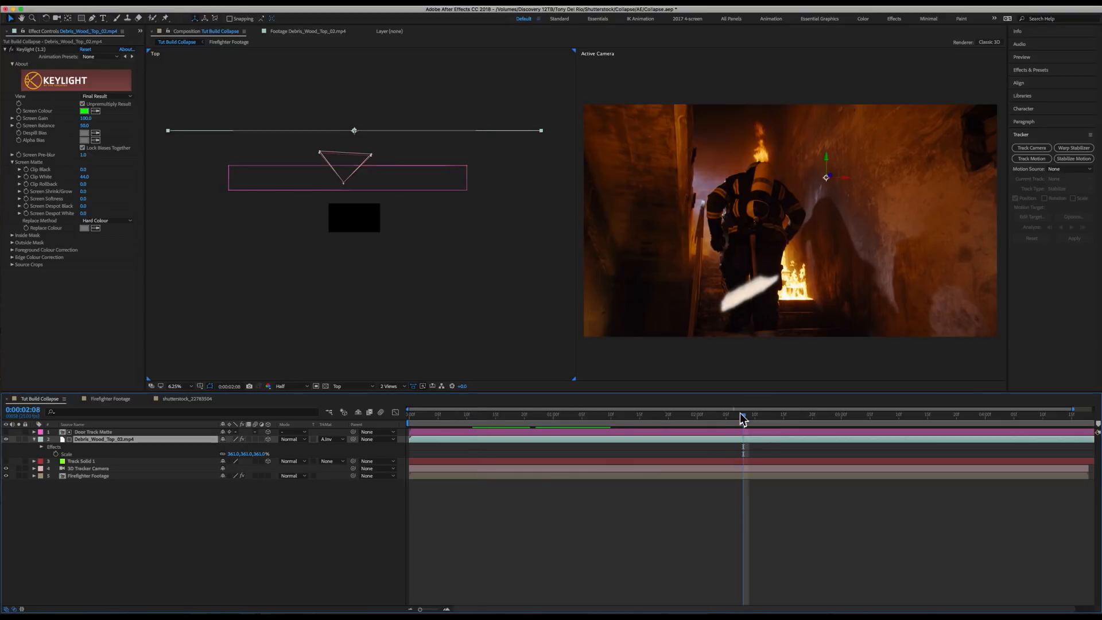
Add a Tint effect to the debris, sample Map White To from the orange wall, and set Amount to Tint to 74%.
{"action": "left_click_drag", "start_coordinate": [746, 416], "coordinate": [571, 417]}
{"action": "left_click", "coordinate": [192, 5]}
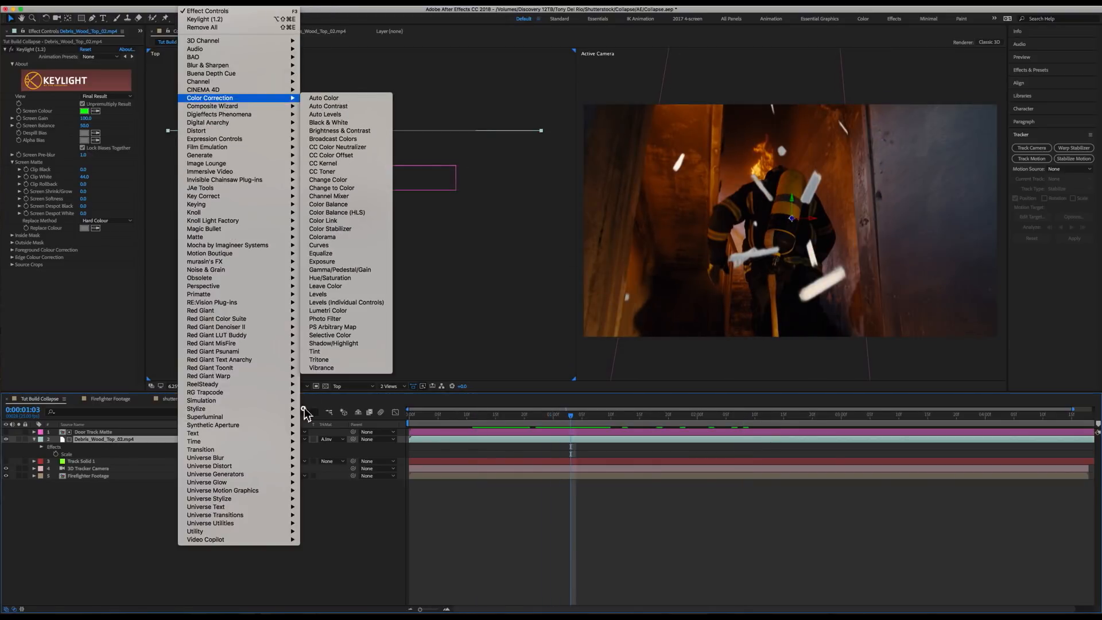
{"action": "left_click", "coordinate": [319, 352]}
{"action": "left_click", "coordinate": [668, 261]}
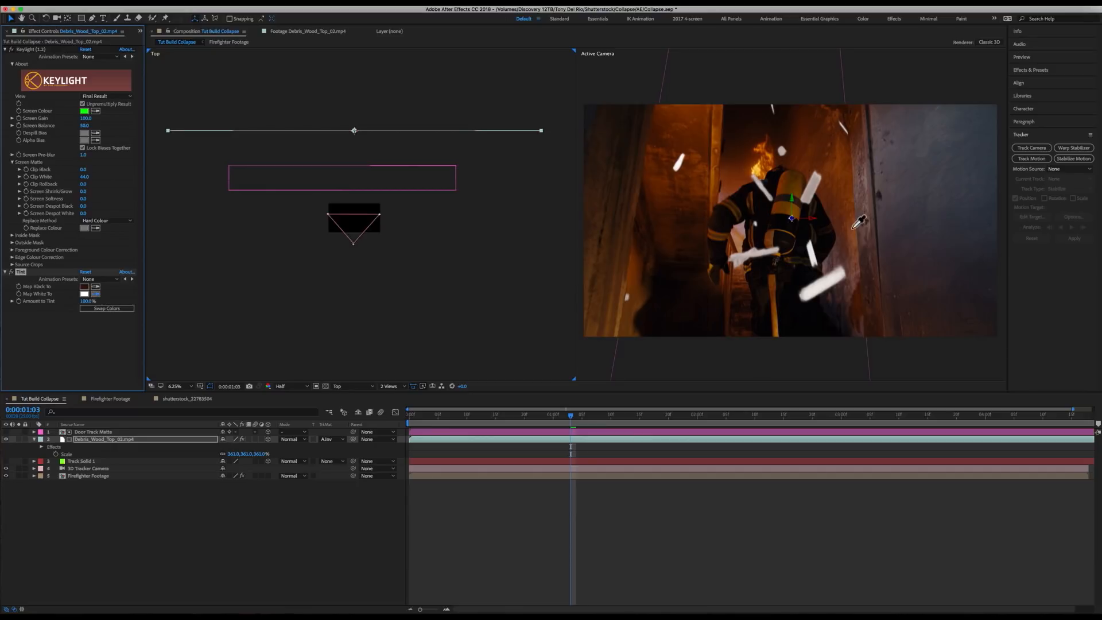
{"action": "left_click", "coordinate": [715, 153]}
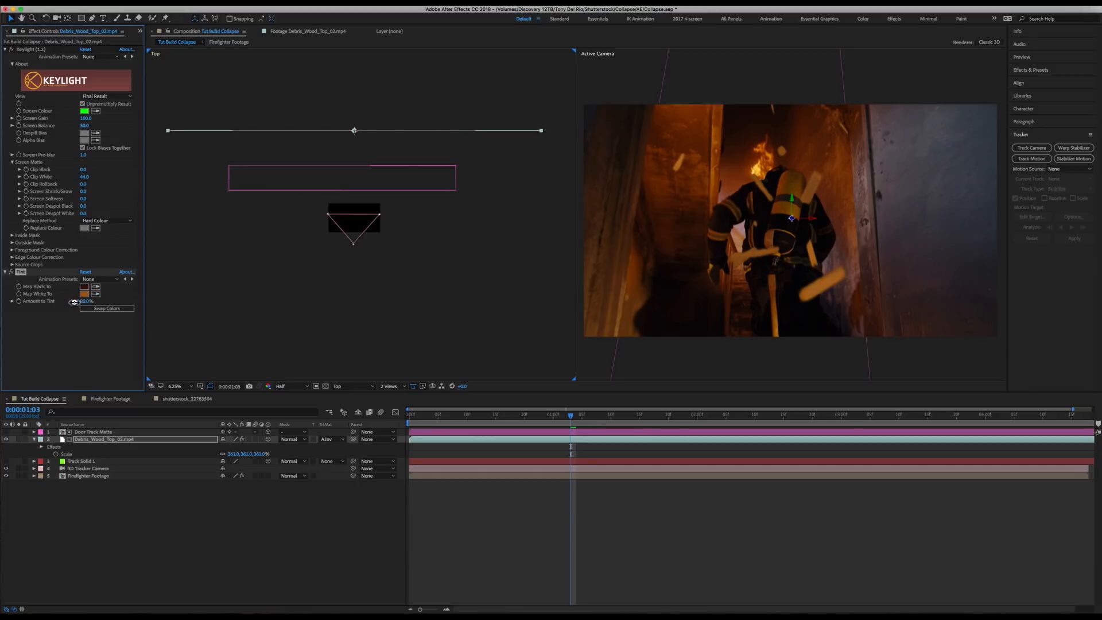
{"action": "left_click_drag", "start_coordinate": [81, 302], "coordinate": [66, 302]}
Refine the Tint effect's Map White To colour to a more saturated orange.
{"action": "left_click", "coordinate": [84, 294]}
{"action": "left_click_drag", "start_coordinate": [106, 82], "coordinate": [92, 73]}
{"action": "left_click", "coordinate": [197, 46]}
Add a Curves effect to the debris, bend the RGB curve downward to darken the wood, and preview the result.
{"action": "left_click", "coordinate": [190, 3]}
{"action": "mouse_move", "coordinate": [277, 100]}
{"action": "left_click", "coordinate": [344, 243]}
{"action": "left_click_drag", "start_coordinate": [79, 311], "coordinate": [59, 339]}
{"action": "left_click_drag", "start_coordinate": [557, 416], "coordinate": [475, 421]}
{"action": "key", "text": "space"}
{"action": "key", "text": "space"}
Shift the debris layer in time so it starts at 0:00:00:13, and preview the fall.
{"action": "left_click_drag", "start_coordinate": [597, 417], "coordinate": [512, 424]}
{"action": "left_click_drag", "start_coordinate": [437, 440], "coordinate": [466, 441]}
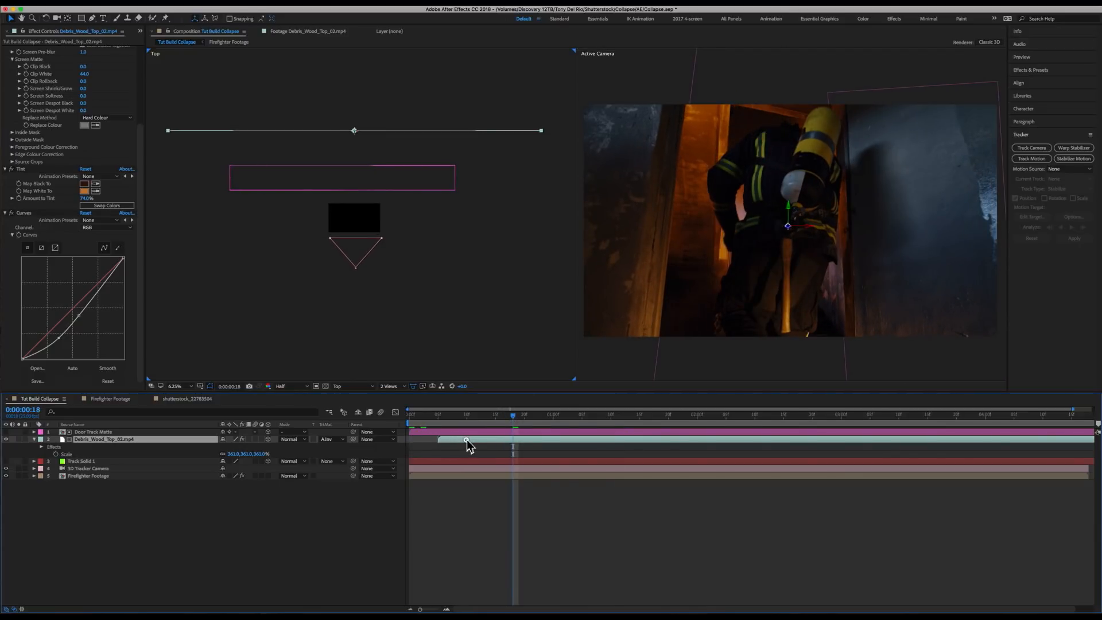
{"action": "left_click_drag", "start_coordinate": [522, 419], "coordinate": [483, 422]}
{"action": "key", "text": "space"}
{"action": "key", "text": "space"}
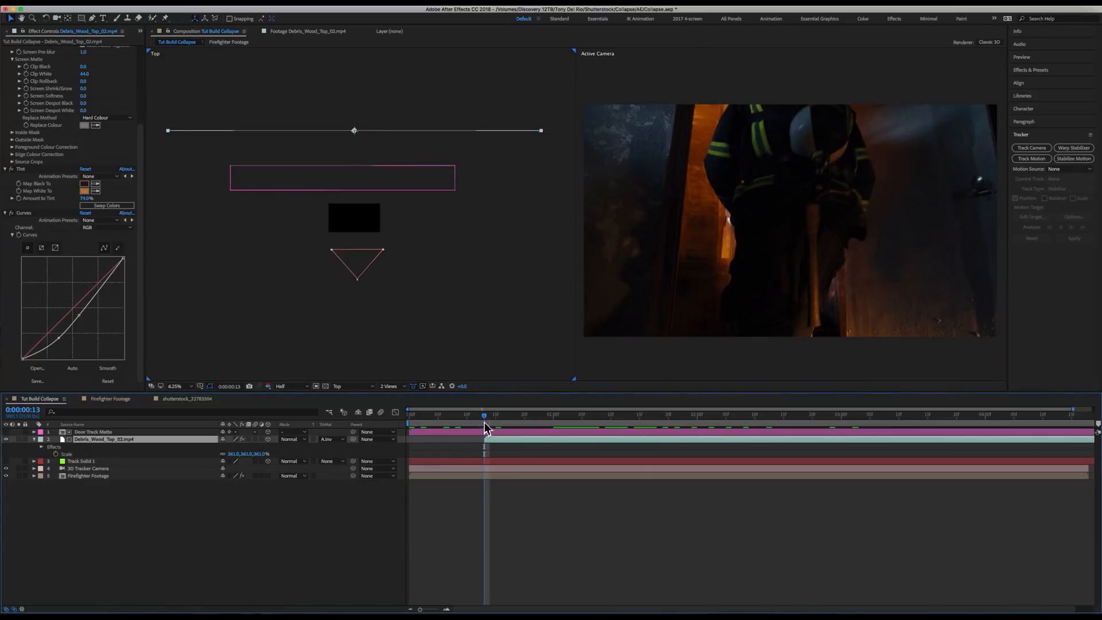
{"action": "left_click_drag", "start_coordinate": [728, 423], "coordinate": [650, 433]}
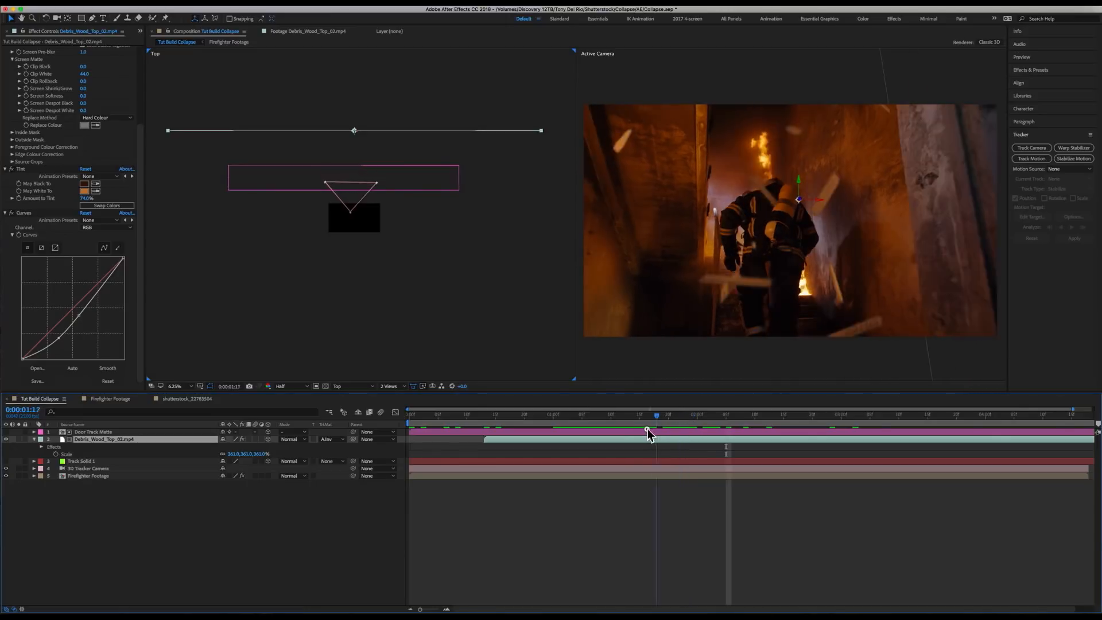
Duplicate Door Track Matte and the debris layer, stacking the copies as a matte-and-debris pair above the originals.
{"action": "left_click", "coordinate": [106, 432]}
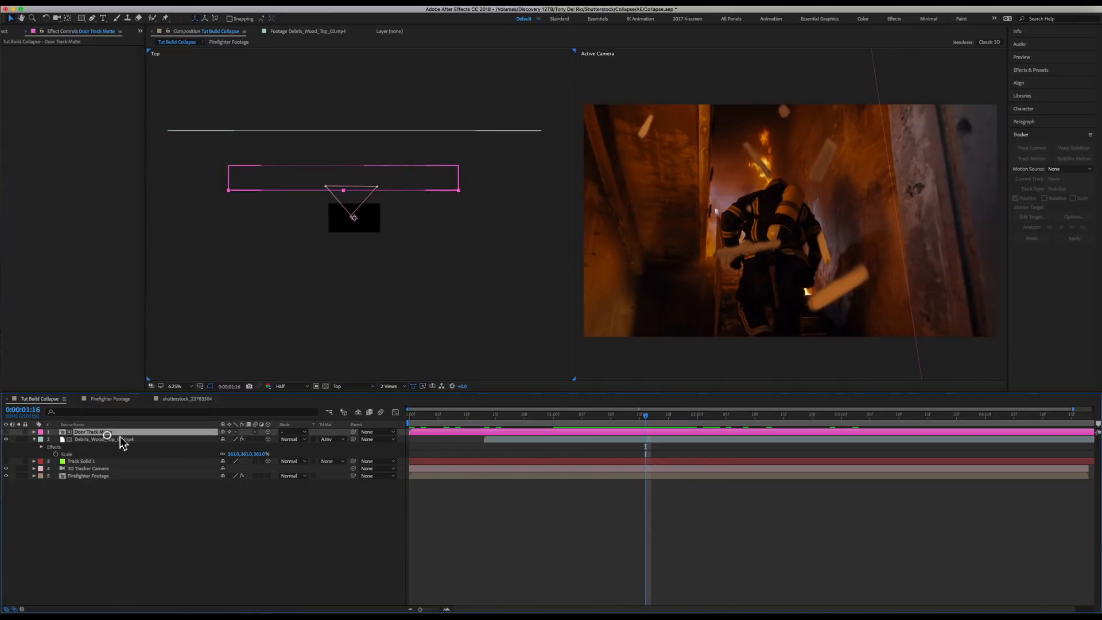
{"action": "key", "text": "super+d"}
{"action": "left_click", "coordinate": [114, 447]}
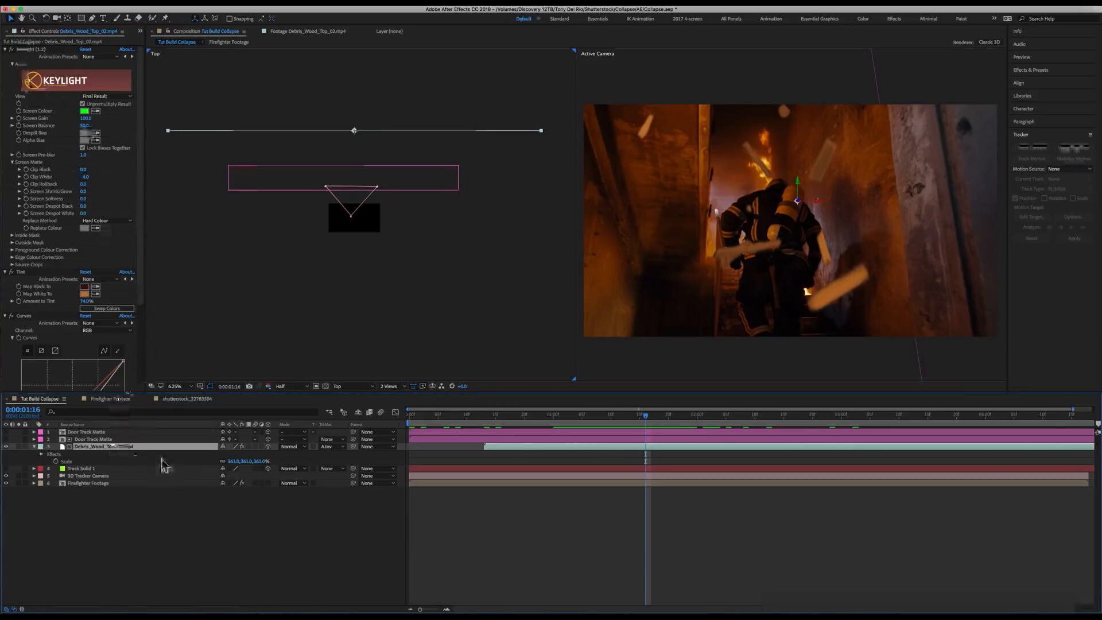
{"action": "key", "text": "super+d"}
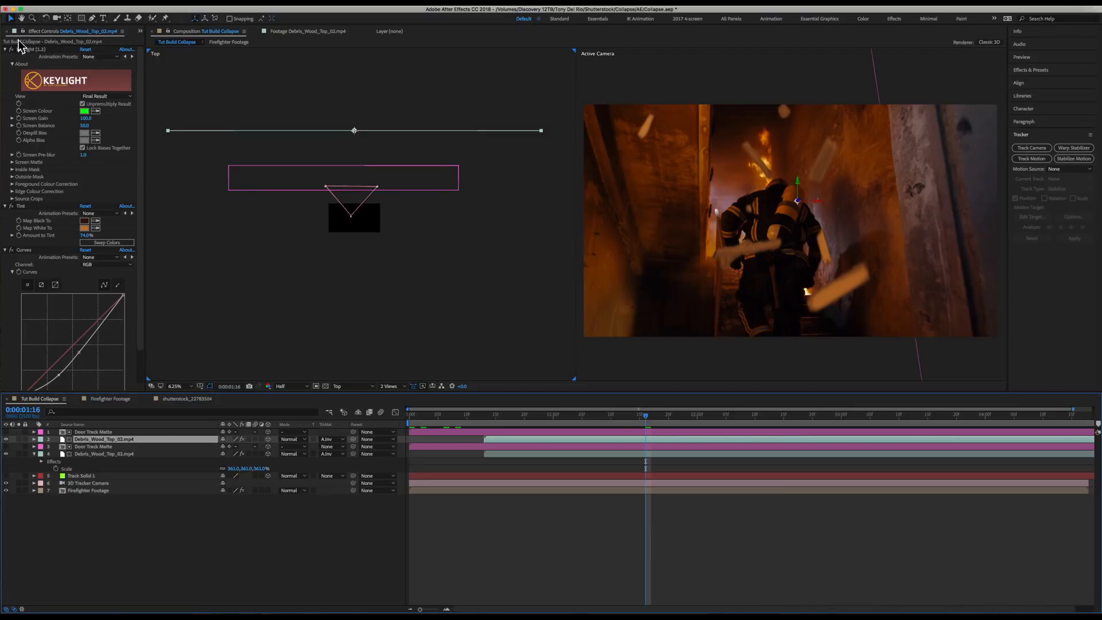
Replace the duplicated debris layer's source with Debris_Wood_Top_01.mp4, keeping its effects and matte.
{"action": "left_click", "coordinate": [5, 31]}
{"action": "left_click", "coordinate": [72, 142]}
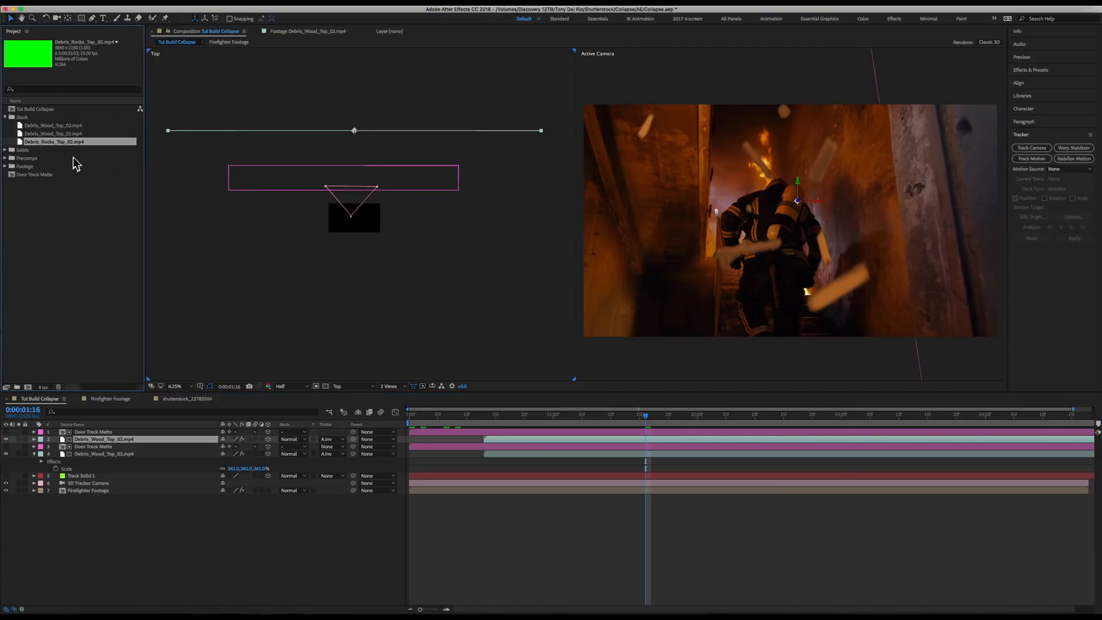
{"action": "left_click", "coordinate": [78, 134]}
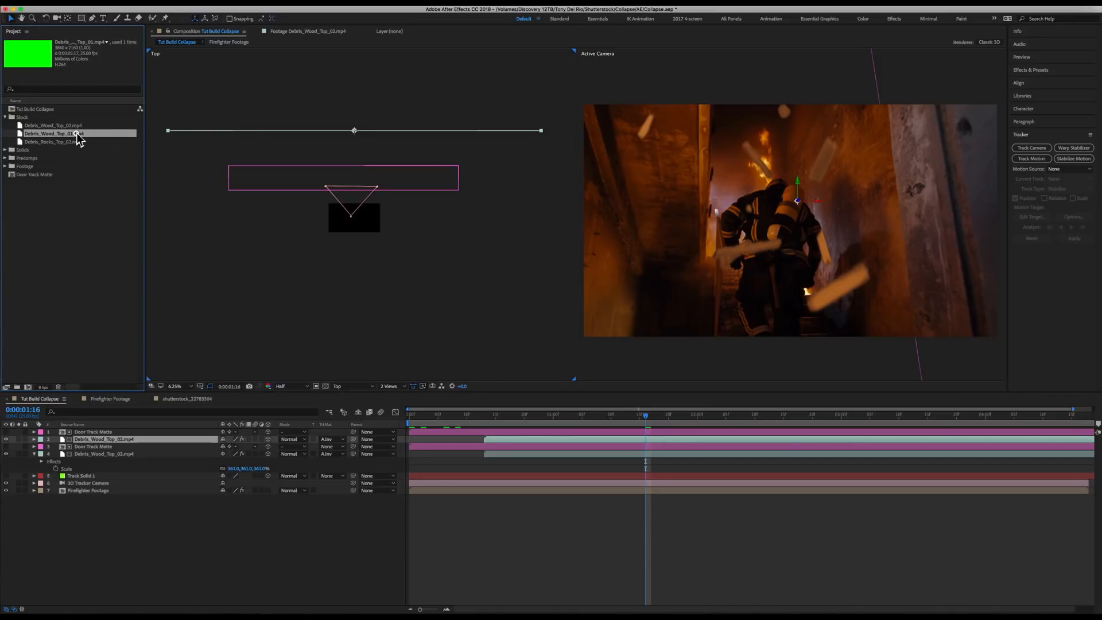
{"action": "left_click_drag", "start_coordinate": [76, 137], "coordinate": [65, 445]}
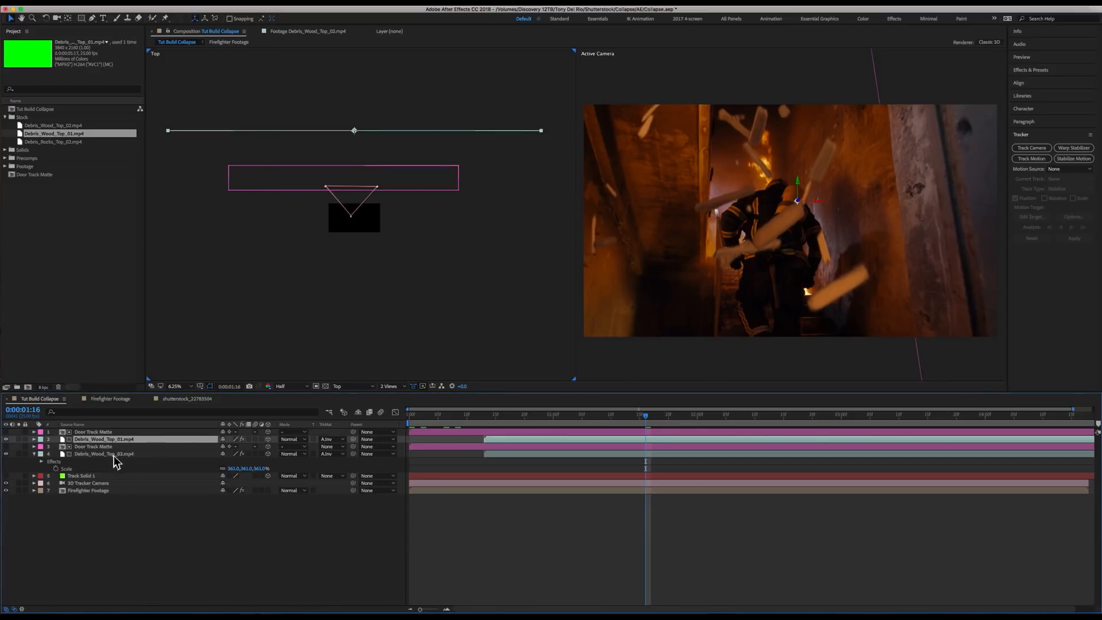
Preview both debris layers and shift Debris_Wood_Top_01.mp4 to start at about 0:00:01:00.
{"action": "left_click", "coordinate": [137, 456]}
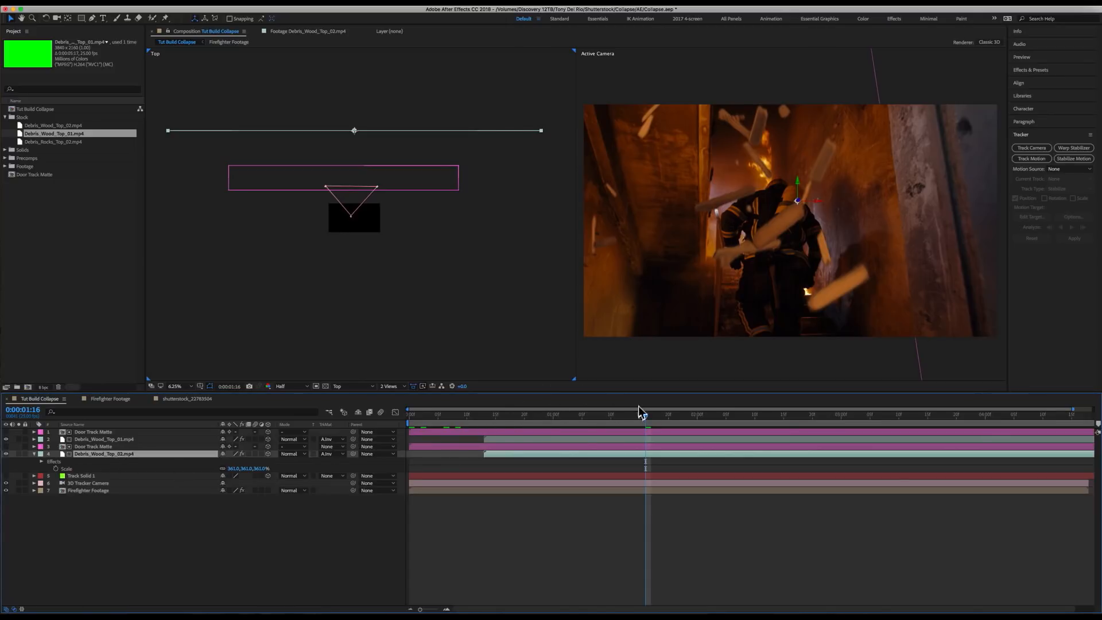
{"action": "left_click_drag", "start_coordinate": [635, 415], "coordinate": [470, 418]}
{"action": "key", "text": "space"}
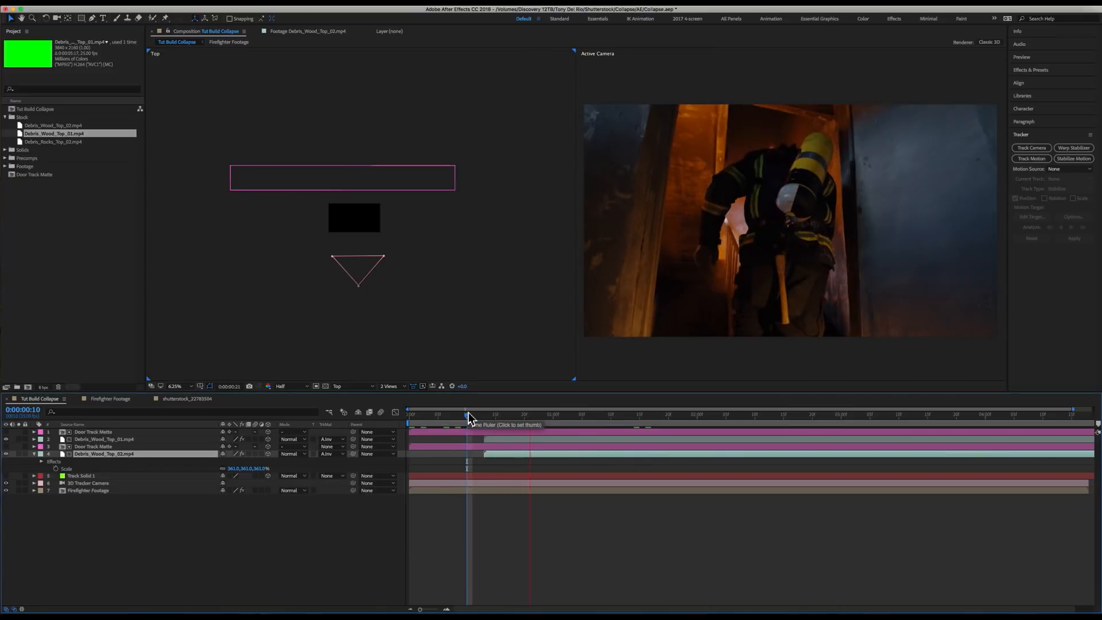
{"action": "mouse_move", "coordinate": [583, 415]}
{"action": "left_mouse_down"}
{"action": "mouse_move", "coordinate": [692, 418]}
{"action": "mouse_move", "coordinate": [691, 438]}
{"action": "mouse_move", "coordinate": [756, 439]}
{"action": "mouse_move", "coordinate": [727, 442]}
{"action": "mouse_move", "coordinate": [841, 417]}
{"action": "mouse_move", "coordinate": [505, 425]}
{"action": "mouse_move", "coordinate": [565, 425]}
{"action": "left_mouse_up"}
Pre-compose all seven layers into a new composition named Firefighers_pre_shake, moving all attributes.
{"action": "left_click", "coordinate": [96, 491]}
{"action": "left_click", "coordinate": [99, 432], "text": "shift"}
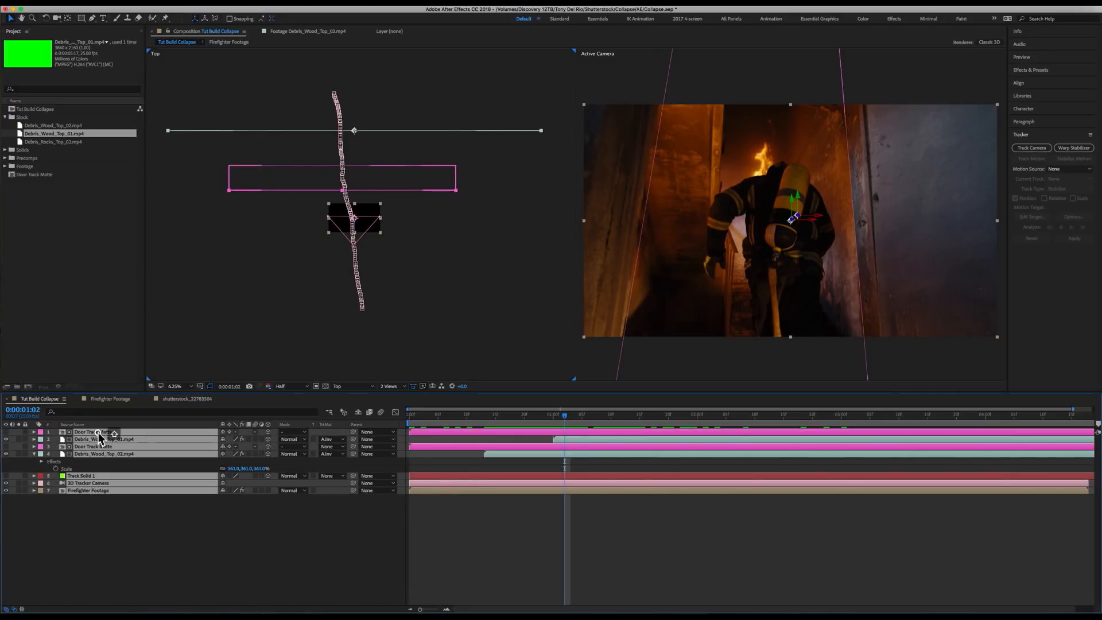
{"action": "right_click", "coordinate": [98, 433]}
{"action": "left_click", "coordinate": [173, 539]}
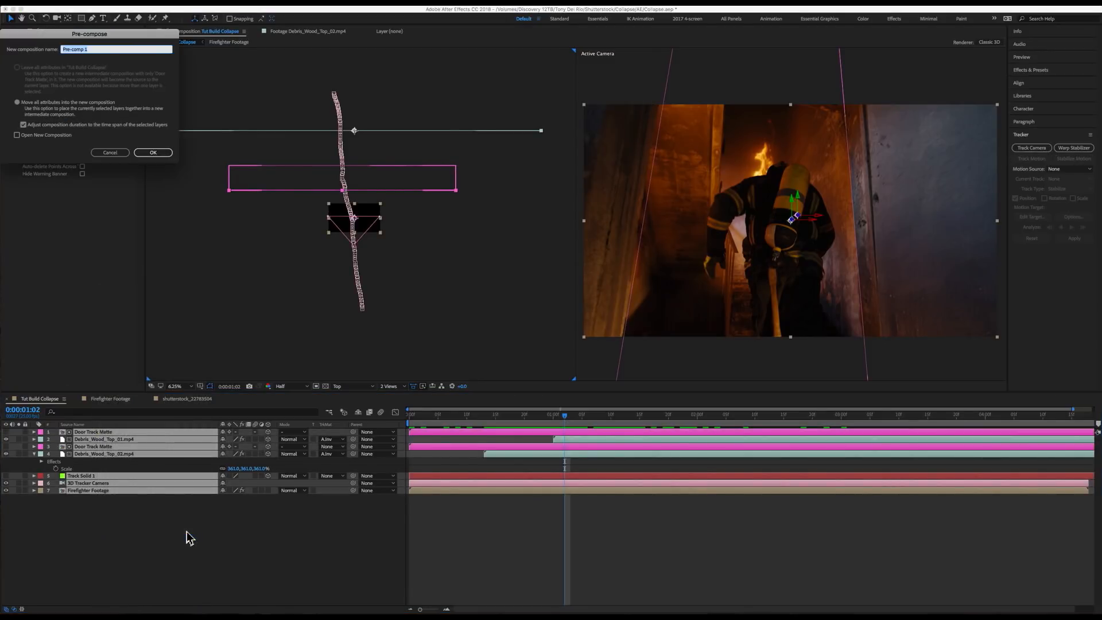
{"action": "type", "text": "Fi"}
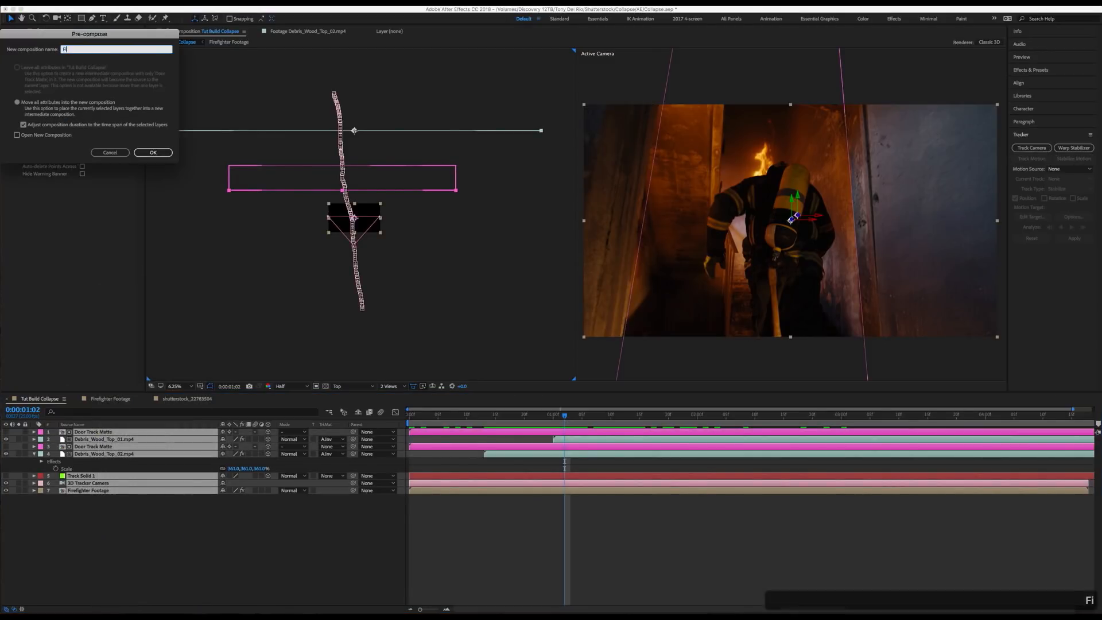
{"action": "type", "text": "refighers_pre_shake"}
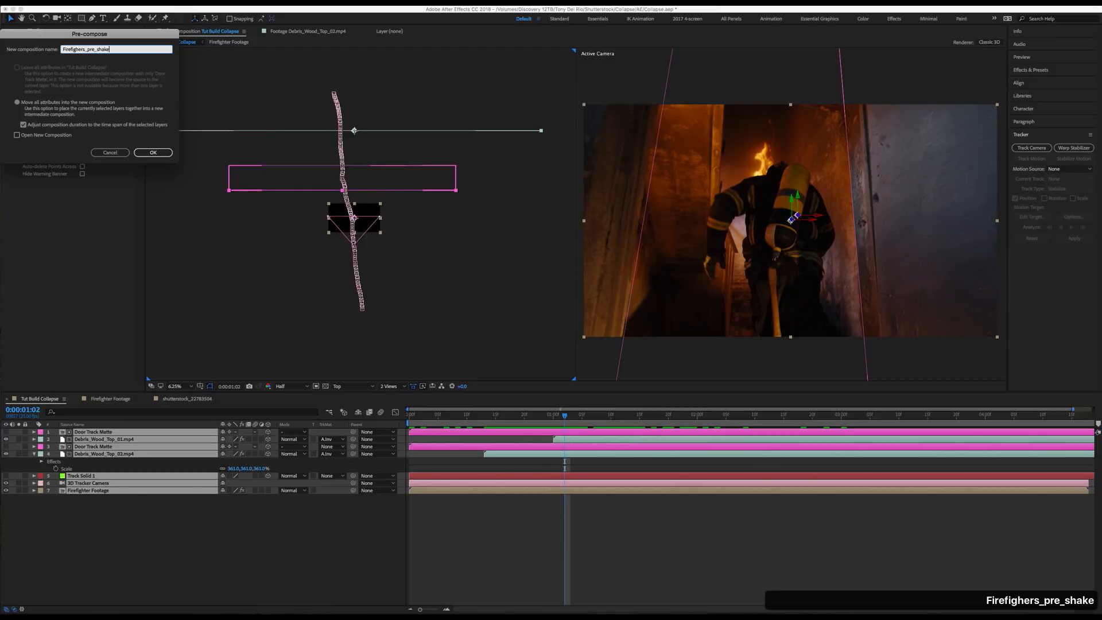
{"action": "key", "text": "Return"}
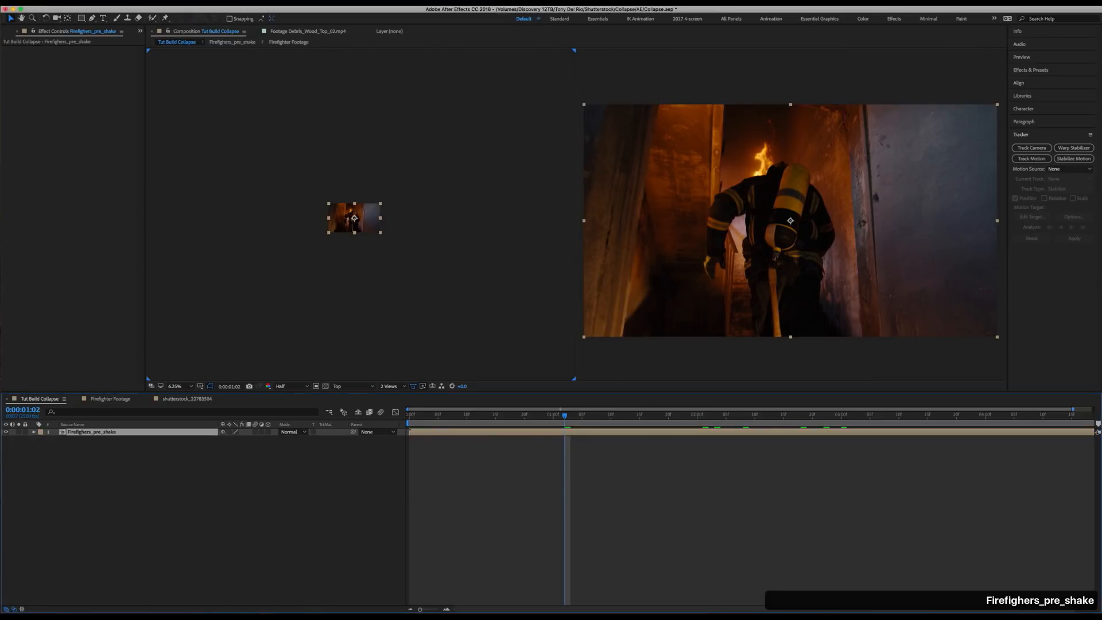
Scale the Firefighers_pre_shake layer to 105%.
{"action": "key", "text": "s"}
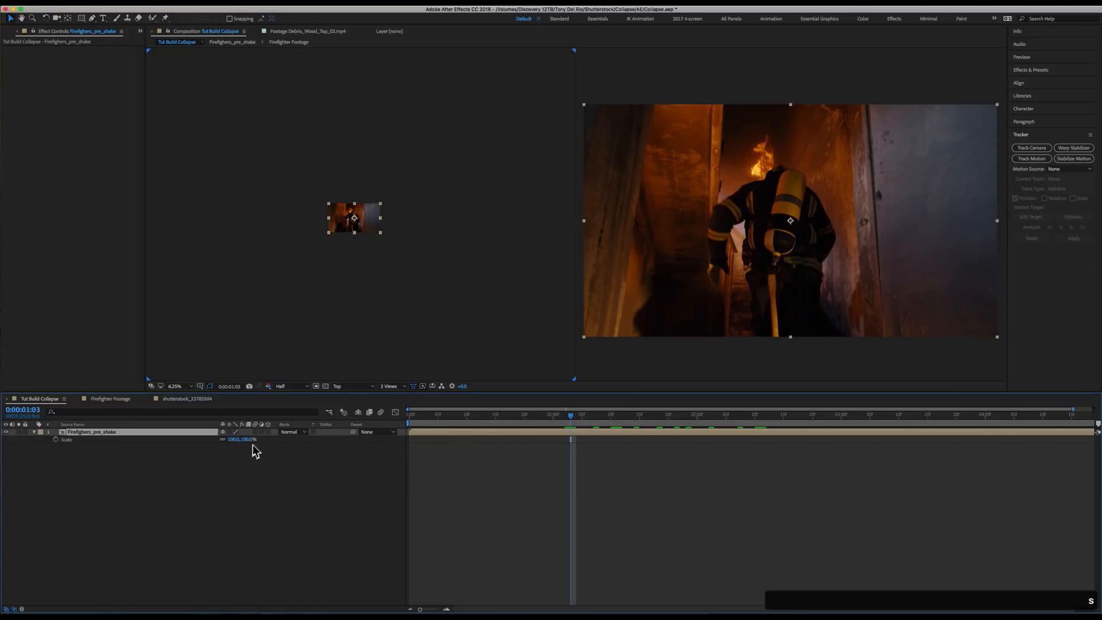
{"action": "type", "text": "105"}
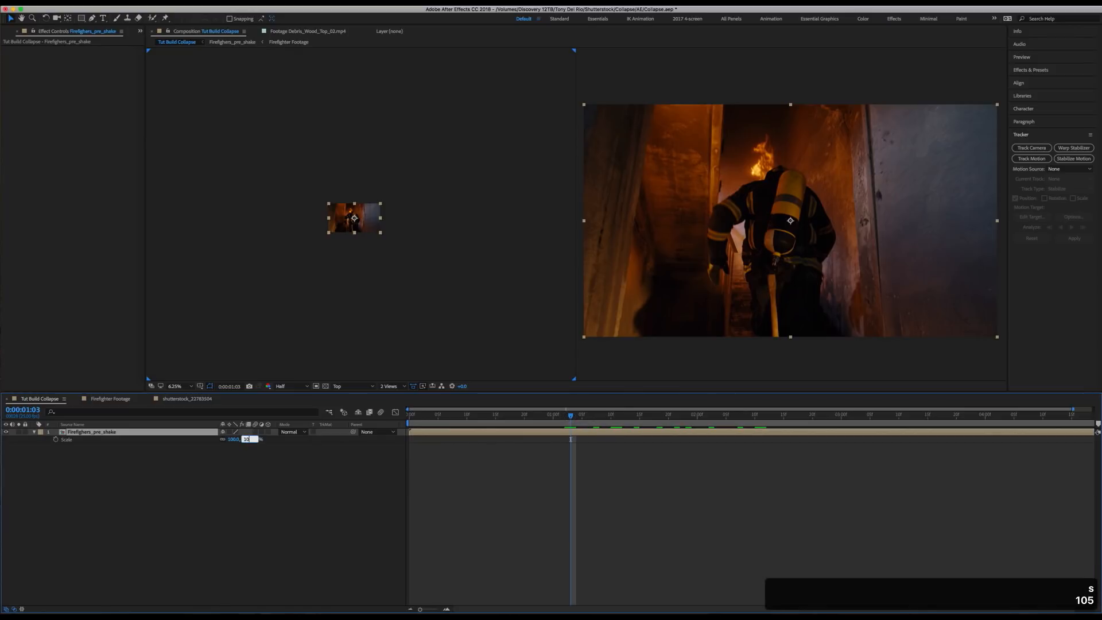
{"action": "key", "text": "Return"}
Add Position keyframes on Firefighers_pre_shake at 0:00:01:03 and 0:00:02:10, keeping the same position at both.
{"action": "key", "text": "p"}
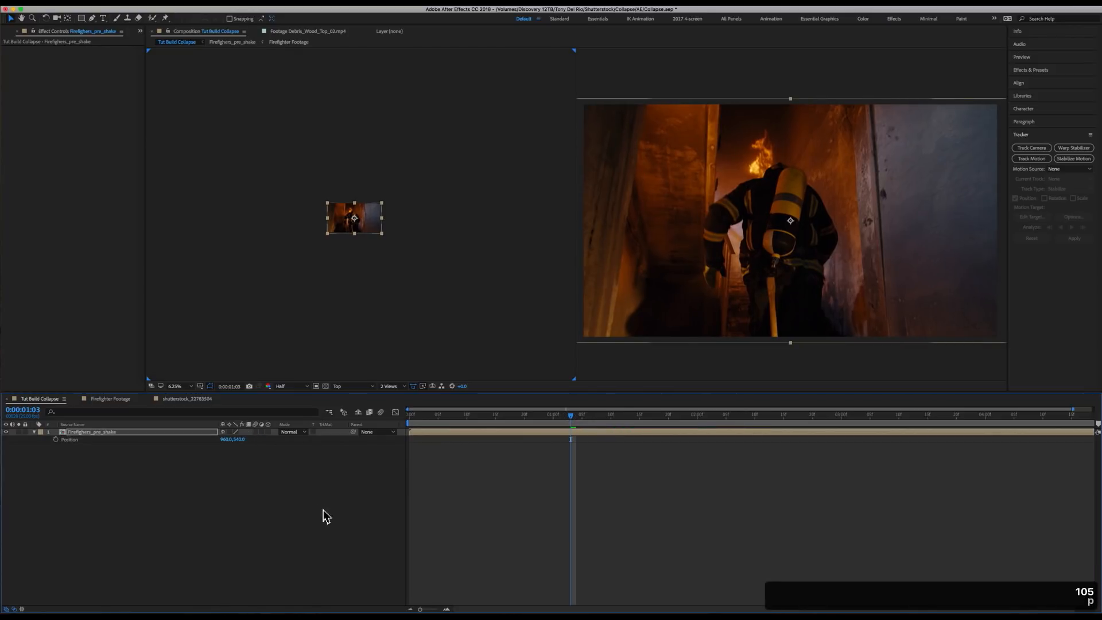
{"action": "left_click", "coordinate": [58, 441]}
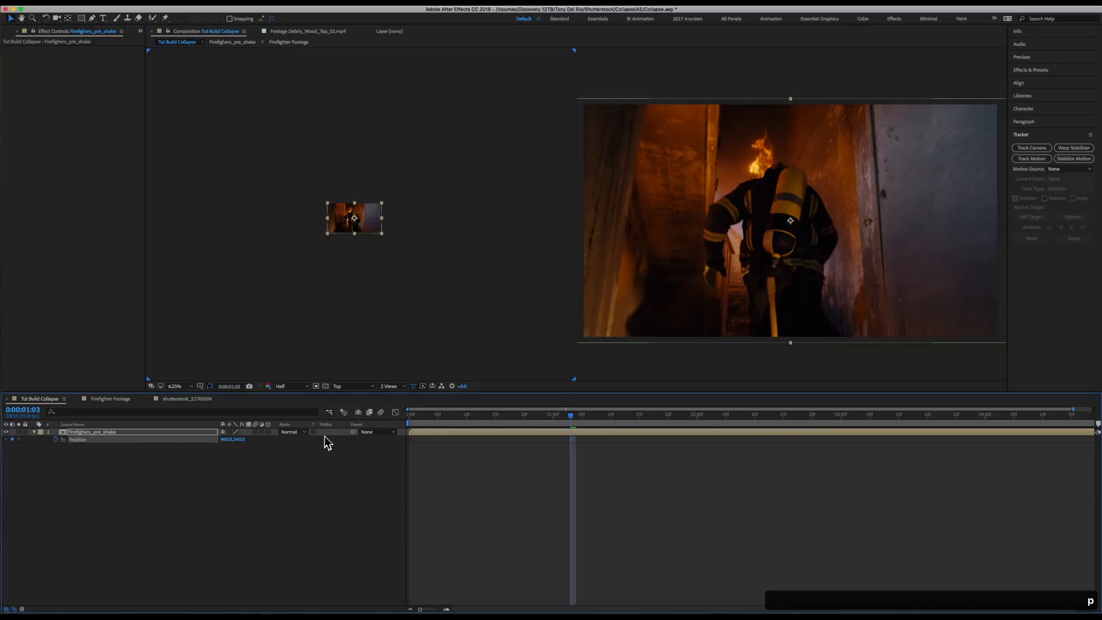
{"action": "left_click_drag", "start_coordinate": [575, 418], "coordinate": [756, 415]}
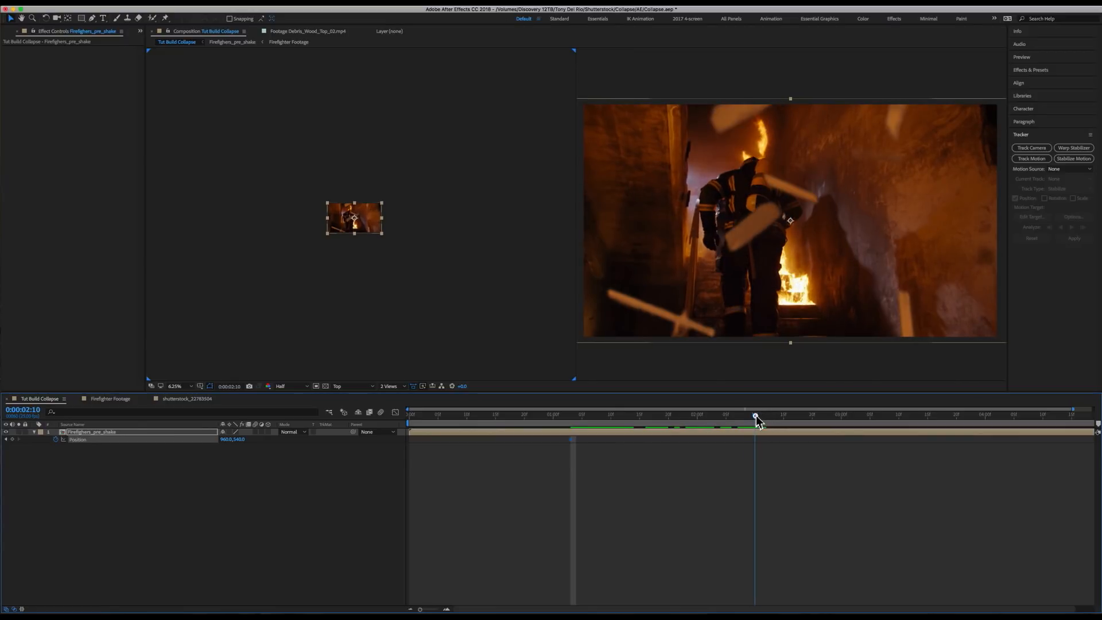
{"action": "left_click", "coordinate": [12, 439]}
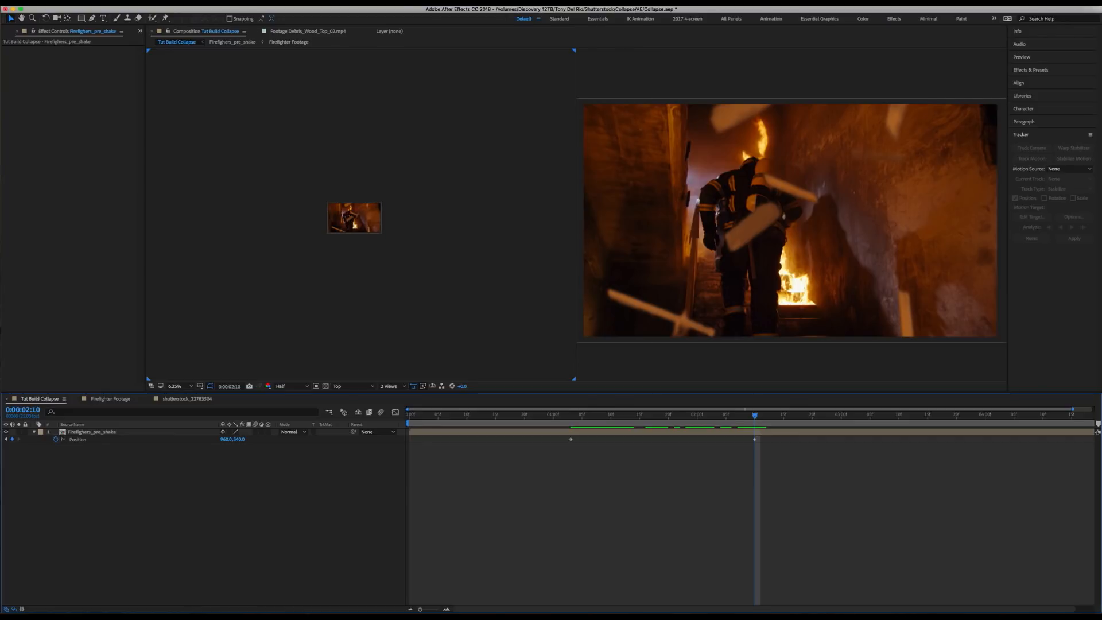
Show the Wiggler and select both Position keyframes of the Firefighers_pre_shake layer.
{"action": "left_click", "coordinate": [271, 3]}
{"action": "mouse_move", "coordinate": [274, 12]}
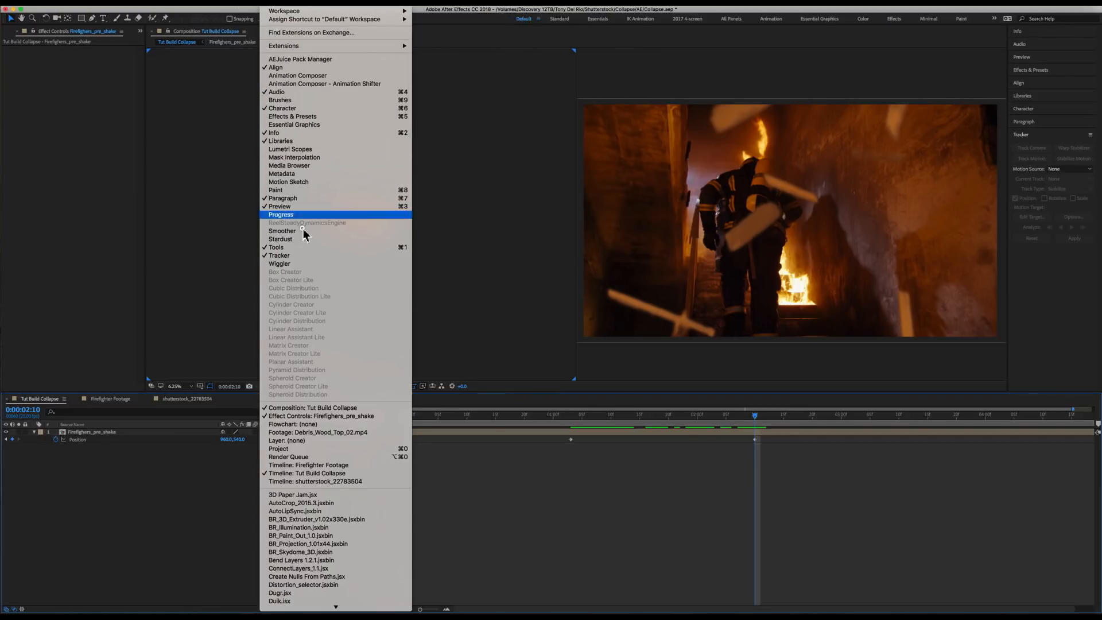
{"action": "left_click", "coordinate": [310, 264]}
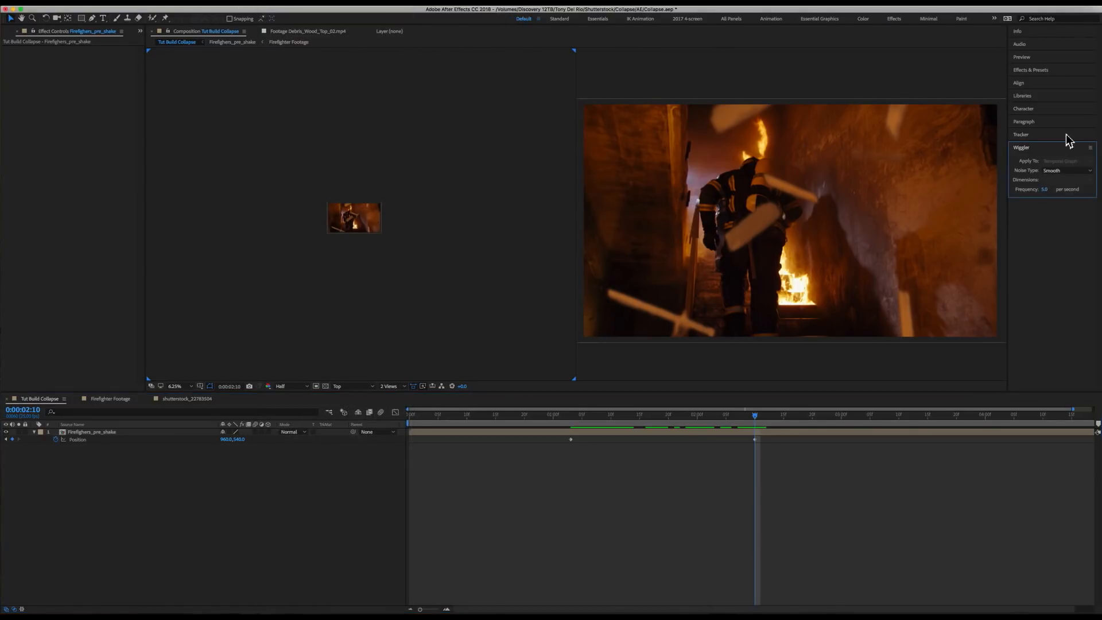
{"action": "left_click", "coordinate": [750, 455]}
{"action": "left_click_drag", "start_coordinate": [810, 455], "coordinate": [525, 438]}
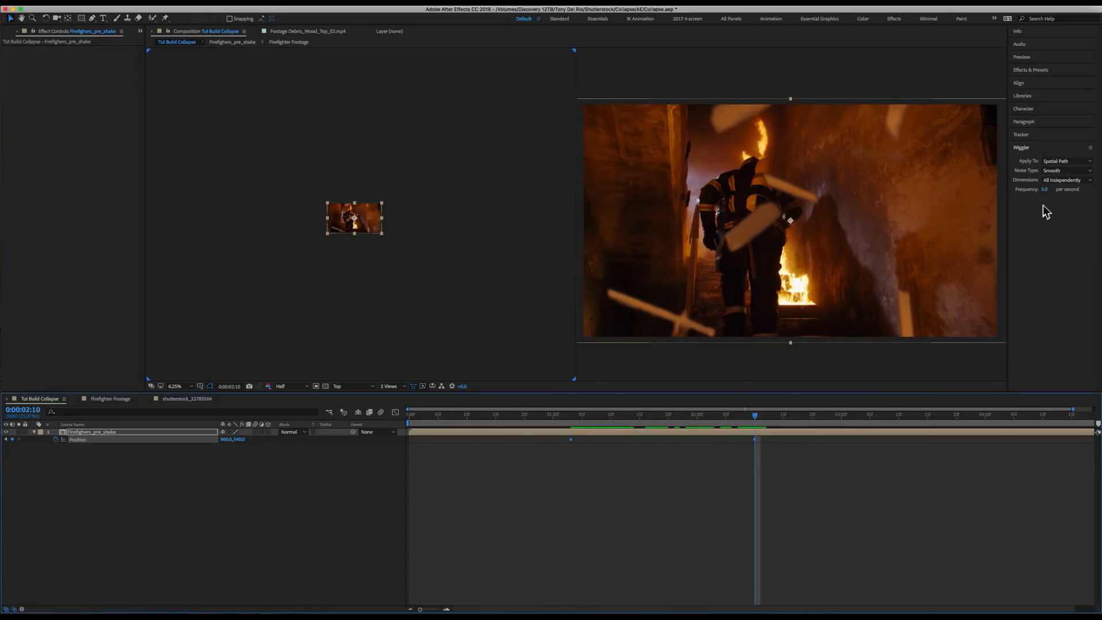
{"action": "left_click", "coordinate": [114, 486]}
{"action": "left_click", "coordinate": [86, 439]}
Apply the Wiggler to the selected Position keyframes with magnitude 10 and frequency 24 per second.
{"action": "left_click", "coordinate": [1045, 189]}
{"action": "left_click", "coordinate": [1039, 244]}
{"action": "left_click", "coordinate": [1045, 199]}
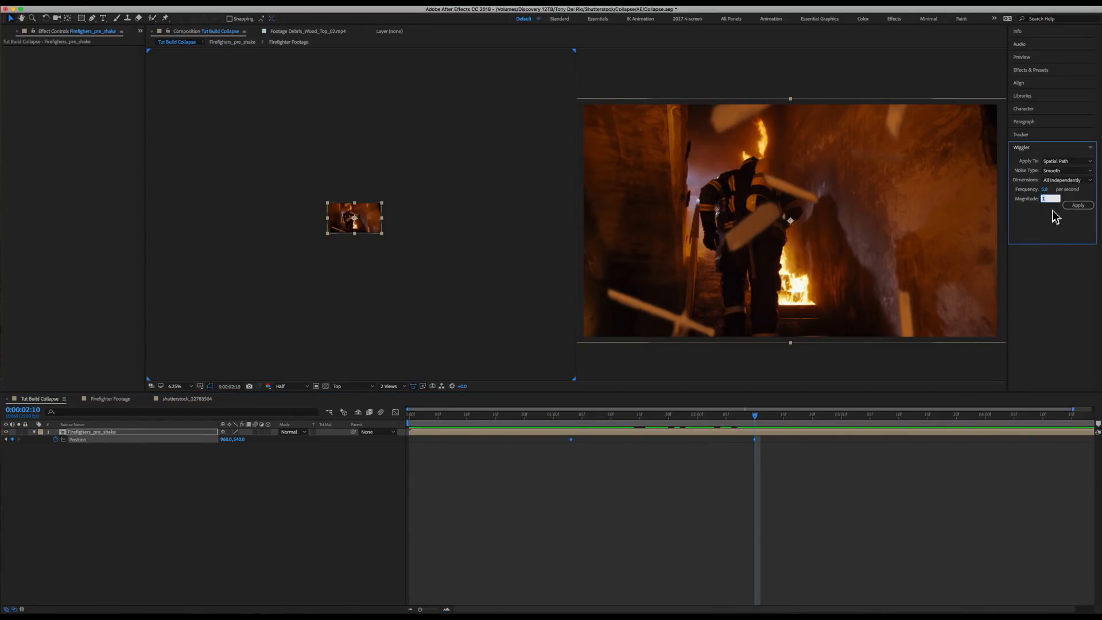
{"action": "type", "text": "10"}
{"action": "left_click", "coordinate": [1045, 189]}
{"action": "type", "text": "24"}
{"action": "left_click", "coordinate": [1071, 205]}
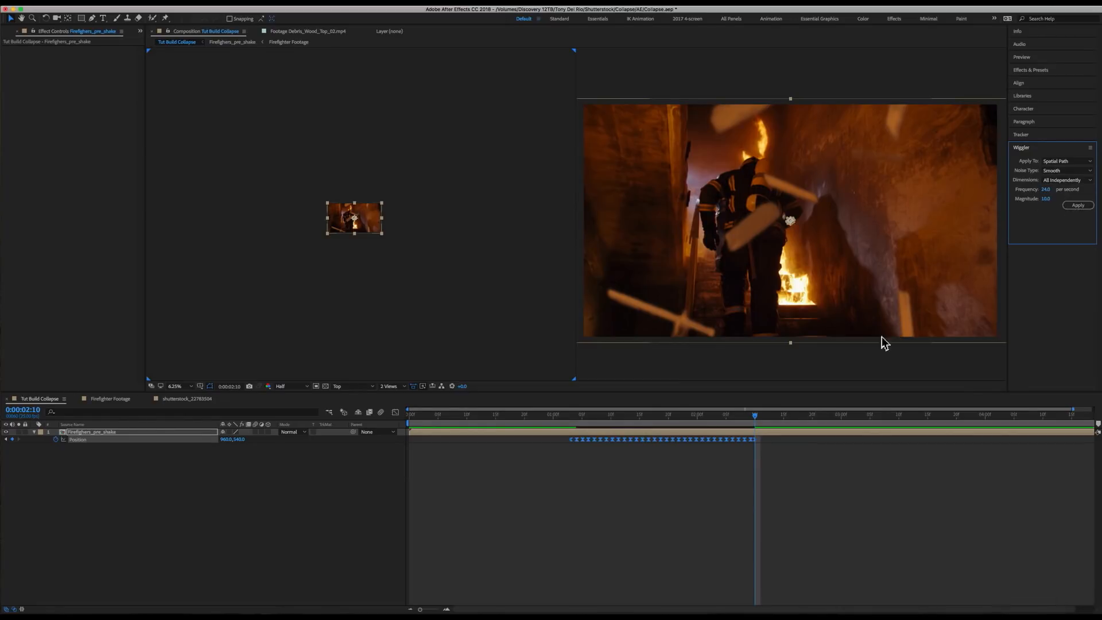
Preview the camera shake over the falling debris.
{"action": "left_click", "coordinate": [570, 428]}
{"action": "key", "text": "space"}
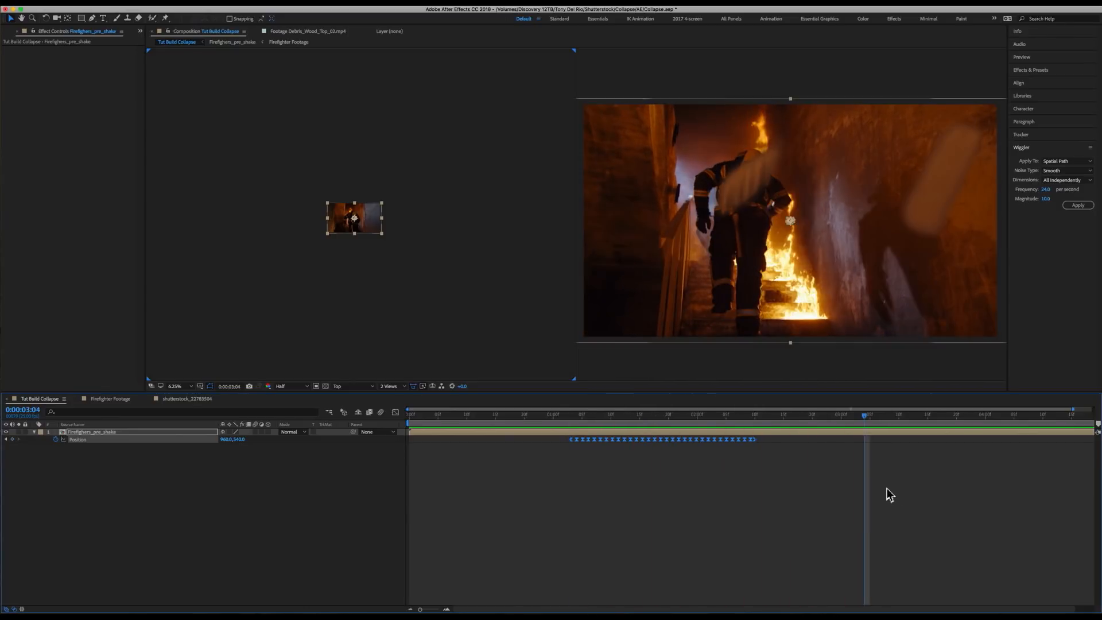
{"action": "key", "text": "0"}
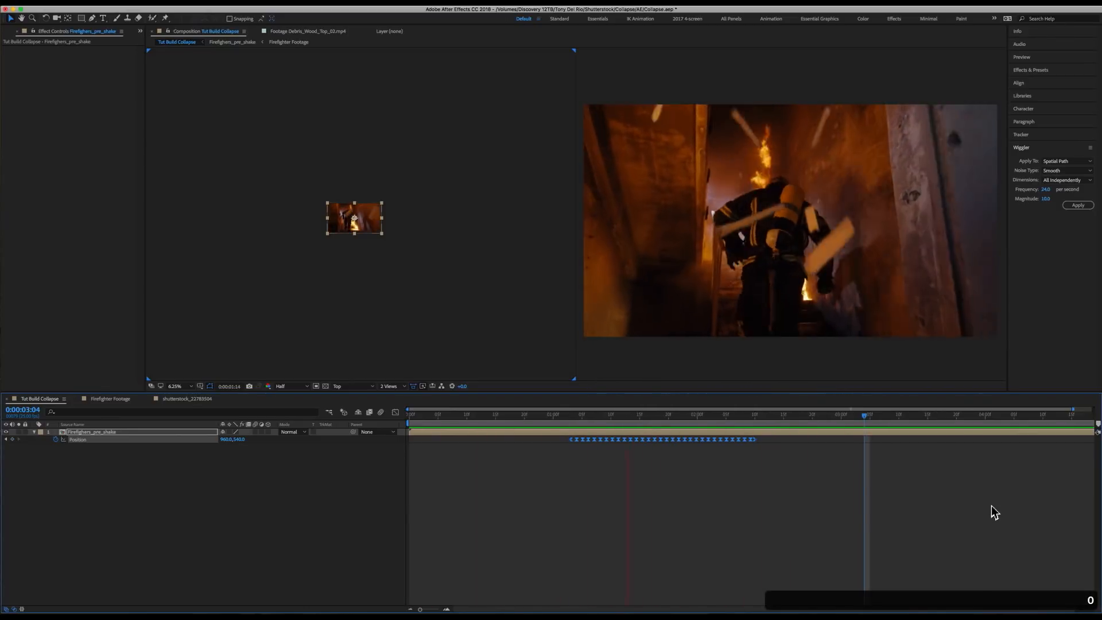
{"action": "key", "text": "space"}
Enable motion blur for the Firefighers_pre_shake layer and the composition, and preview the shake.
{"action": "left_click", "coordinate": [139, 438]}
{"action": "left_click", "coordinate": [141, 433]}
{"action": "left_click", "coordinate": [256, 431]}
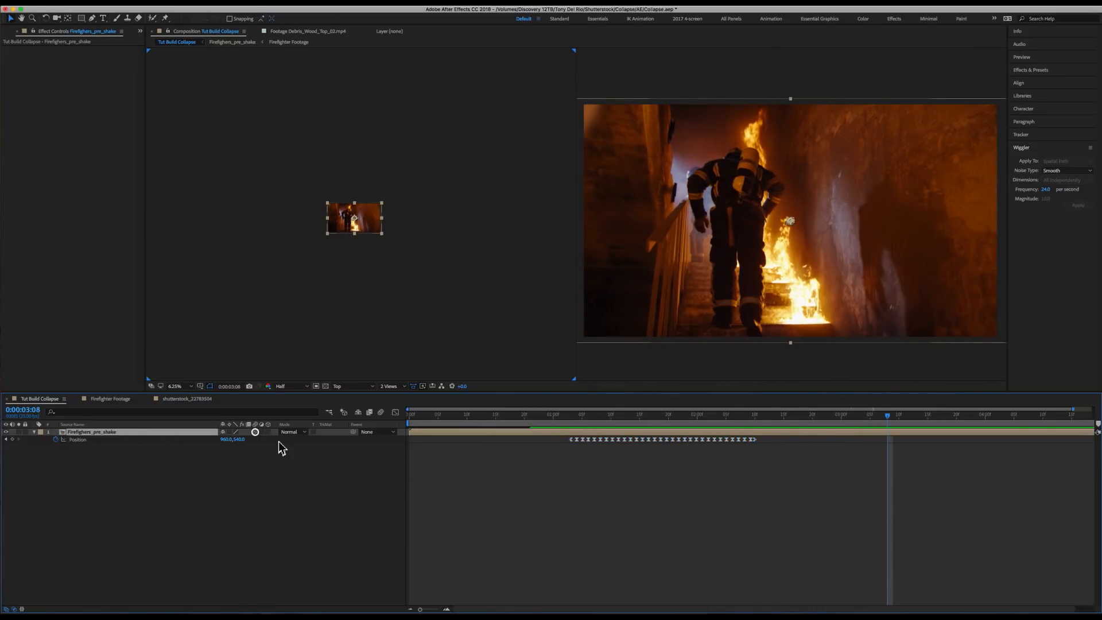
{"action": "left_click", "coordinate": [384, 412]}
{"action": "key", "text": "KP_0"}
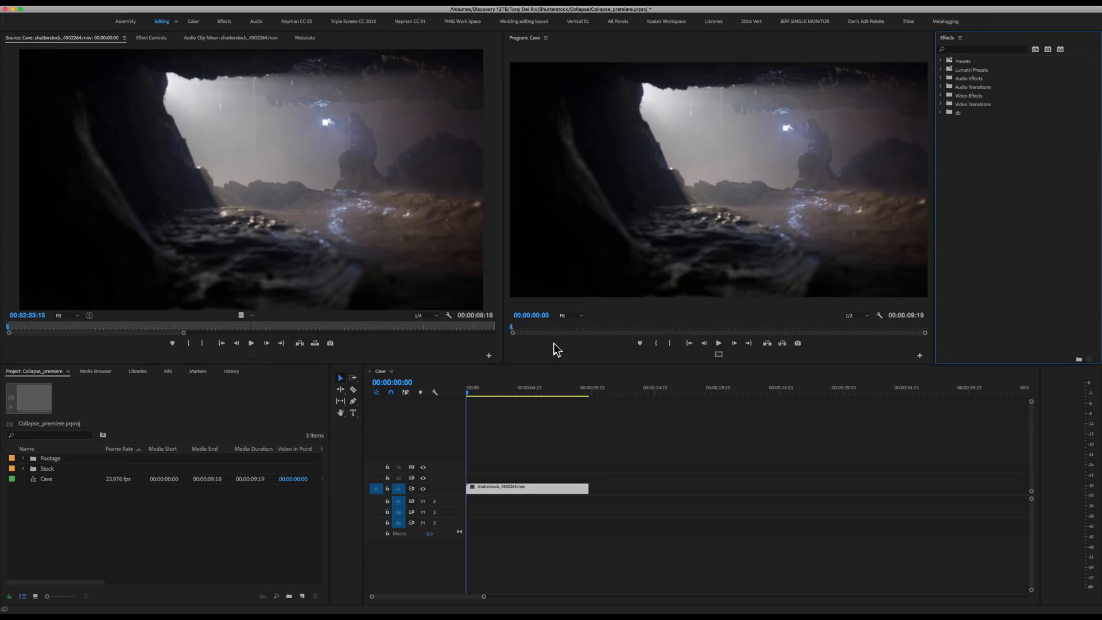
Switch to Premiere Pro and scrub through the cave clip, returning the playhead to 00:00:00:00.
{"action": "mouse_move", "coordinate": [473, 393]}
{"action": "left_mouse_down"}
{"action": "mouse_move", "coordinate": [589, 398]}
{"action": "mouse_move", "coordinate": [467, 393]}
{"action": "left_mouse_up"}
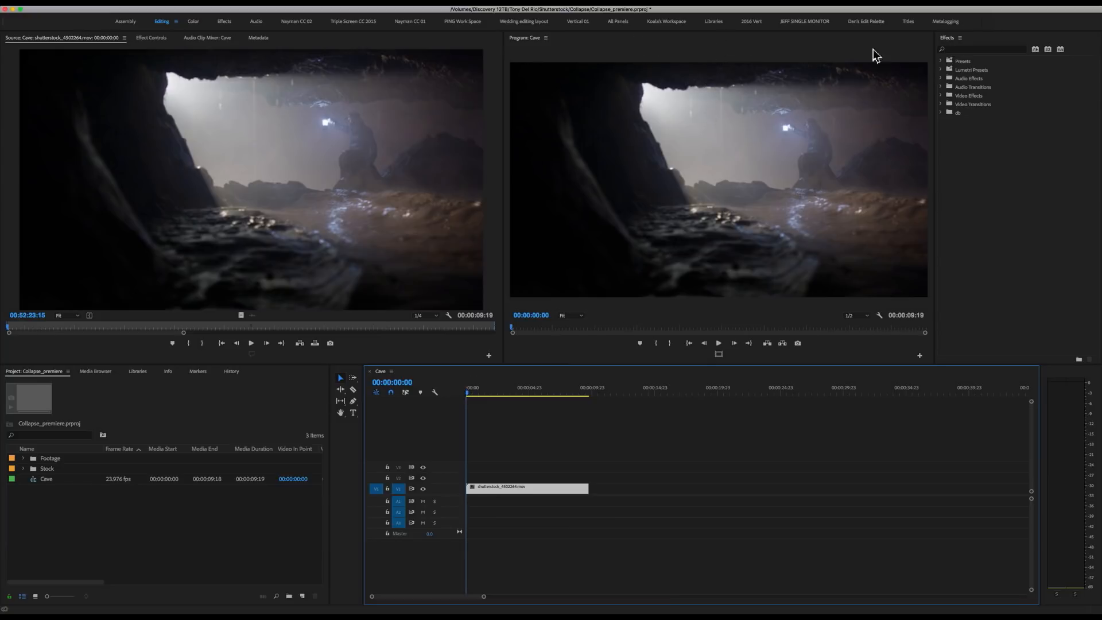
{"action": "left_click", "coordinate": [585, 394]}
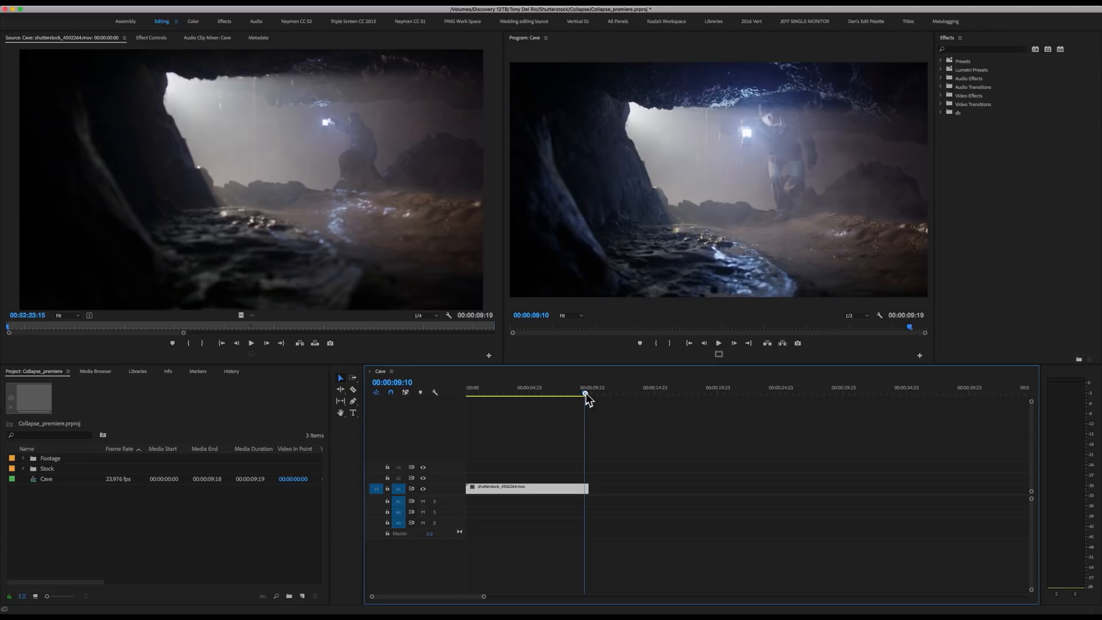
{"action": "left_click_drag", "start_coordinate": [587, 399], "coordinate": [451, 394]}
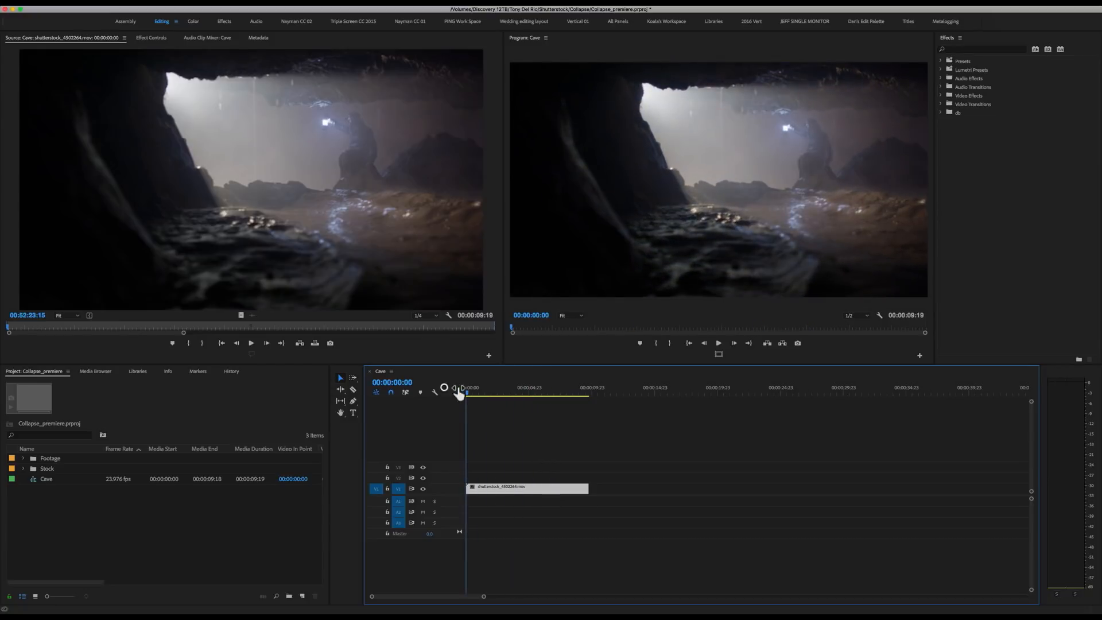
Find the Warp Stabilizer VFX effect by searching for "warp" and apply it to the cave clip.
{"action": "left_click", "coordinate": [941, 95]}
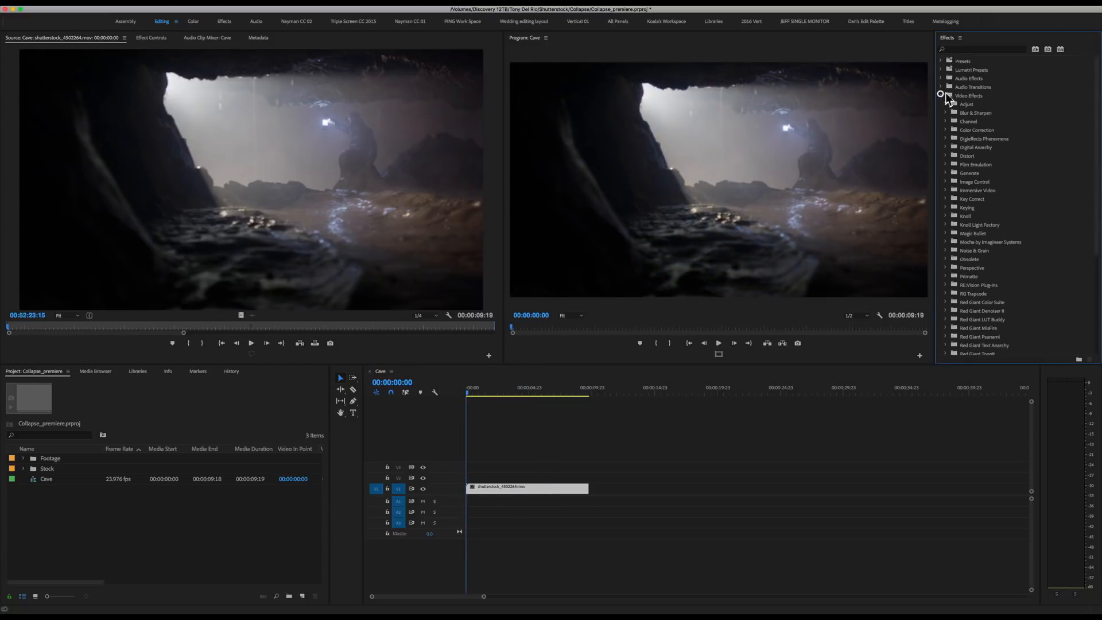
{"action": "left_click", "coordinate": [983, 49]}
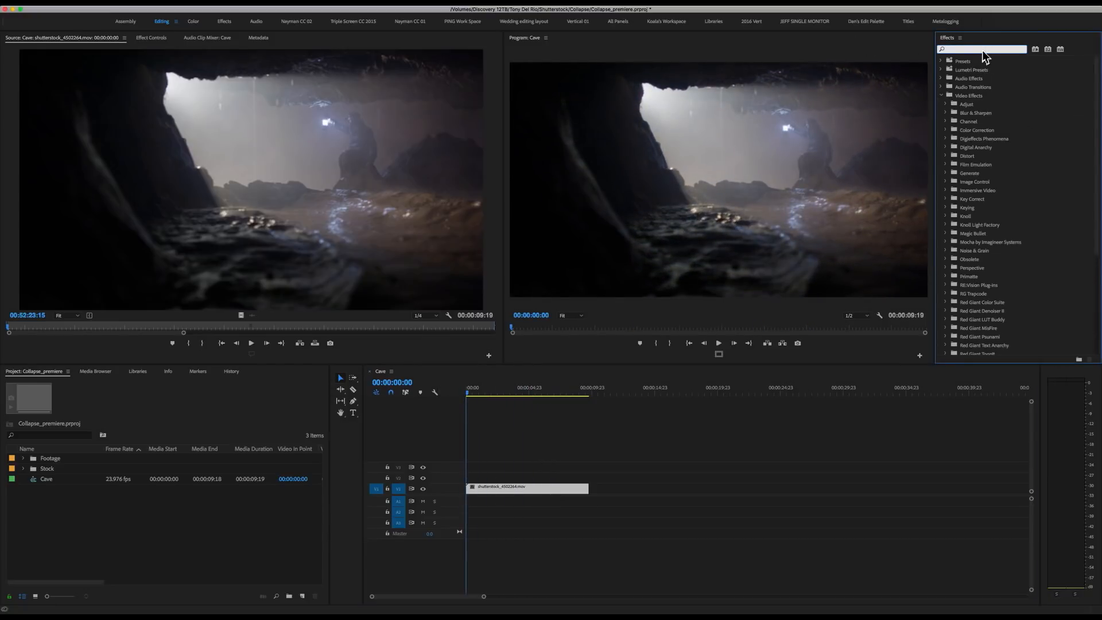
{"action": "type", "text": "warp"}
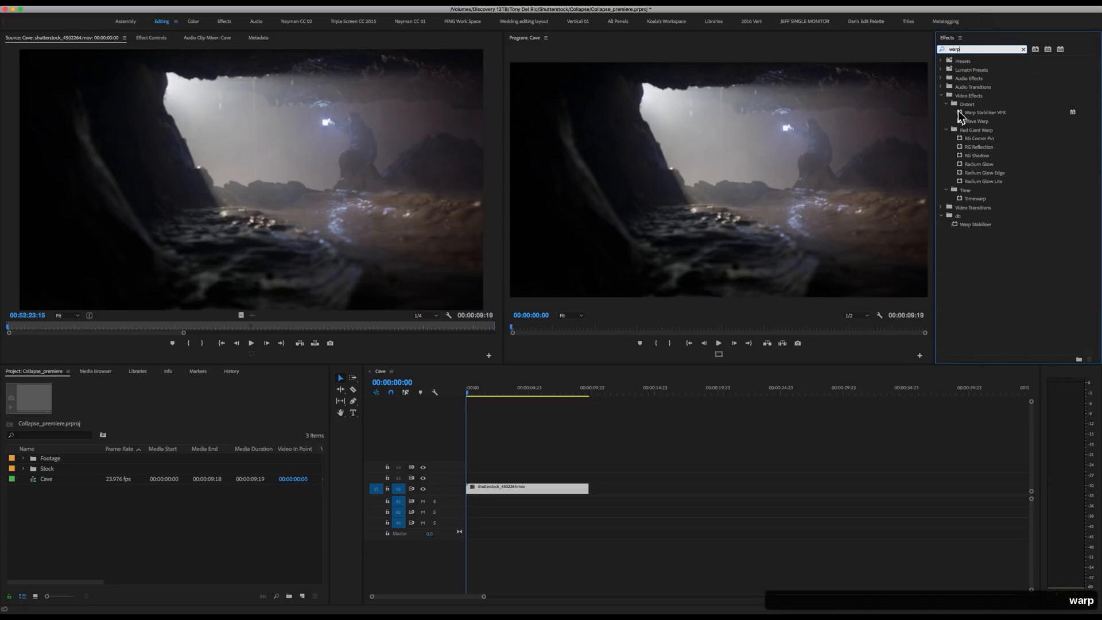
{"action": "left_click", "coordinate": [958, 112]}
{"action": "left_click_drag", "start_coordinate": [963, 113], "coordinate": [536, 492]}
Set the Warp Stabilizer VFX result to No Motion on the cave clip.
{"action": "left_click", "coordinate": [153, 39]}
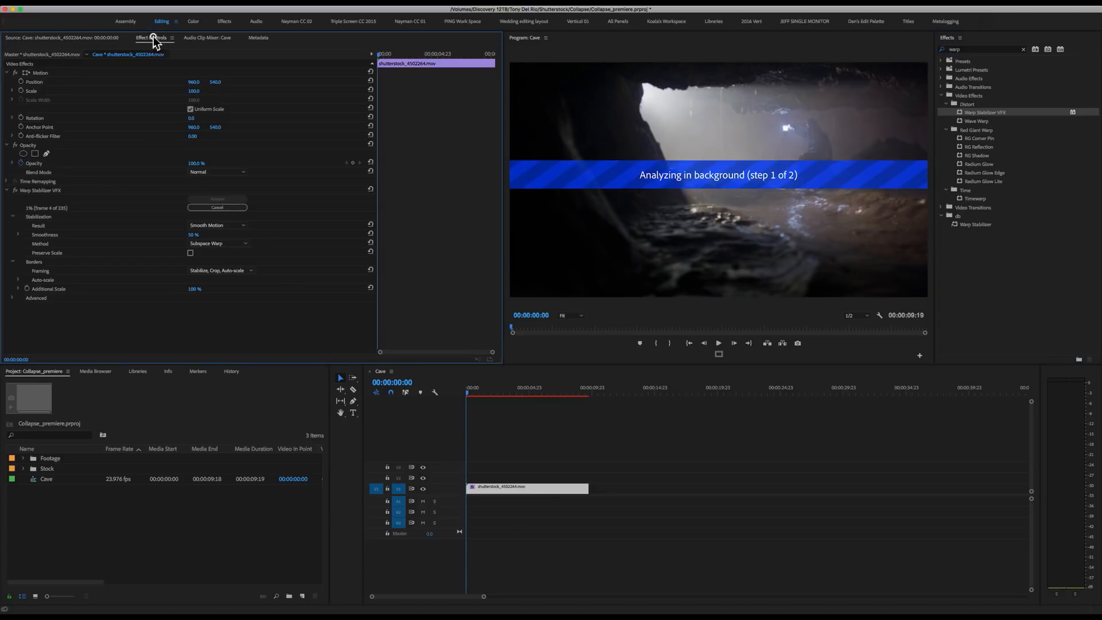
{"action": "left_click", "coordinate": [232, 225]}
{"action": "left_click", "coordinate": [221, 243]}
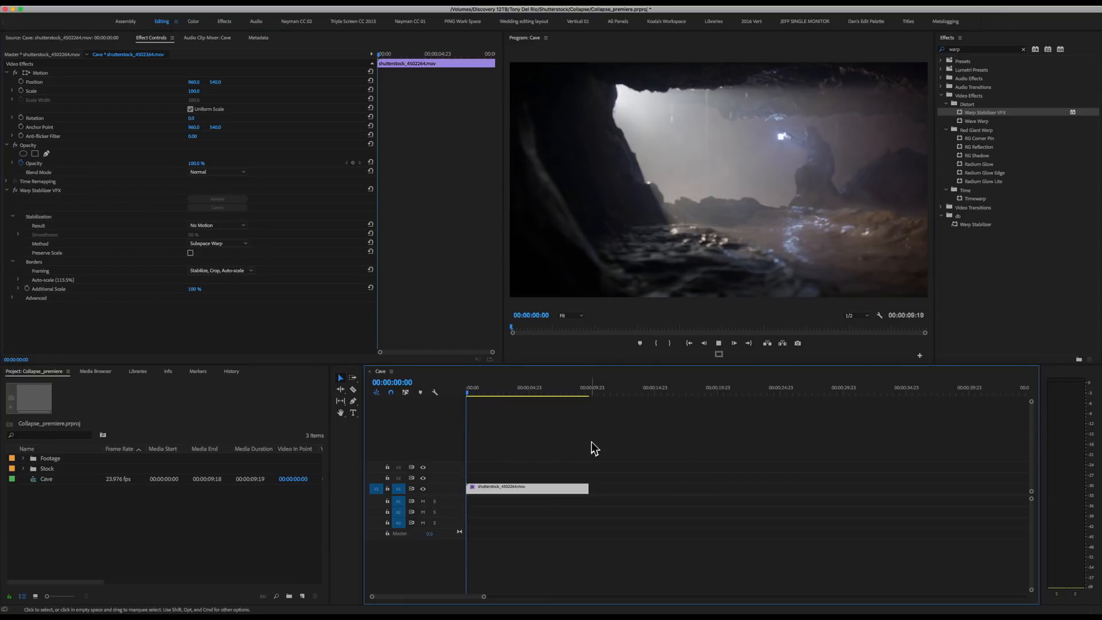
Play back the stabilized cave clip and return the playhead to the start of the sequence.
{"action": "key", "text": "space"}
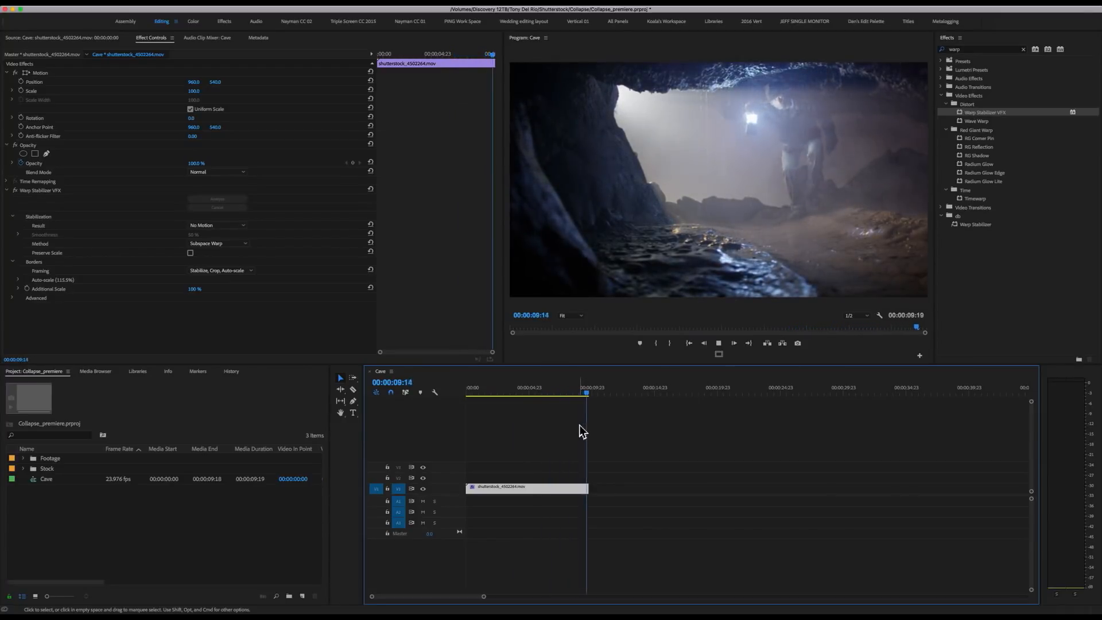
{"action": "key", "text": "space"}
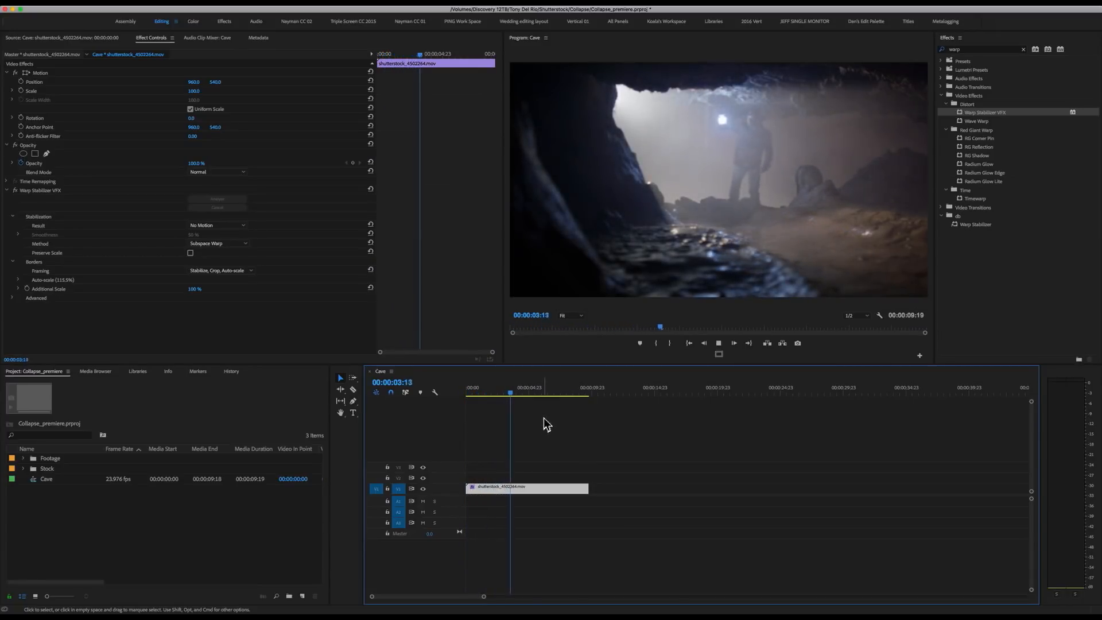
{"action": "left_click_drag", "start_coordinate": [509, 393], "coordinate": [379, 387]}
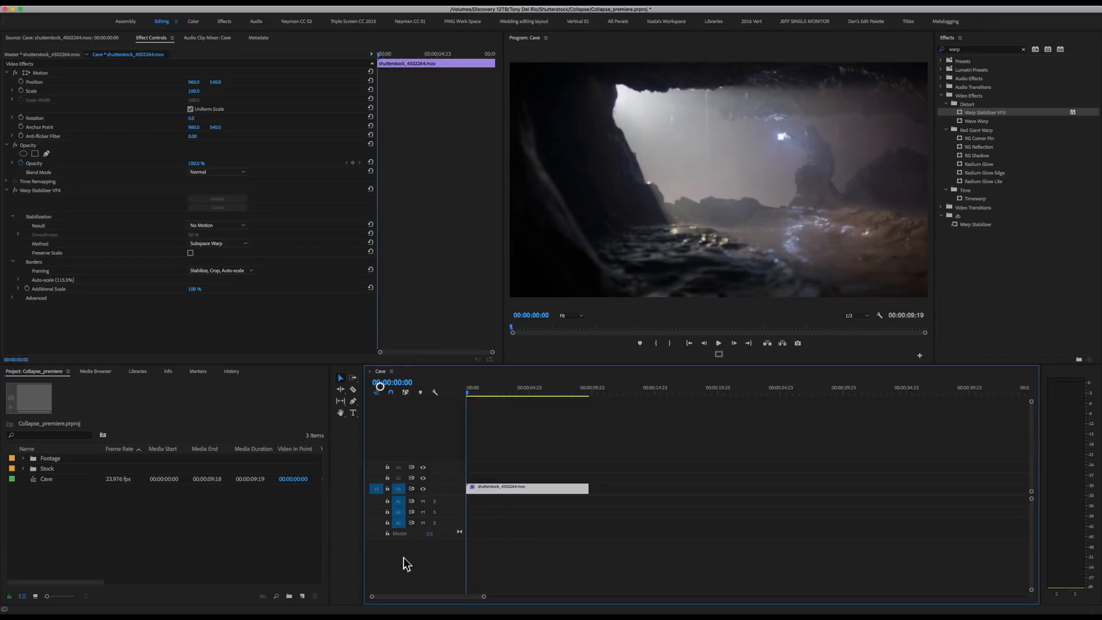
Open the 00:00:26:03-long Debris_Rocks_Top clip from the Stock bin as the source and preview its falling rocks.
{"action": "left_click", "coordinate": [23, 468]}
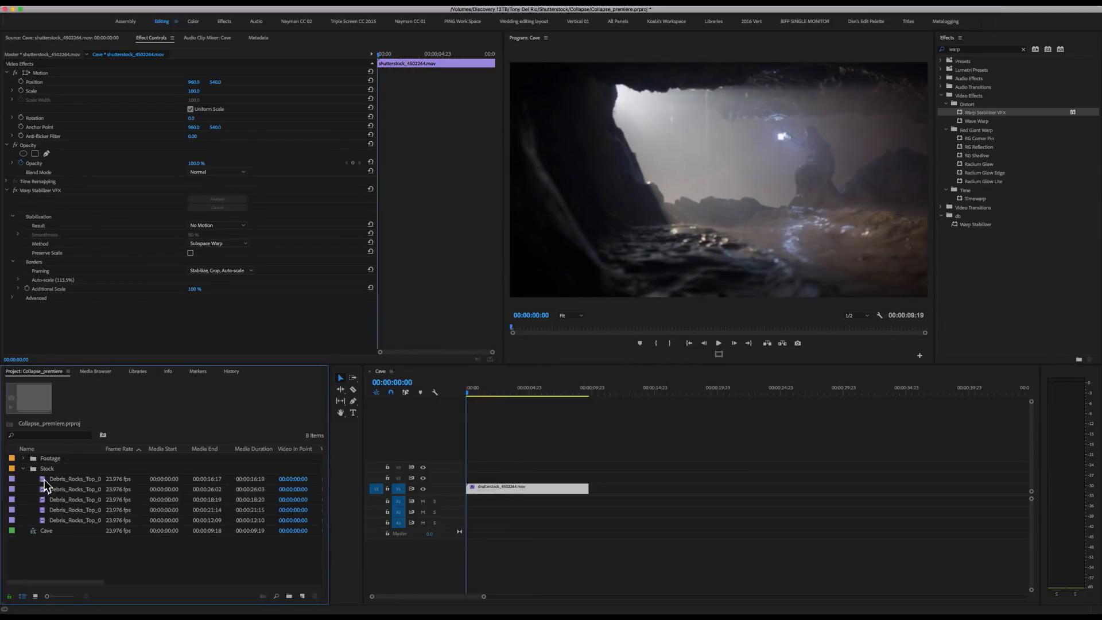
{"action": "left_click", "coordinate": [44, 489]}
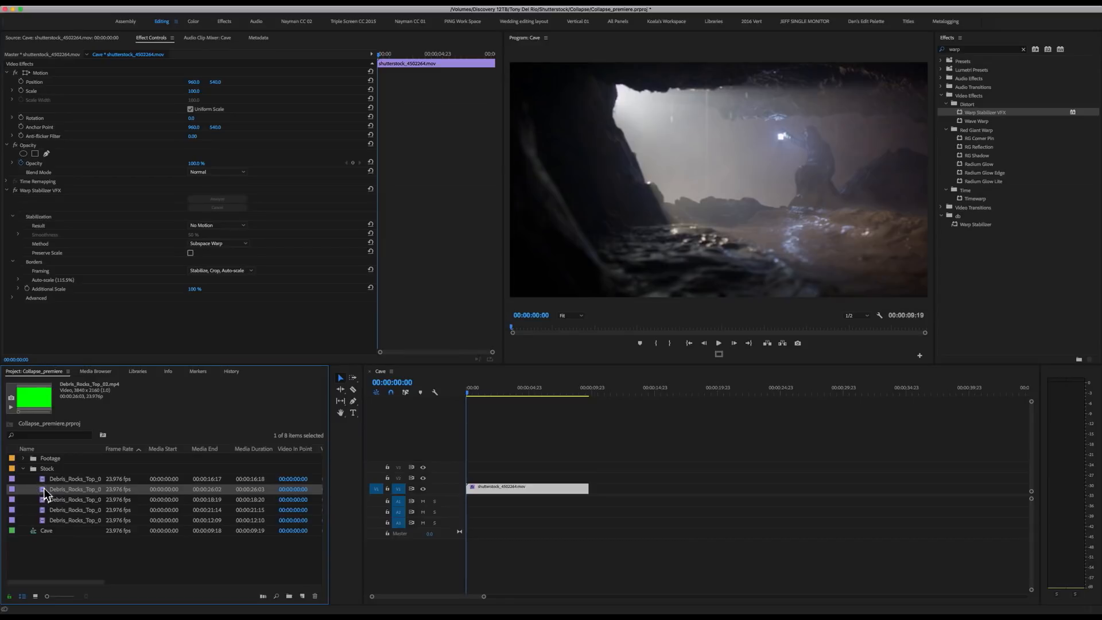
{"action": "double_click", "coordinate": [44, 490]}
{"action": "left_click_drag", "start_coordinate": [80, 332], "coordinate": [320, 339]}
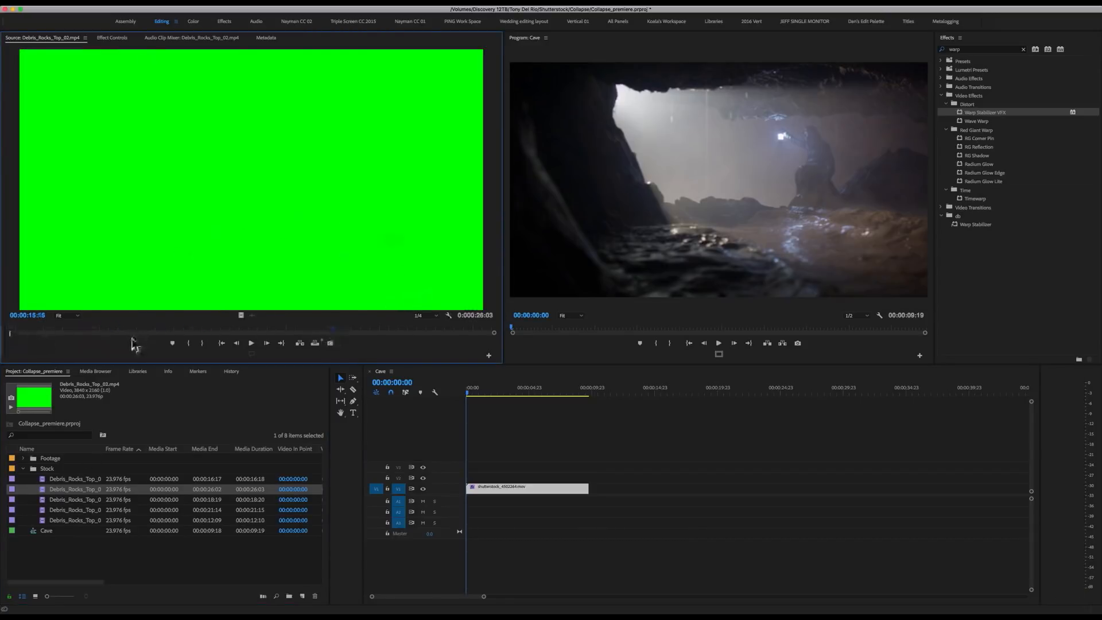
{"action": "key", "text": "space"}
Place the Debris_Rocks_Top clip on V2 above the cave clip at the sequence start, and scrub into the rock fall.
{"action": "left_click", "coordinate": [44, 493]}
{"action": "left_click_drag", "start_coordinate": [457, 415], "coordinate": [460, 483]}
{"action": "left_click_drag", "start_coordinate": [473, 392], "coordinate": [496, 391]}
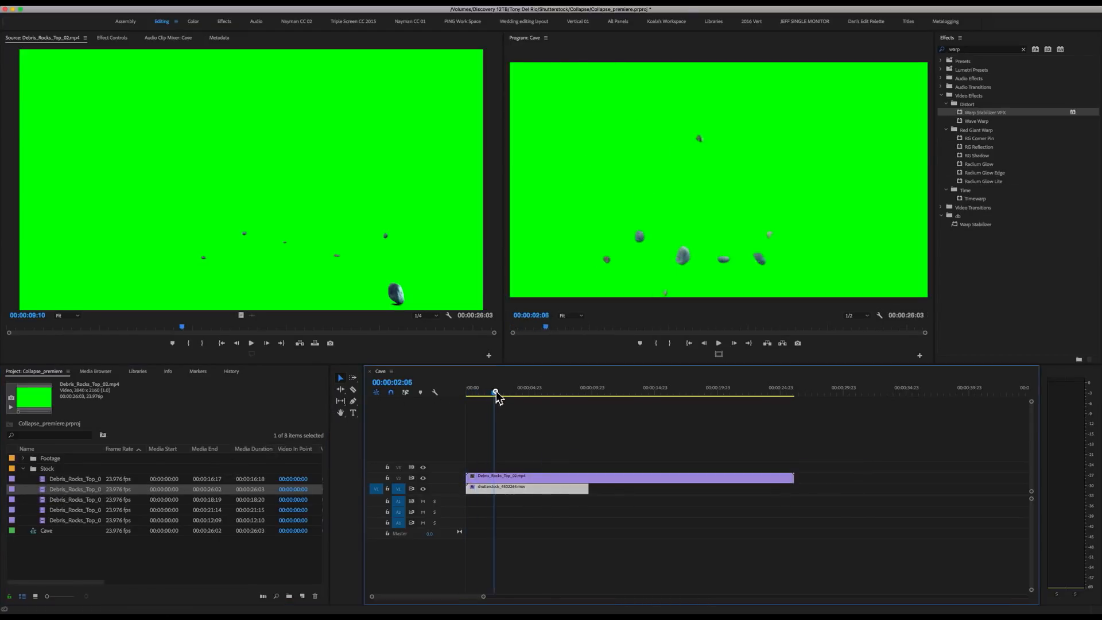
Apply Set to Frame Size to the Debris_Rocks_Top clip on V2 and play the rock fall from the sequence start.
{"action": "left_click", "coordinate": [504, 479]}
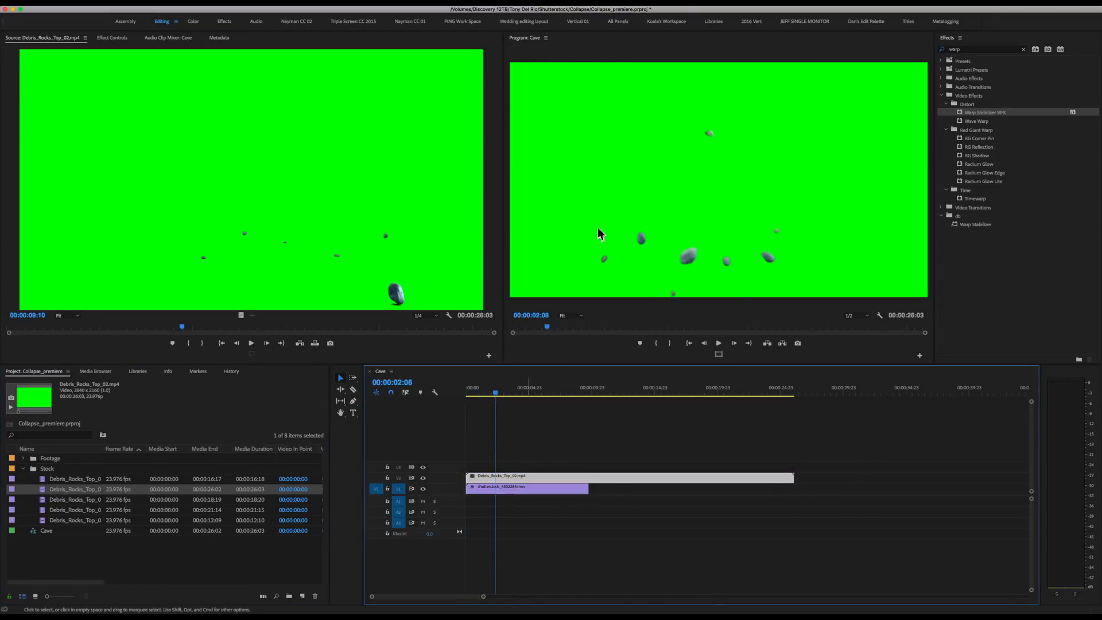
{"action": "right_click", "coordinate": [513, 481]}
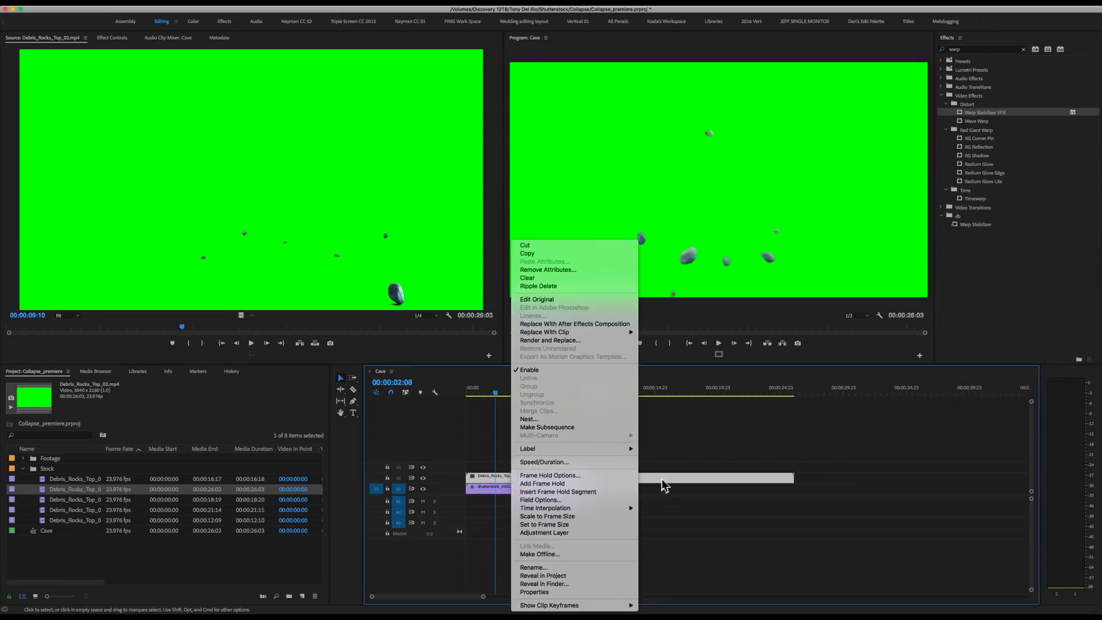
{"action": "left_click", "coordinate": [586, 522]}
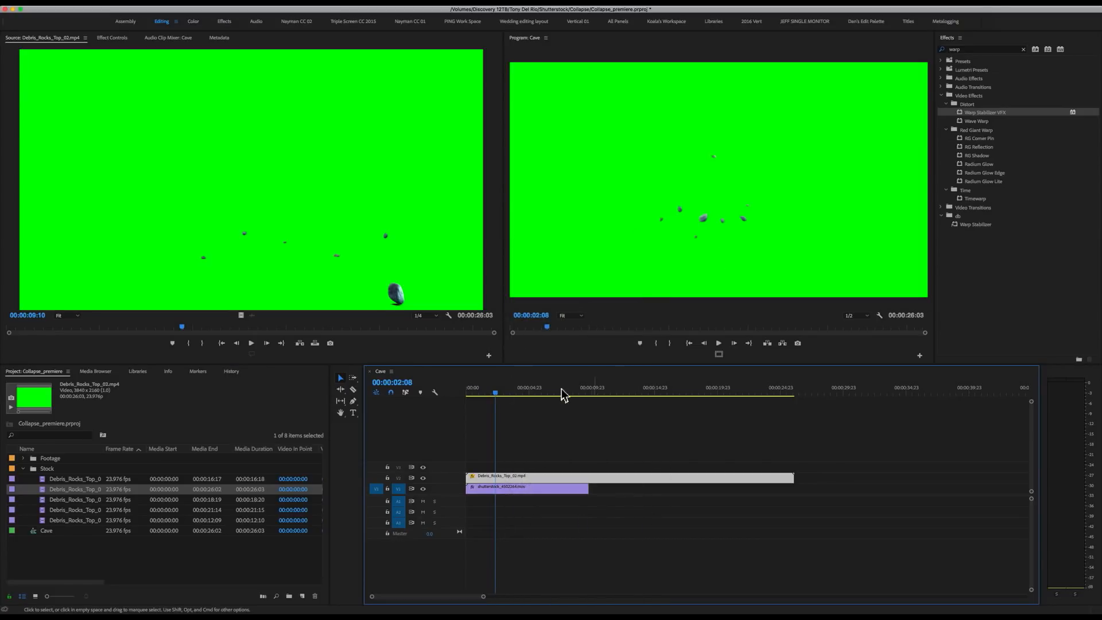
{"action": "left_click_drag", "start_coordinate": [504, 395], "coordinate": [436, 392]}
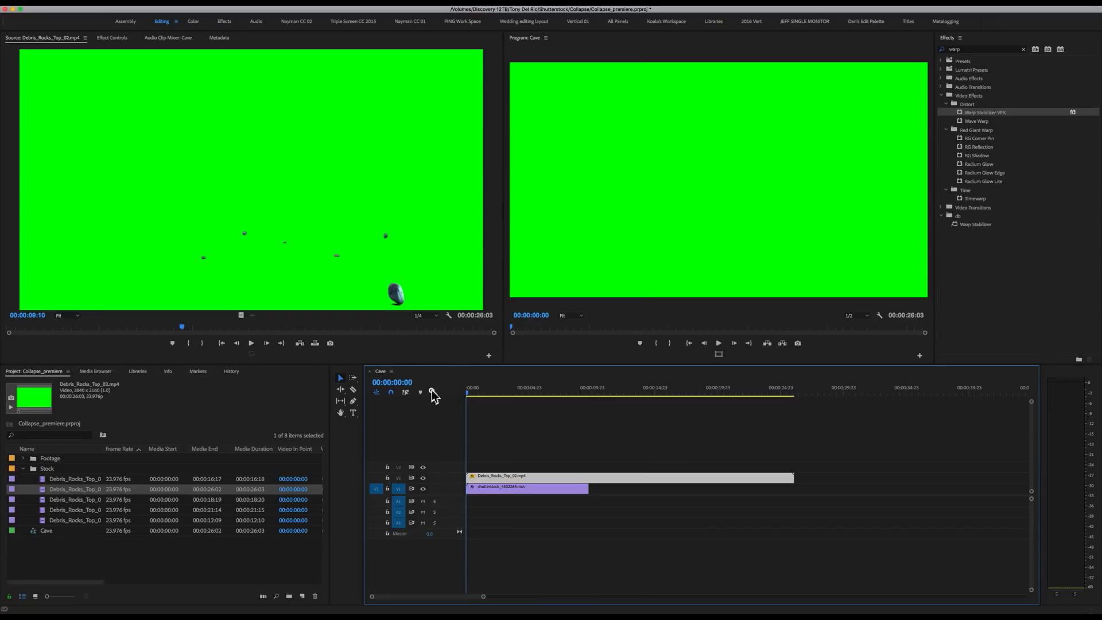
{"action": "key", "text": "space"}
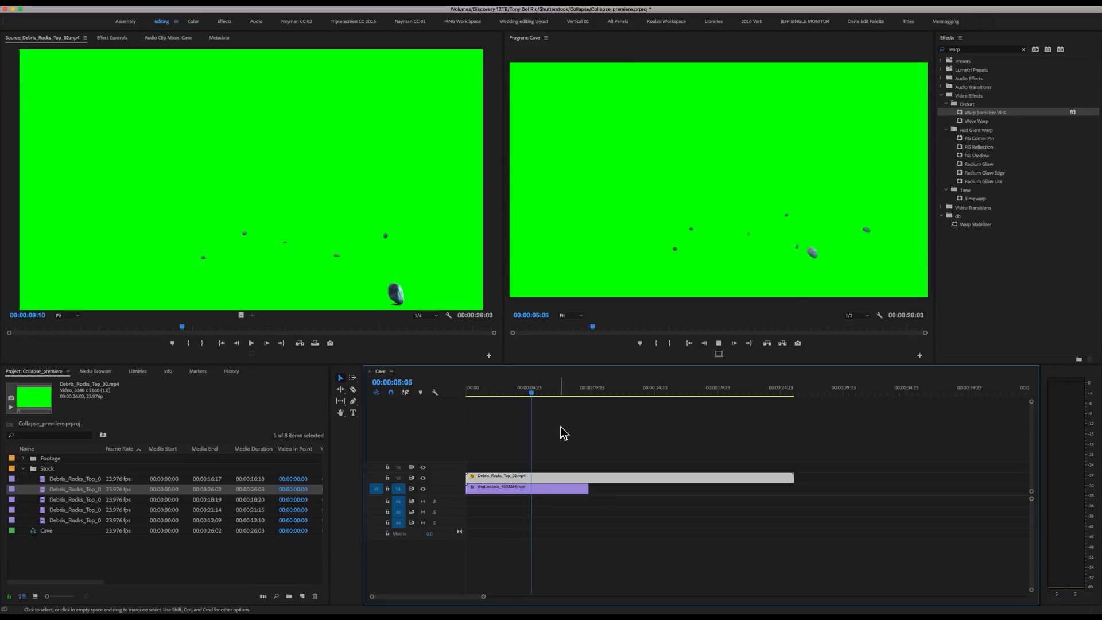
Set the debris clip's speed to 300%, play back the faster fall, and return the playhead to the sequence start.
{"action": "right_click", "coordinate": [539, 478]}
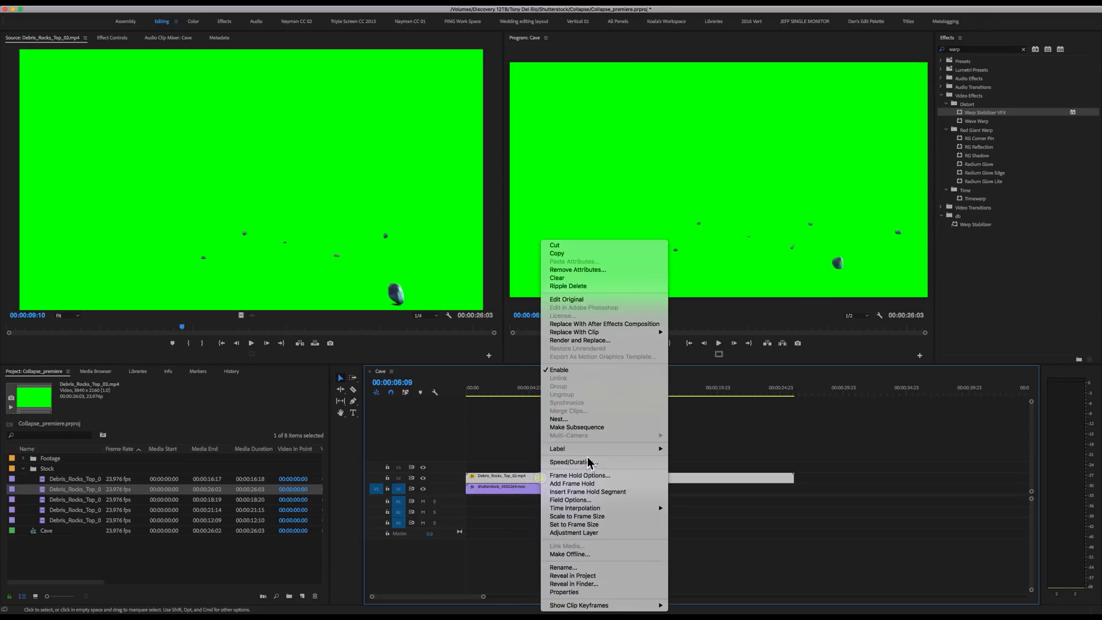
{"action": "left_click", "coordinate": [589, 462]}
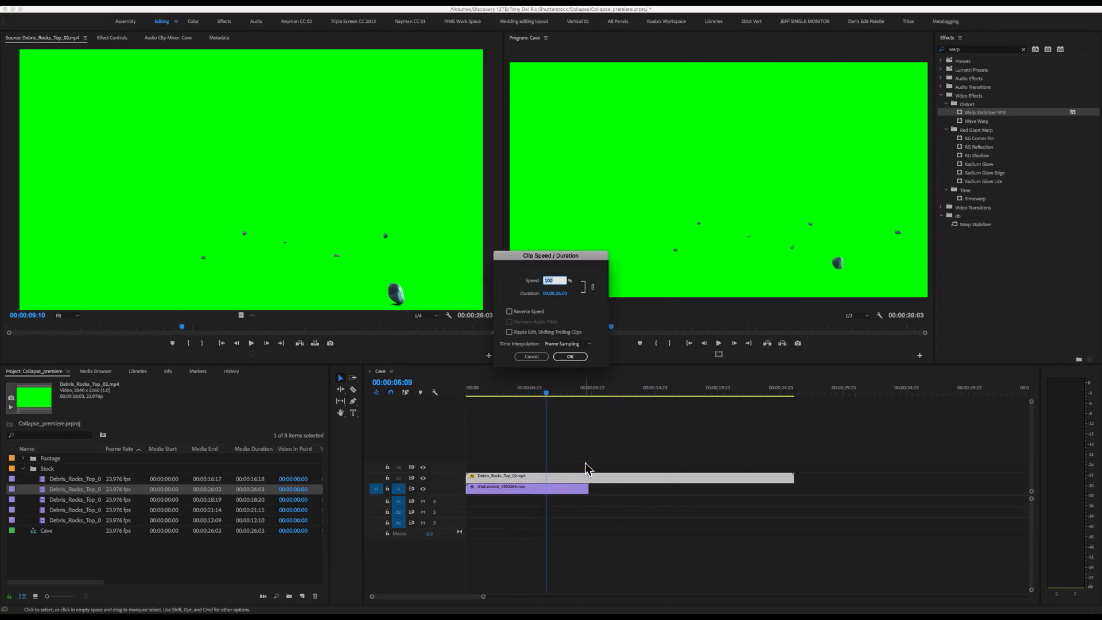
{"action": "type", "text": "30"}
{"action": "key", "text": "Return"}
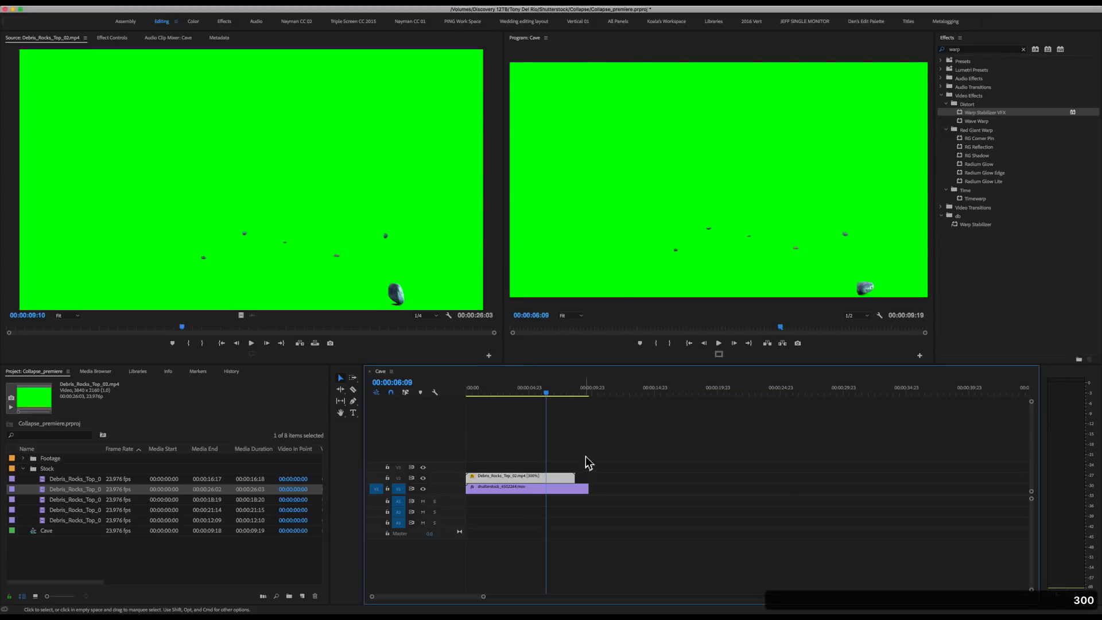
{"action": "left_click_drag", "start_coordinate": [497, 394], "coordinate": [418, 395]}
{"action": "key", "text": "space"}
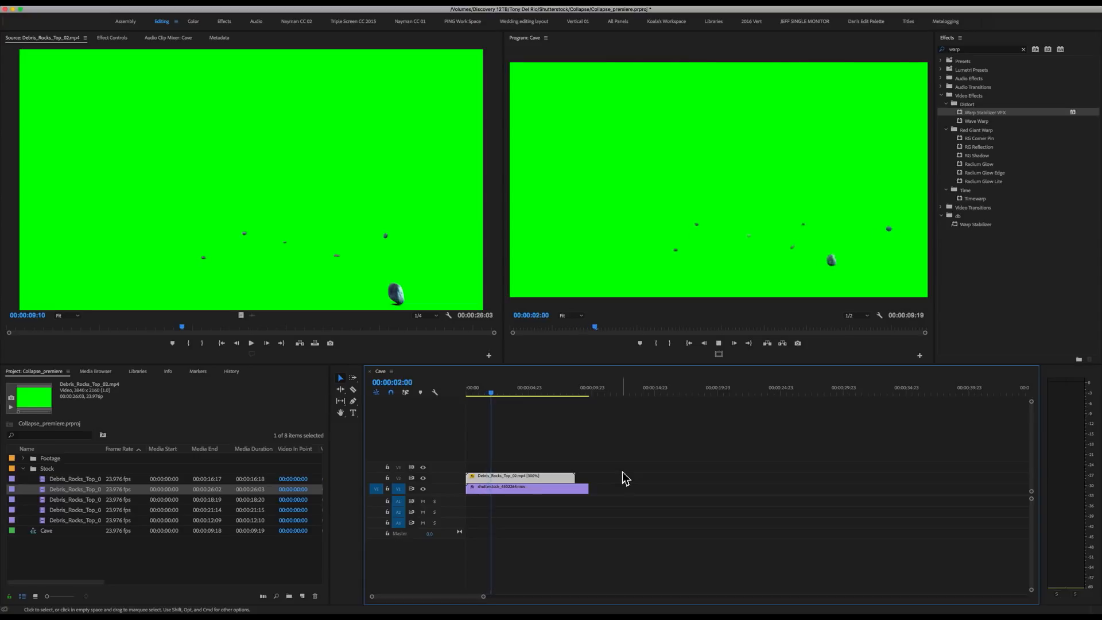
{"action": "key", "text": "space"}
{"action": "left_click_drag", "start_coordinate": [506, 389], "coordinate": [456, 388]}
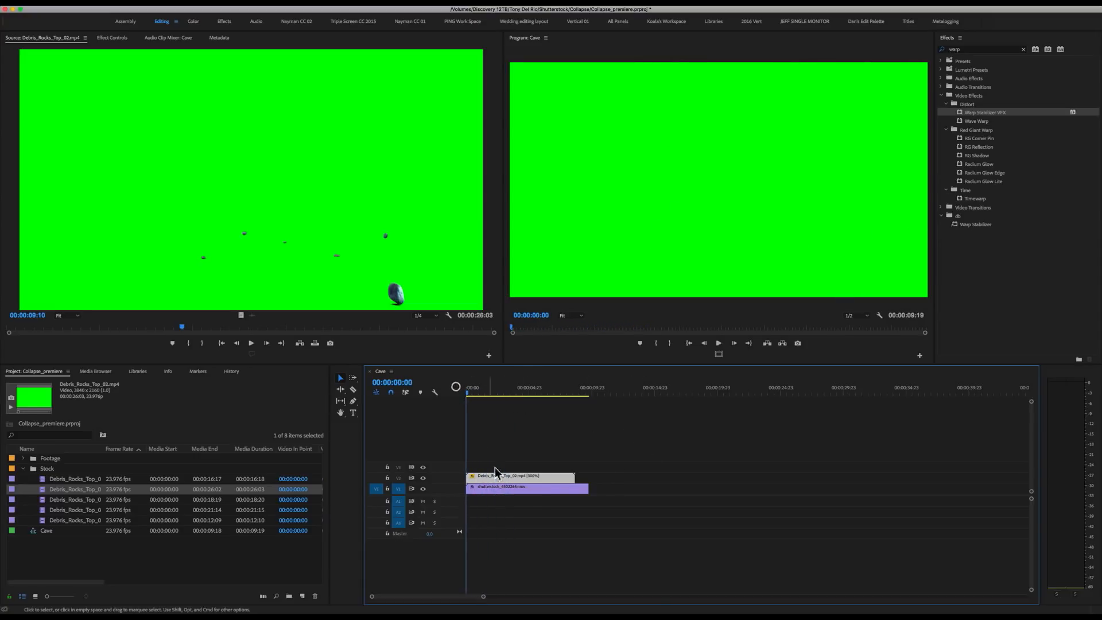
Apply the Ultra Key effect to the debris clip and sample its green background as the key color.
{"action": "left_click", "coordinate": [1024, 49]}
{"action": "left_click", "coordinate": [942, 95]}
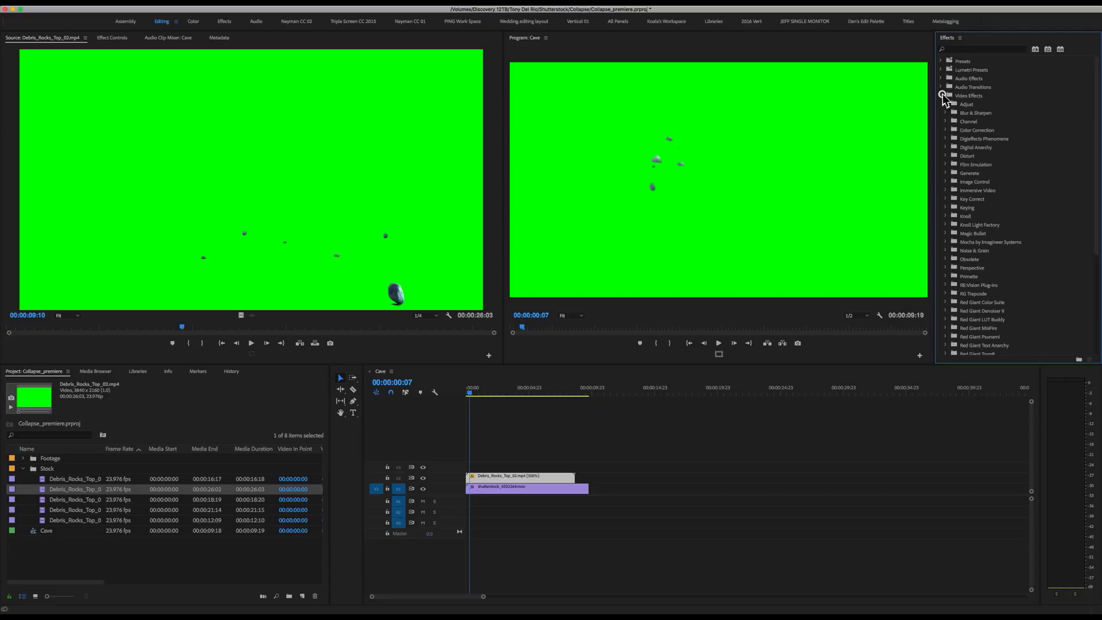
{"action": "left_click", "coordinate": [942, 207]}
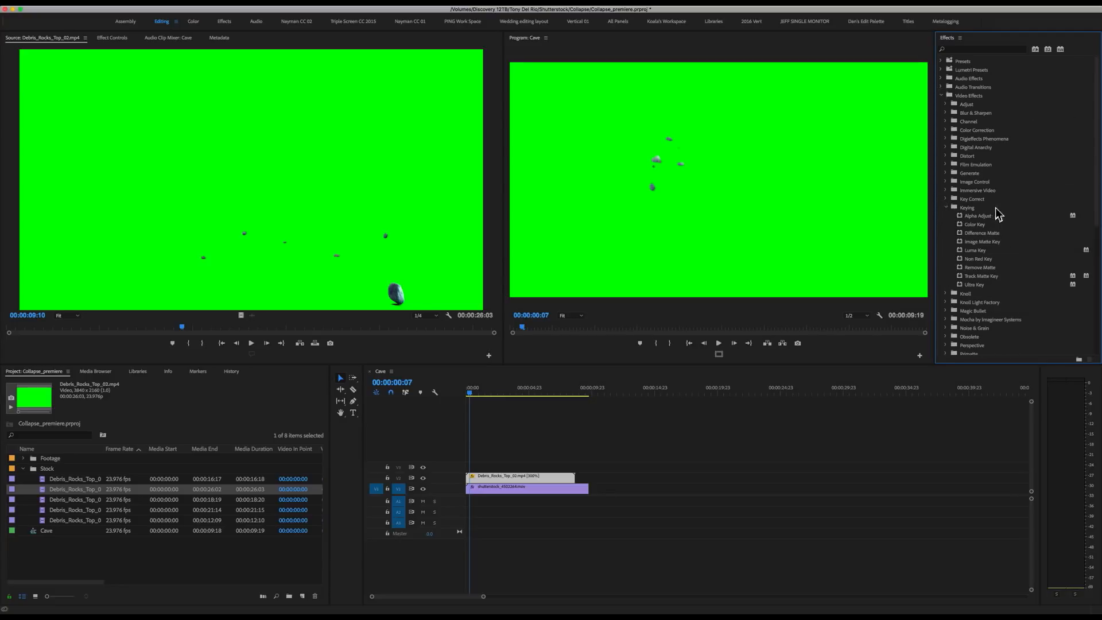
{"action": "left_click_drag", "start_coordinate": [980, 285], "coordinate": [531, 478]}
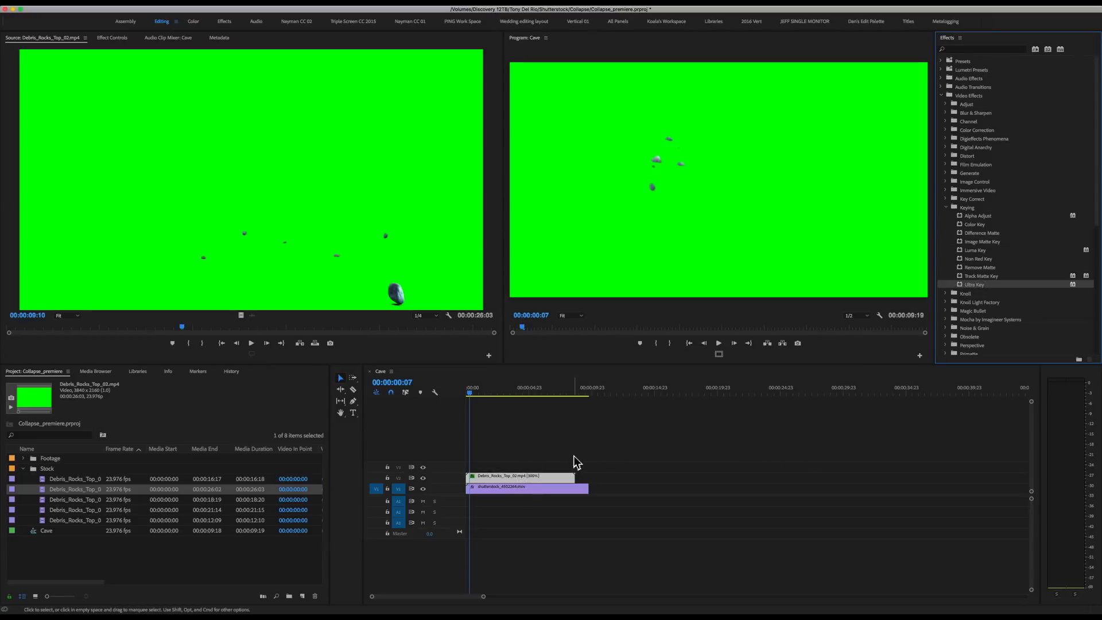
{"action": "left_click", "coordinate": [106, 38]}
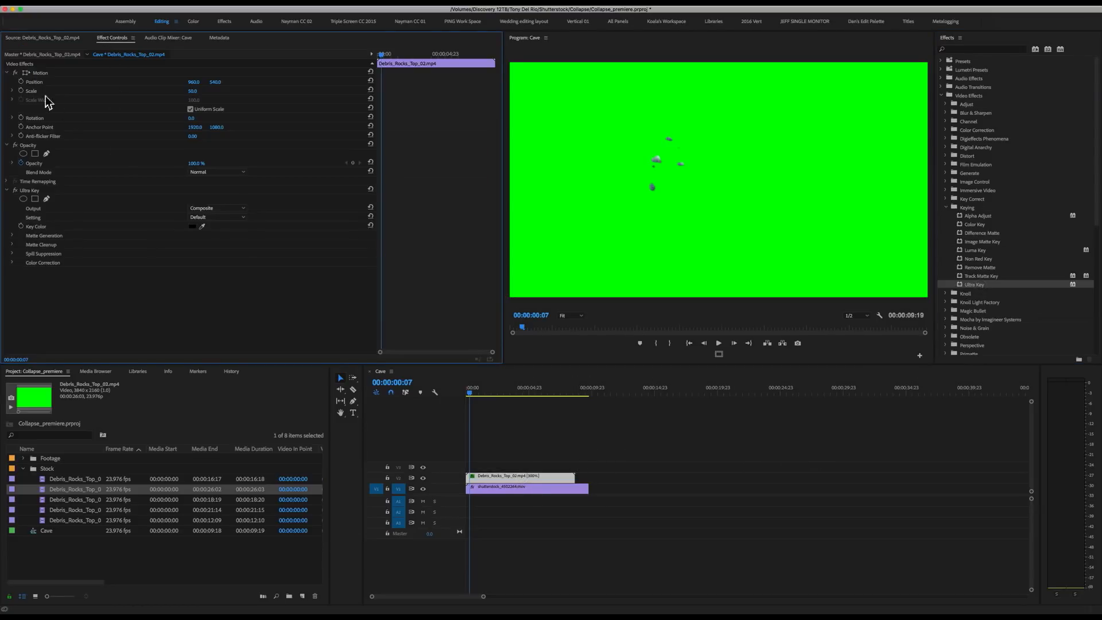
{"action": "left_click", "coordinate": [745, 165]}
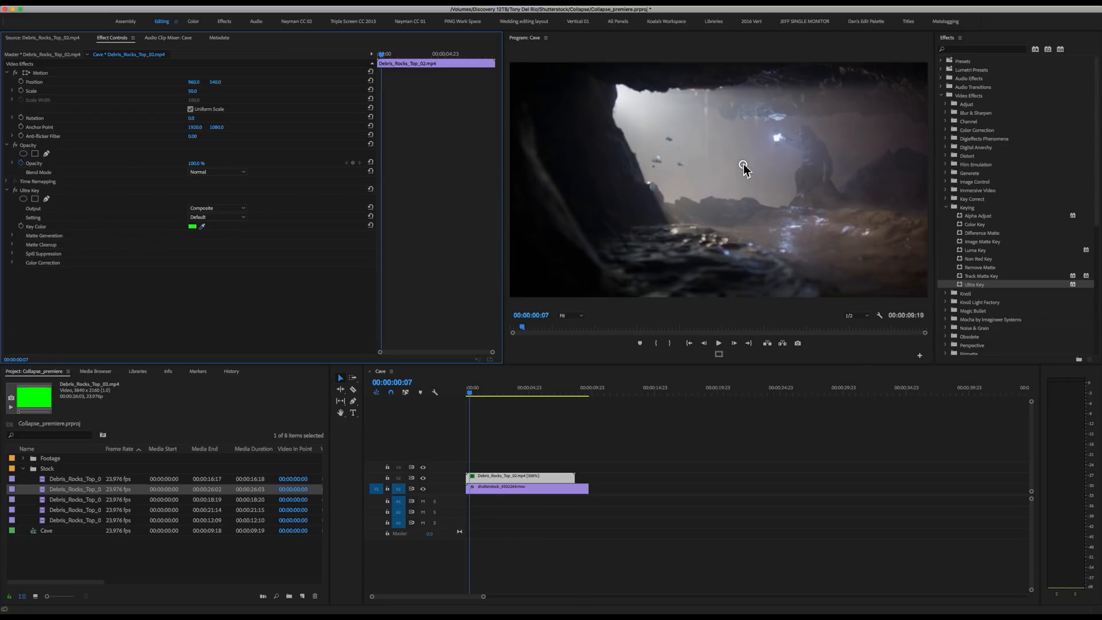
{"action": "mouse_move", "coordinate": [475, 389]}
{"action": "left_mouse_down"}
{"action": "mouse_move", "coordinate": [484, 395]}
{"action": "mouse_move", "coordinate": [463, 392]}
{"action": "mouse_move", "coordinate": [482, 395]}
{"action": "mouse_move", "coordinate": [472, 397]}
{"action": "left_mouse_up"}
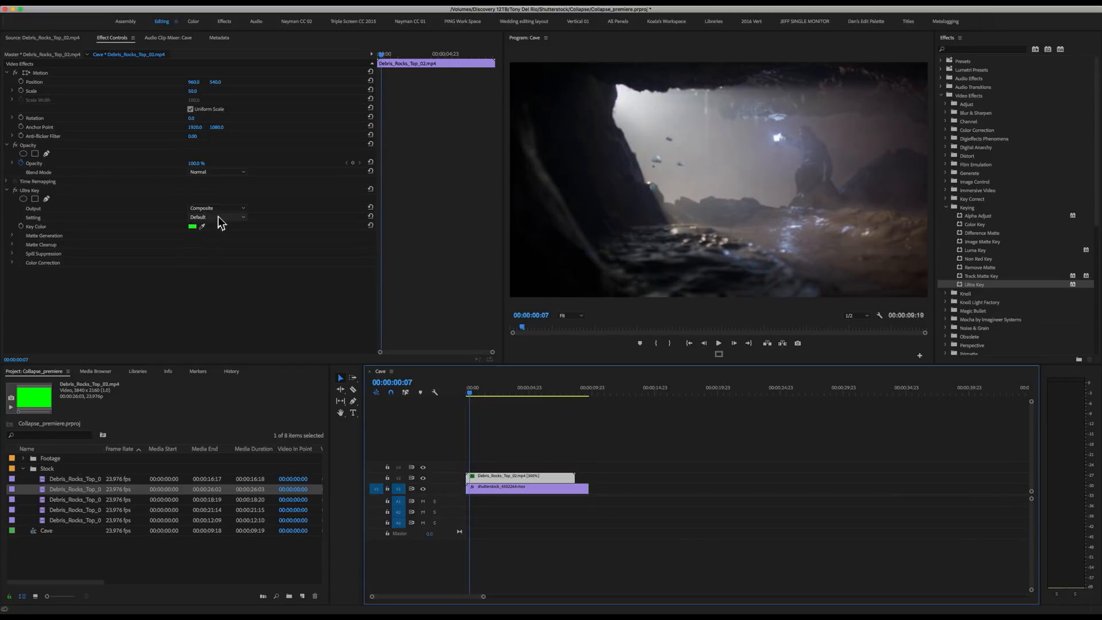
Set the Ultra Key setting to Aggressive and play back the keyed rocks over the cave footage.
{"action": "left_click", "coordinate": [236, 217]}
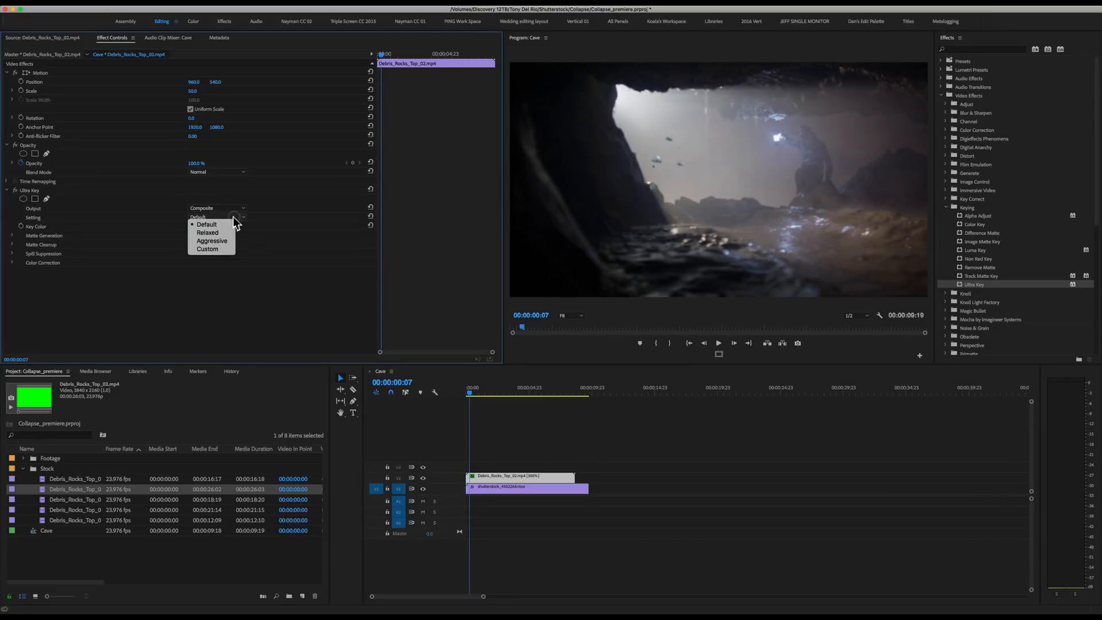
{"action": "left_click", "coordinate": [209, 241]}
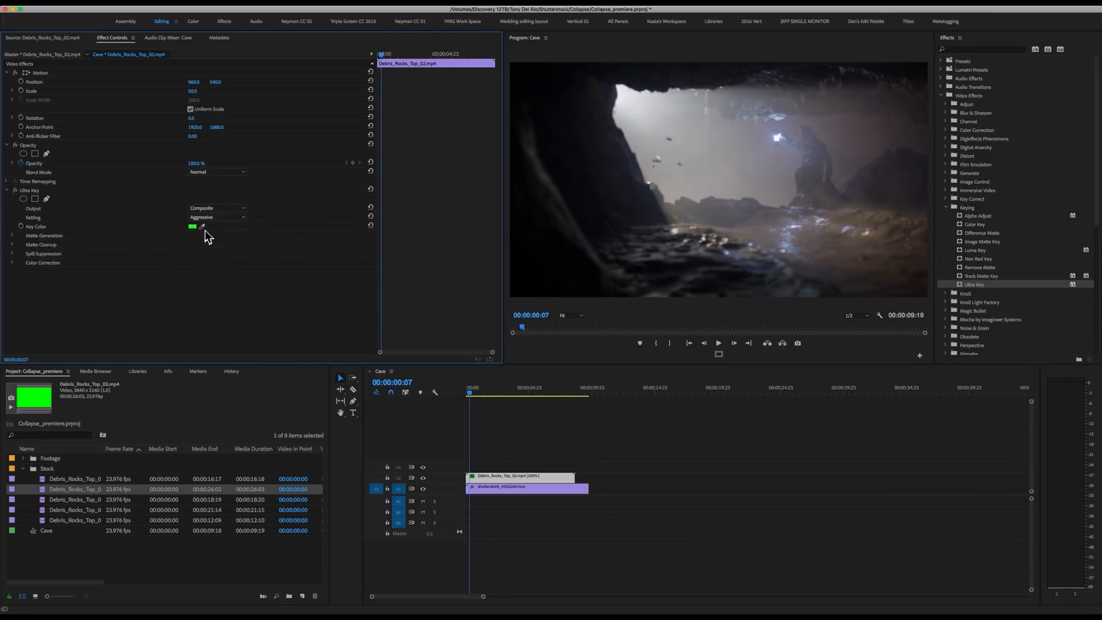
{"action": "left_click_drag", "start_coordinate": [472, 395], "coordinate": [467, 394]}
{"action": "key", "text": "space"}
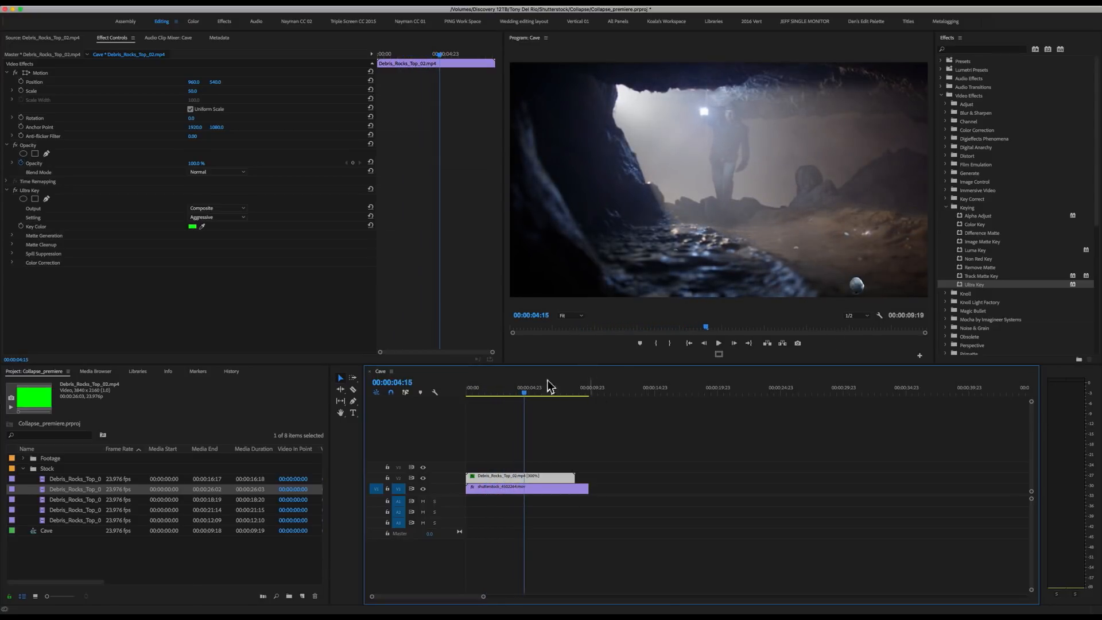
{"action": "left_click_drag", "start_coordinate": [523, 394], "coordinate": [458, 398]}
{"action": "key", "text": "space"}
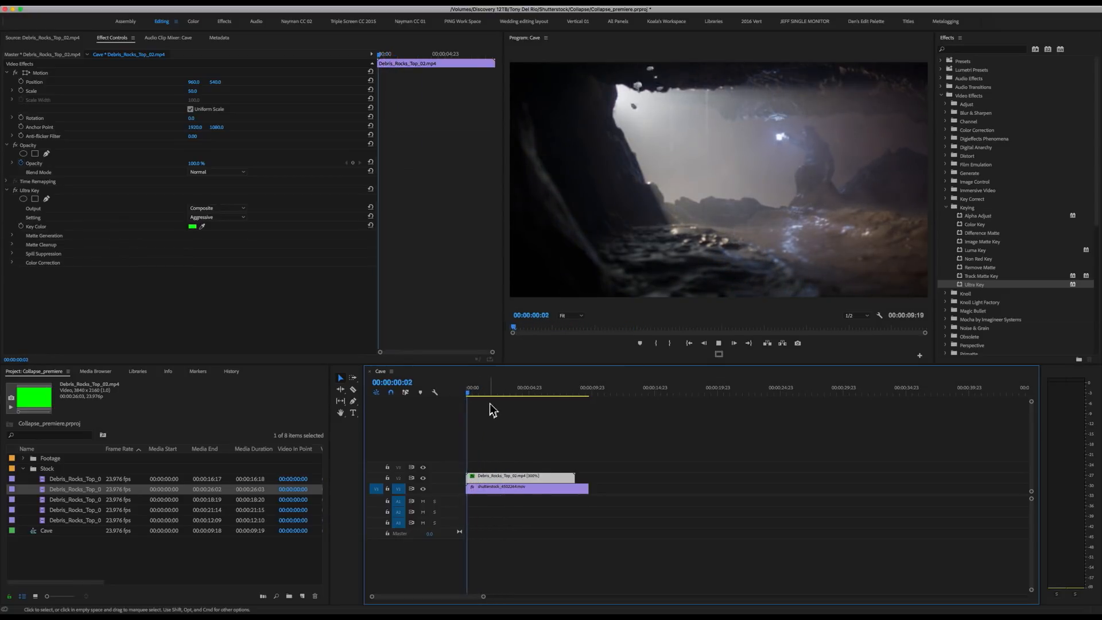
{"action": "mouse_move", "coordinate": [468, 394]}
{"action": "left_mouse_down"}
{"action": "mouse_move", "coordinate": [453, 394]}
{"action": "mouse_move", "coordinate": [479, 396]}
{"action": "left_mouse_up"}
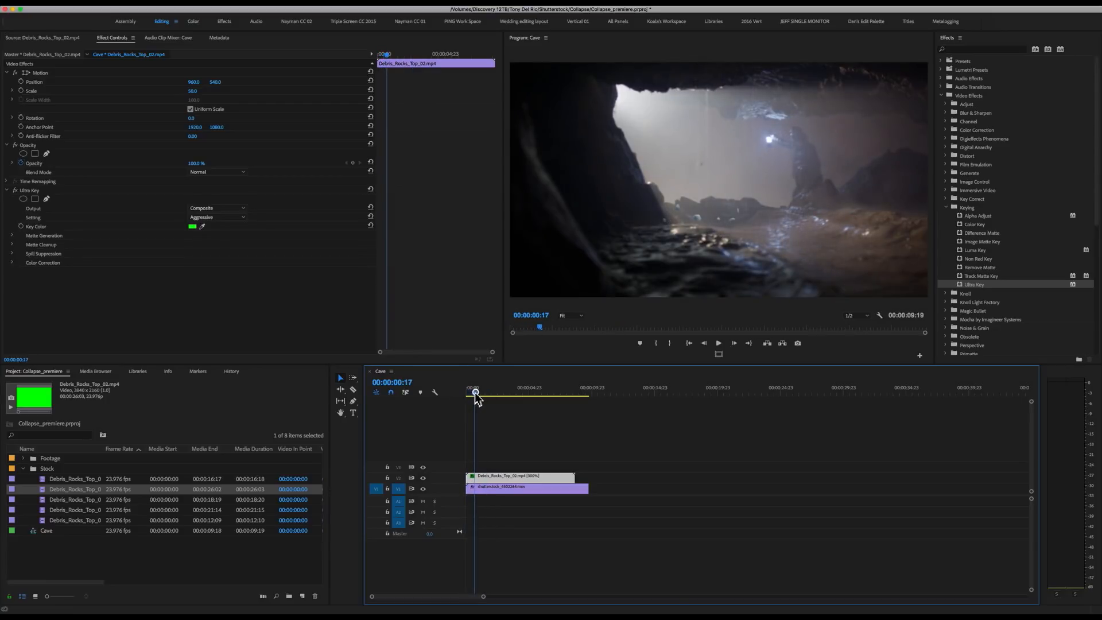
Apply Tint to the debris clip with black and white mapped to tones sampled from the cave and an 80% amount, and preview it.
{"action": "left_click", "coordinate": [947, 207]}
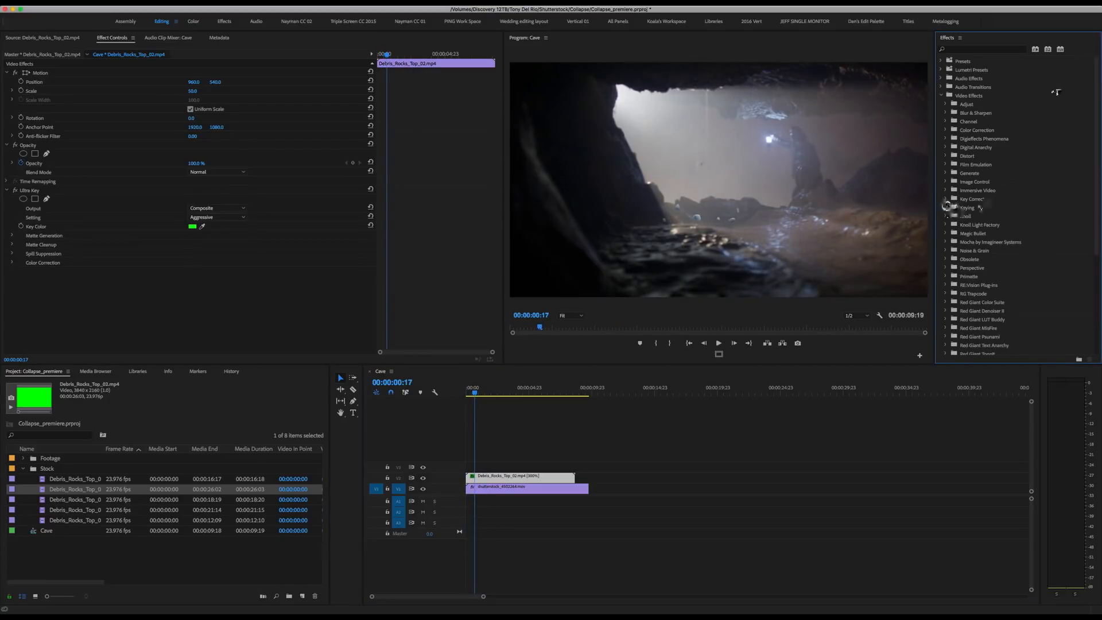
{"action": "left_click", "coordinate": [946, 130]}
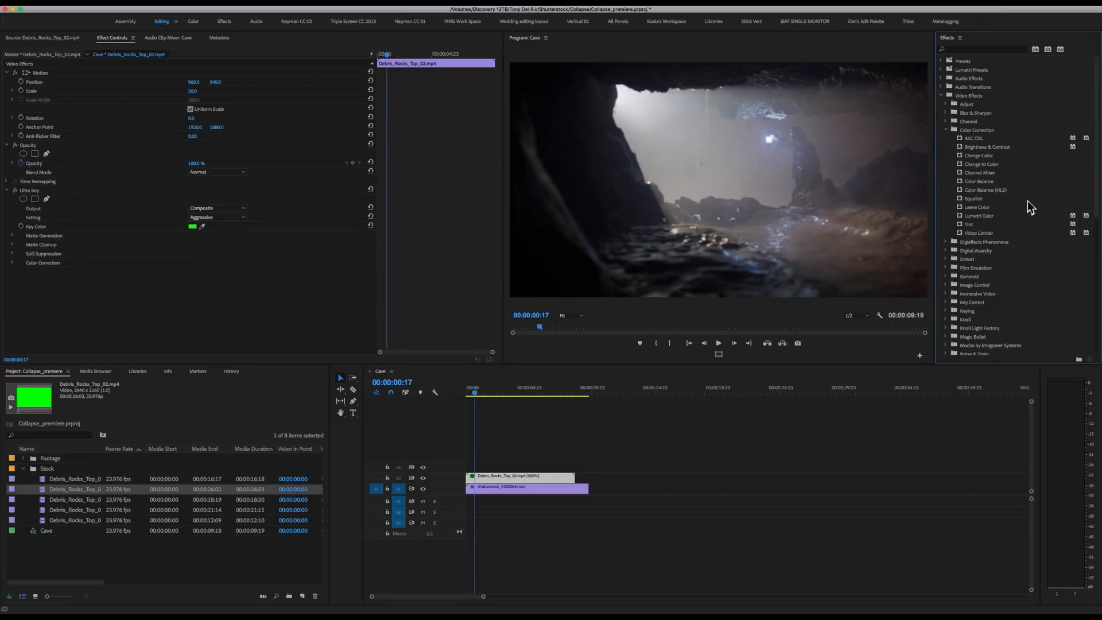
{"action": "left_click_drag", "start_coordinate": [970, 224], "coordinate": [535, 476]}
{"action": "left_click", "coordinate": [202, 289]}
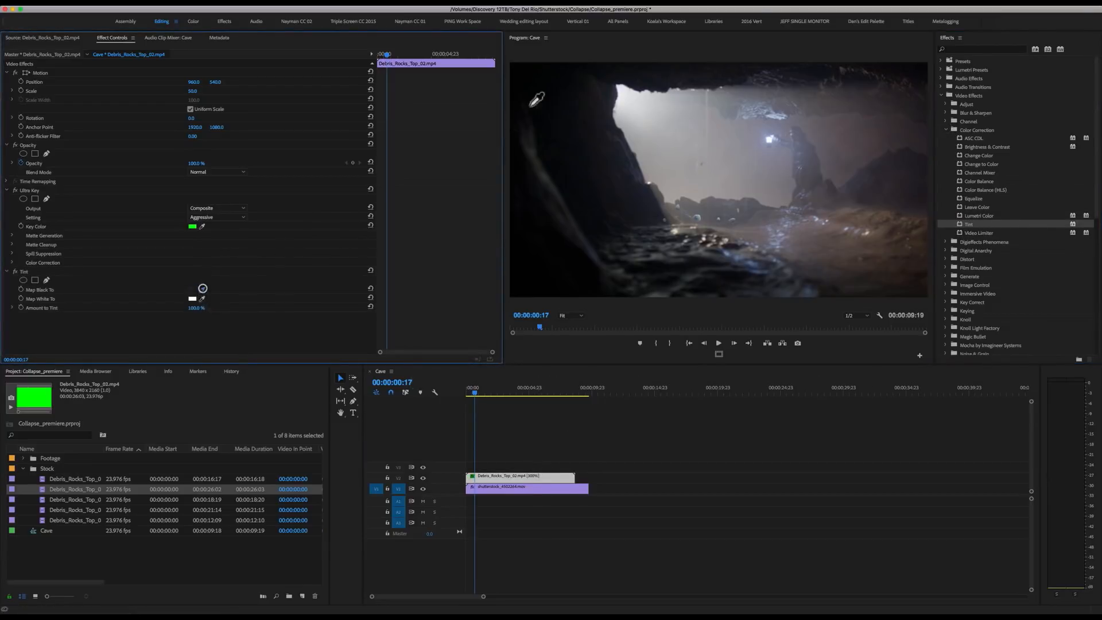
{"action": "left_click_drag", "start_coordinate": [200, 300], "coordinate": [800, 109]}
{"action": "left_click_drag", "start_coordinate": [471, 387], "coordinate": [462, 388]}
{"action": "key", "text": "space"}
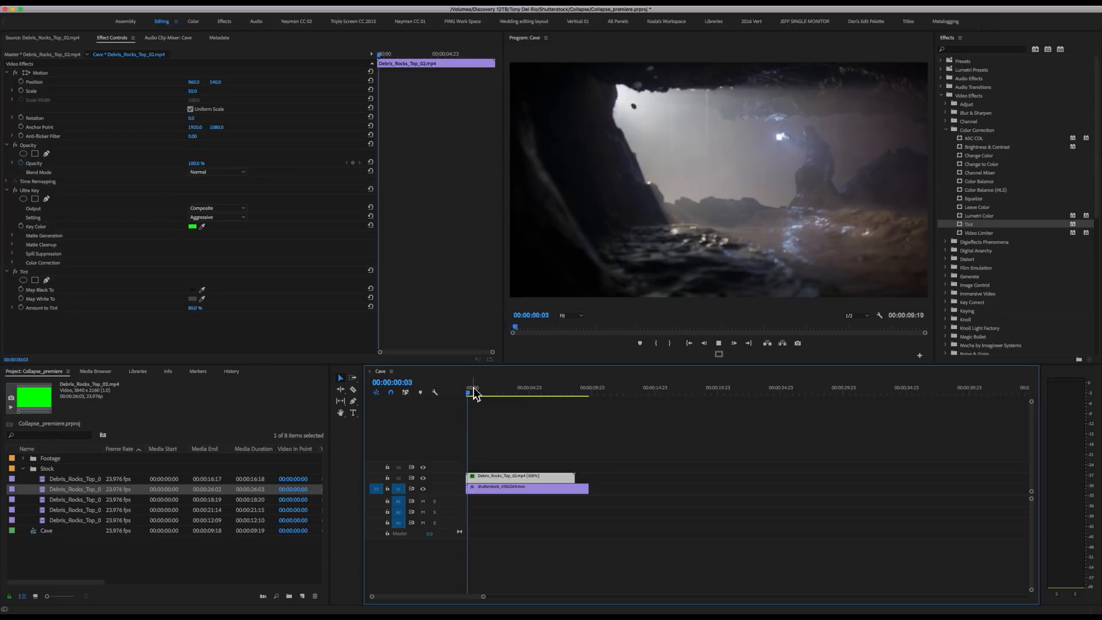
{"action": "key", "text": "space"}
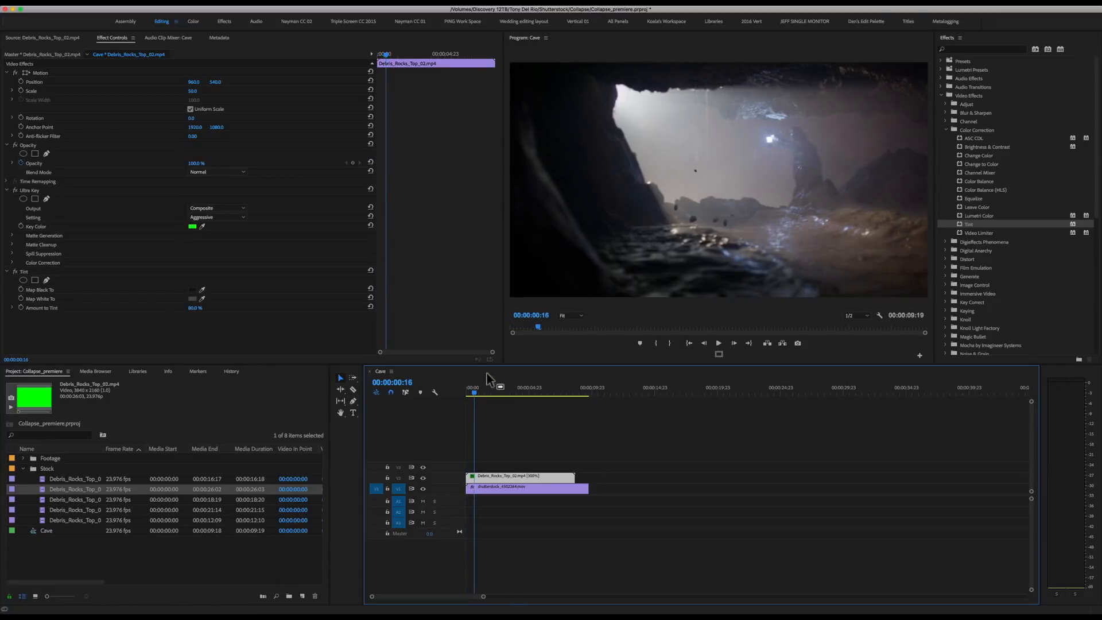
At 00:00:00:15, draw a closed free-form mask for the Tint effect around the left part of the cave frame and its falling rocks.
{"action": "mouse_move", "coordinate": [478, 391]}
{"action": "left_mouse_down"}
{"action": "mouse_move", "coordinate": [504, 392]}
{"action": "mouse_move", "coordinate": [473, 391]}
{"action": "left_mouse_up"}
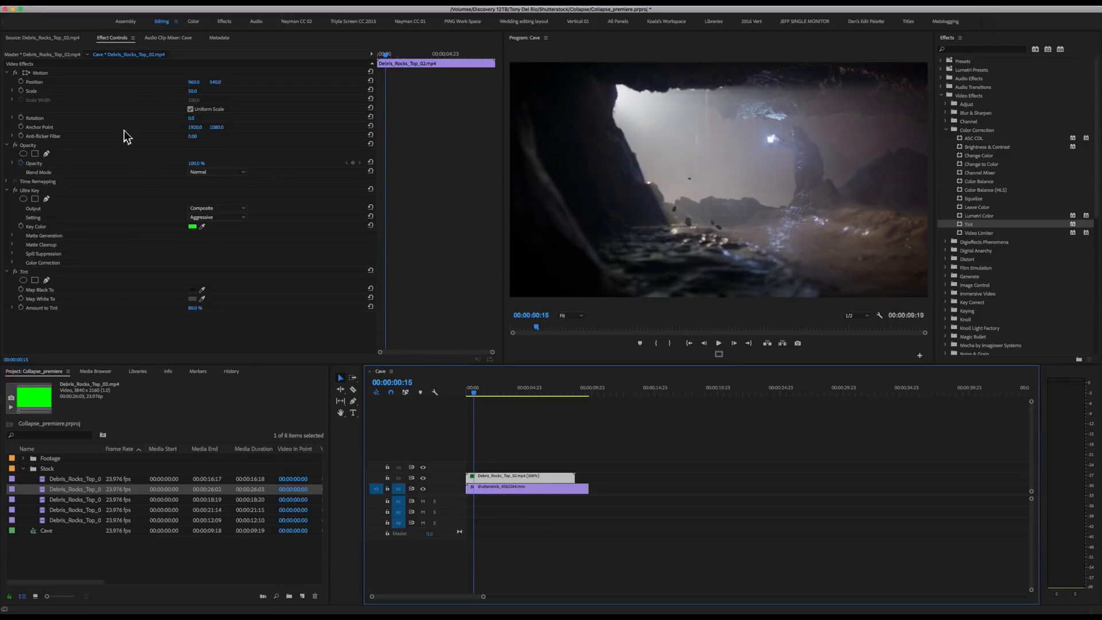
{"action": "left_click", "coordinate": [6, 190]}
{"action": "left_click", "coordinate": [26, 199]}
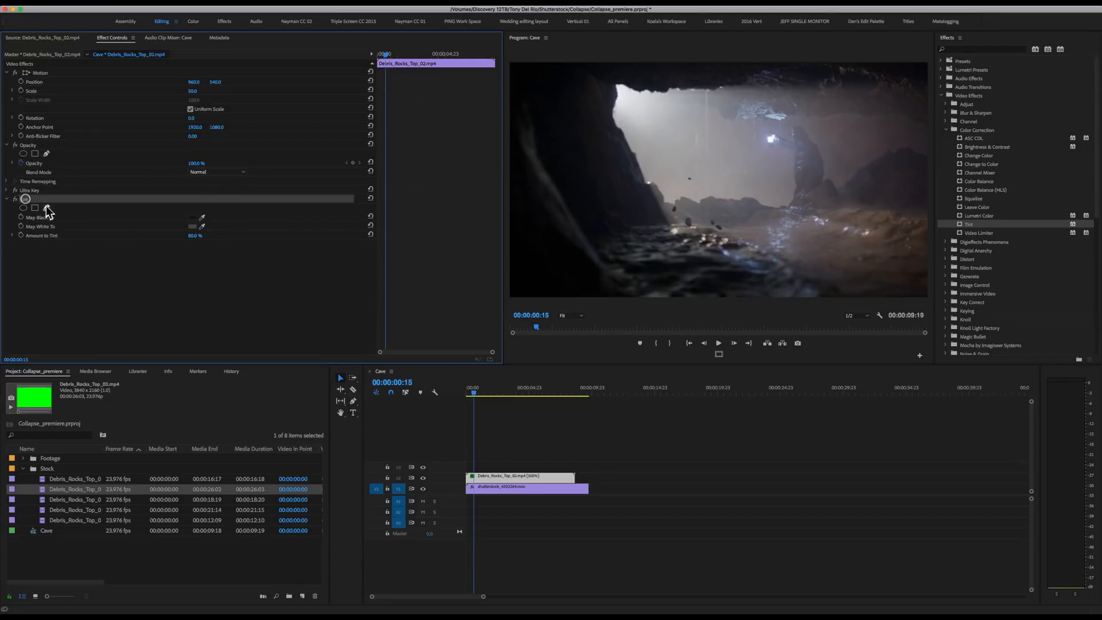
{"action": "left_click", "coordinate": [47, 208]}
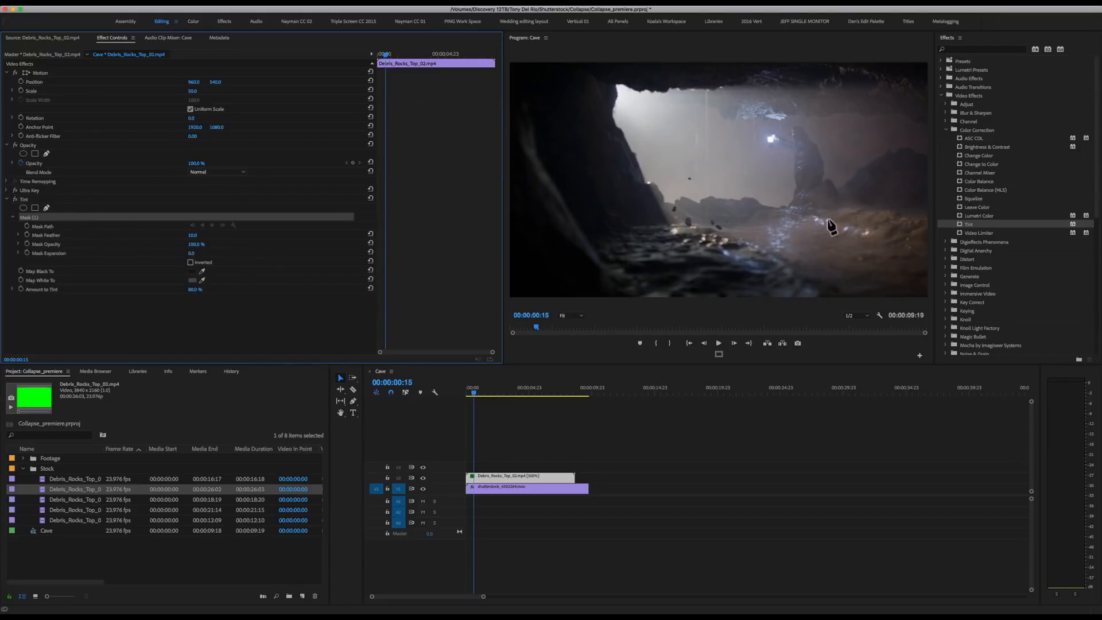
{"action": "left_click", "coordinate": [678, 75]}
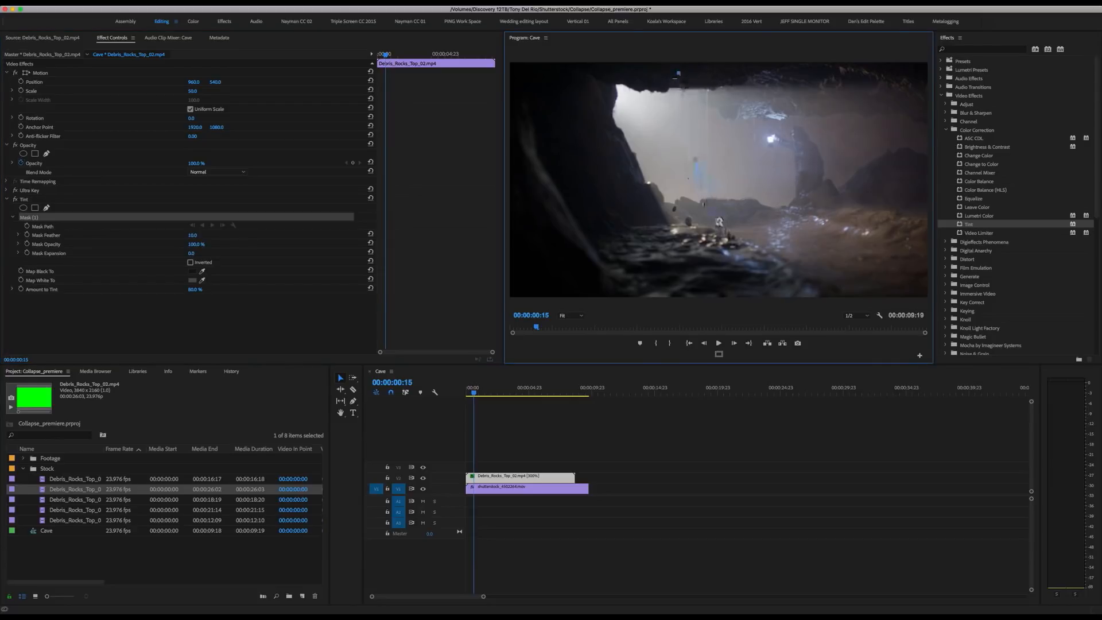
{"action": "left_click", "coordinate": [816, 295]}
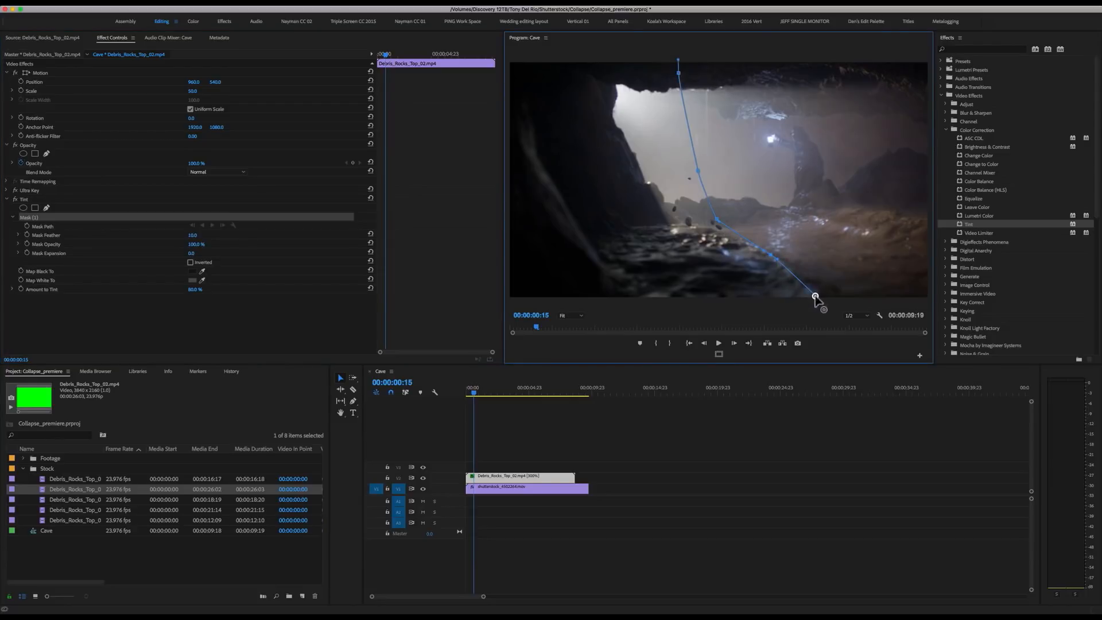
{"action": "left_click", "coordinate": [548, 295]}
{"action": "left_click", "coordinate": [534, 69]}
{"action": "left_click", "coordinate": [679, 73]}
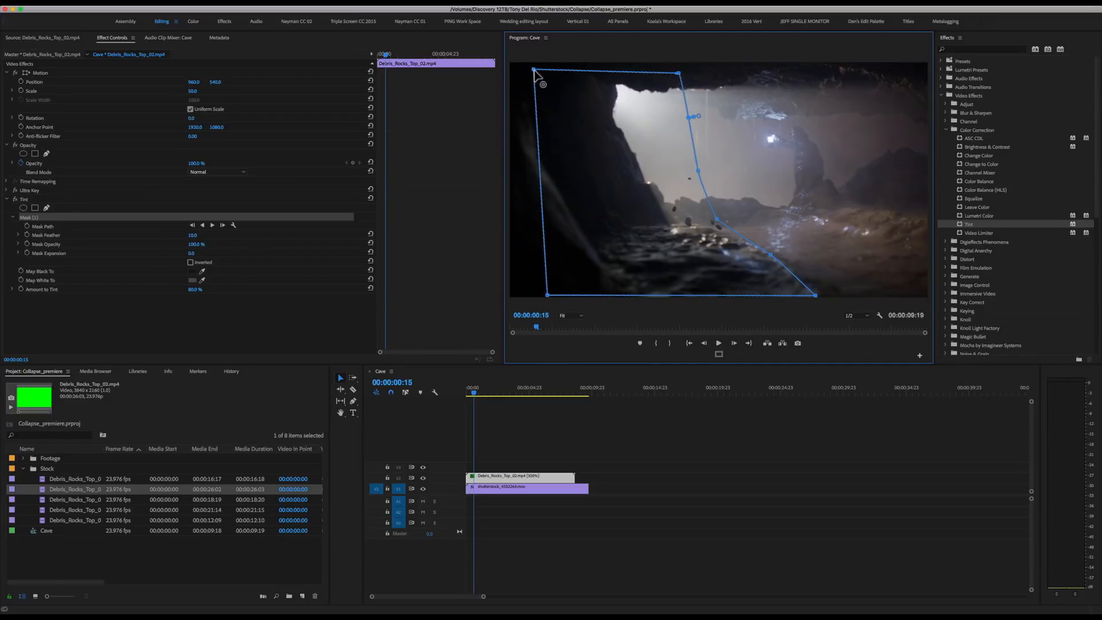
Extend the Tint mask's outer corners beyond the frame edges, adjust its inner edge, and check the mask at 00:00:01:06.
{"action": "left_click", "coordinate": [568, 315]}
{"action": "left_click", "coordinate": [572, 340]}
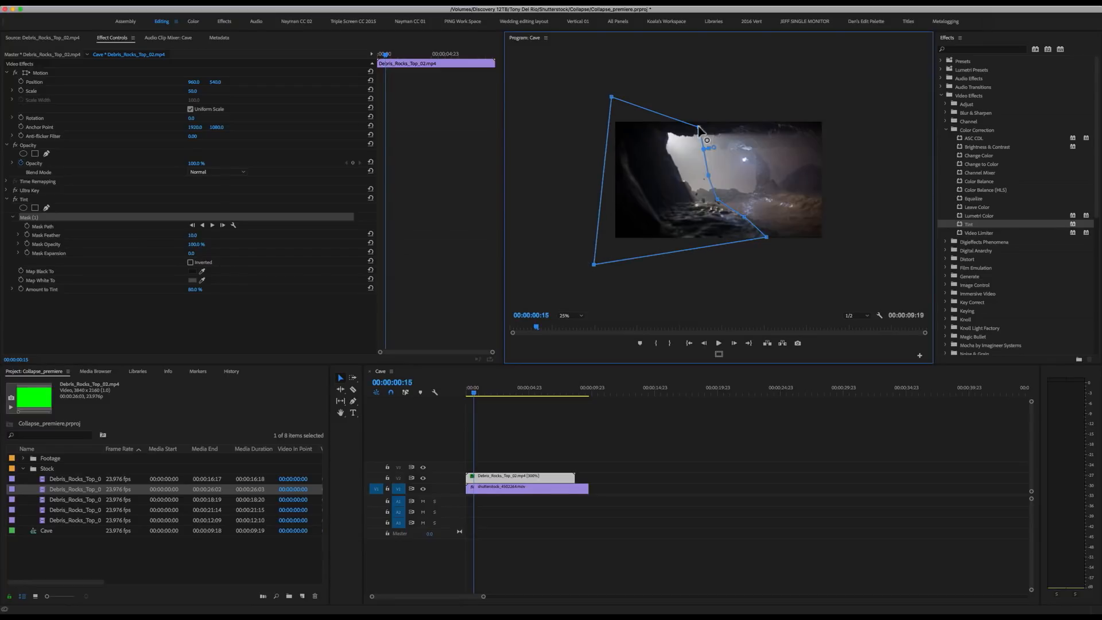
{"action": "left_click", "coordinate": [571, 316]}
{"action": "left_click", "coordinate": [571, 319]}
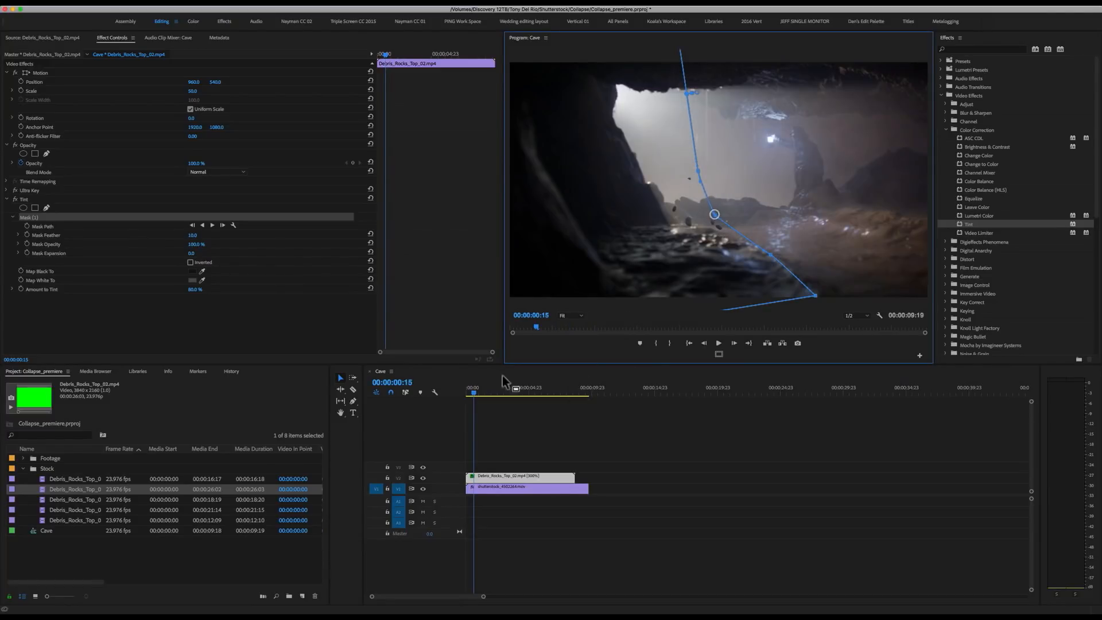
{"action": "left_click_drag", "start_coordinate": [485, 392], "coordinate": [482, 392]}
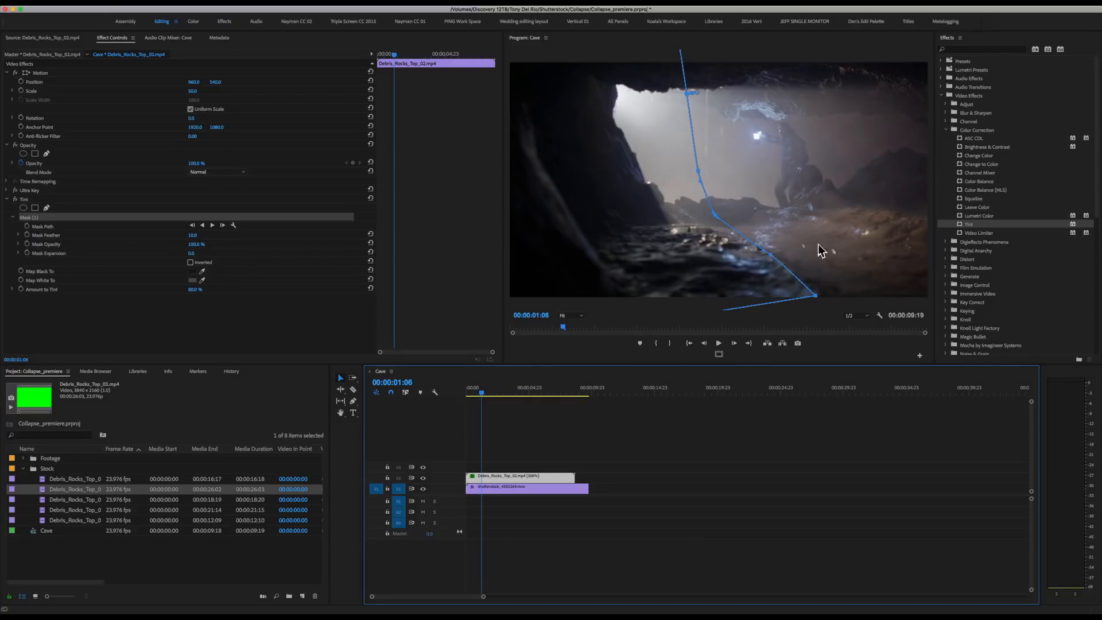
Set the Tint mask's feather to 54 and play back the softened mask over the cave footage.
{"action": "left_click", "coordinate": [194, 236]}
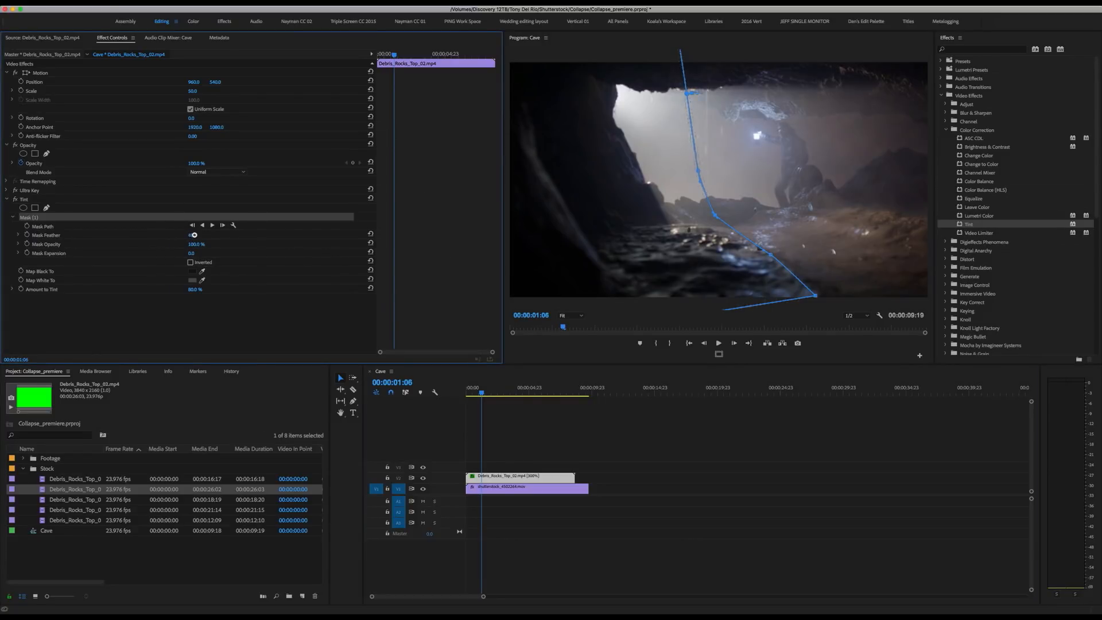
{"action": "left_click_drag", "start_coordinate": [483, 392], "coordinate": [463, 394]}
{"action": "key", "text": "space"}
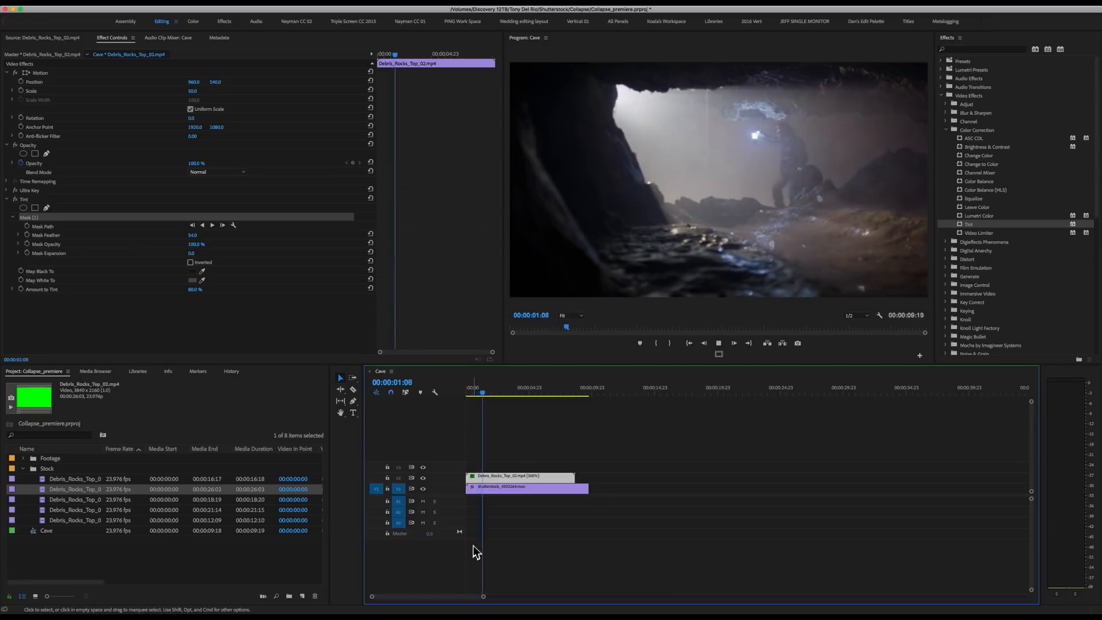
{"action": "key", "text": "space"}
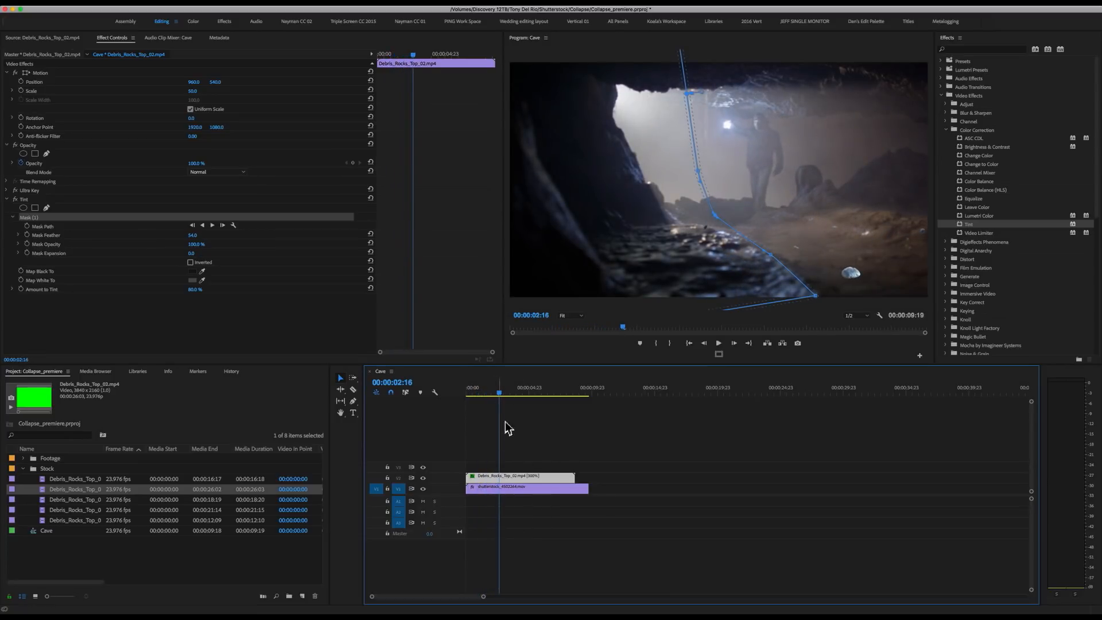
Apply Gaussian Blur to the debris clip with the playhead at 00:00:00:07.
{"action": "left_click_drag", "start_coordinate": [495, 392], "coordinate": [474, 396]}
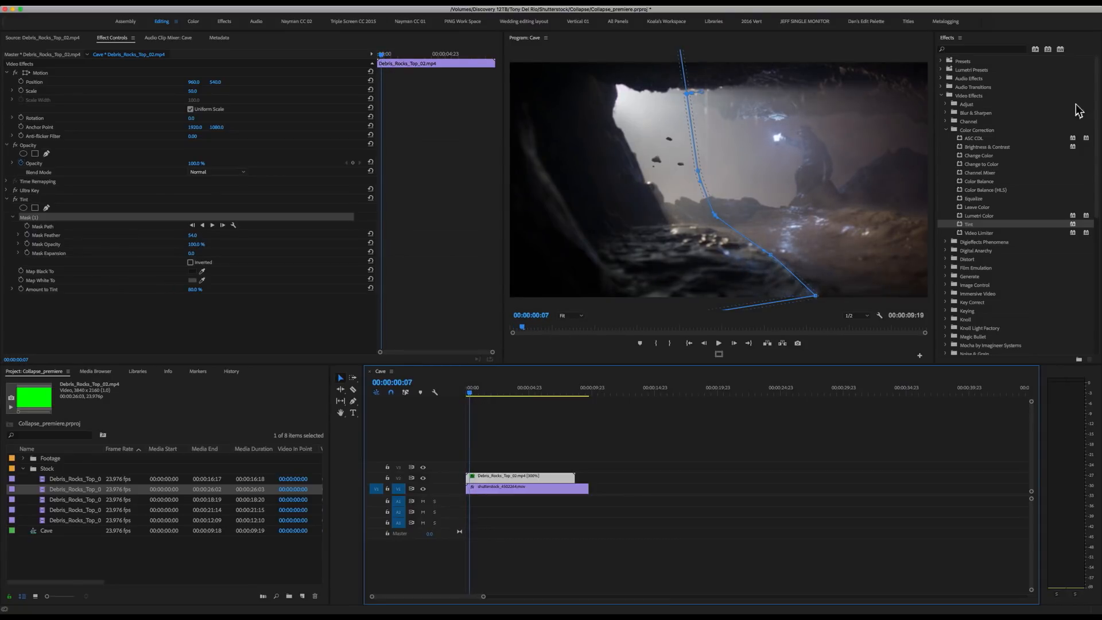
{"action": "left_click", "coordinate": [946, 130]}
{"action": "left_click", "coordinate": [945, 113]}
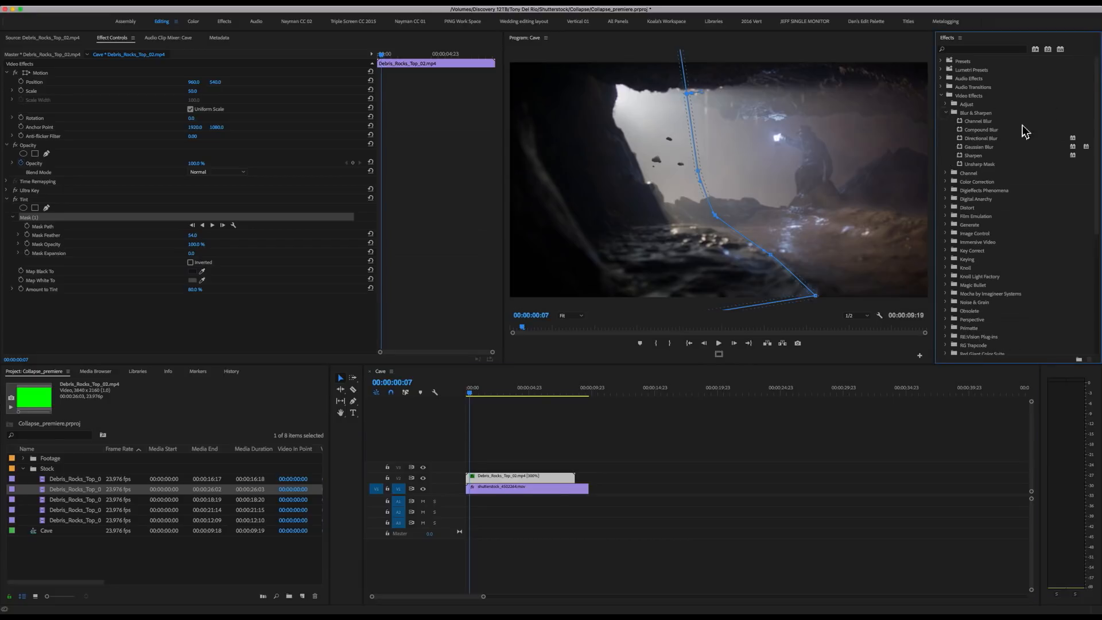
{"action": "left_click_drag", "start_coordinate": [989, 152], "coordinate": [524, 479]}
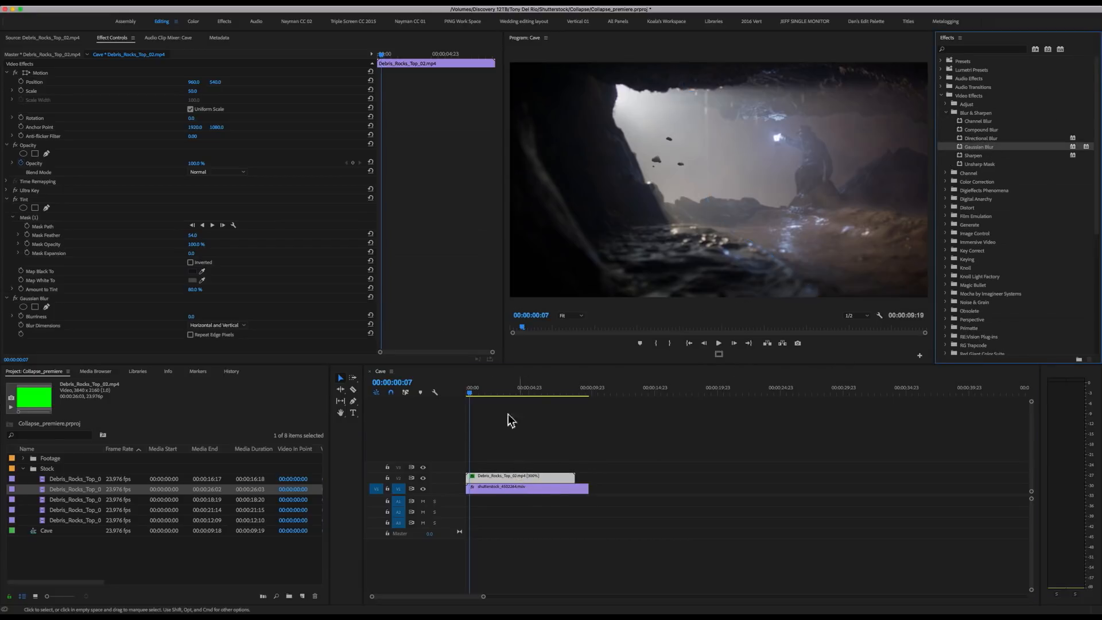
Keyframe the Gaussian Blur's Blurriness across the debris clip, including a keyframe at 00:00:03:03 and a final value of 9.2.
{"action": "left_click", "coordinate": [192, 318]}
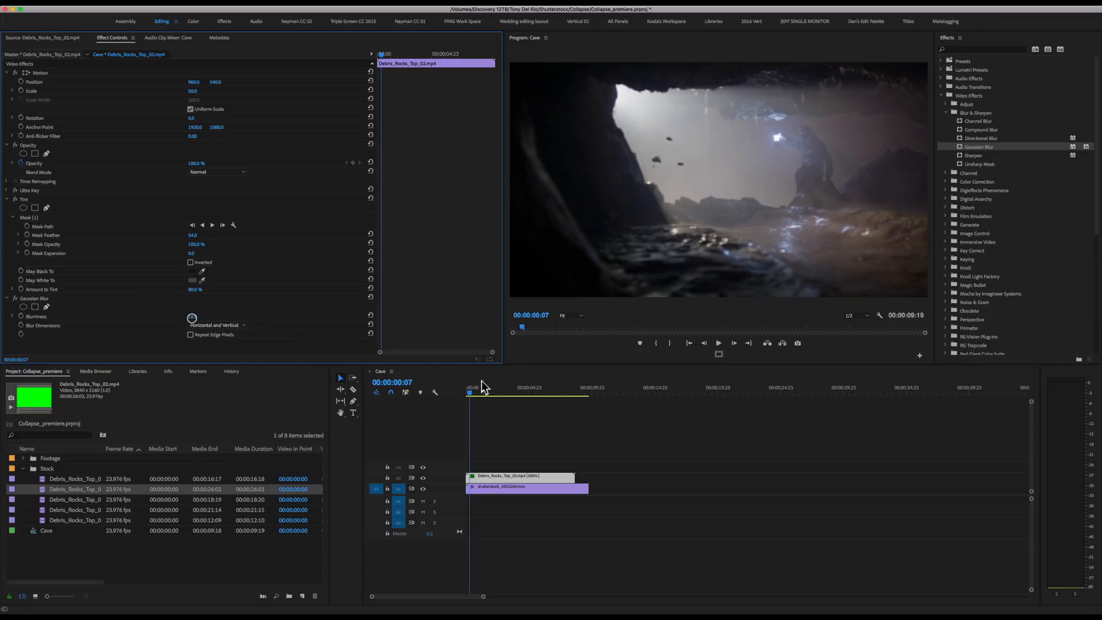
{"action": "left_click_drag", "start_coordinate": [475, 393], "coordinate": [505, 395]}
{"action": "left_click", "coordinate": [20, 316]}
{"action": "left_click", "coordinate": [193, 316]}
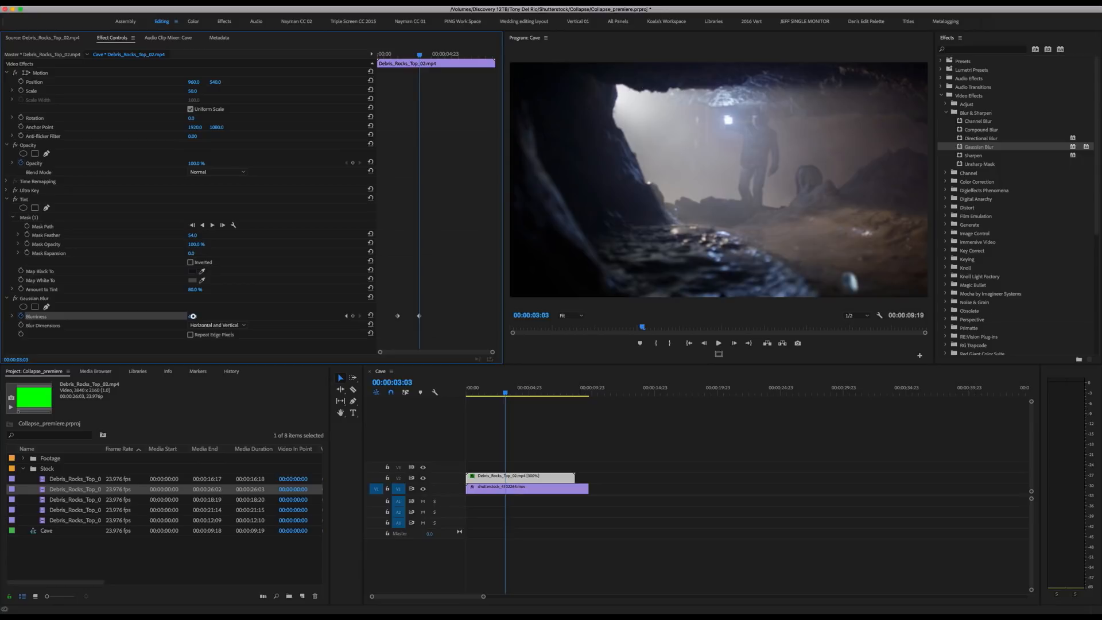
{"action": "left_click_drag", "start_coordinate": [505, 395], "coordinate": [575, 395]}
{"action": "left_click", "coordinate": [353, 316]}
{"action": "left_click", "coordinate": [191, 317]}
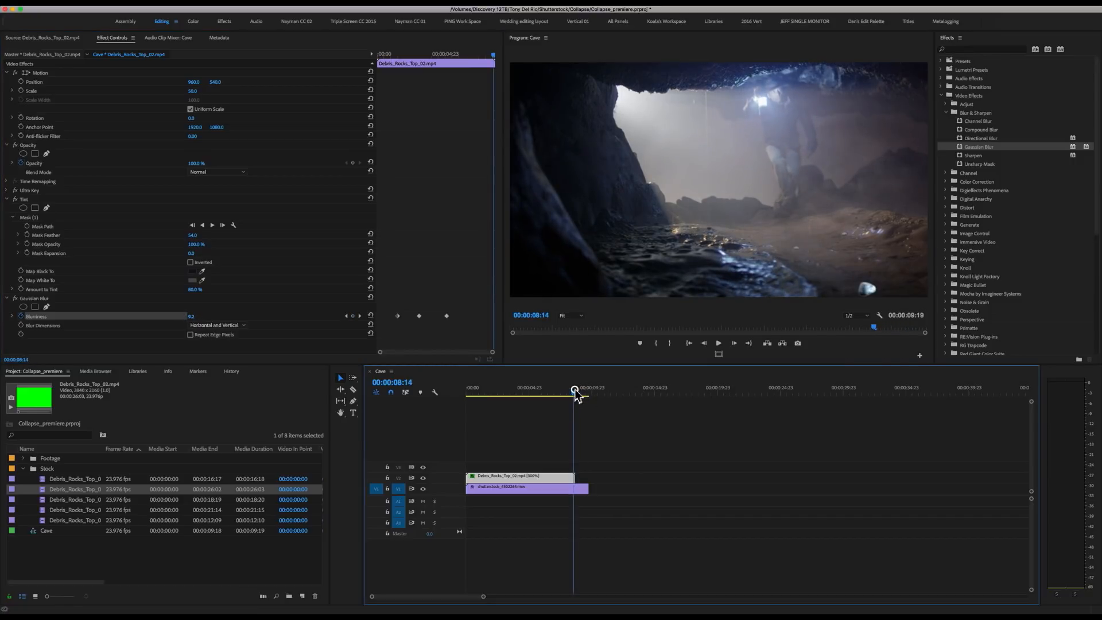
Cut the cave footage at 00:00:08:14, where the debris clip ends, and delete the excess.
{"action": "left_click", "coordinate": [583, 487]}
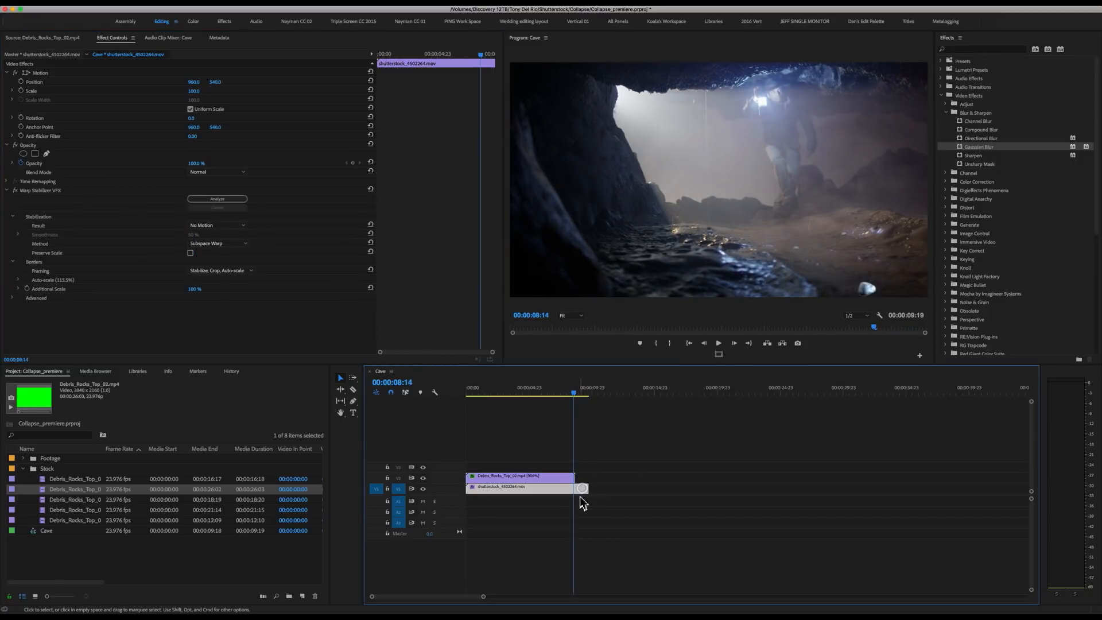
{"action": "key", "text": "c"}
{"action": "key", "text": "a"}
{"action": "left_click_drag", "start_coordinate": [637, 513], "coordinate": [575, 457]}
{"action": "key", "text": "Delete"}
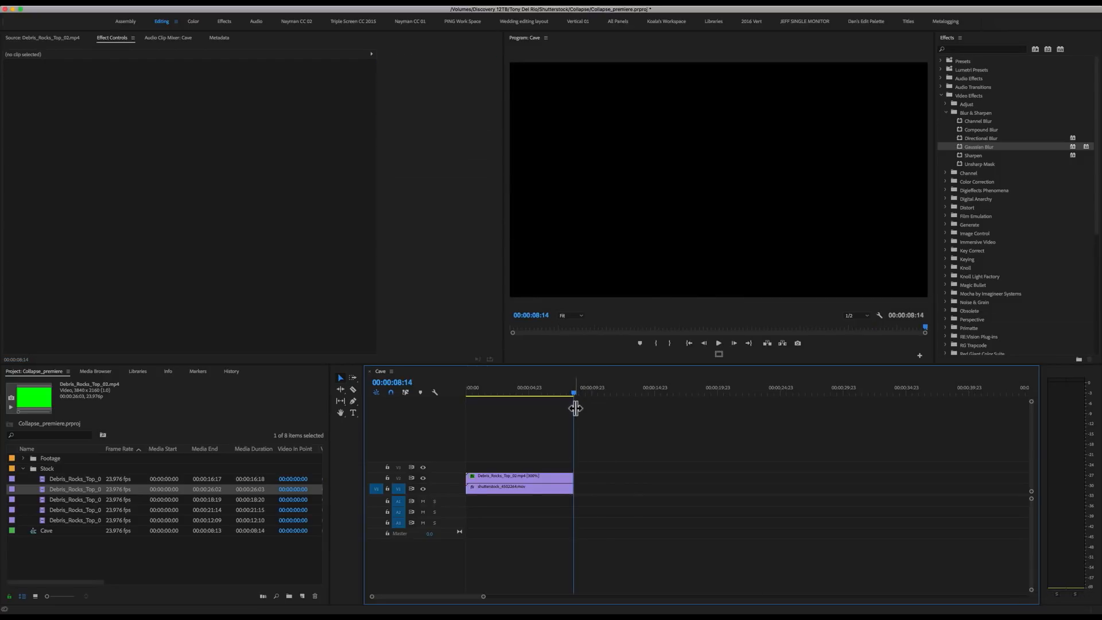
Play the finished cave composite from the beginning to check the falling rocks.
{"action": "left_click_drag", "start_coordinate": [563, 393], "coordinate": [464, 489]}
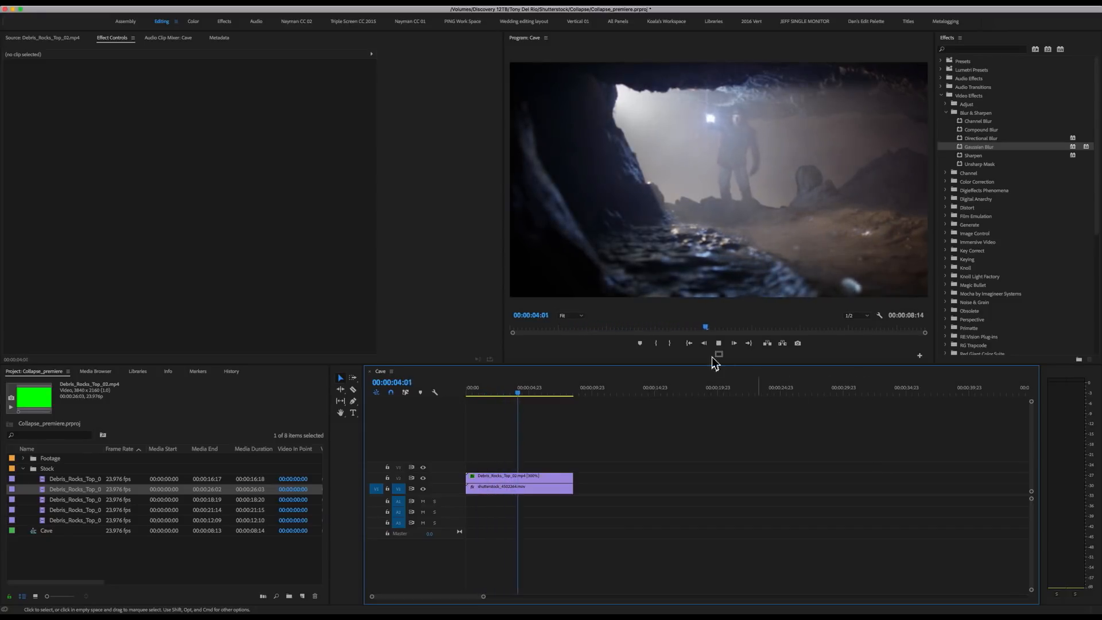
{"action": "left_click_drag", "start_coordinate": [524, 394], "coordinate": [390, 386]}
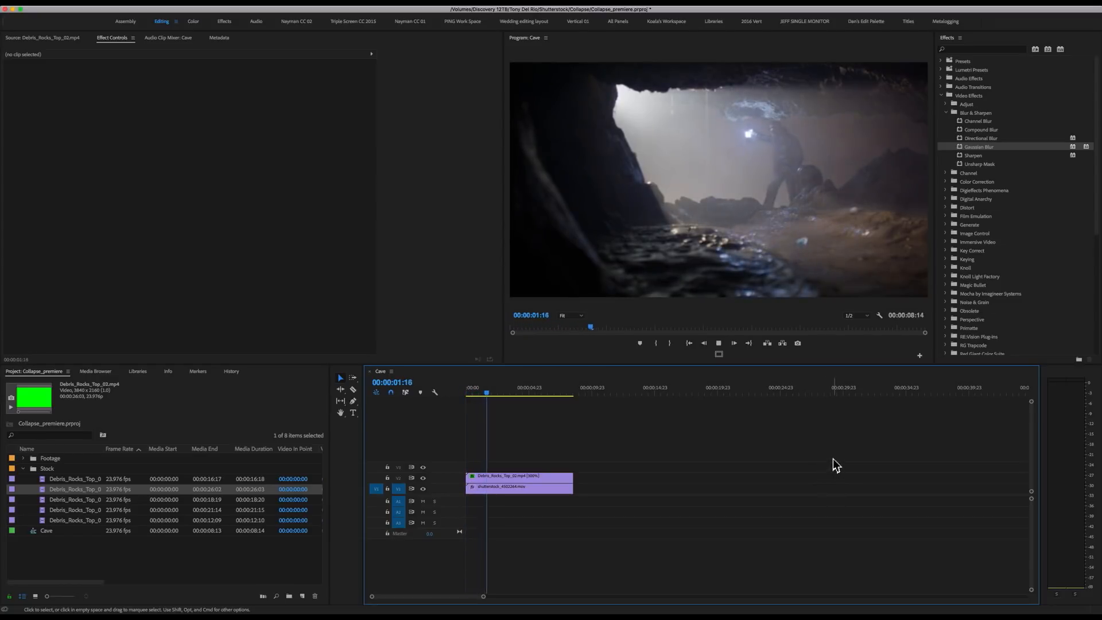
{"action": "left_click_drag", "start_coordinate": [496, 391], "coordinate": [429, 393]}
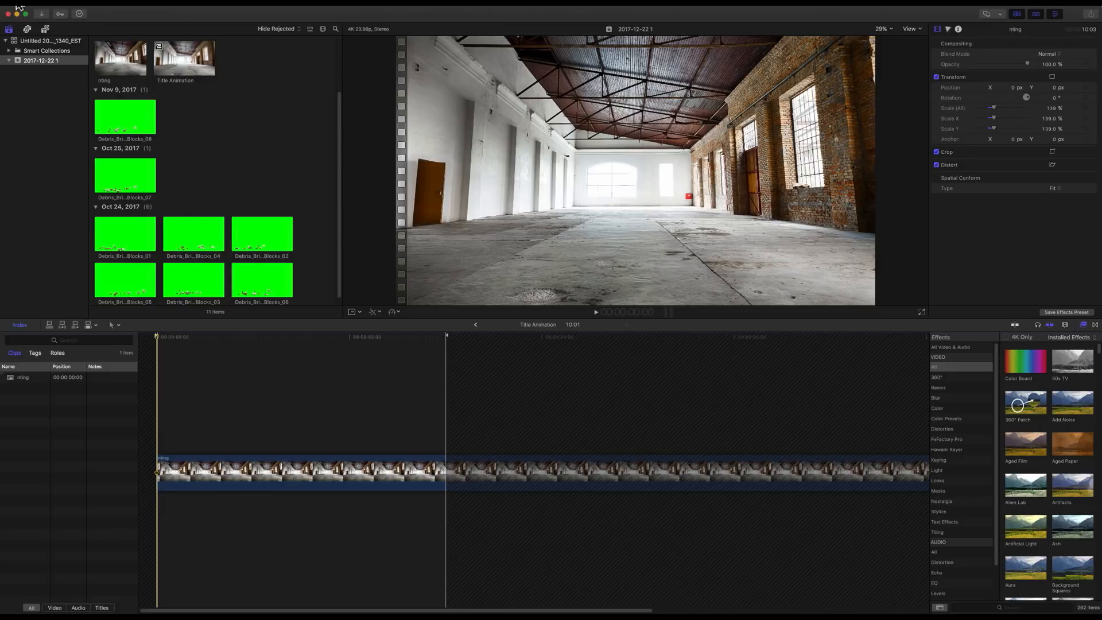
Switch to Final Cut Pro and place a Custom 3D title above the warehouse clip at the start of the timeline.
{"action": "left_click", "coordinate": [47, 31]}
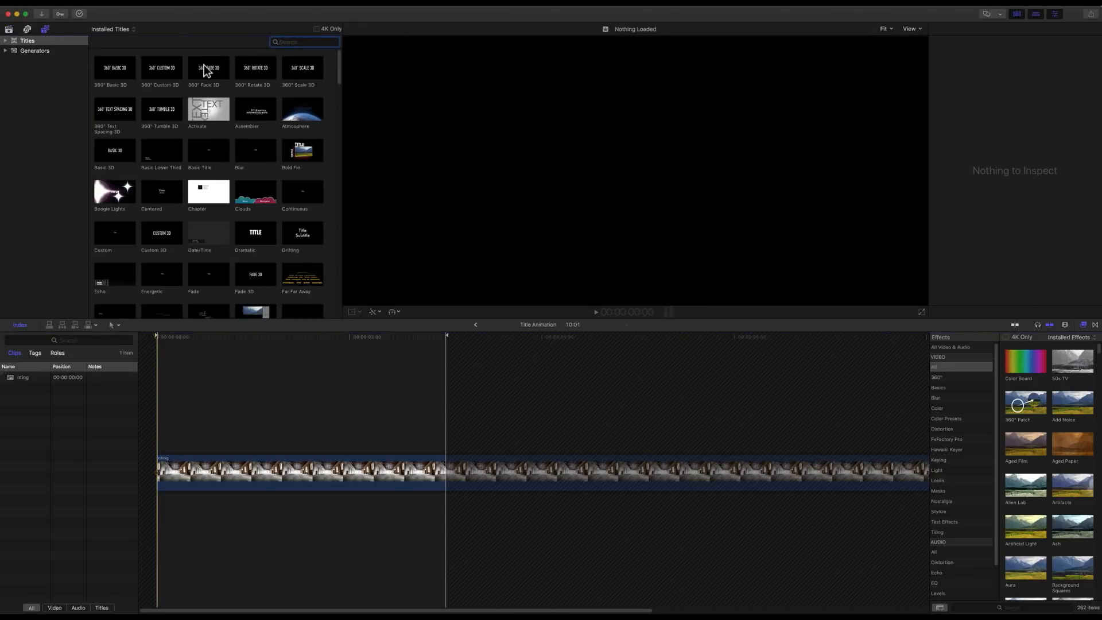
{"action": "left_click_drag", "start_coordinate": [145, 238], "coordinate": [160, 447]}
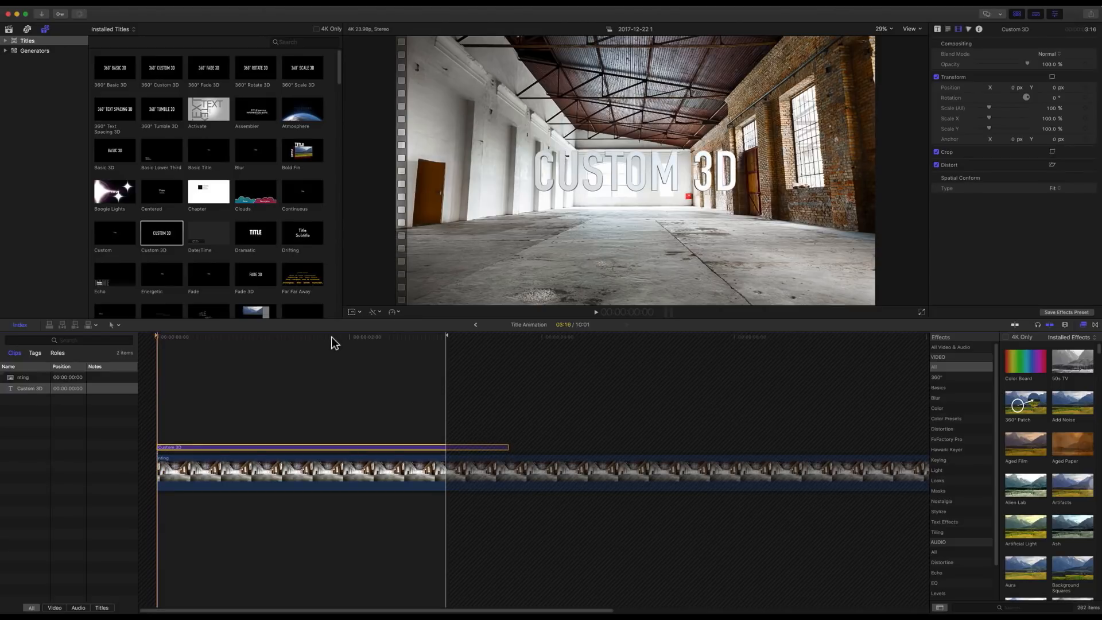
{"action": "left_click_drag", "start_coordinate": [286, 338], "coordinate": [143, 336]}
Change the title text to COLLAPSE and its font to Franklin Gothic Heavy.
{"action": "left_click", "coordinate": [938, 29]}
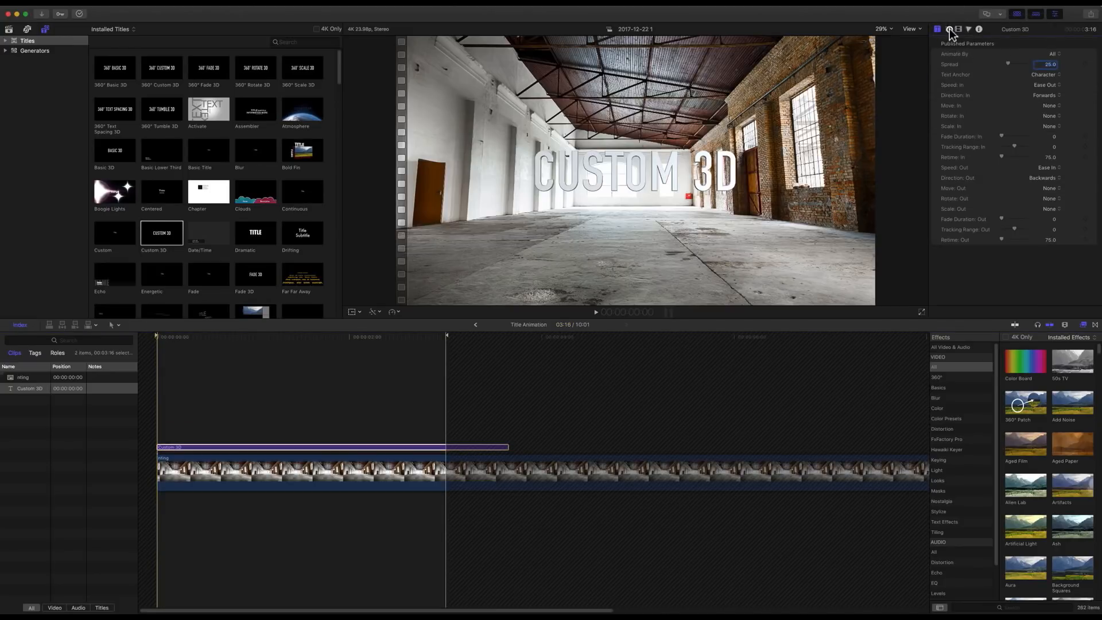
{"action": "left_click", "coordinate": [951, 30]}
{"action": "left_click", "coordinate": [969, 71]}
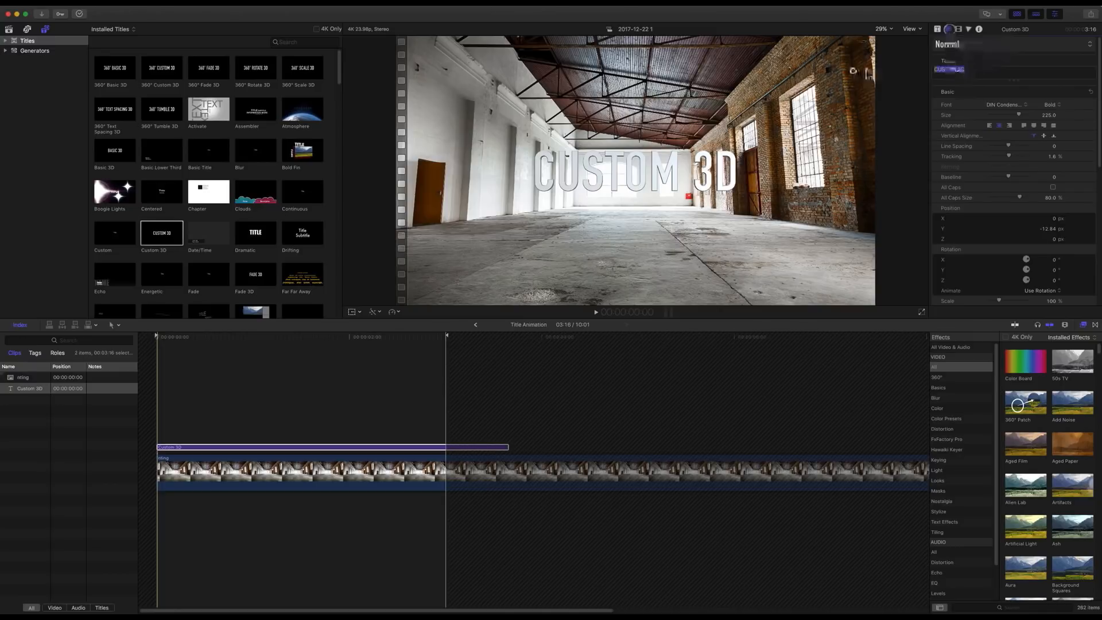
{"action": "type", "text": "COLLAPSE"}
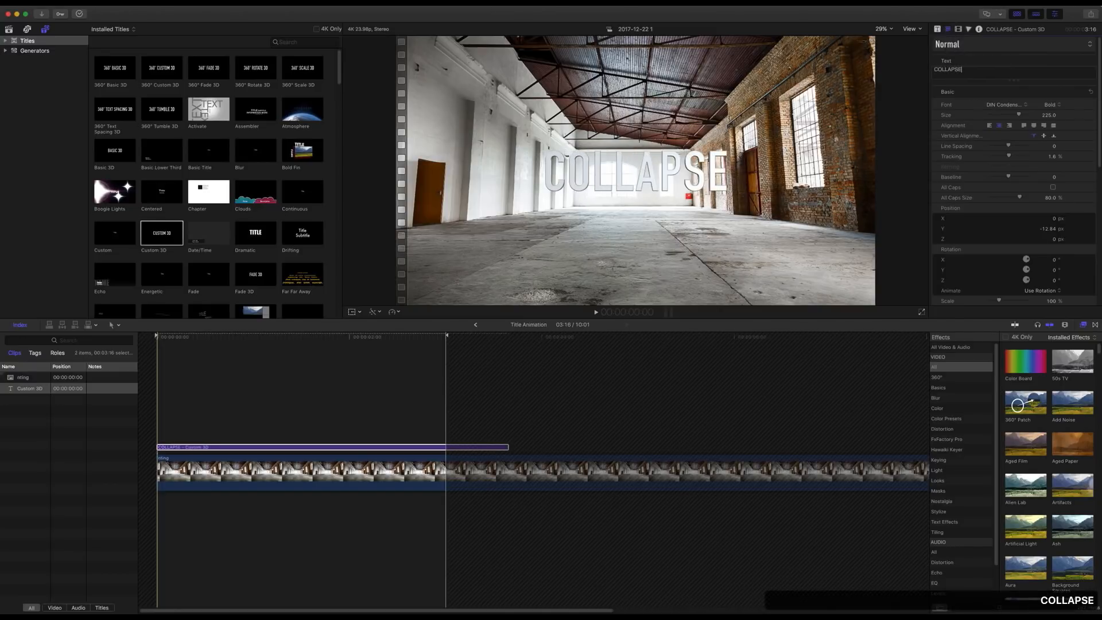
{"action": "left_click", "coordinate": [1024, 105]}
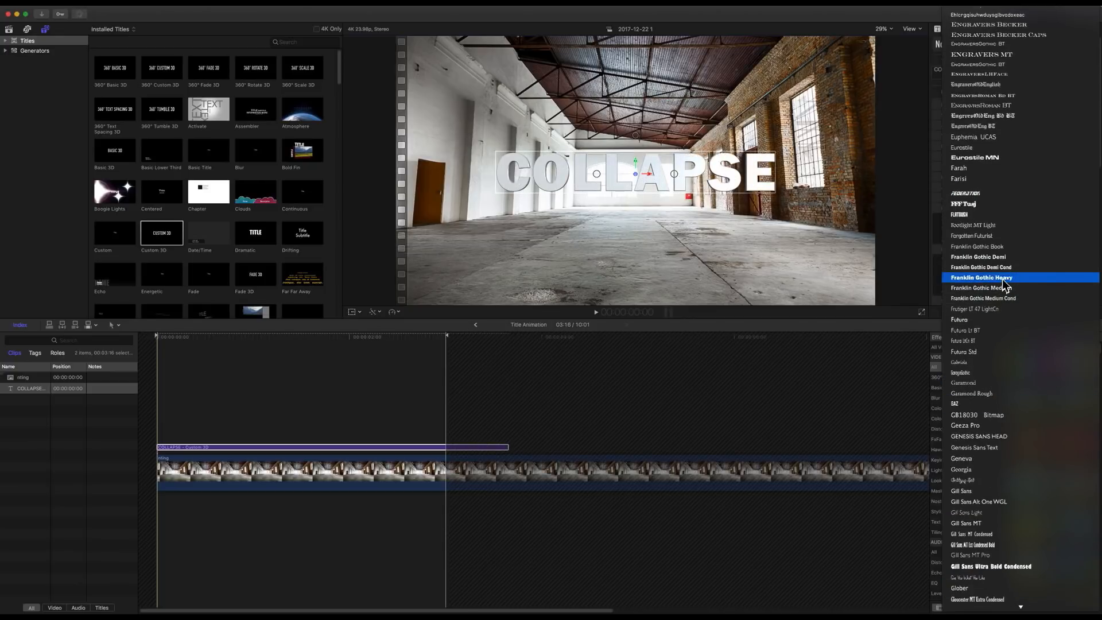
{"action": "left_click", "coordinate": [1002, 281]}
Set the 3D text's weight to -0.93 and its front edge size to 6.31.
{"action": "scroll", "coordinate": [996, 218], "scroll_direction": "down", "scroll_amount": 3}
{"action": "left_click_drag", "start_coordinate": [994, 214], "coordinate": [1013, 254]}
{"action": "scroll", "coordinate": [1002, 277], "scroll_direction": "down", "scroll_amount": 3}
Apply the Grunge Concrete material to the COLLAPSE title and set its 3D depth to 25.
{"action": "left_click", "coordinate": [946, 235]}
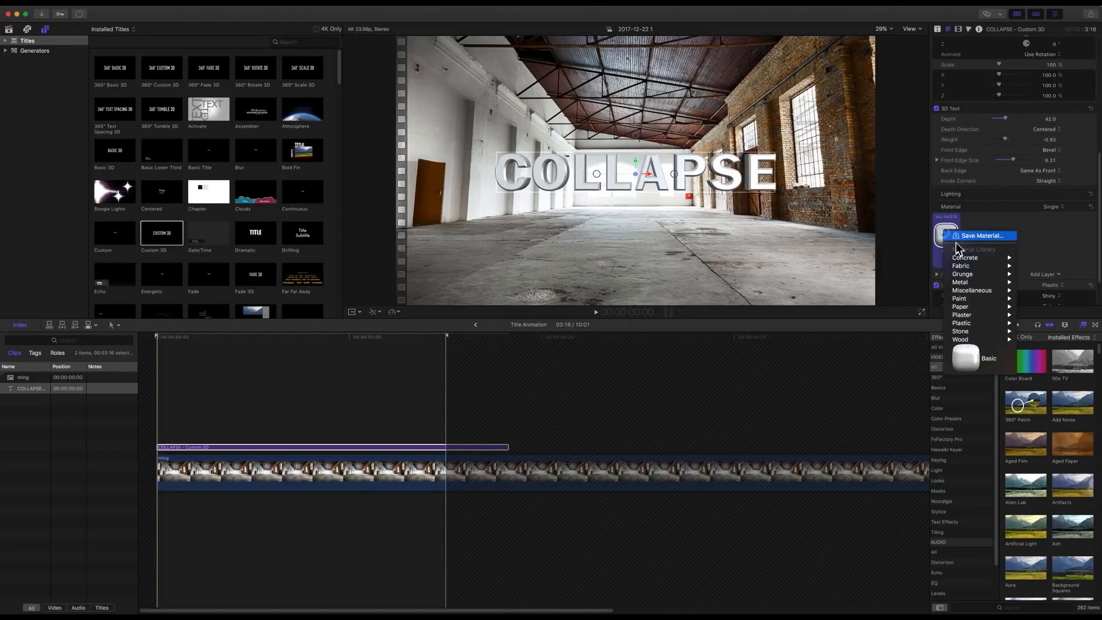
{"action": "mouse_move", "coordinate": [970, 258]}
{"action": "left_click", "coordinate": [899, 356]}
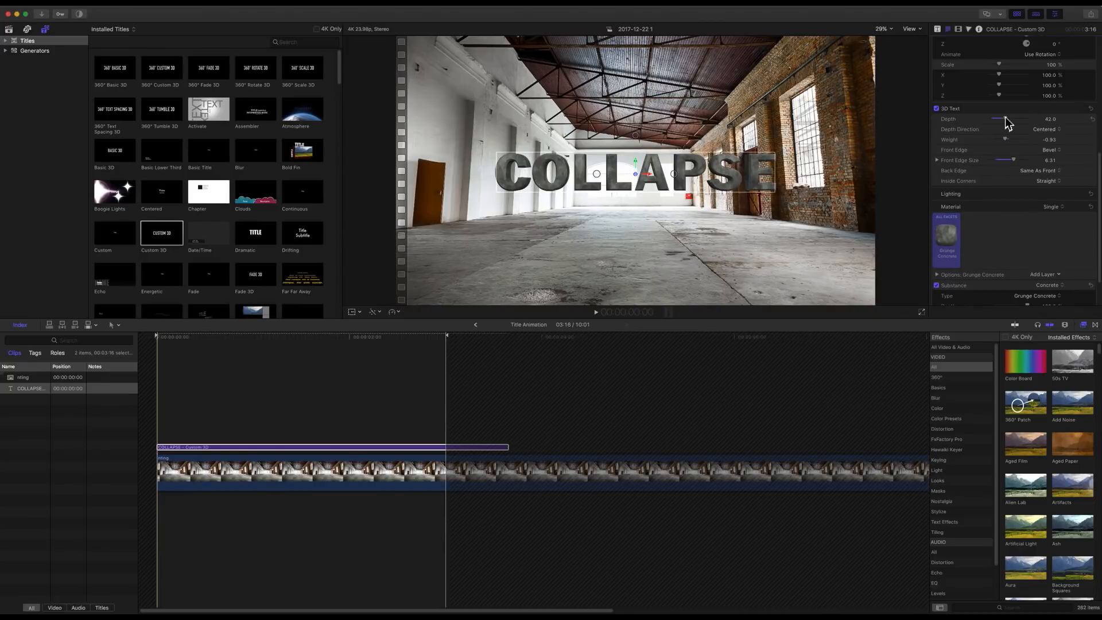
{"action": "left_click_drag", "start_coordinate": [1003, 121], "coordinate": [999, 121]}
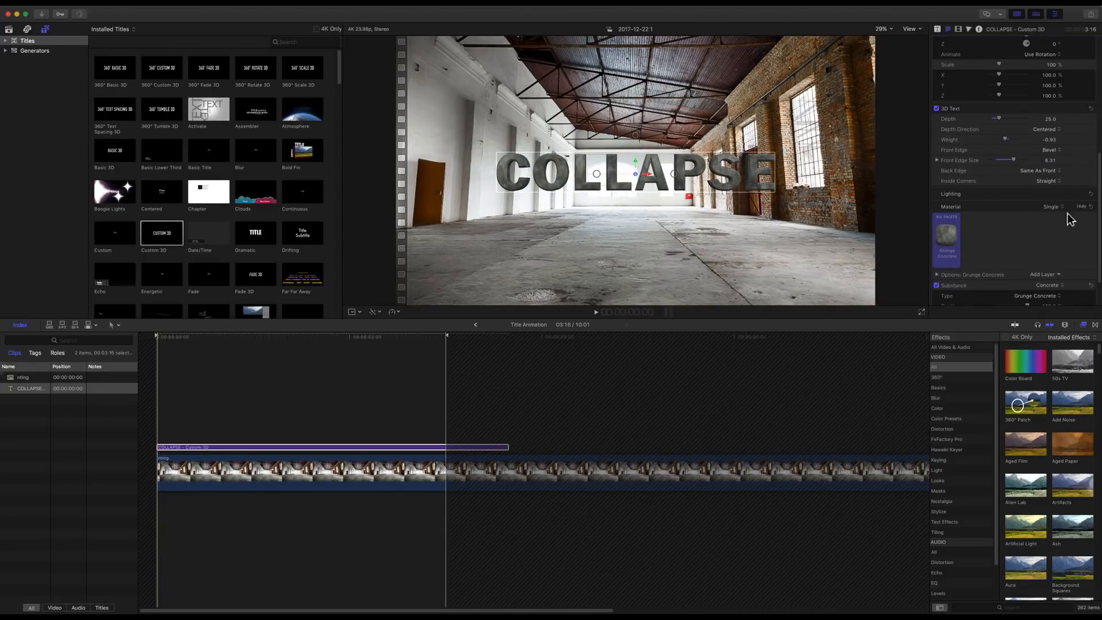
Set the title's lighting style to Medium Left and enable Self Shadows.
{"action": "left_click", "coordinate": [1076, 194]}
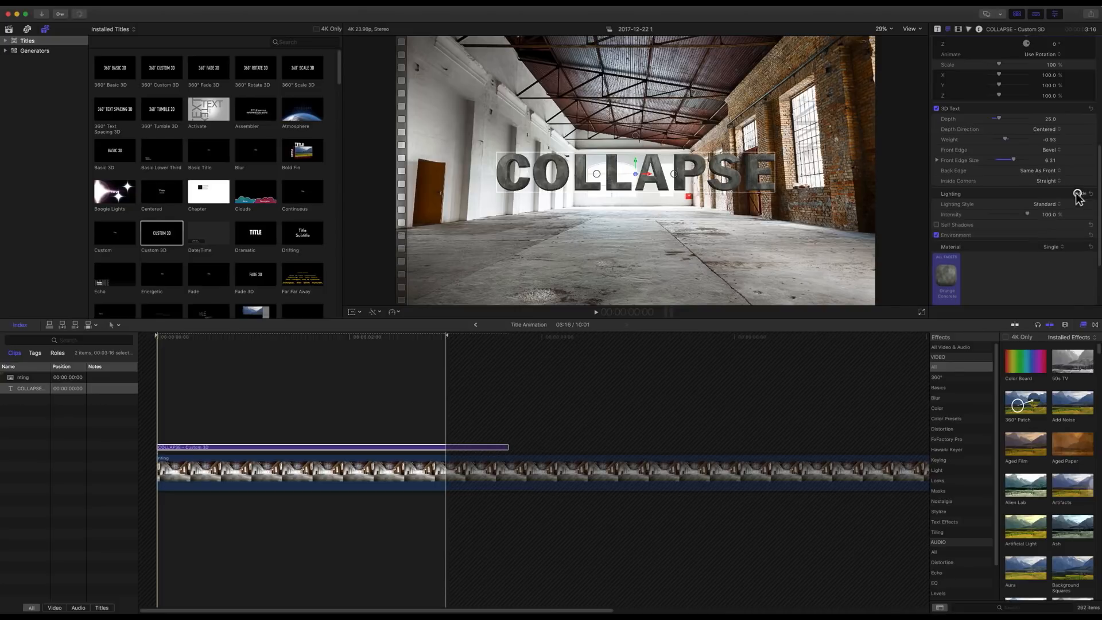
{"action": "left_click", "coordinate": [1048, 205]}
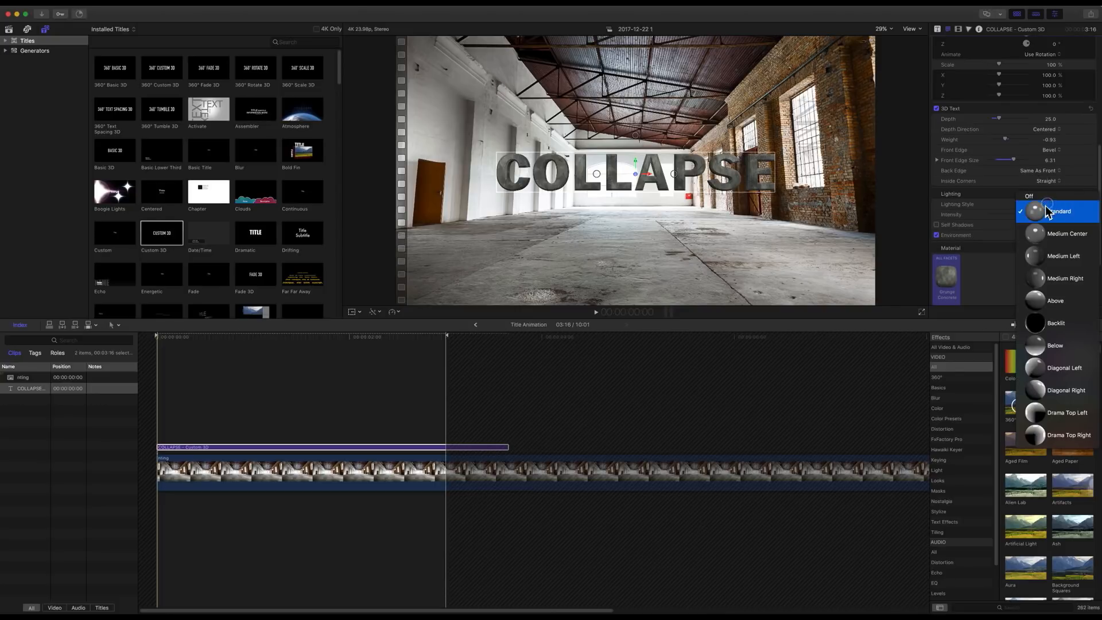
{"action": "left_click", "coordinate": [1065, 264]}
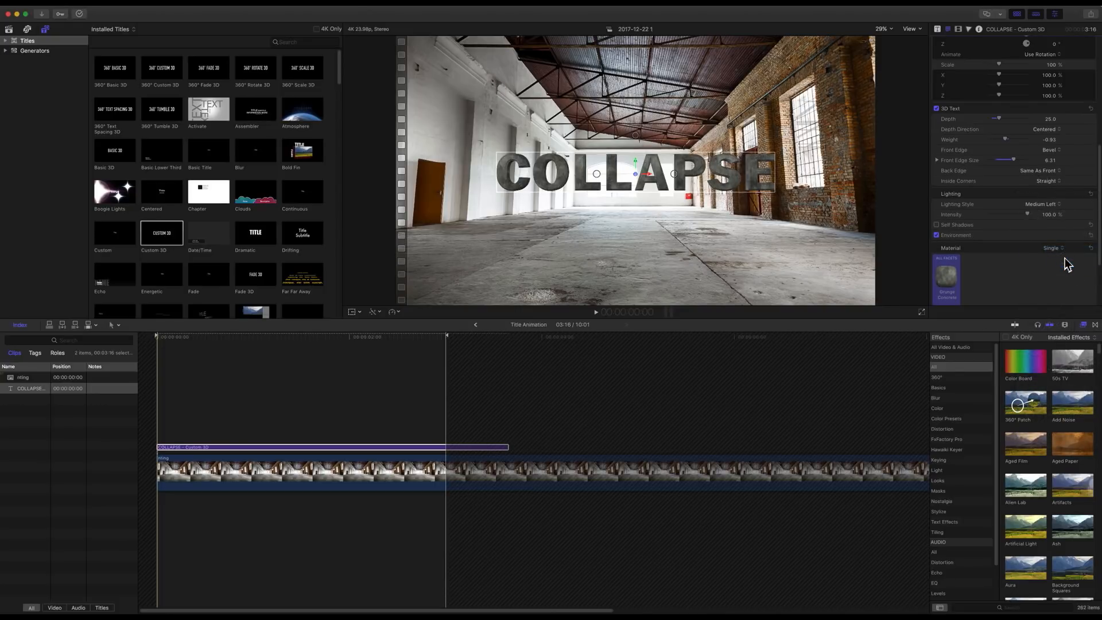
{"action": "left_click", "coordinate": [937, 225]}
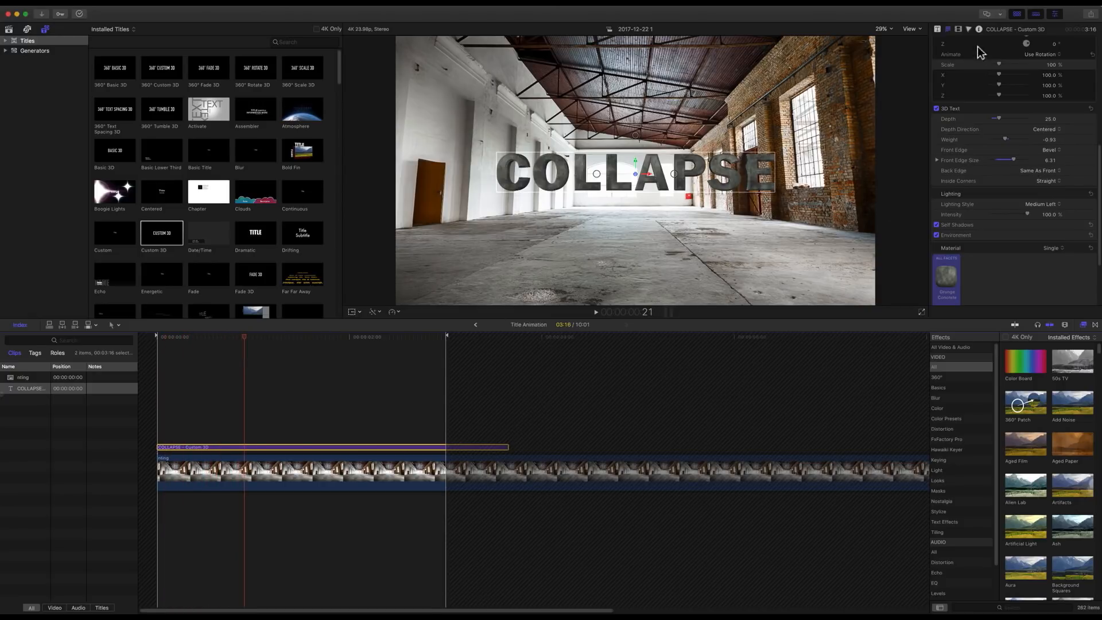
Keyframe the title's X position so it slides in from beyond the left frame edge to centre by frame 21, and preview it.
{"action": "left_click", "coordinate": [959, 29]}
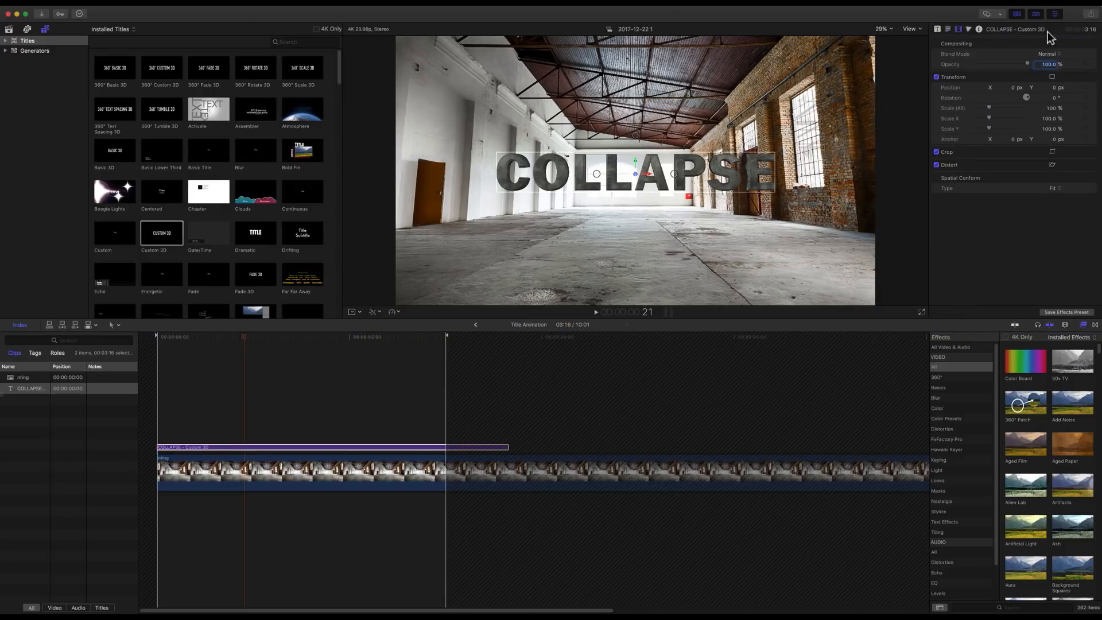
{"action": "left_click", "coordinate": [1085, 89]}
{"action": "left_click_drag", "start_coordinate": [237, 338], "coordinate": [215, 340]}
{"action": "left_click_drag", "start_coordinate": [1014, 91], "coordinate": [1012, 89]}
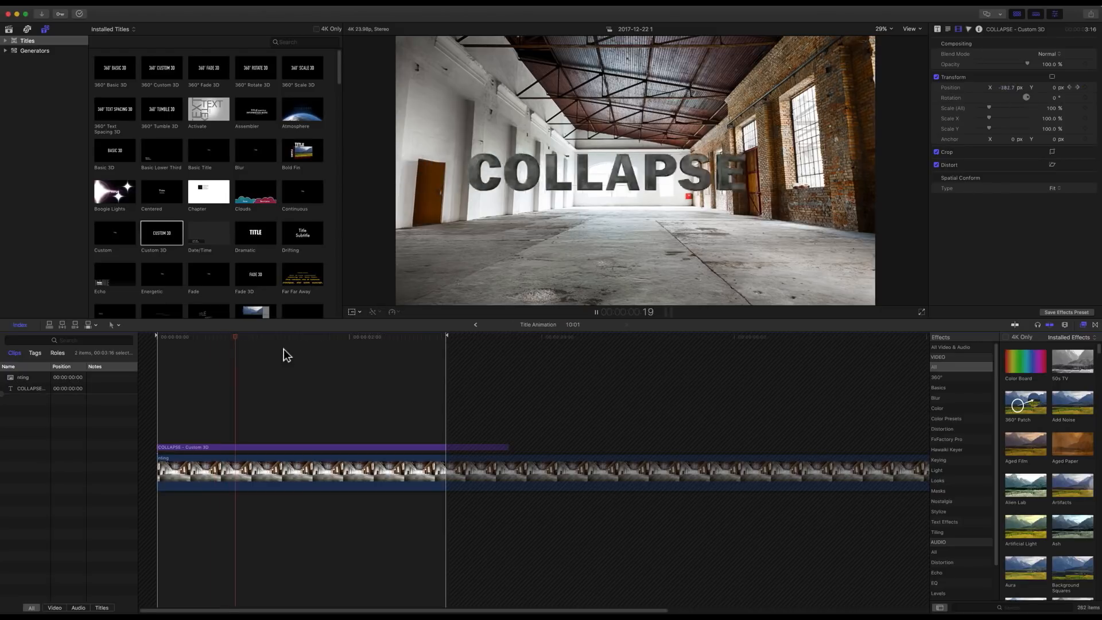
{"action": "key", "text": "space"}
Add small X position keyframes just after the title lands so that it recoils and settles near the centre.
{"action": "left_click_drag", "start_coordinate": [261, 337], "coordinate": [242, 339]}
{"action": "mouse_move", "coordinate": [1015, 88]}
{"action": "left_mouse_down"}
{"action": "mouse_move", "coordinate": [1016, 78]}
{"action": "mouse_move", "coordinate": [1015, 92]}
{"action": "left_mouse_up"}
{"action": "key", "text": "Right"}
{"action": "key", "text": "Right"}
{"action": "key", "text": "Right"}
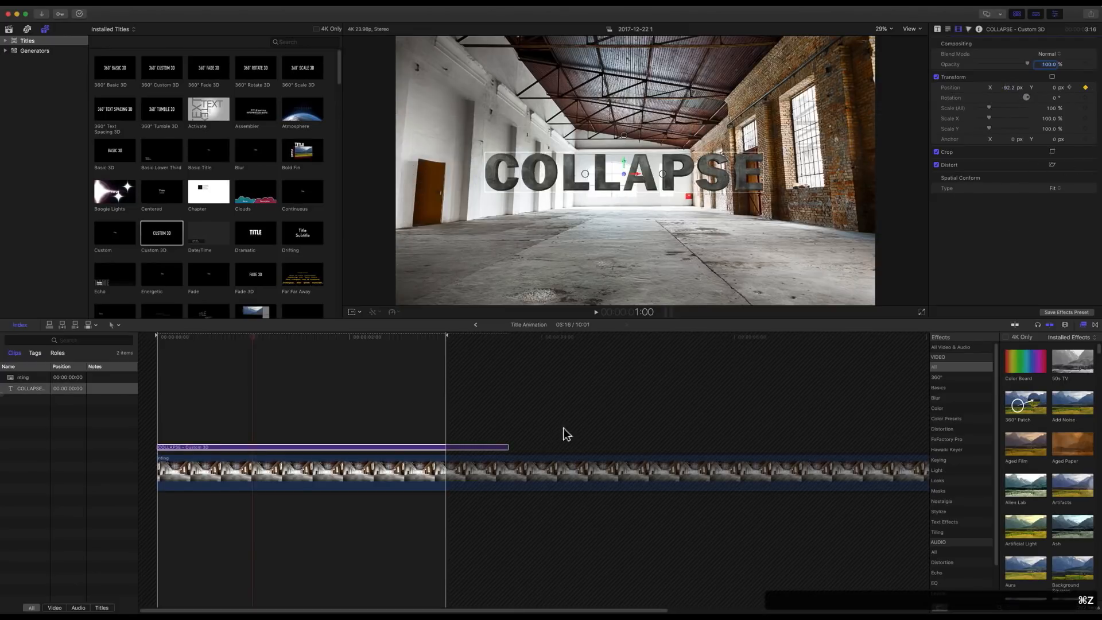
Show the title's video animation and shift its last two Transform keyframes later in time.
{"action": "left_click", "coordinate": [303, 340]}
{"action": "left_click", "coordinate": [281, 340]}
{"action": "left_click", "coordinate": [204, 451]}
{"action": "right_click", "coordinate": [204, 452]}
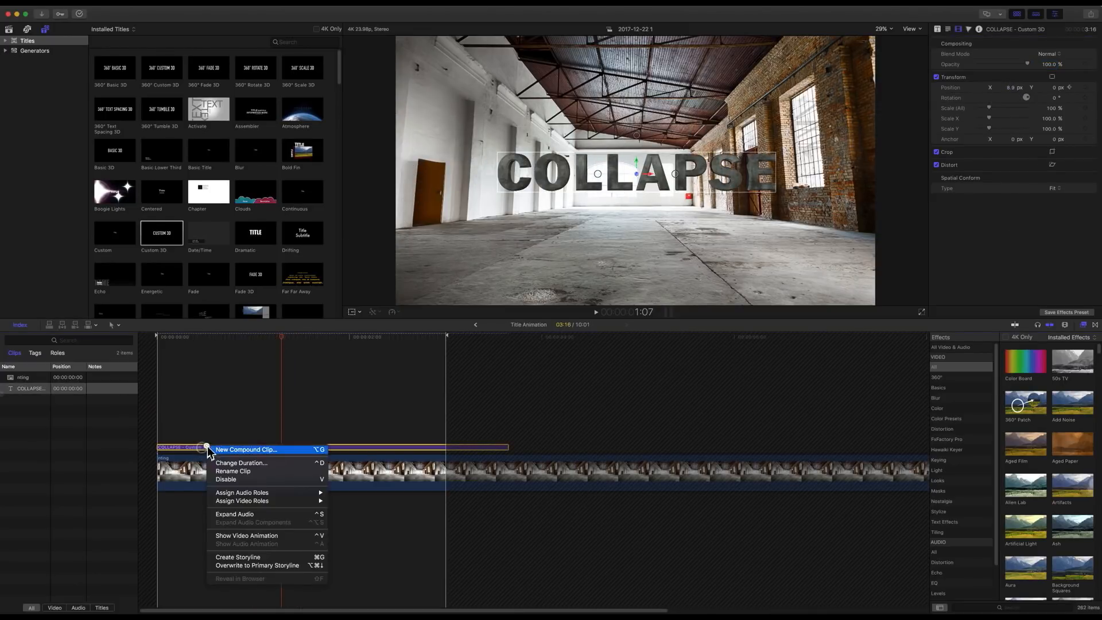
{"action": "left_click", "coordinate": [274, 536]}
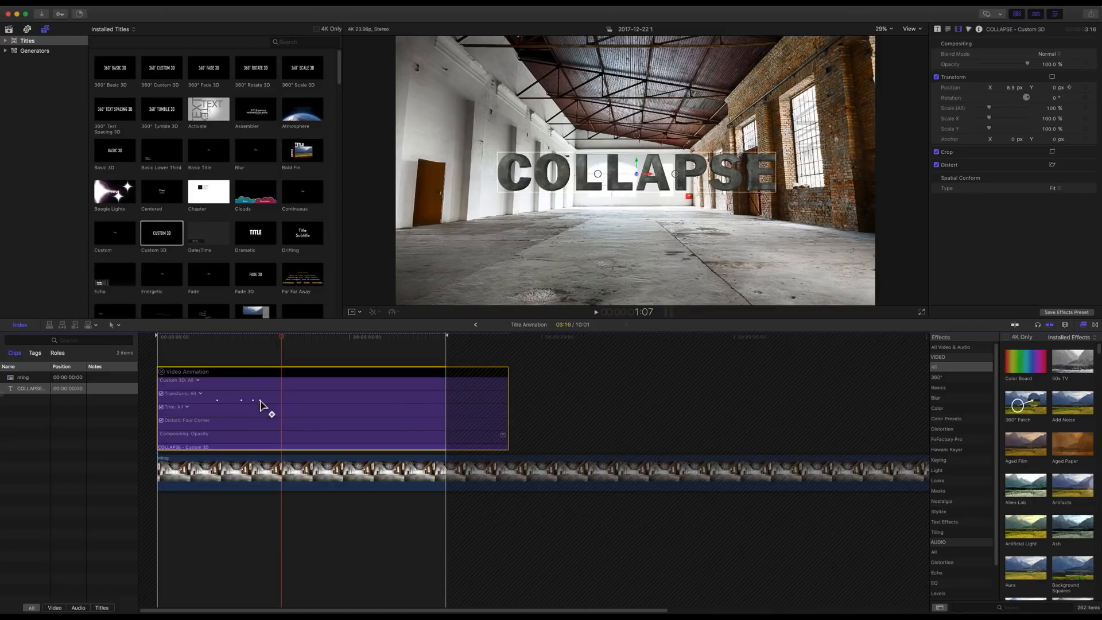
{"action": "mouse_move", "coordinate": [260, 401]}
{"action": "left_mouse_down"}
{"action": "mouse_move", "coordinate": [269, 401]}
{"action": "mouse_move", "coordinate": [259, 402]}
{"action": "left_mouse_up"}
{"action": "left_click_drag", "start_coordinate": [269, 401], "coordinate": [274, 401]}
Play the COLLAPSE title animation from the start to check its slide-in and settling motion.
{"action": "left_click", "coordinate": [155, 347]}
{"action": "key", "text": "space"}
{"action": "key", "text": "space"}
{"action": "key", "text": "Home"}
{"action": "key", "text": "space"}
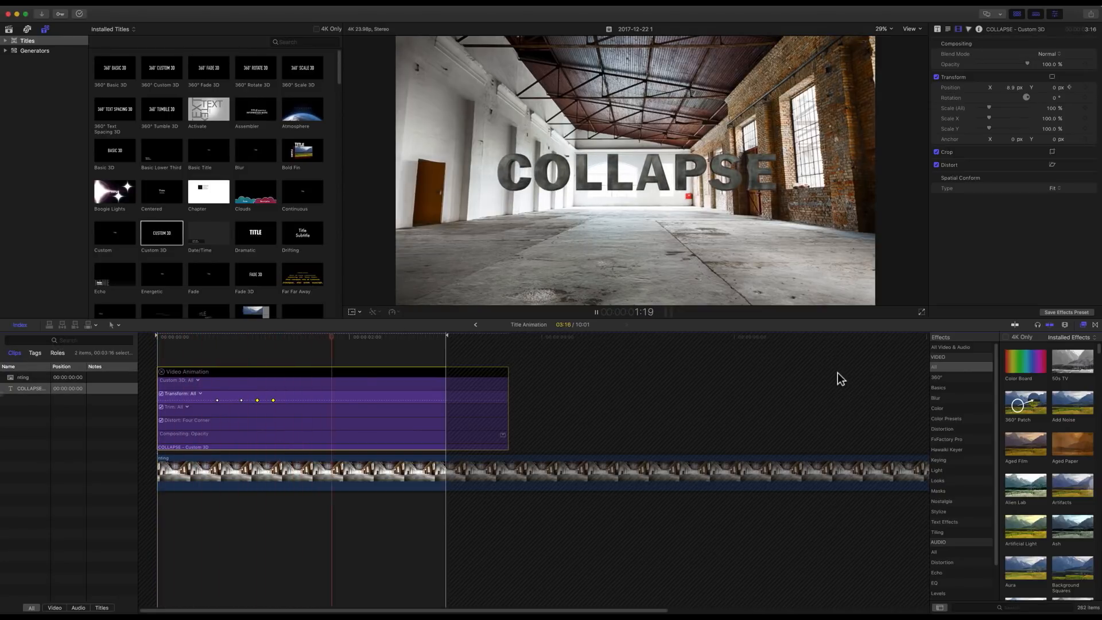
{"action": "key", "text": "space"}
Hide the title's video animation and return the playhead to the start of the timeline.
{"action": "right_click", "coordinate": [259, 374]}
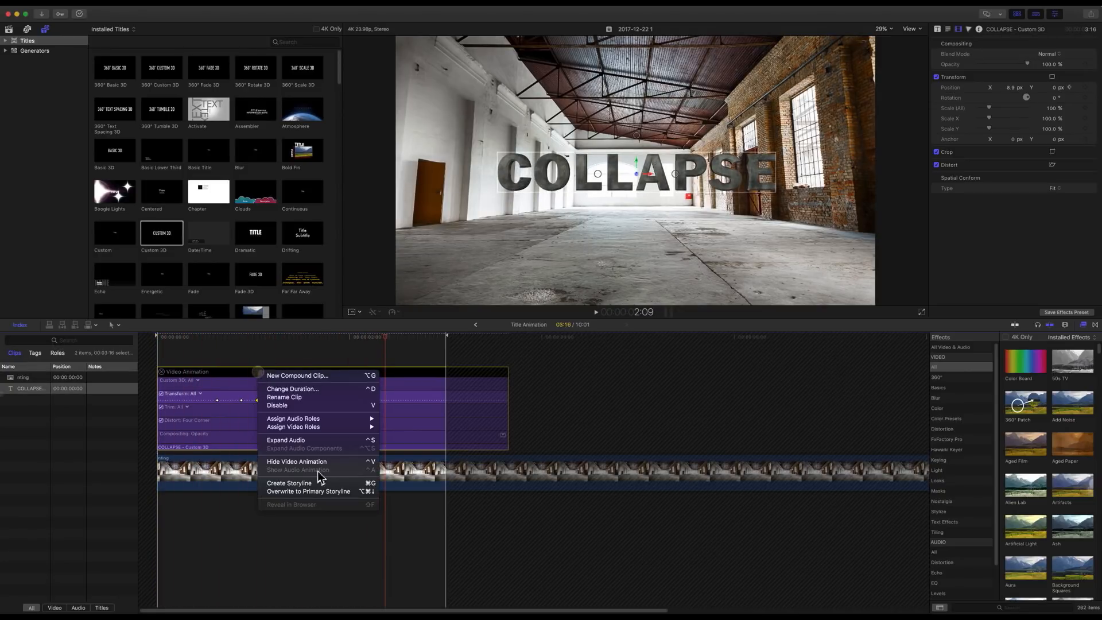
{"action": "left_click", "coordinate": [309, 461]}
{"action": "left_click_drag", "start_coordinate": [385, 335], "coordinate": [95, 359]}
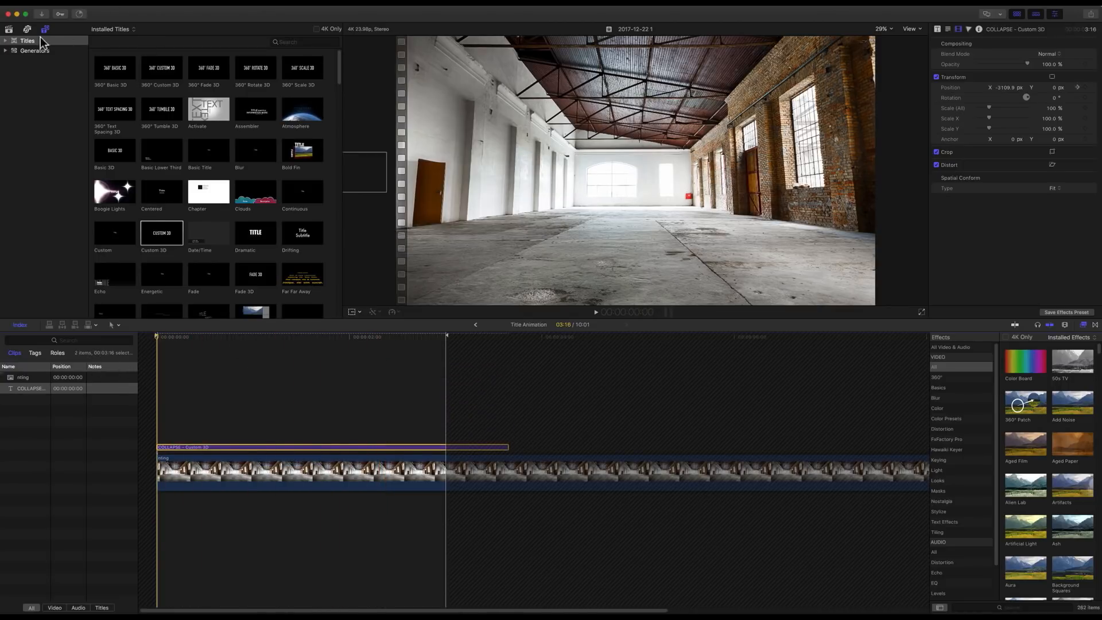
Add the Debris_BricksAndCinderBlocks_01 clip above the COLLAPSE title at the start of the timeline.
{"action": "left_click", "coordinate": [8, 30]}
{"action": "left_click", "coordinate": [138, 237]}
{"action": "left_click_drag", "start_coordinate": [138, 237], "coordinate": [304, 353]}
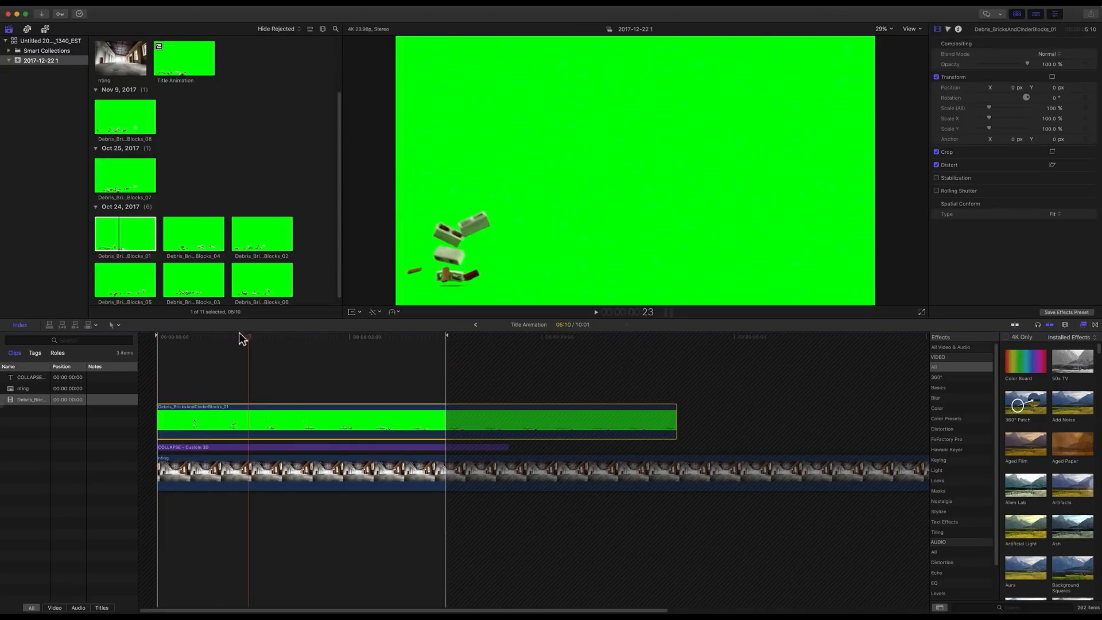
Try retiming the debris clip to Fast 4x and play it back.
{"action": "left_click", "coordinate": [393, 312]}
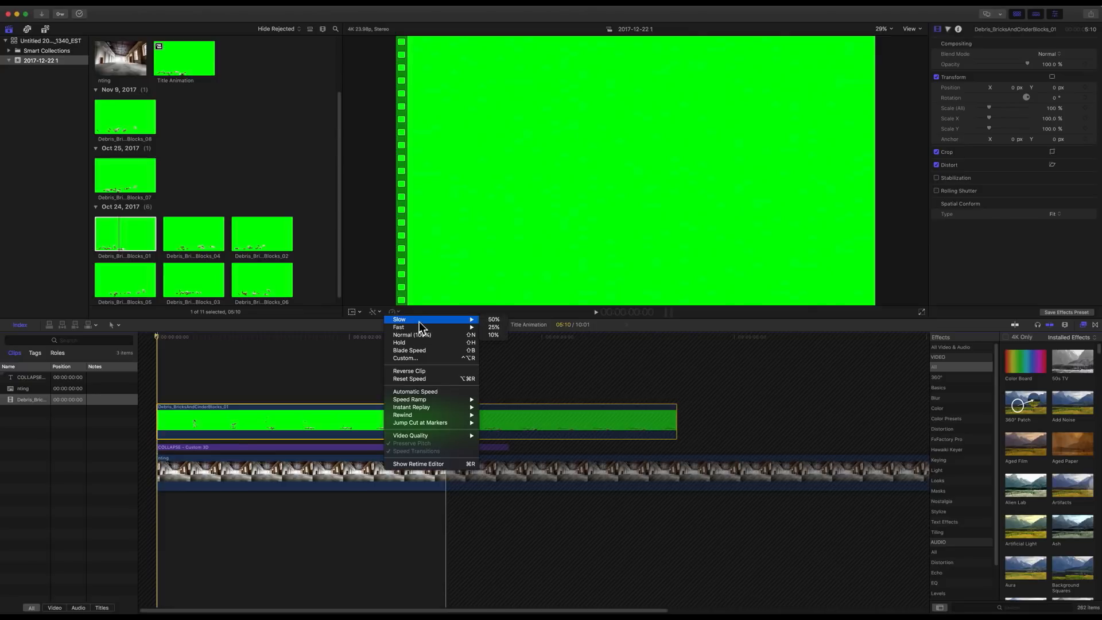
{"action": "mouse_move", "coordinate": [426, 328]}
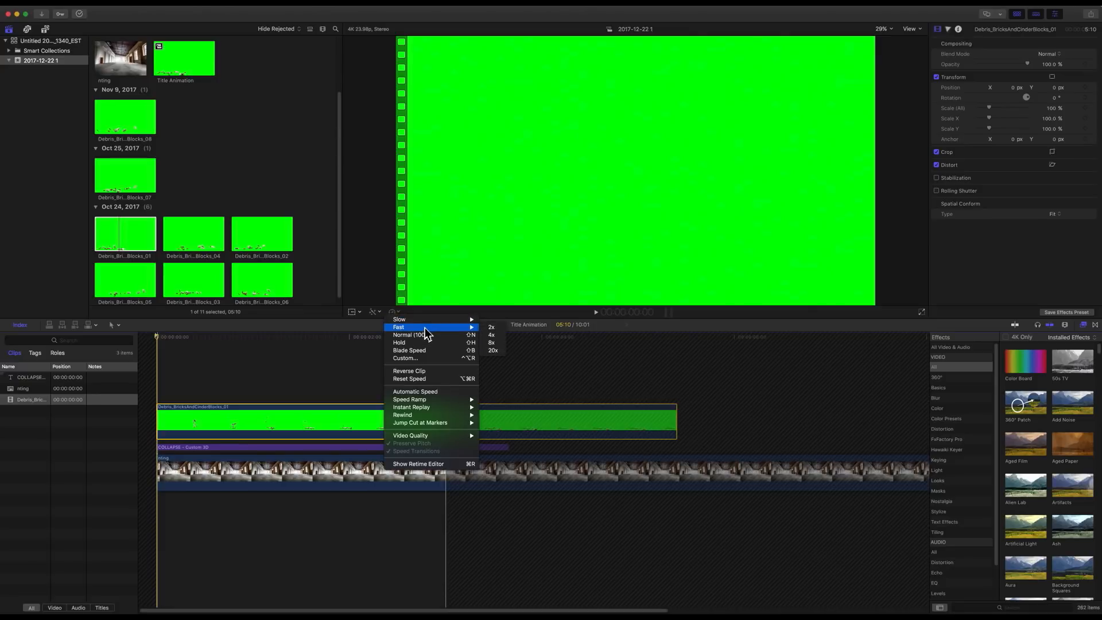
{"action": "left_click", "coordinate": [494, 336]}
{"action": "key", "text": "space"}
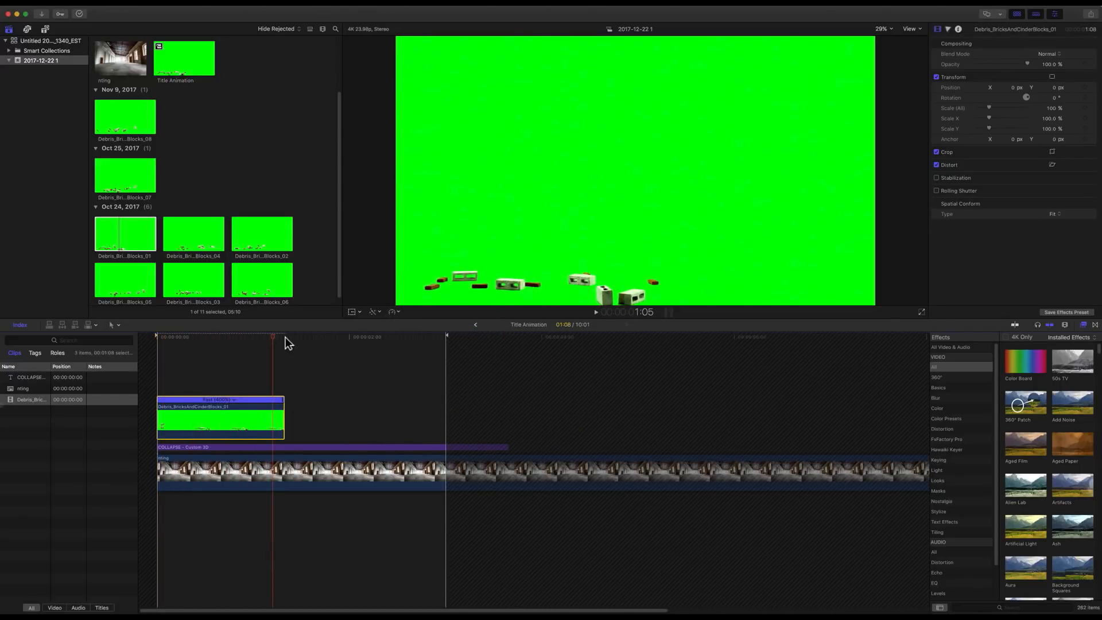
Retime the debris clip to Fast 2x, play it back and return the playhead to the start.
{"action": "left_click", "coordinate": [393, 313]}
{"action": "mouse_move", "coordinate": [435, 328]}
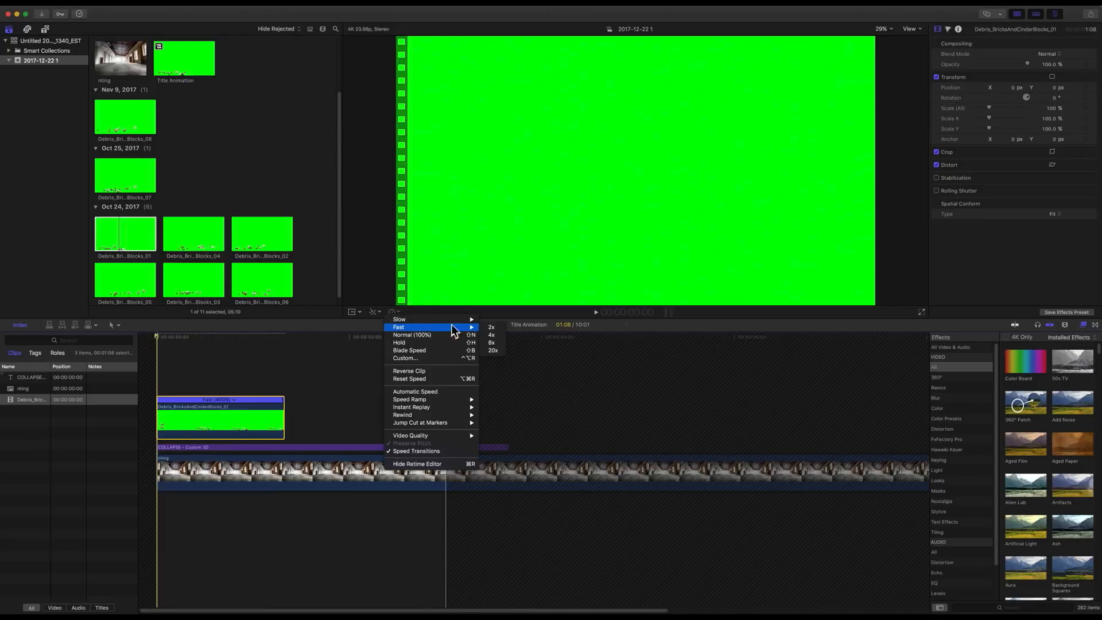
{"action": "left_click", "coordinate": [492, 327]}
{"action": "key", "text": "space"}
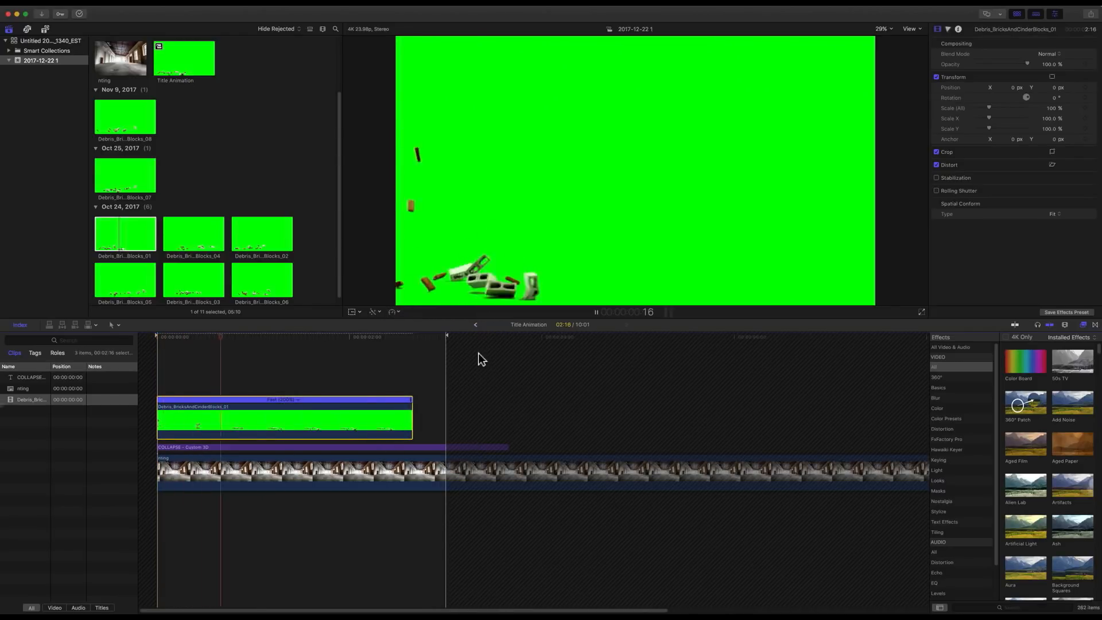
{"action": "key", "text": "space"}
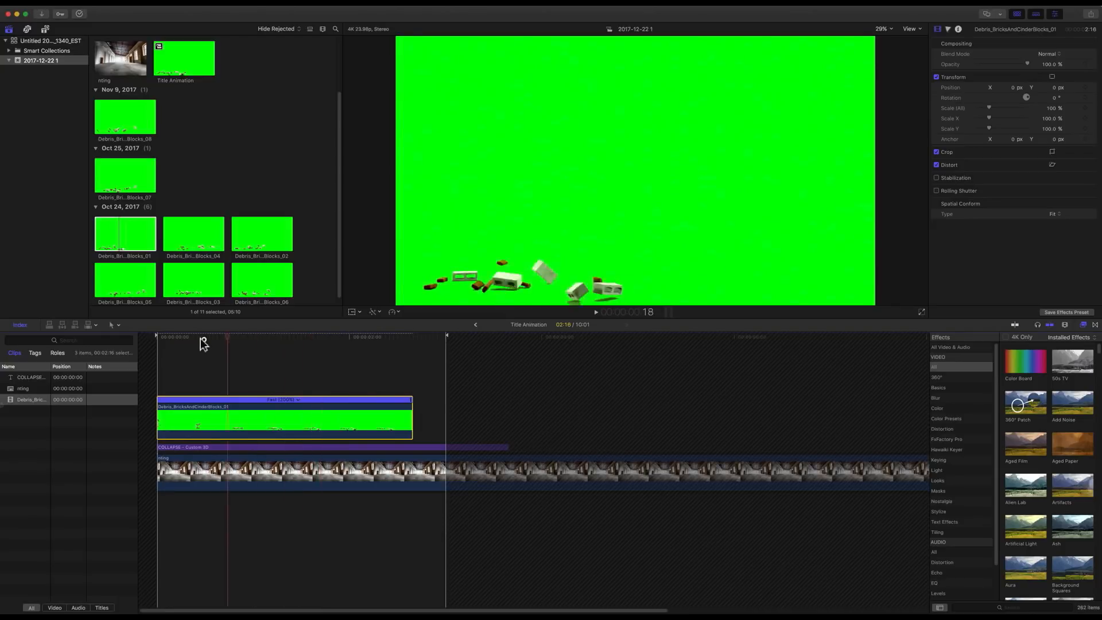
{"action": "key", "text": "Home"}
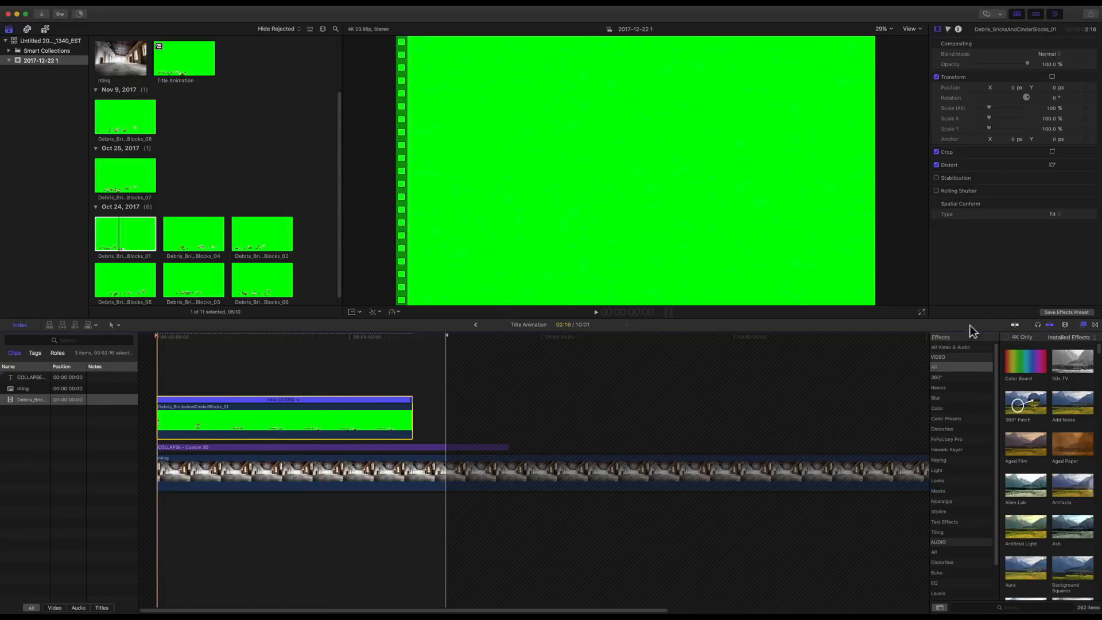
Apply the Keyer effect to the debris clip and transform it to 128% scale at about X 37.7 px, Y 160.3 px.
{"action": "left_click", "coordinate": [946, 462]}
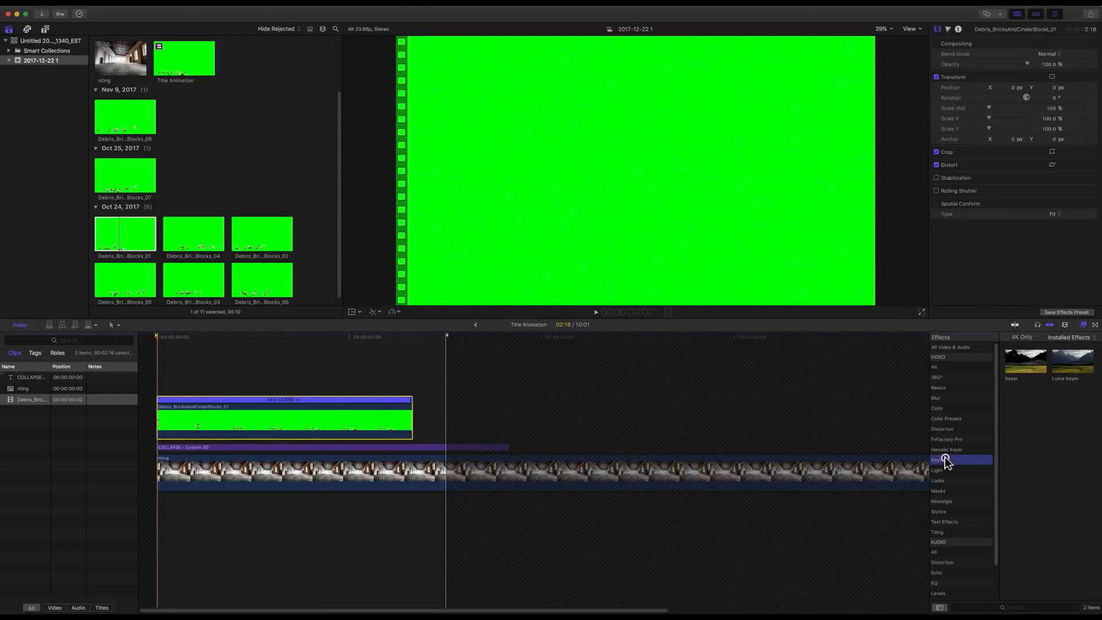
{"action": "left_click_drag", "start_coordinate": [1030, 376], "coordinate": [333, 419]}
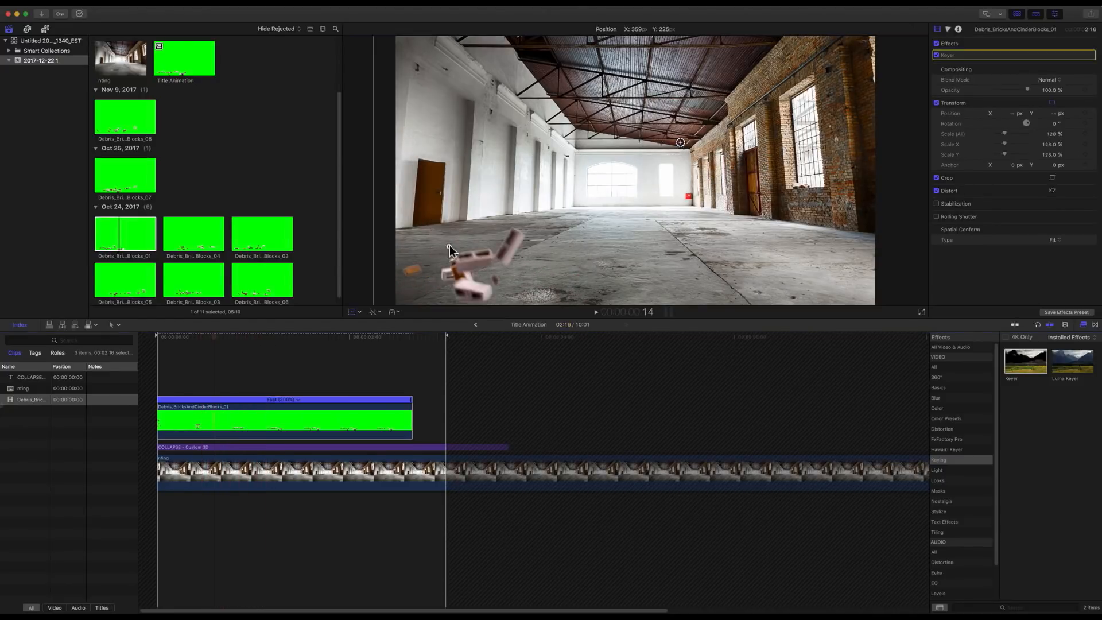
{"action": "left_click_drag", "start_coordinate": [449, 246], "coordinate": [418, 249]}
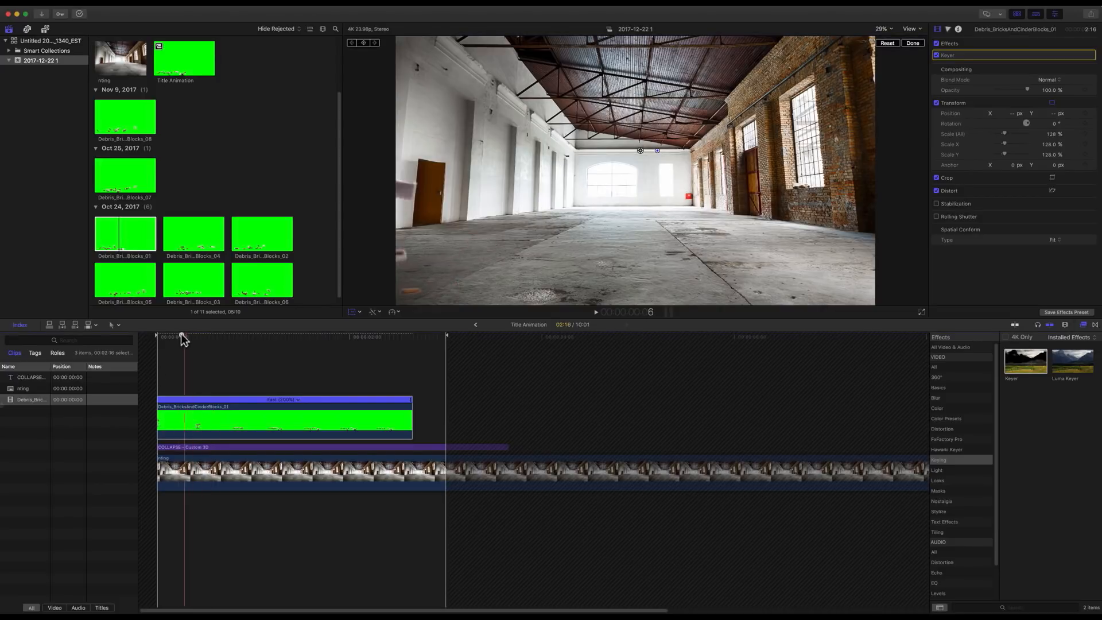
Slide the keyed debris clip to start 8 frames into the timeline and check its timing against the title.
{"action": "key", "text": "space"}
{"action": "key", "text": "space"}
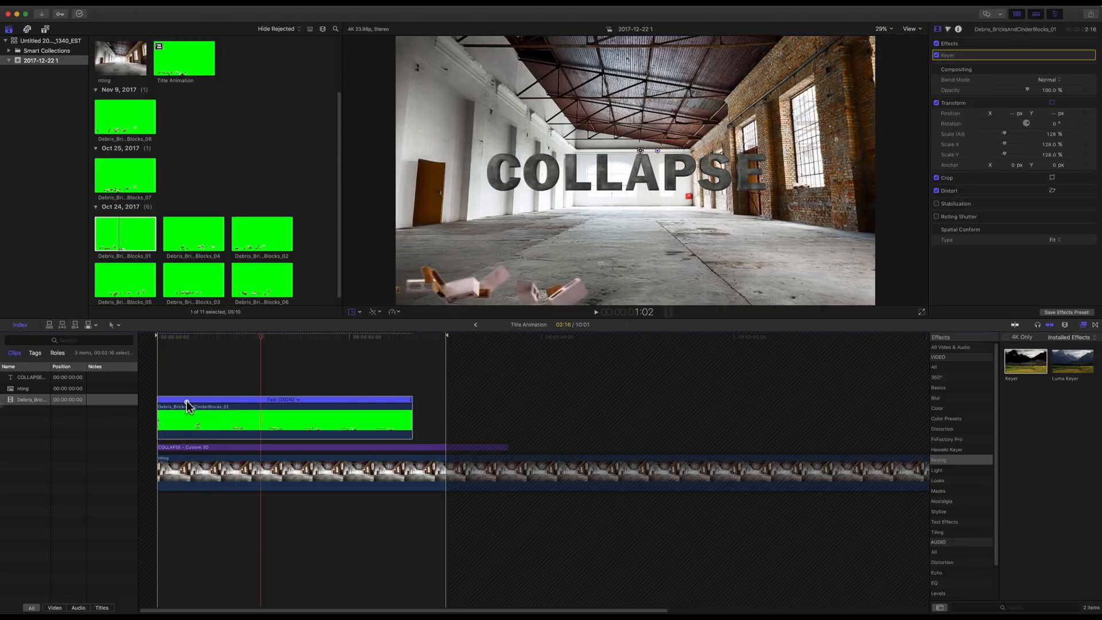
{"action": "left_click", "coordinate": [219, 378]}
{"action": "left_click_drag", "start_coordinate": [266, 428], "coordinate": [226, 432]}
{"action": "mouse_move", "coordinate": [215, 337]}
{"action": "left_mouse_down"}
{"action": "mouse_move", "coordinate": [172, 337]}
{"action": "mouse_move", "coordinate": [236, 338]}
{"action": "mouse_move", "coordinate": [219, 337]}
{"action": "left_mouse_up"}
{"action": "left_click_drag", "start_coordinate": [250, 426], "coordinate": [294, 428]}
{"action": "left_click_drag", "start_coordinate": [223, 336], "coordinate": [193, 336]}
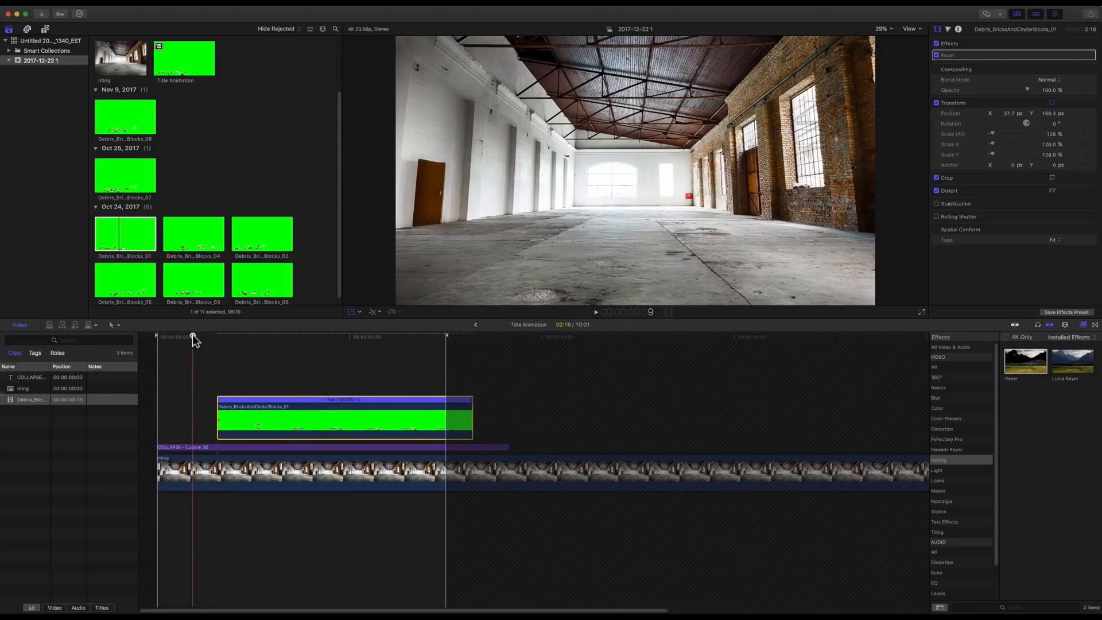
{"action": "left_click_drag", "start_coordinate": [317, 427], "coordinate": [289, 427]}
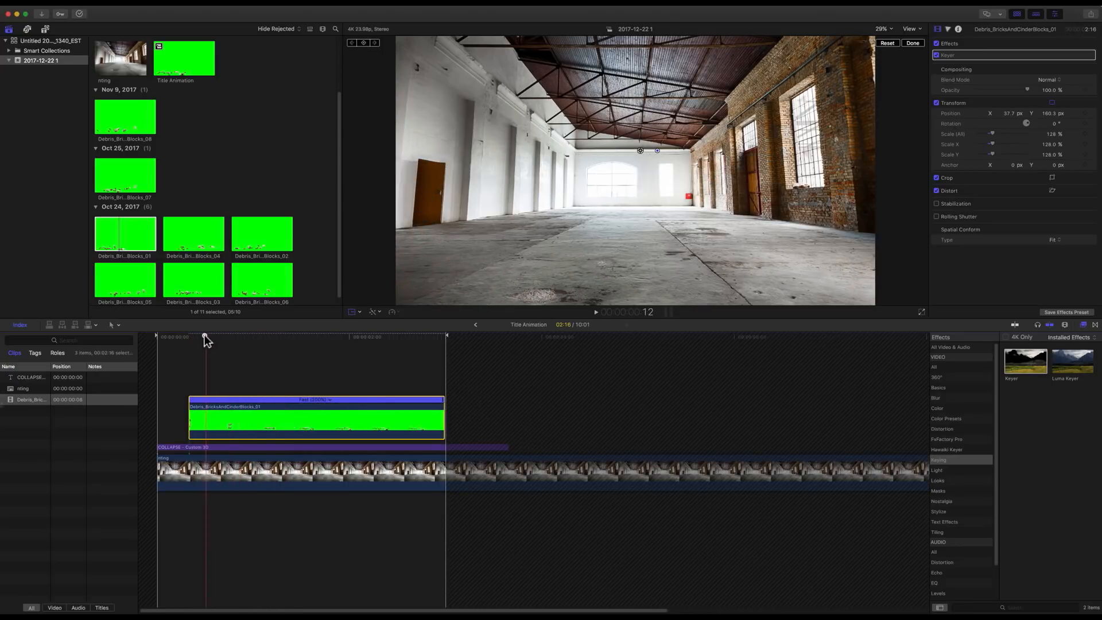
{"action": "key", "text": "space"}
{"action": "key", "text": "space"}
{"action": "left_click_drag", "start_coordinate": [323, 337], "coordinate": [255, 339]}
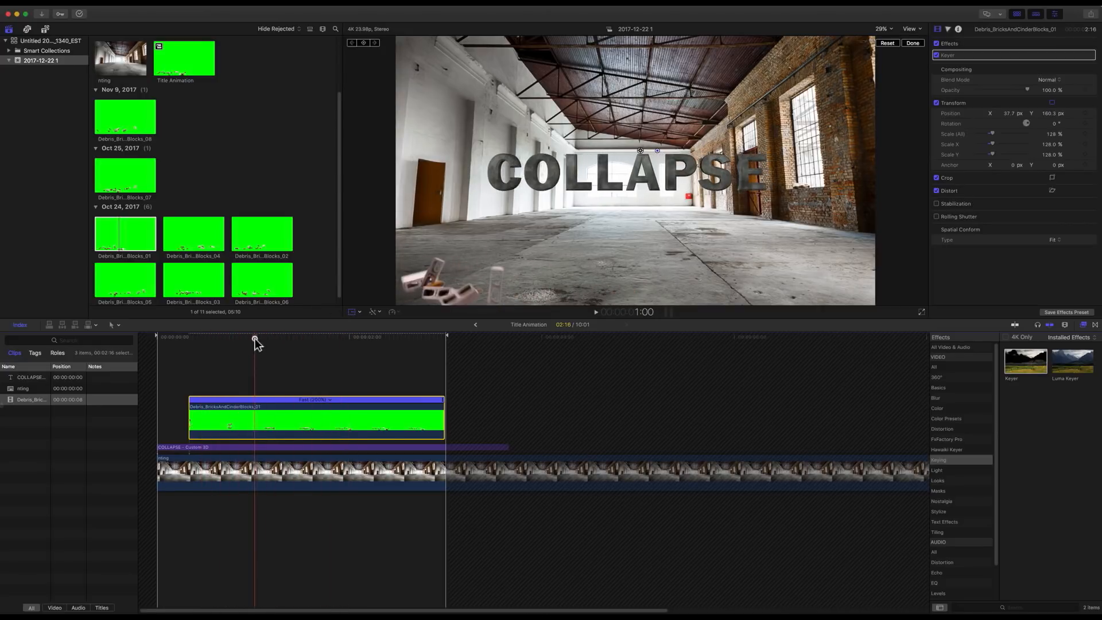
Place Debris_BricksAndCinderBlocks_04 beneath the title starting at frame 8, running at 2x speed.
{"action": "left_click", "coordinate": [220, 242]}
{"action": "left_click_drag", "start_coordinate": [195, 234], "coordinate": [259, 424]}
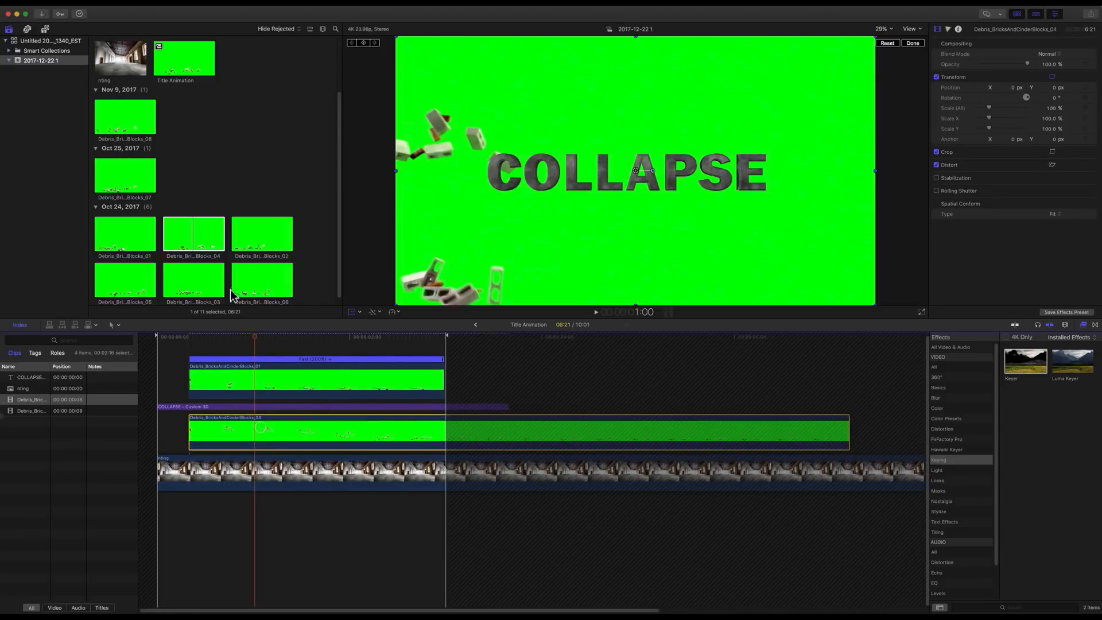
{"action": "key", "text": "super+z"}
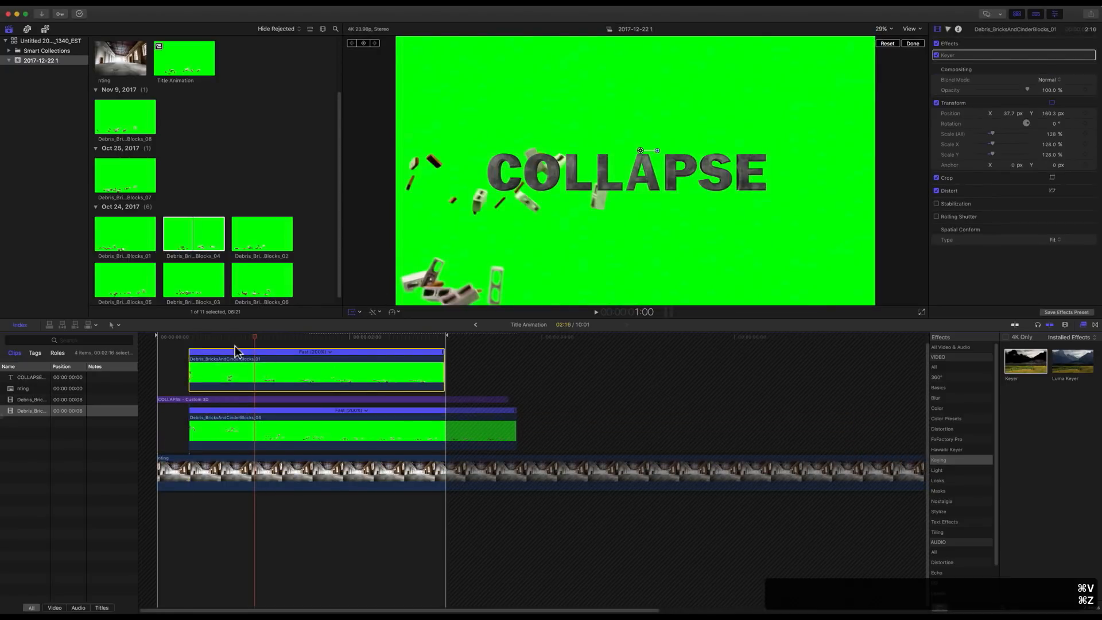
Apply the Keyer effect to the debris clip beneath the title and play the composite.
{"action": "left_click_drag", "start_coordinate": [1026, 361], "coordinate": [273, 436]}
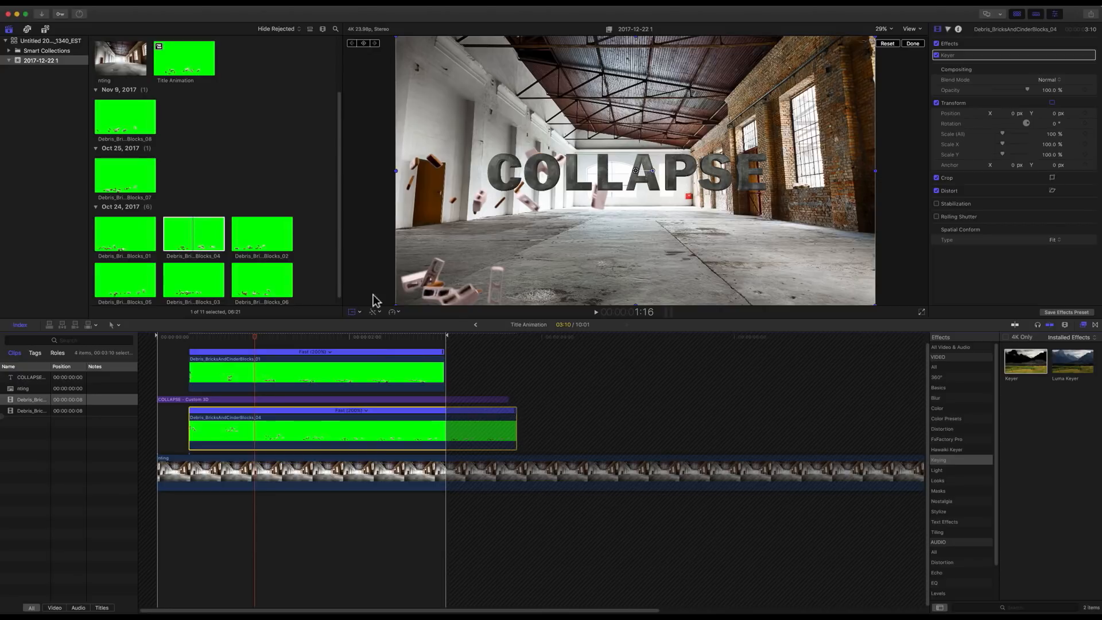
{"action": "left_click", "coordinate": [411, 345]}
{"action": "left_click_drag", "start_coordinate": [261, 339], "coordinate": [188, 341]}
{"action": "key", "text": "space"}
{"action": "key", "text": "space"}
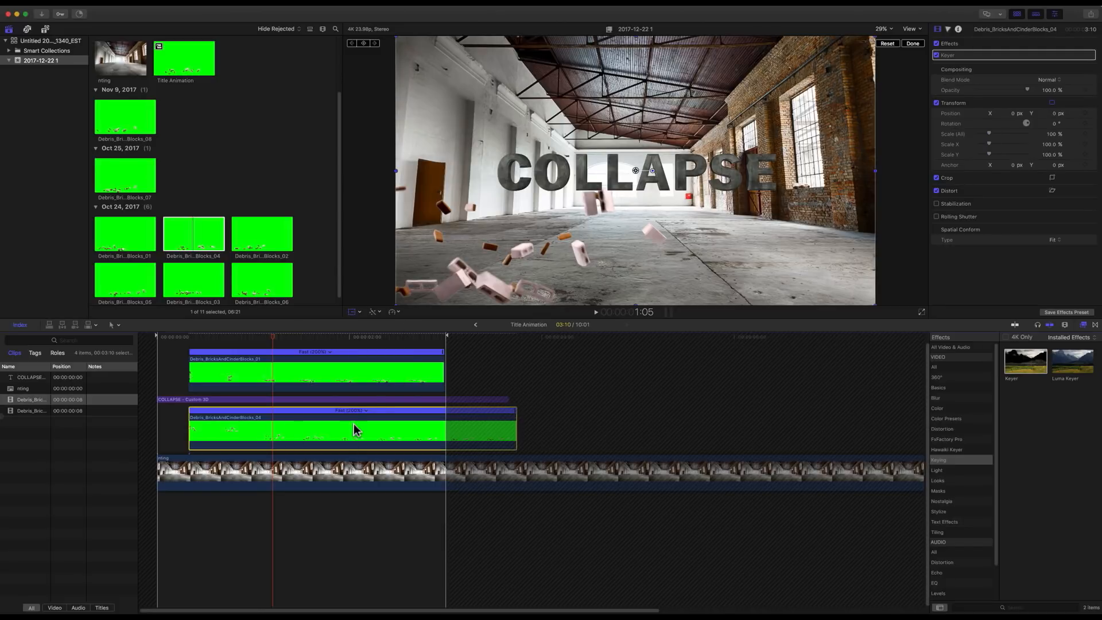
Retime the debris clip beneath the title to Fast 4x and slide it to start at frame 15.
{"action": "left_click", "coordinate": [366, 411]}
{"action": "mouse_move", "coordinate": [401, 427]}
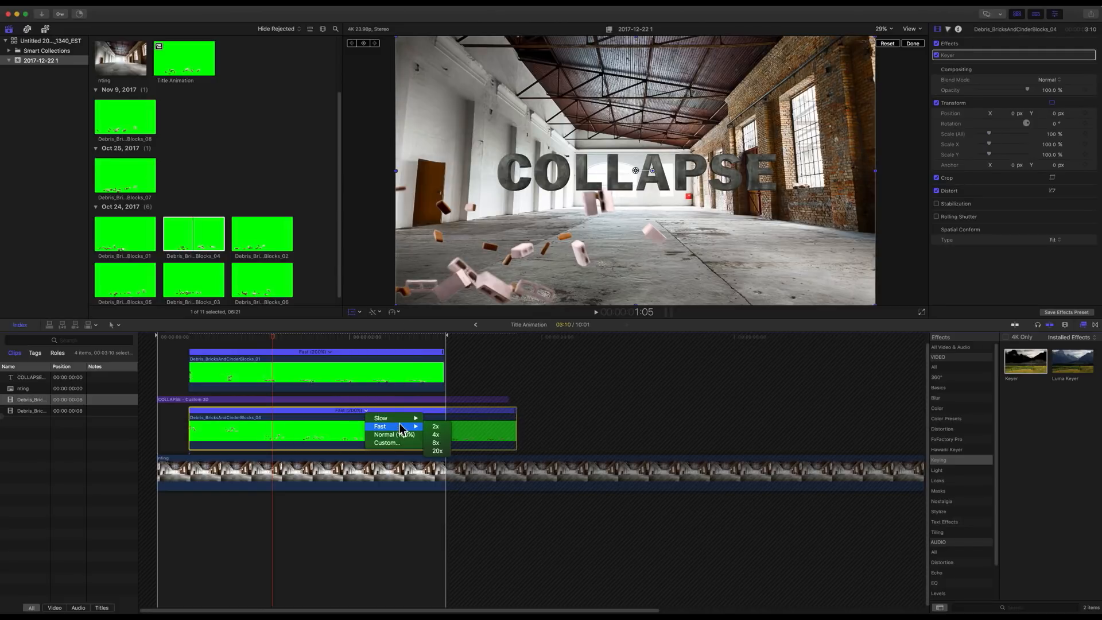
{"action": "left_click", "coordinate": [437, 435]}
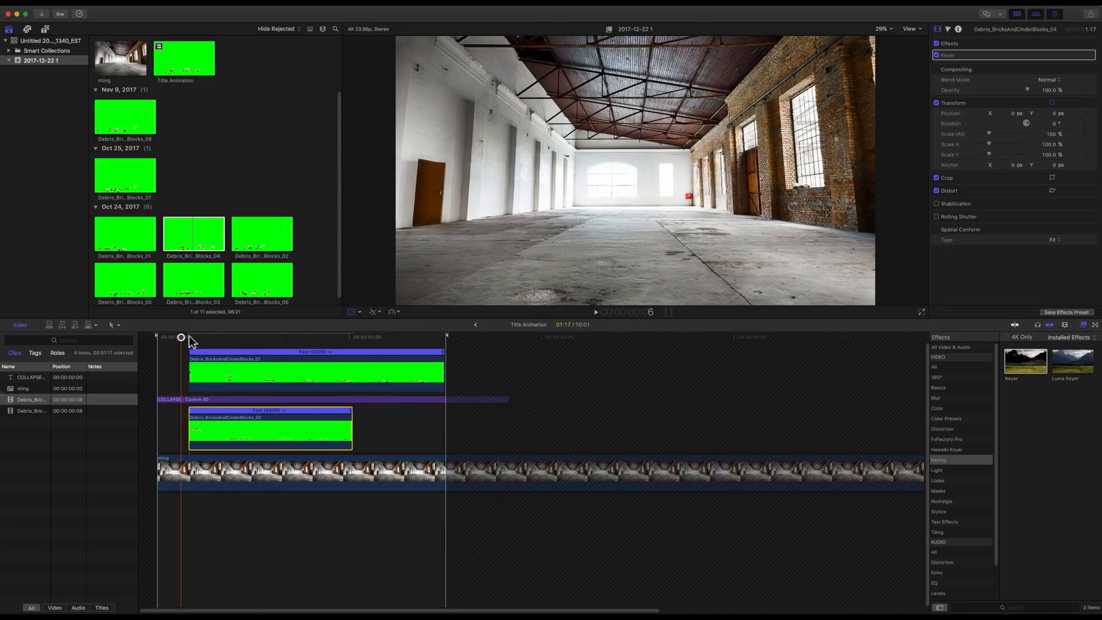
{"action": "left_click", "coordinate": [237, 338]}
{"action": "left_click_drag", "start_coordinate": [245, 423], "coordinate": [279, 423]}
{"action": "left_click_drag", "start_coordinate": [236, 339], "coordinate": [179, 336]}
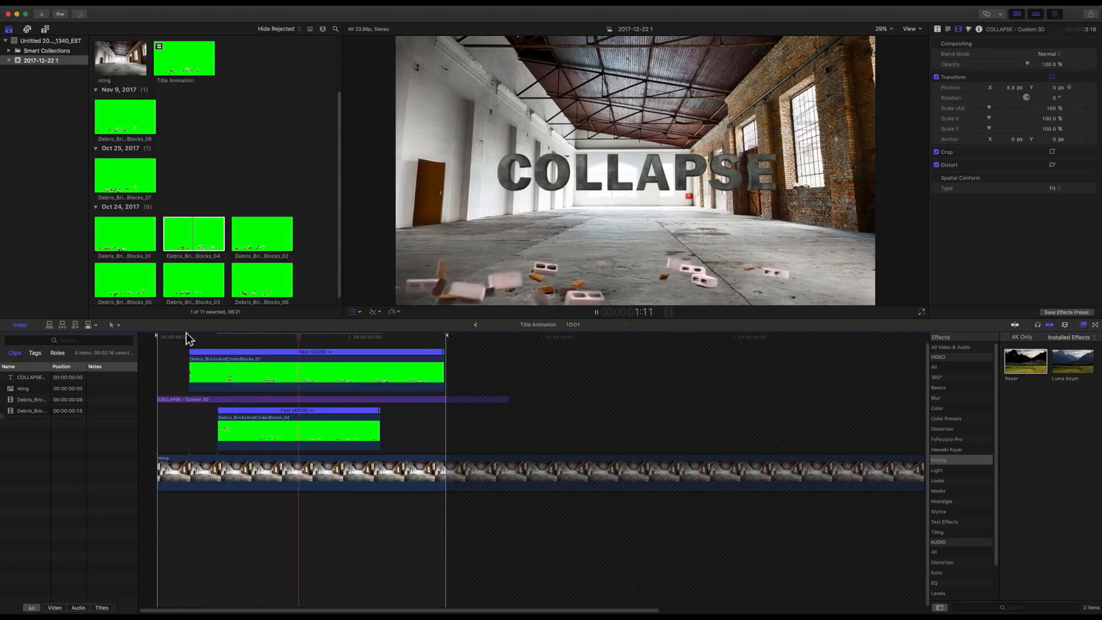
{"action": "left_click", "coordinate": [308, 478]}
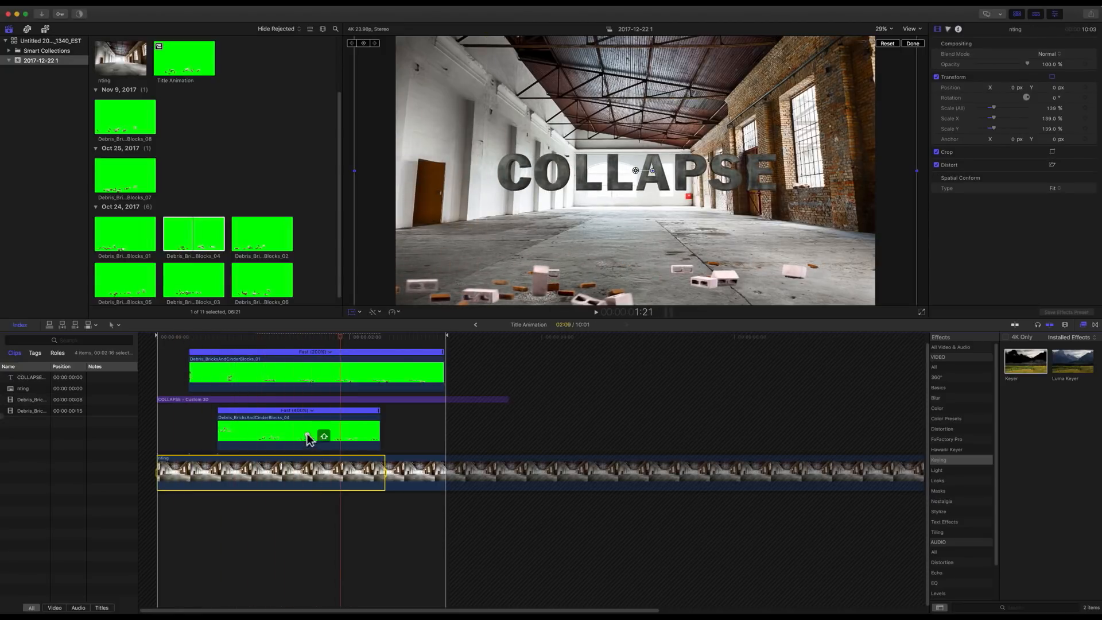
{"action": "left_click_drag", "start_coordinate": [309, 439], "coordinate": [309, 437]}
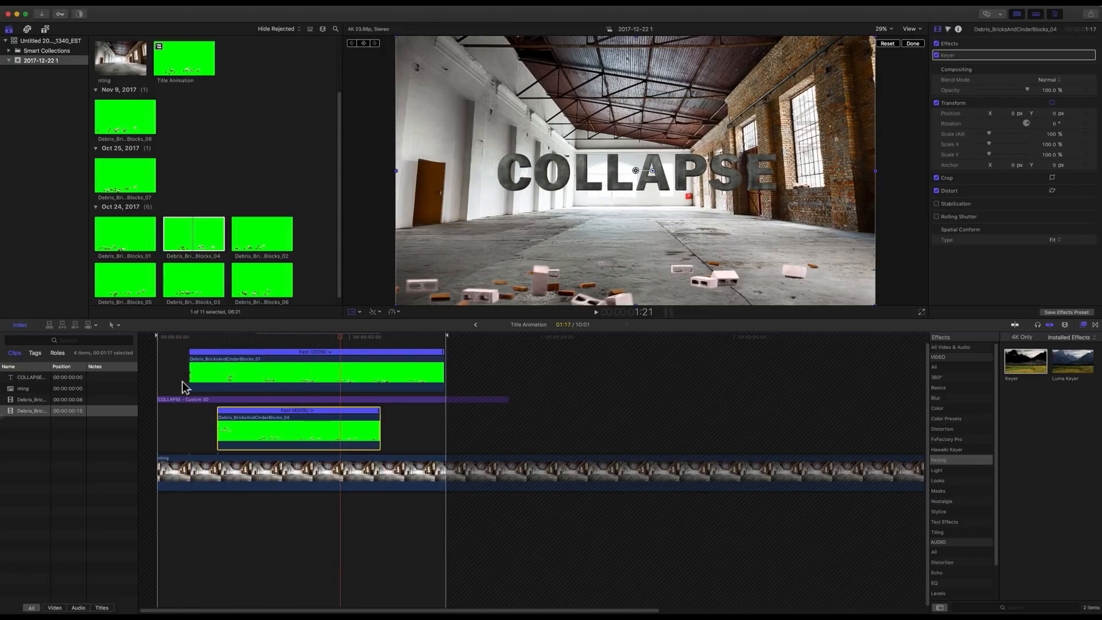
Combine all four timeline clips into a new compound clip named Collapse Logo Compound Clip.
{"action": "left_click_drag", "start_coordinate": [389, 554], "coordinate": [290, 330]}
{"action": "right_click", "coordinate": [310, 386]}
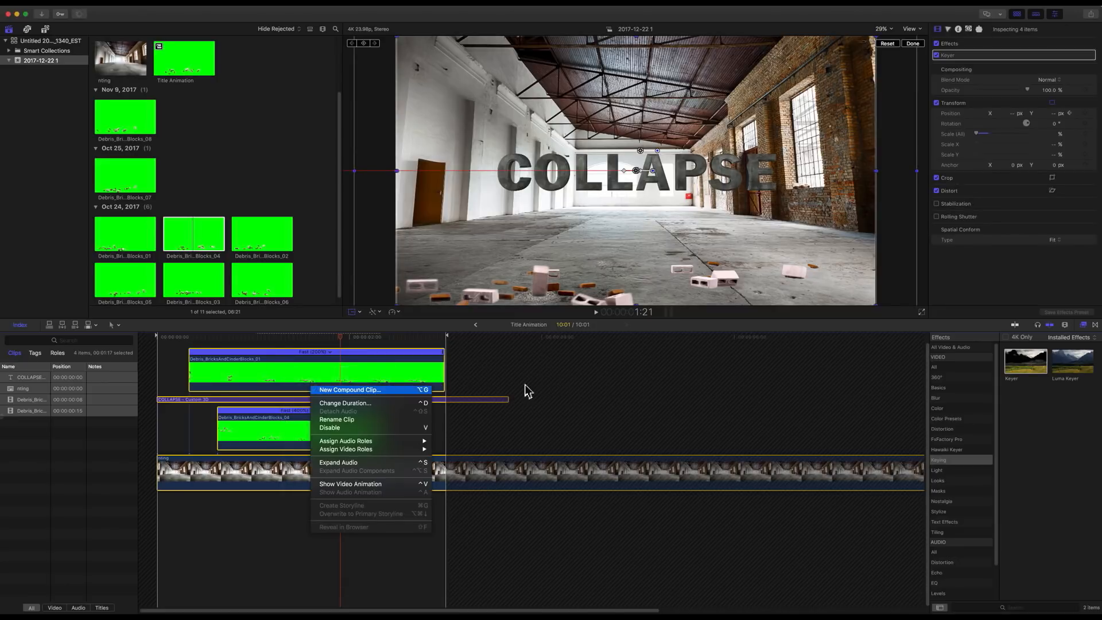
{"action": "left_click", "coordinate": [379, 391]}
{"action": "type", "text": "Collapse Logo Comp"}
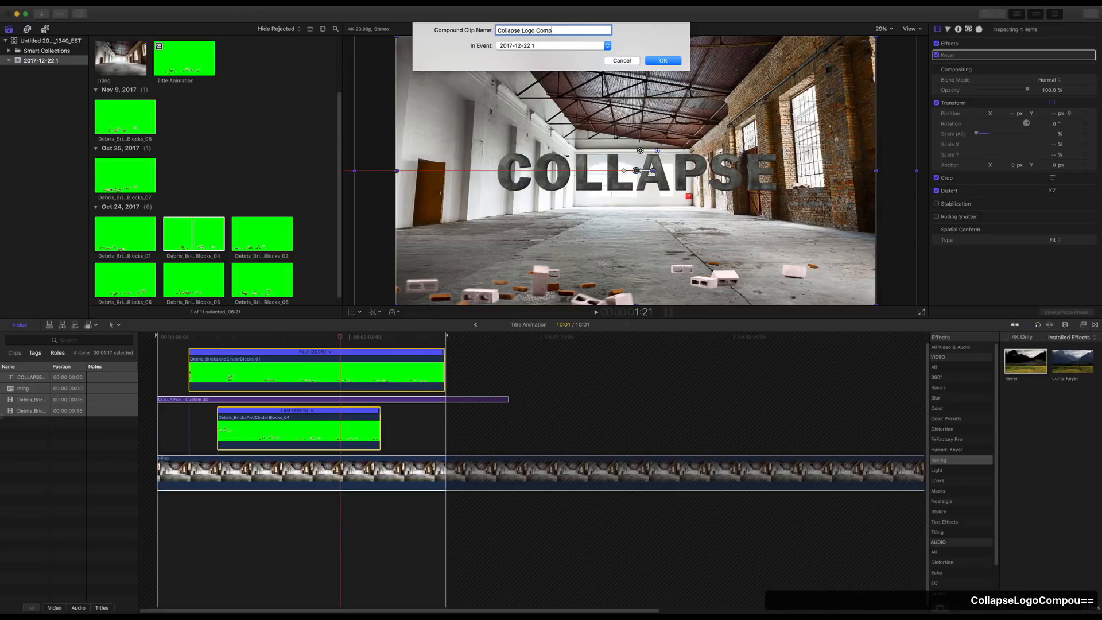
{"action": "type", "text": "mpou"}
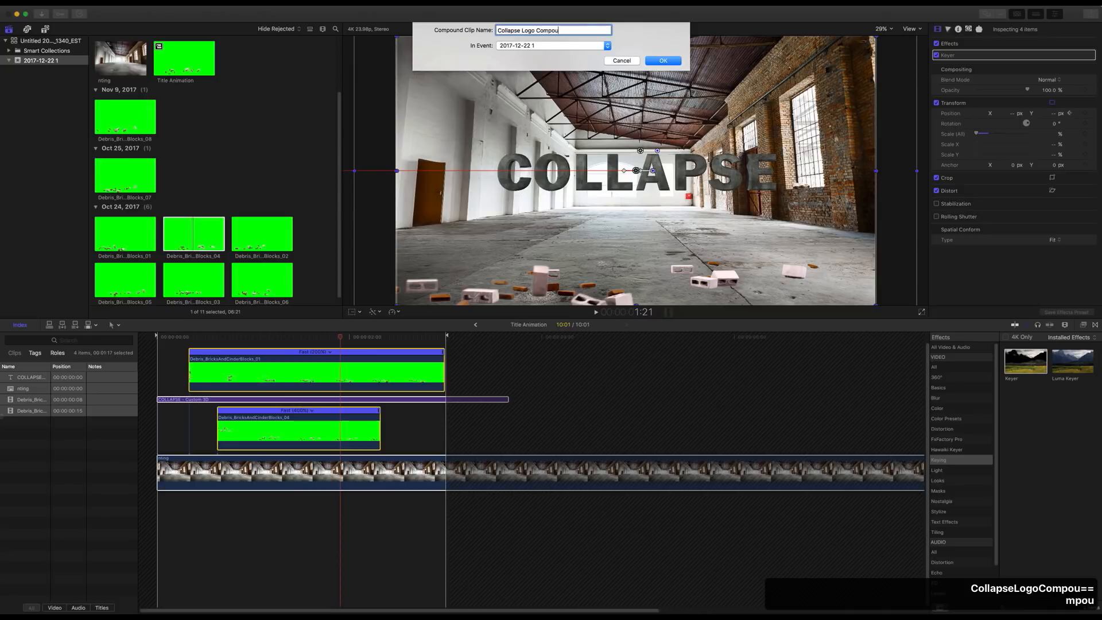
{"action": "type", "text": "nd Clip"}
{"action": "key", "text": "Return"}
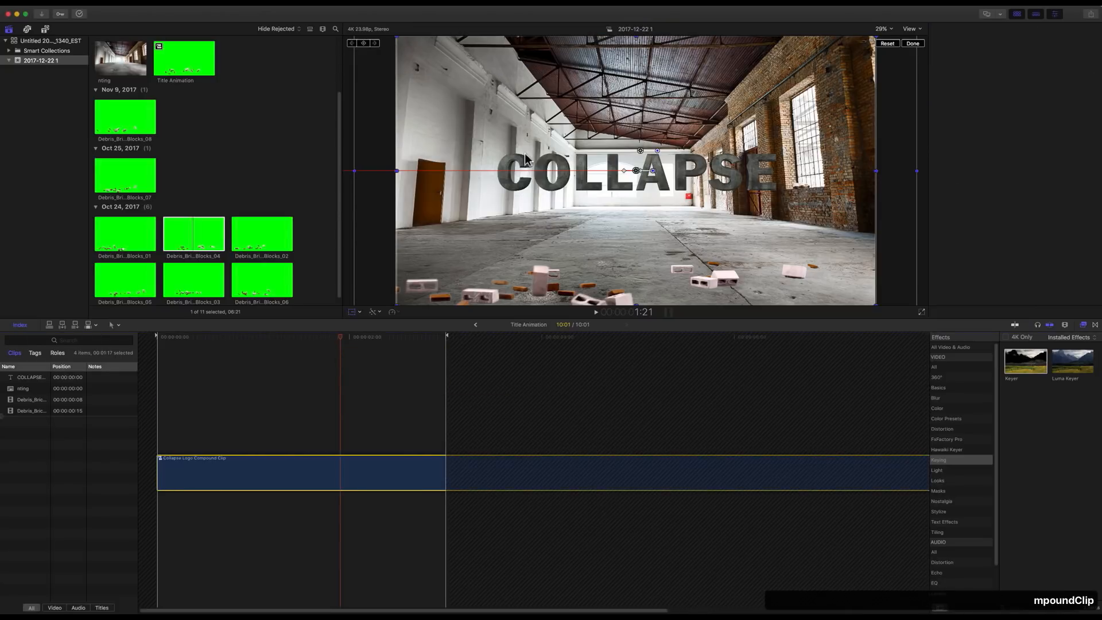
Split the compound clip at 2:07 and delete the part after the cut.
{"action": "left_click_drag", "start_coordinate": [342, 337], "coordinate": [379, 339]}
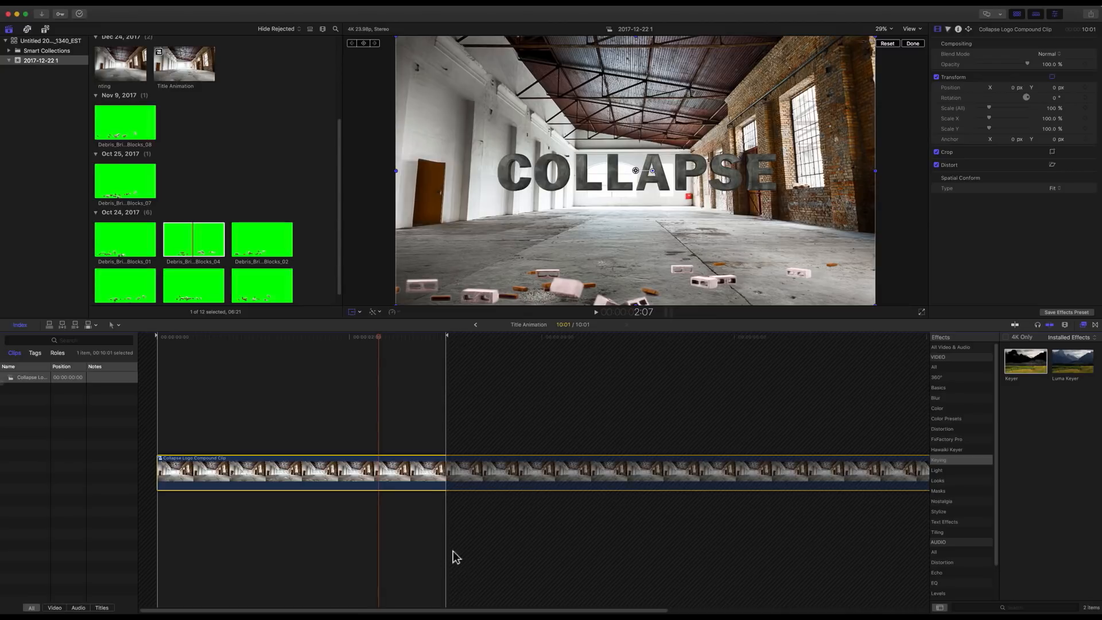
{"action": "key", "text": "b"}
{"action": "left_click", "coordinate": [379, 474]}
{"action": "key", "text": "a"}
{"action": "left_click", "coordinate": [421, 471]}
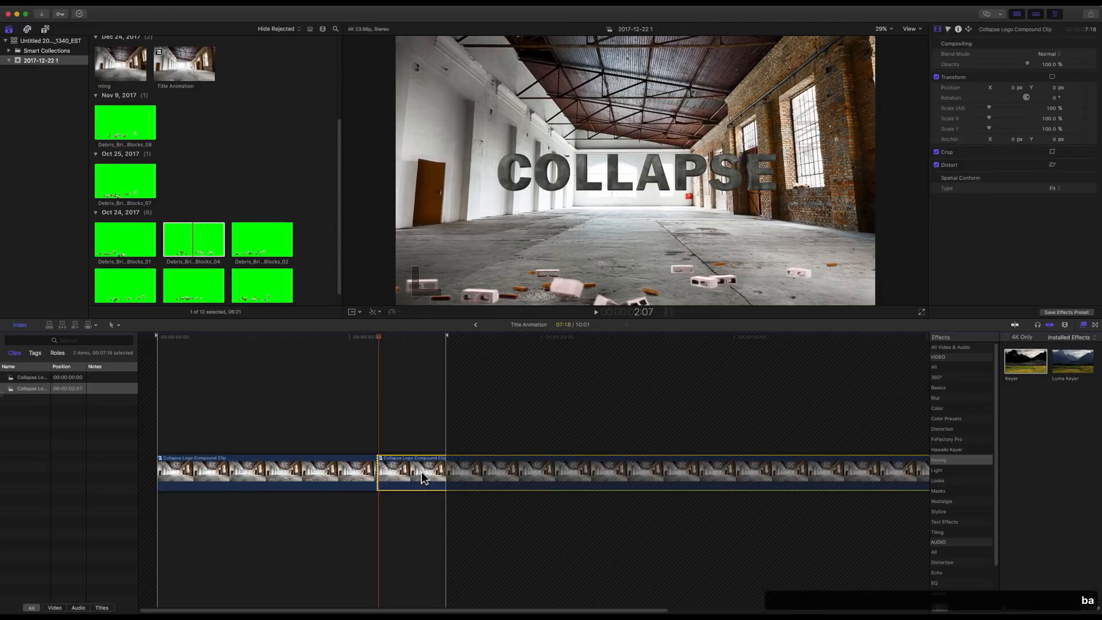
{"action": "key", "text": "Delete"}
Set Position and Scale keyframes on the compound clip at about 1:01 and adjust its Scale at 1:08.
{"action": "left_click_drag", "start_coordinate": [373, 336], "coordinate": [259, 350]}
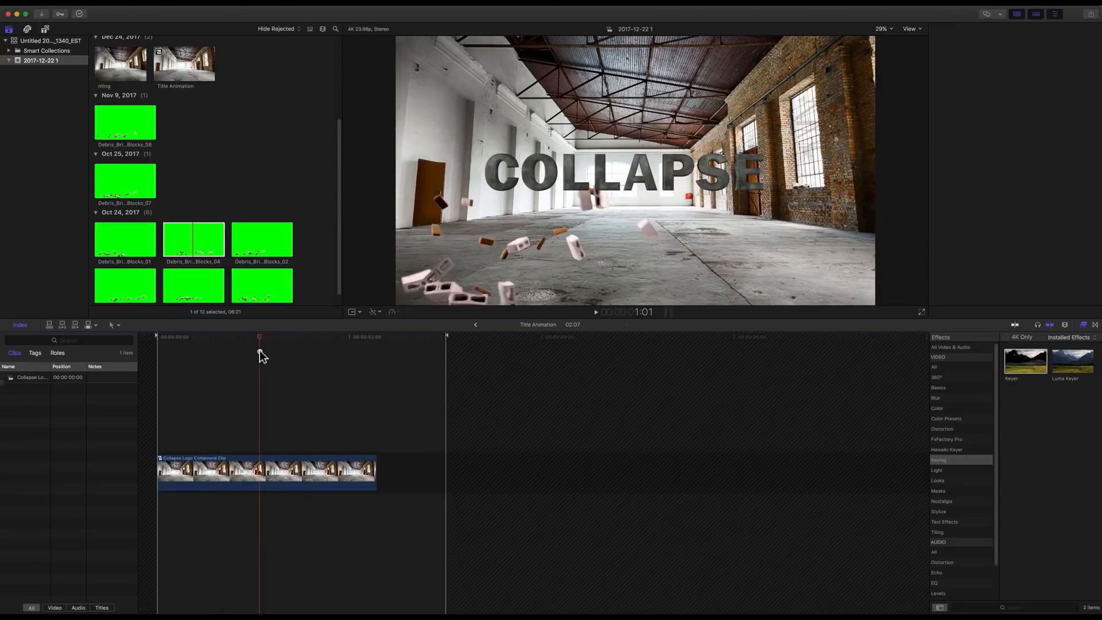
{"action": "left_click", "coordinate": [278, 473]}
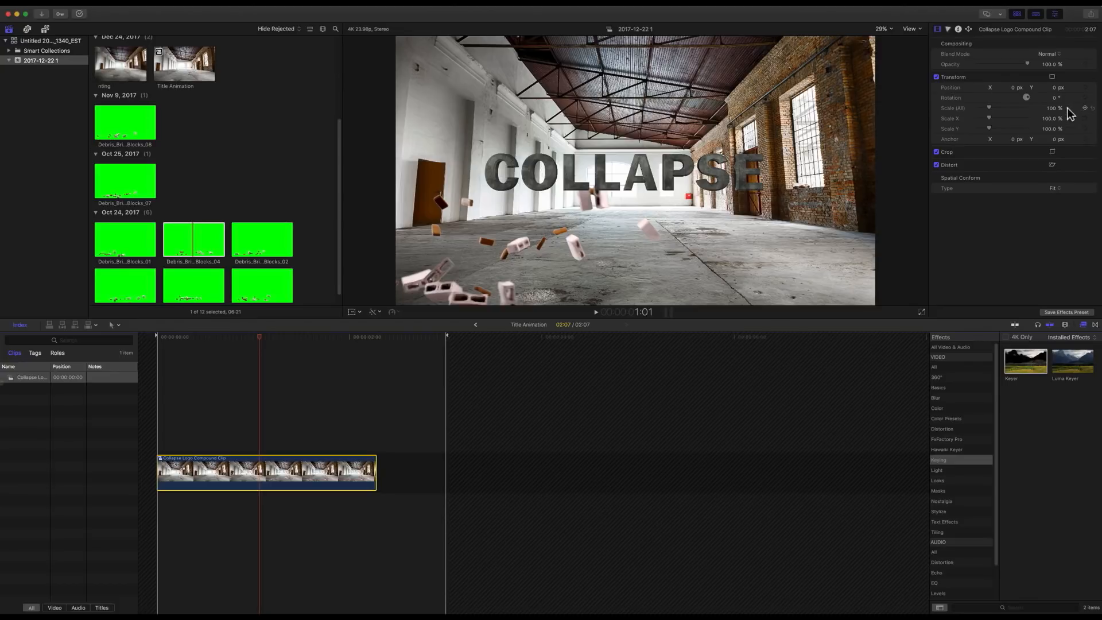
{"action": "left_click", "coordinate": [1086, 108]}
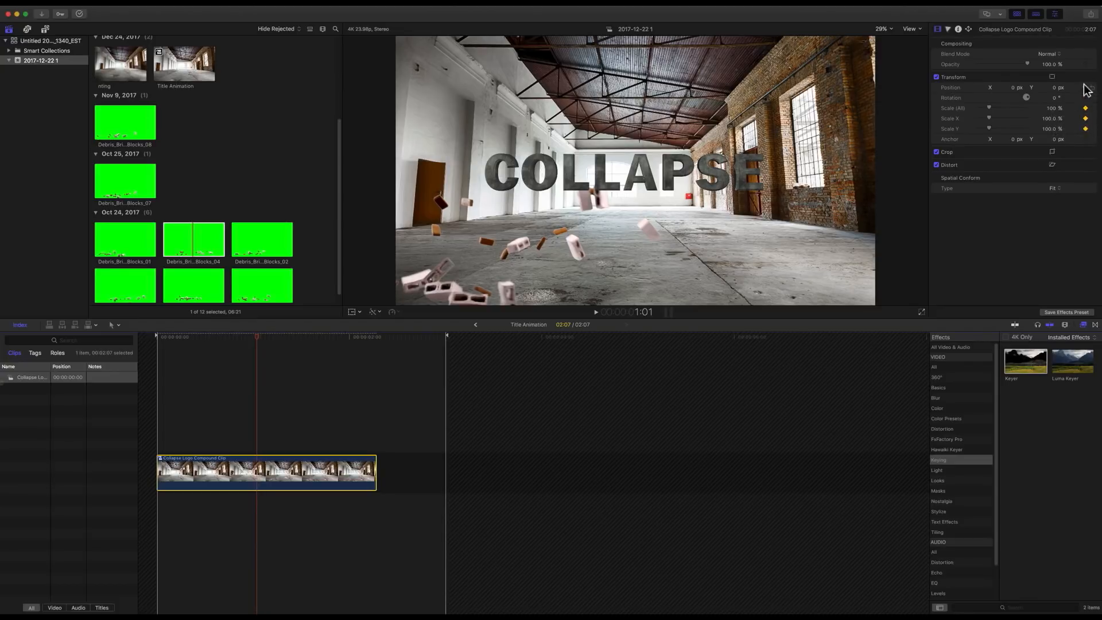
{"action": "left_click_drag", "start_coordinate": [261, 336], "coordinate": [289, 339]}
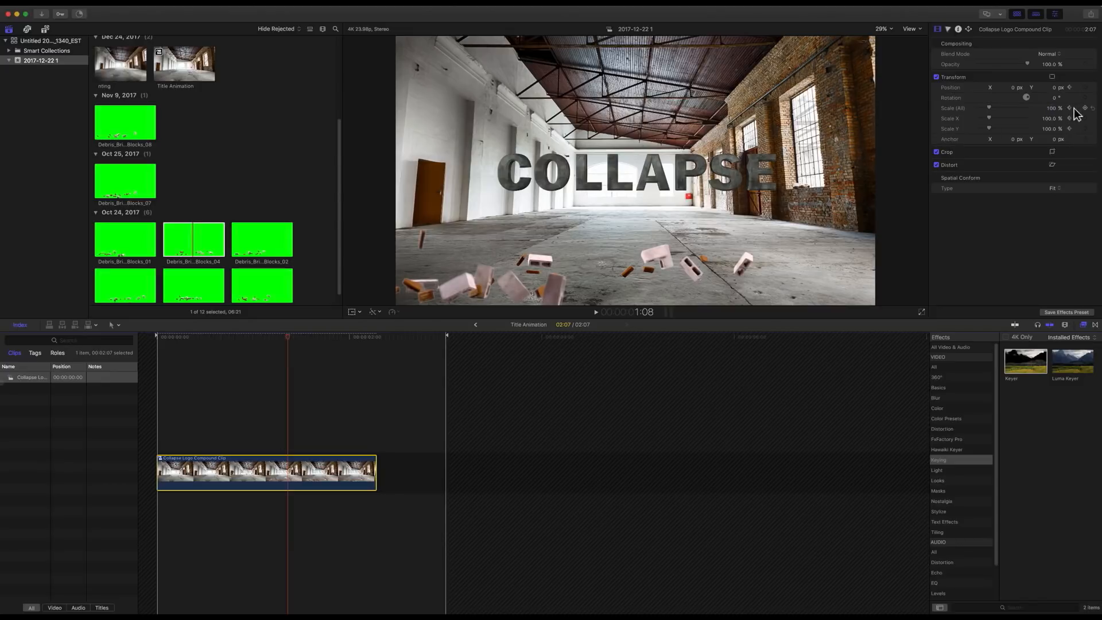
{"action": "left_click_drag", "start_coordinate": [1052, 109], "coordinate": [1011, 87]}
Play the compound clip from the start to check the keyframed move, and park the playhead at frame 19.
{"action": "key", "text": "Home"}
{"action": "key", "text": "space"}
{"action": "key", "text": "space"}
{"action": "left_click_drag", "start_coordinate": [332, 341], "coordinate": [233, 347]}
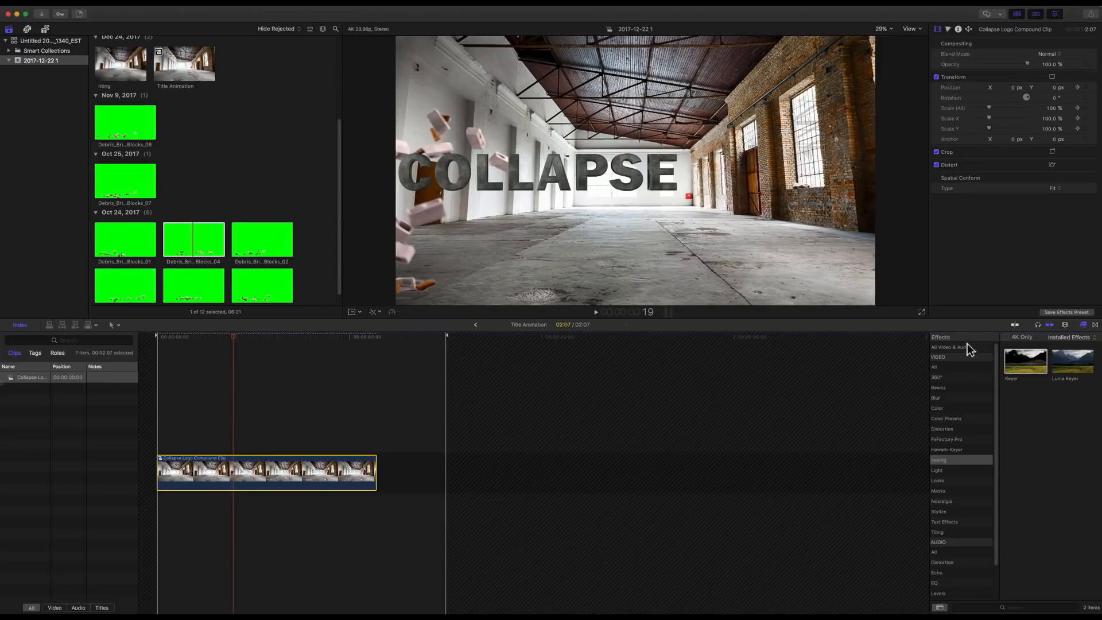
Find the Earthquake effect across all video and audio effects and apply it to the Collapse Logo Compound Clip.
{"action": "left_click", "coordinate": [950, 348]}
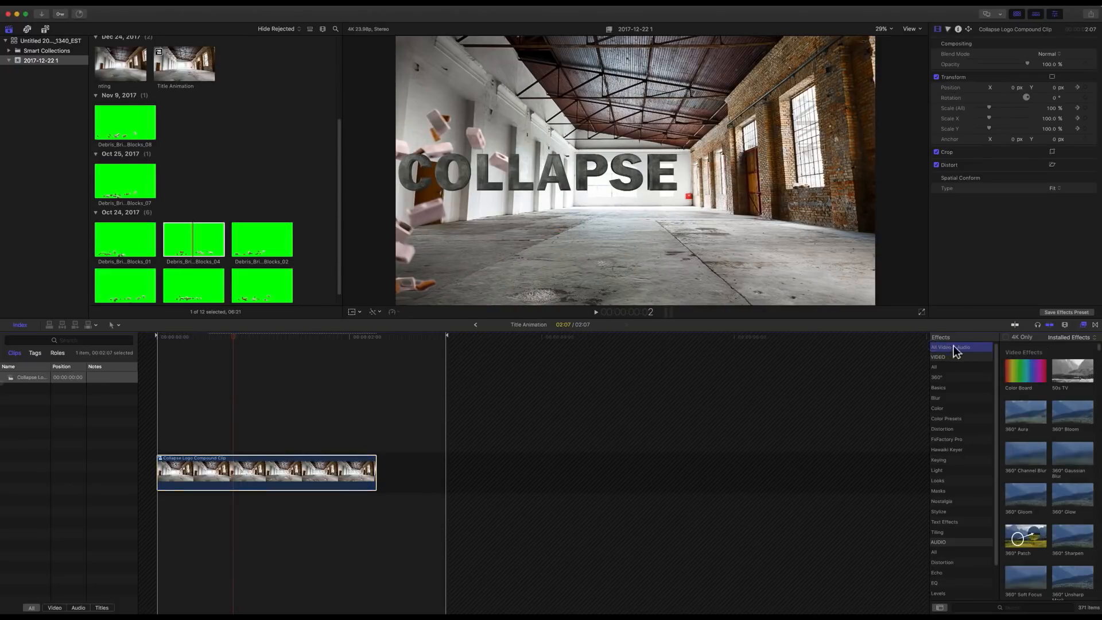
{"action": "type", "text": "earth"}
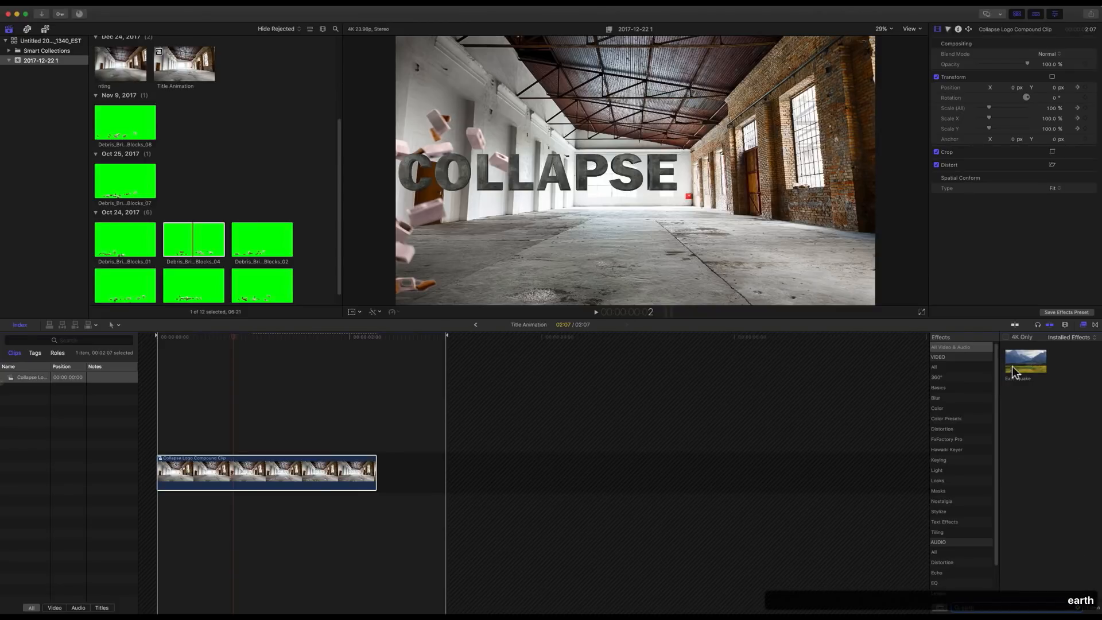
{"action": "left_click_drag", "start_coordinate": [1013, 372], "coordinate": [248, 479]}
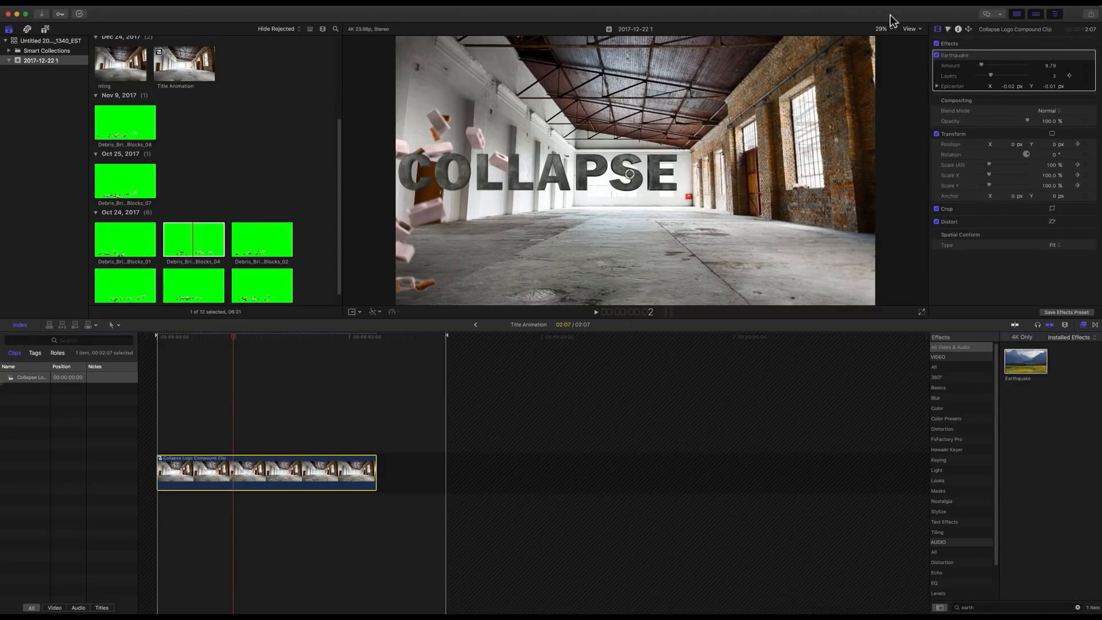
Set a keyframe on the Earthquake effect's Amount at frame 14 of the compound clip.
{"action": "left_click_drag", "start_coordinate": [230, 337], "coordinate": [213, 337]}
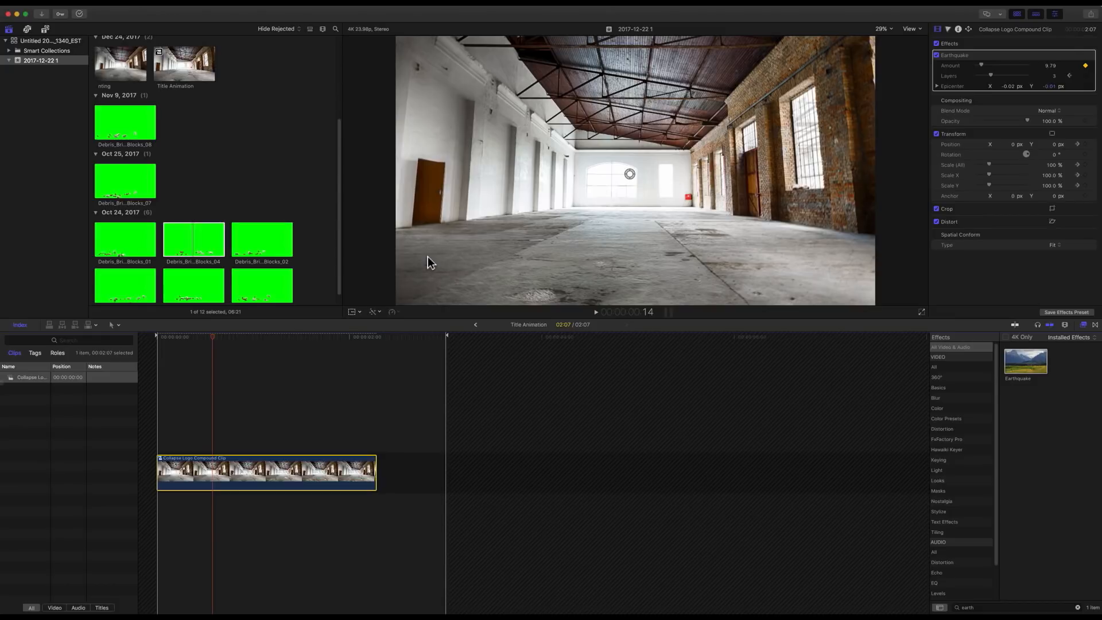
{"action": "key", "text": "space"}
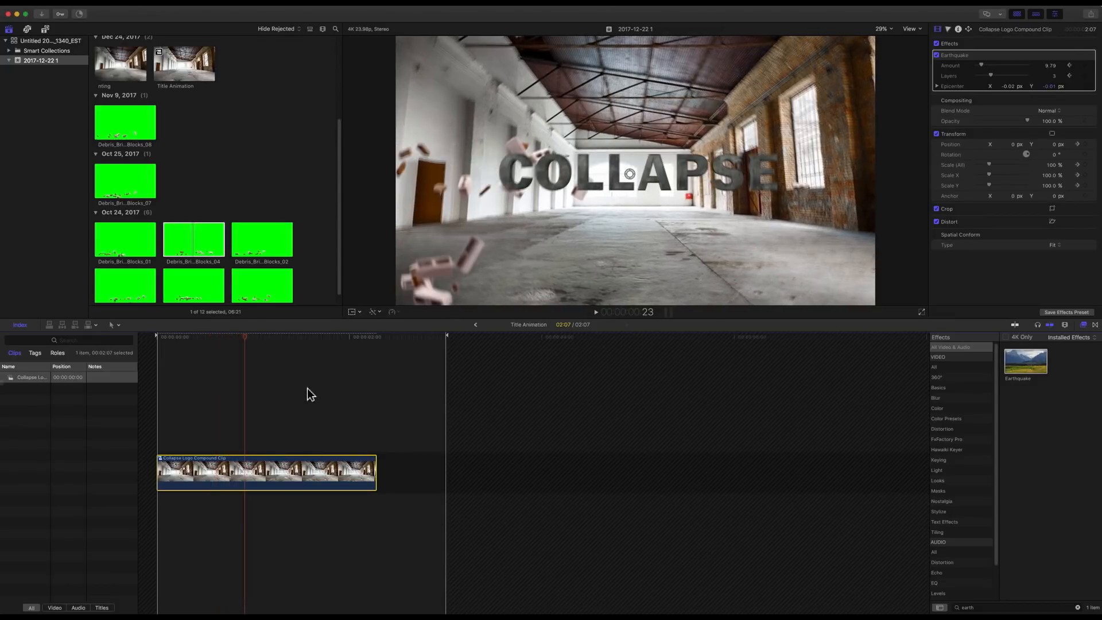
{"action": "left_click", "coordinate": [1070, 65]}
{"action": "left_click", "coordinate": [1069, 65]}
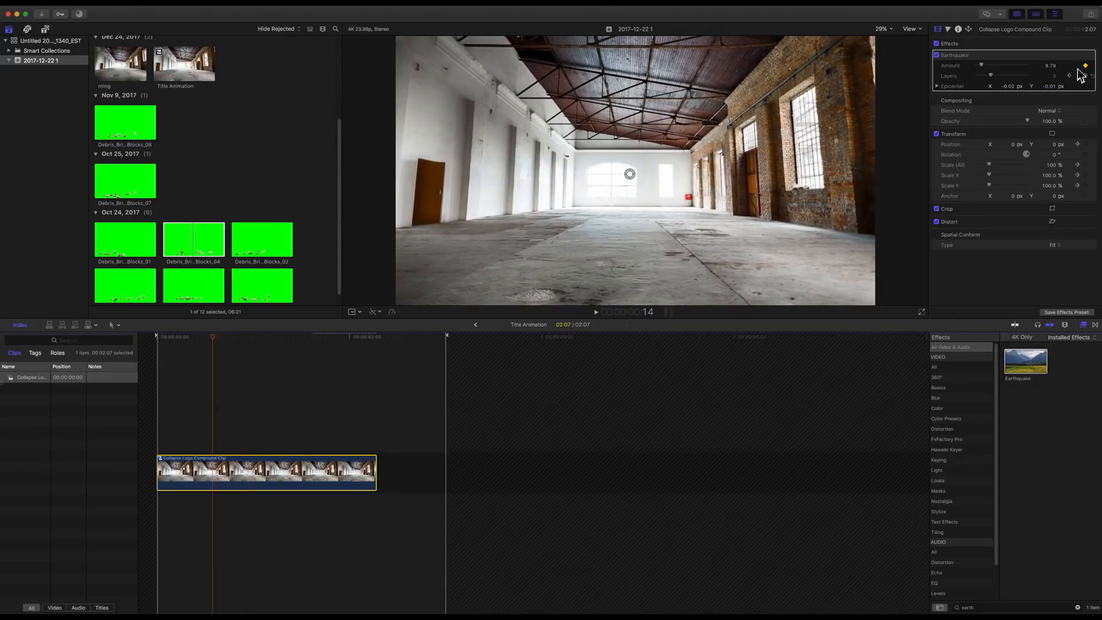
{"action": "key", "text": "super+z"}
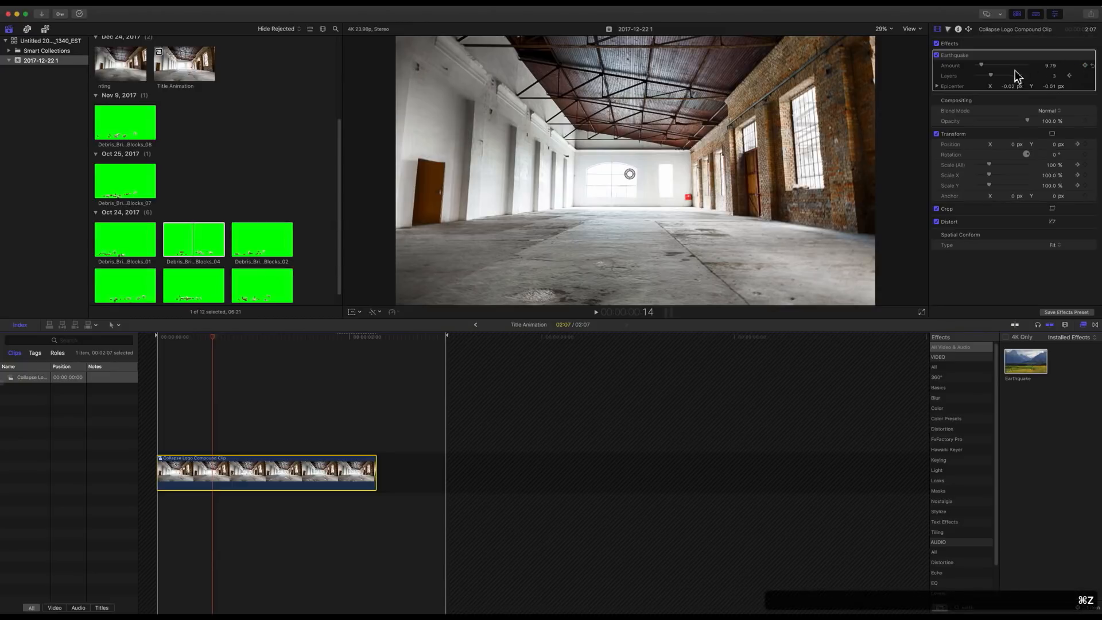
{"action": "left_click_drag", "start_coordinate": [969, 66], "coordinate": [946, 66]}
{"action": "left_click", "coordinate": [1087, 66]}
{"action": "left_click", "coordinate": [1087, 66]}
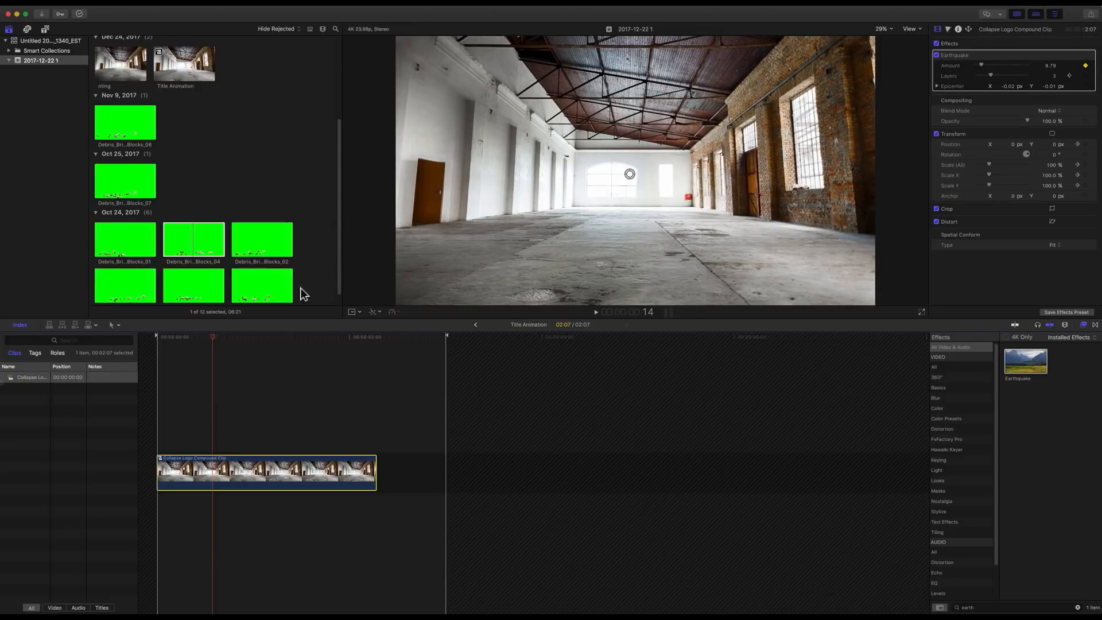
Keyframe the Earthquake Amount at 0 at 1:01 and raise it to about 21.23 at frame 19.
{"action": "left_click_drag", "start_coordinate": [206, 335], "coordinate": [257, 340]}
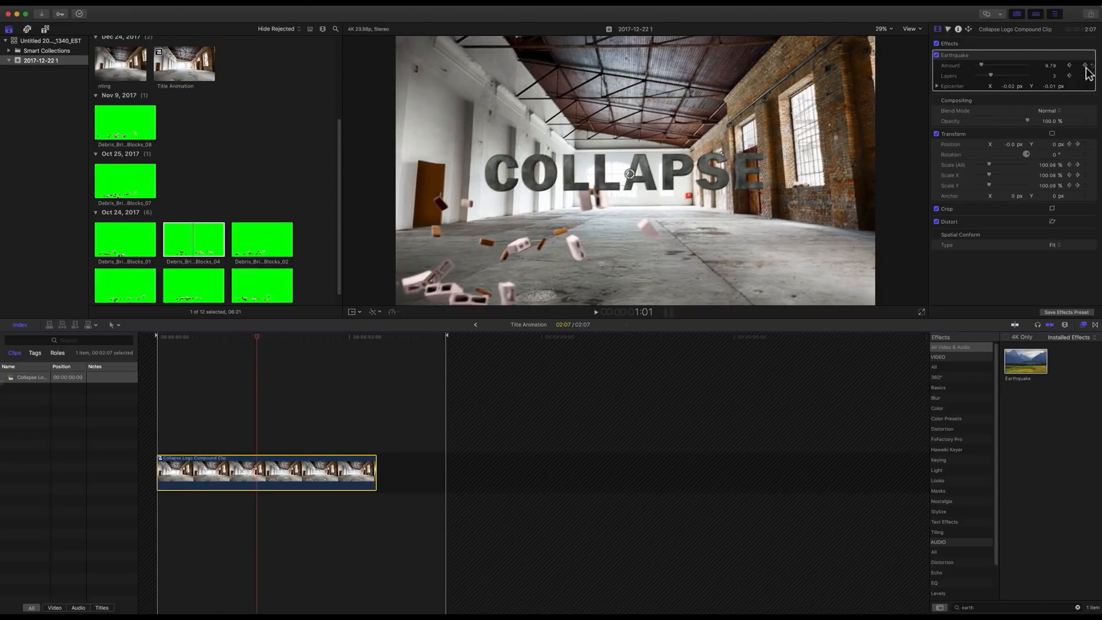
{"action": "left_click_drag", "start_coordinate": [980, 65], "coordinate": [965, 66]}
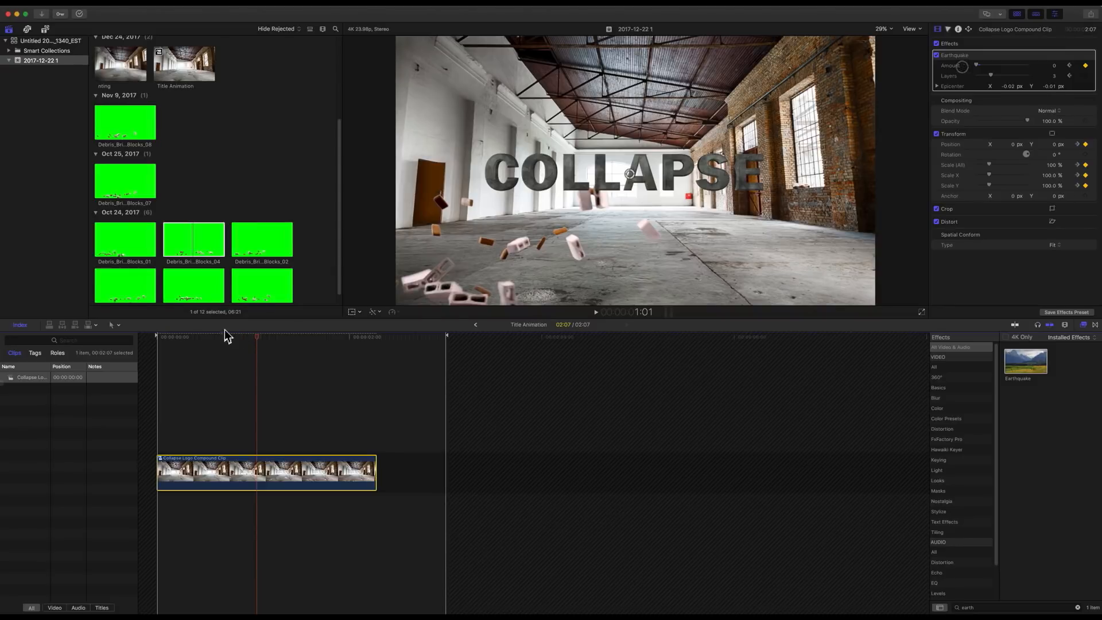
{"action": "left_click_drag", "start_coordinate": [256, 337], "coordinate": [236, 339]}
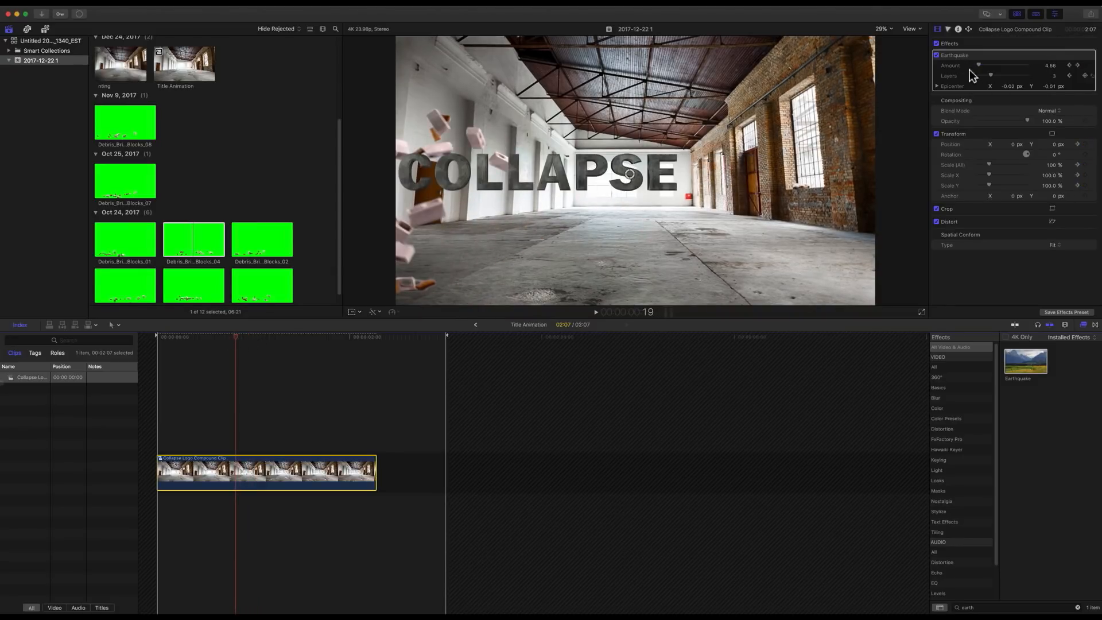
{"action": "left_click_drag", "start_coordinate": [984, 63], "coordinate": [987, 63]}
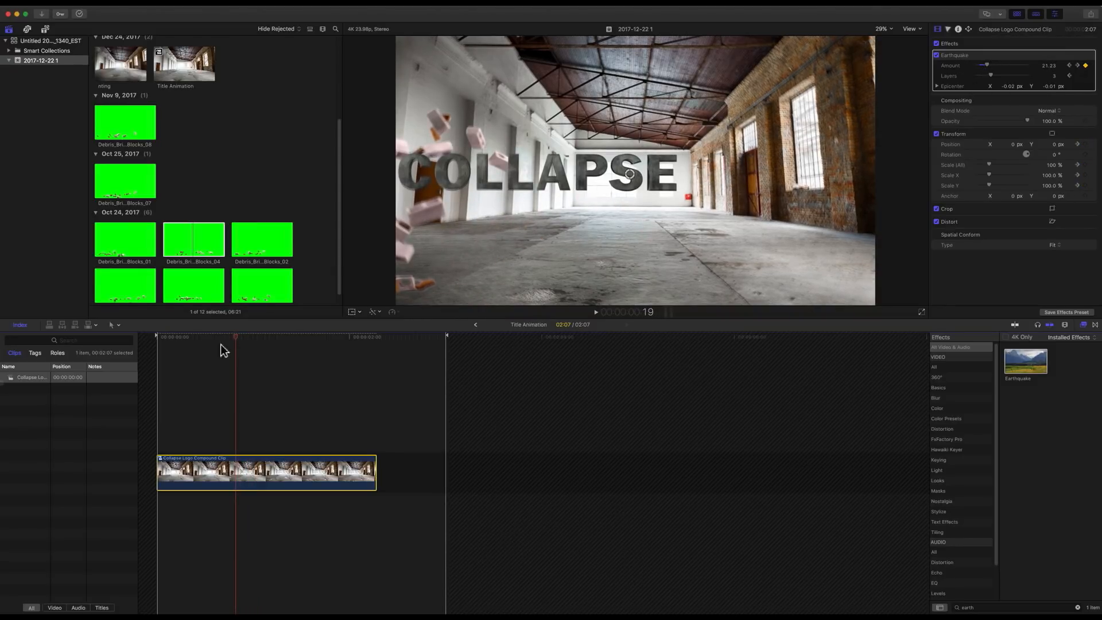
Play the compound clip from around the title's entrance and again from the start to check the earthquake shake.
{"action": "left_click_drag", "start_coordinate": [234, 338], "coordinate": [209, 342]}
{"action": "key", "text": "space"}
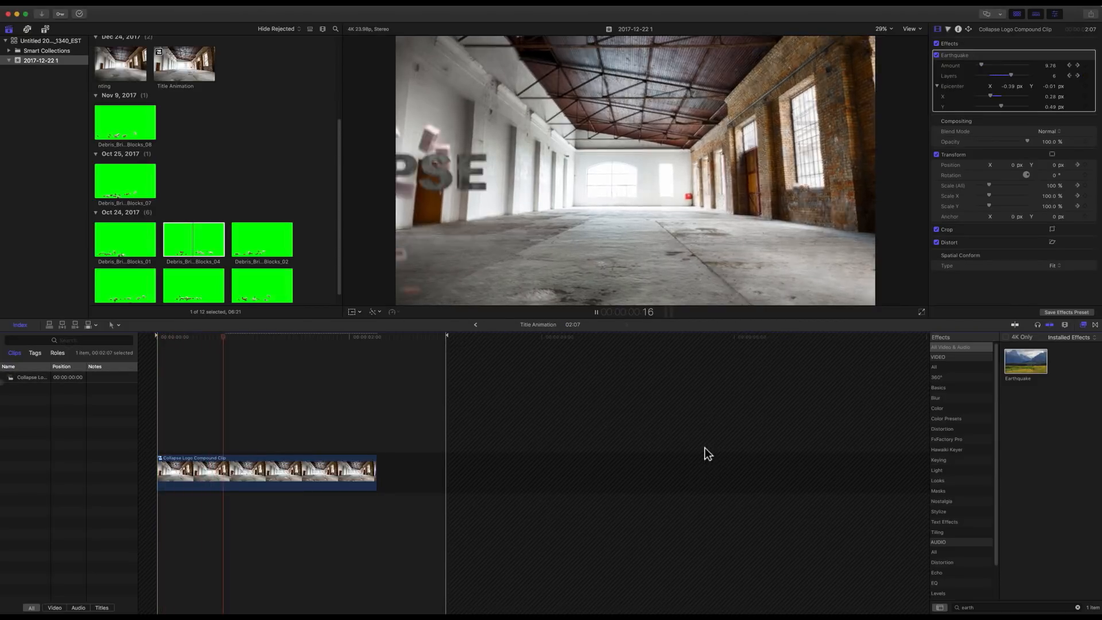
{"action": "key", "text": "space"}
{"action": "left_click_drag", "start_coordinate": [330, 335], "coordinate": [87, 339]}
{"action": "key", "text": "space"}
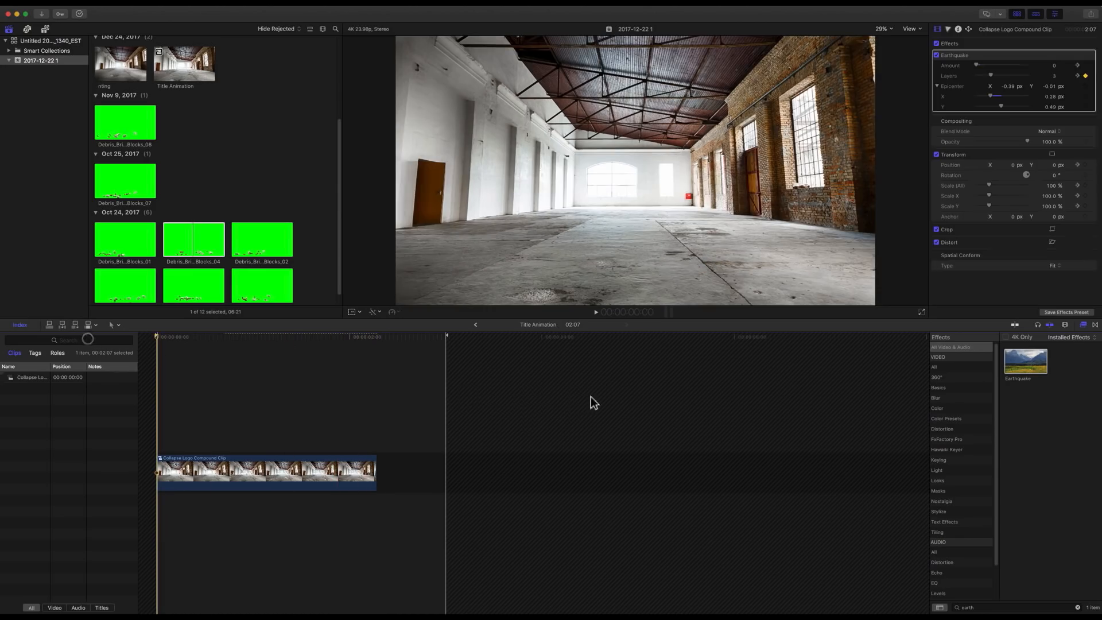